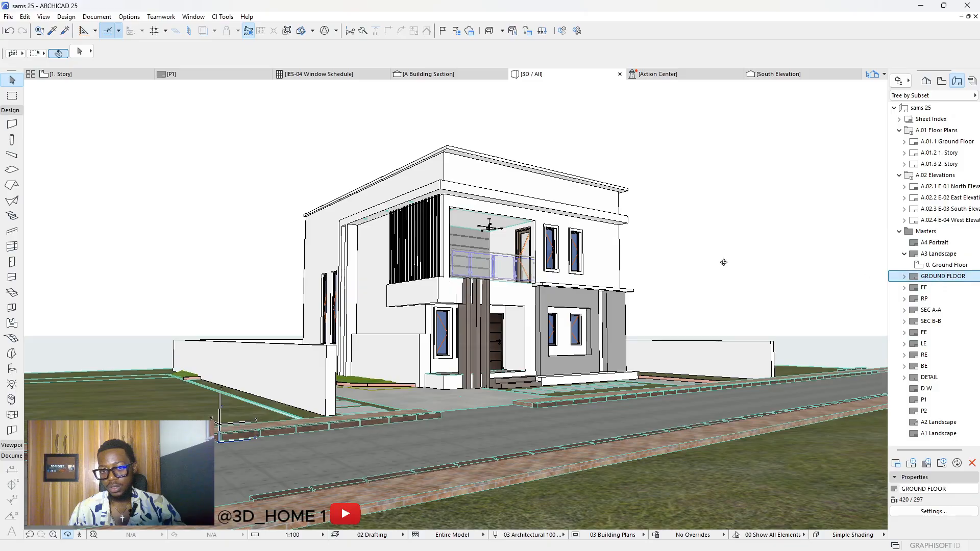
Step: Review the GROUND FLOOR, RP and P1 layout sheets in the Layout Book
{"action": "scroll", "coordinate": [858, 274], "scroll_direction": "up", "scroll_amount": 3}
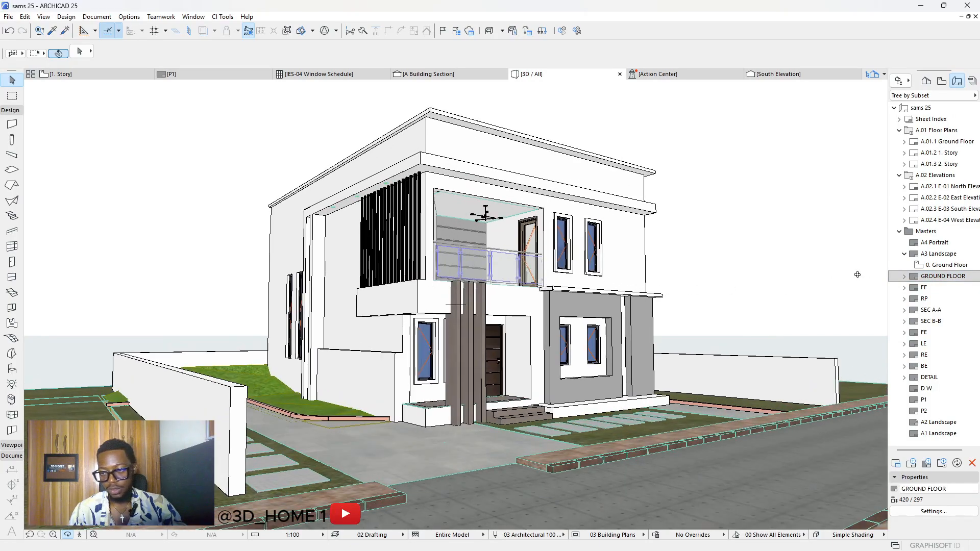
{"action": "double_click", "coordinate": [939, 277]}
{"action": "double_click", "coordinate": [924, 298]}
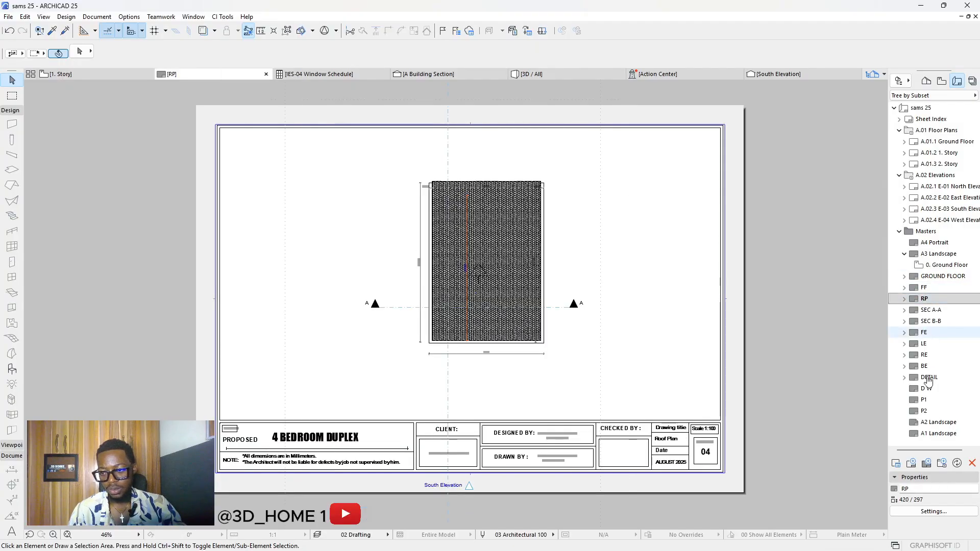
{"action": "double_click", "coordinate": [924, 401]}
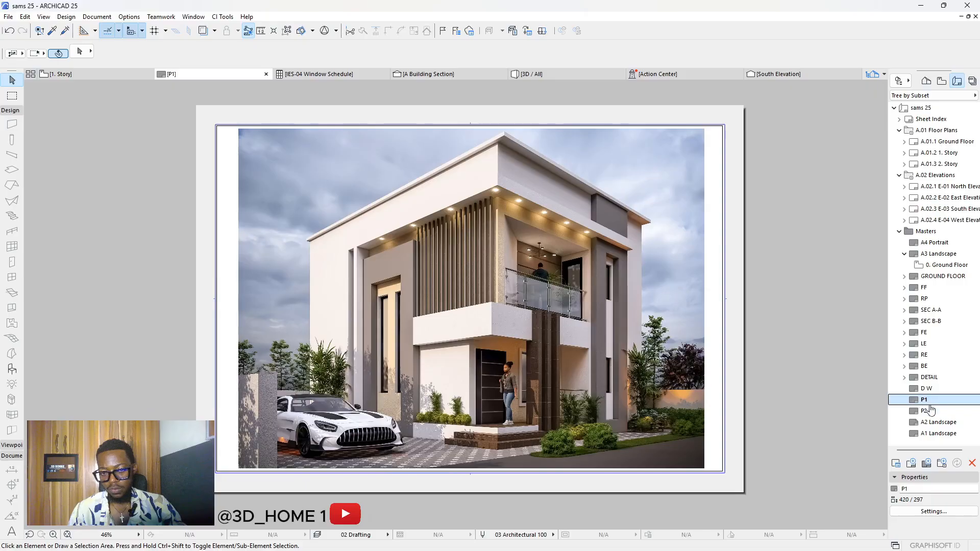
{"action": "scroll", "coordinate": [505, 309], "scroll_direction": "up", "scroll_amount": 3}
{"action": "scroll", "coordinate": [503, 234], "scroll_direction": "down", "scroll_amount": 3}
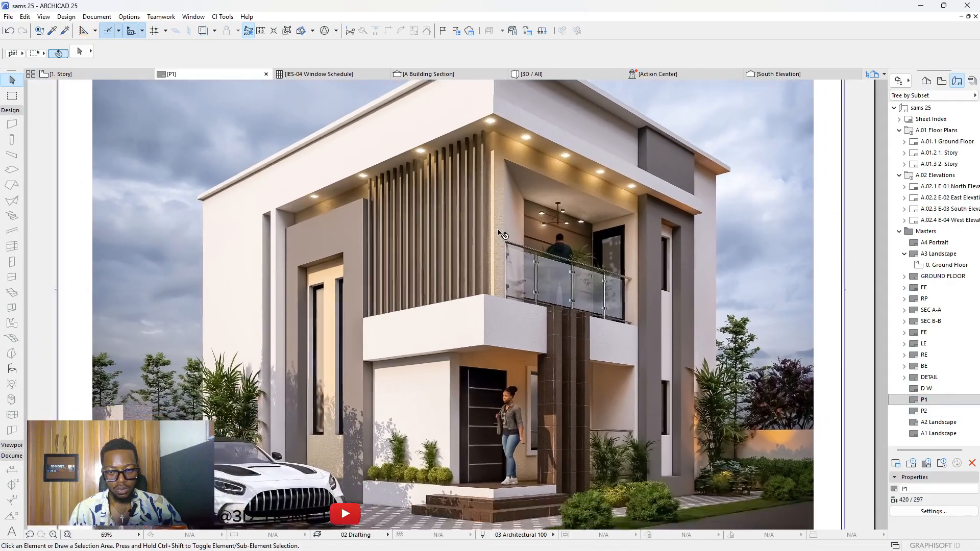
{"action": "scroll", "coordinate": [498, 268], "scroll_direction": "up", "scroll_amount": 2}
{"action": "scroll", "coordinate": [498, 268], "scroll_direction": "down", "scroll_amount": 3}
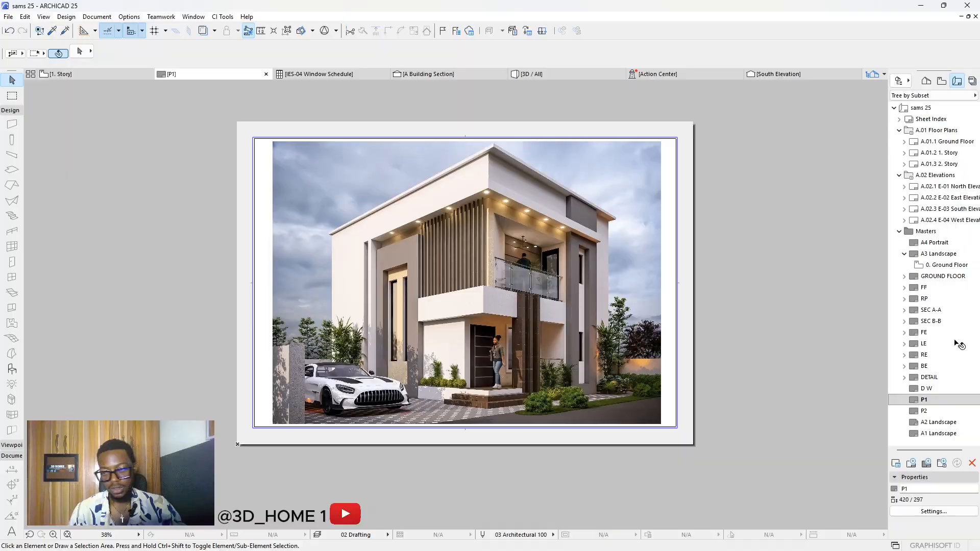
Step: Review the P2, SEC A-A and GROUND FLOOR sheets, ending on the FE elevation sheet
{"action": "double_click", "coordinate": [925, 411]}
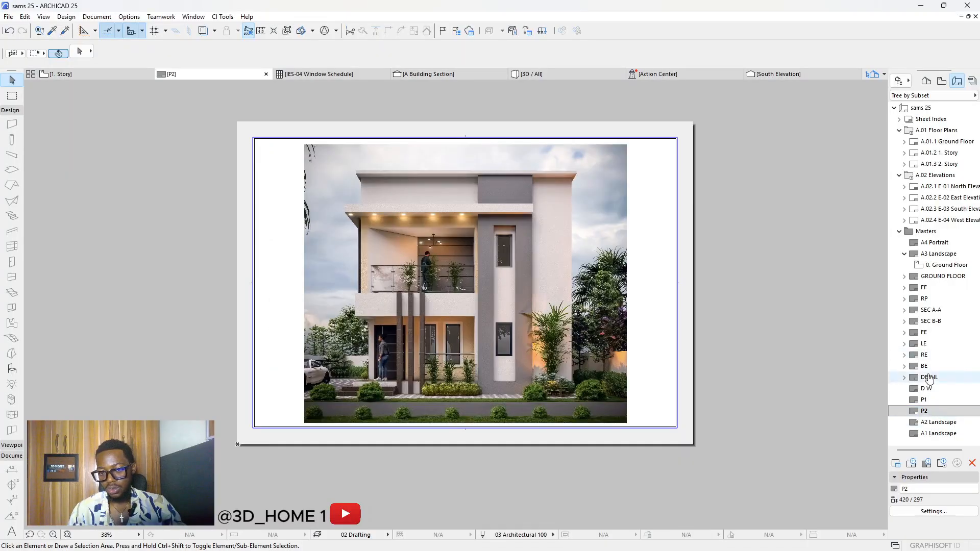
{"action": "double_click", "coordinate": [928, 311]}
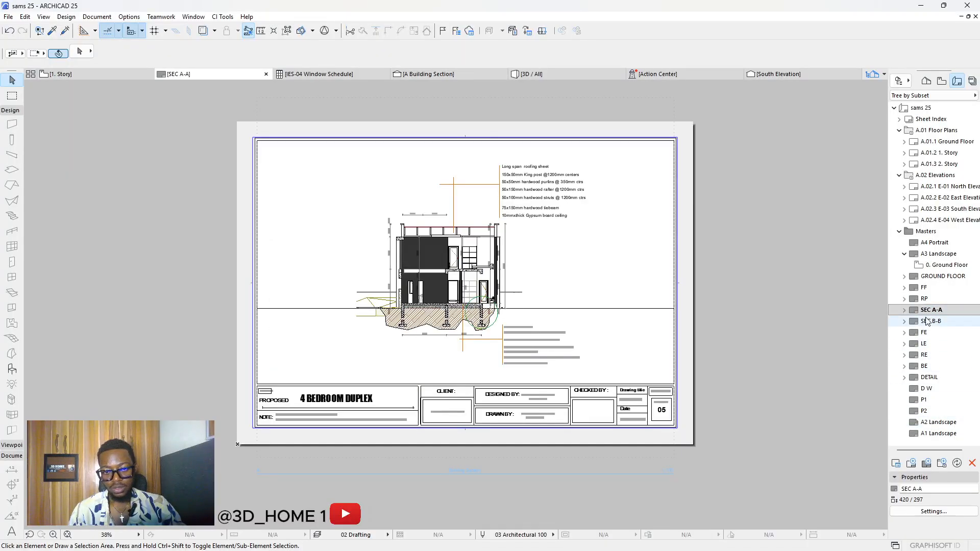
{"action": "scroll", "coordinate": [446, 262], "scroll_direction": "up", "scroll_amount": 4}
{"action": "scroll", "coordinate": [446, 261], "scroll_direction": "down", "scroll_amount": 4}
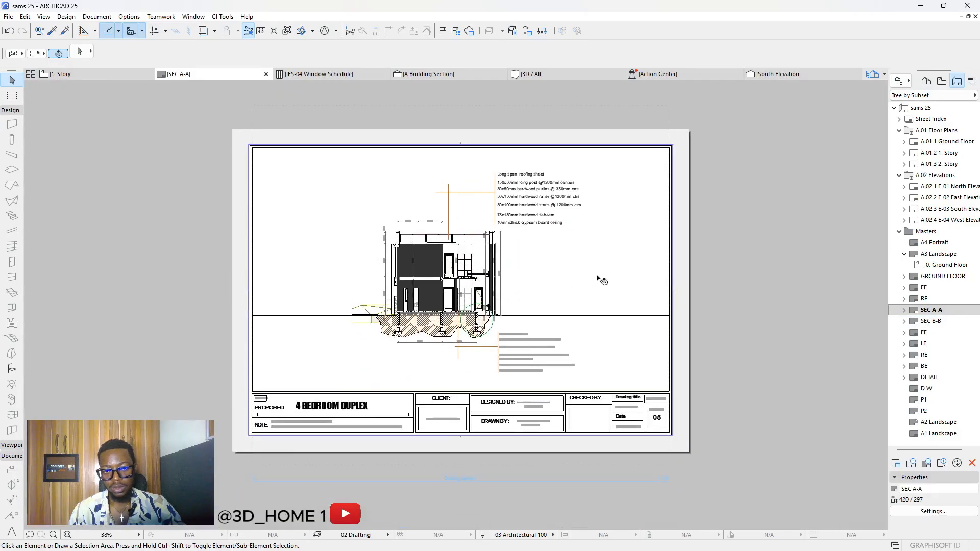
{"action": "double_click", "coordinate": [936, 278]}
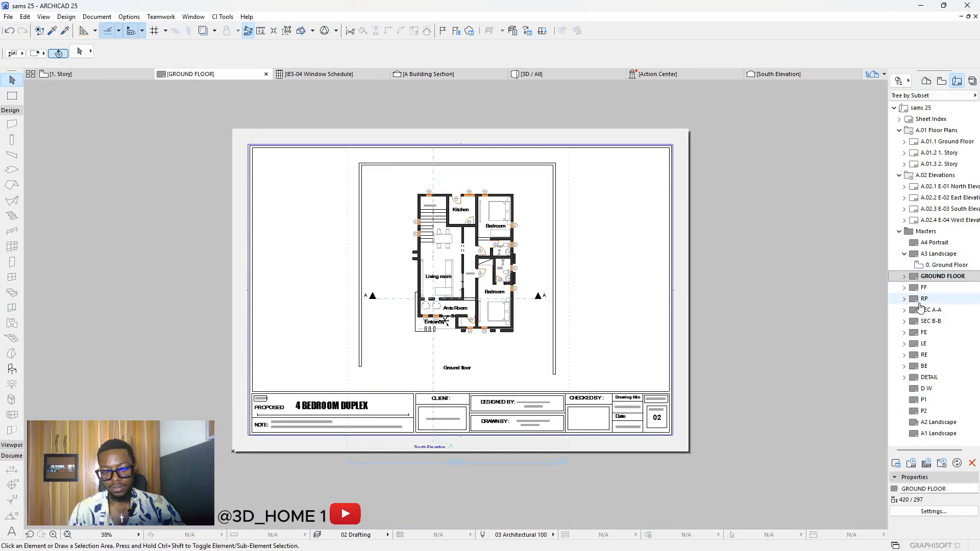
{"action": "double_click", "coordinate": [924, 332]}
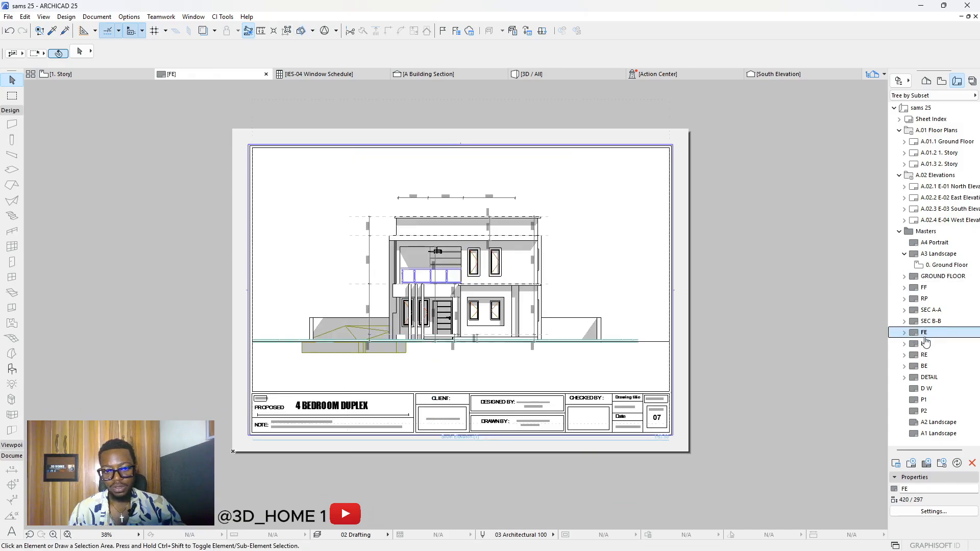
{"action": "scroll", "coordinate": [392, 329], "scroll_direction": "up", "scroll_amount": 2}
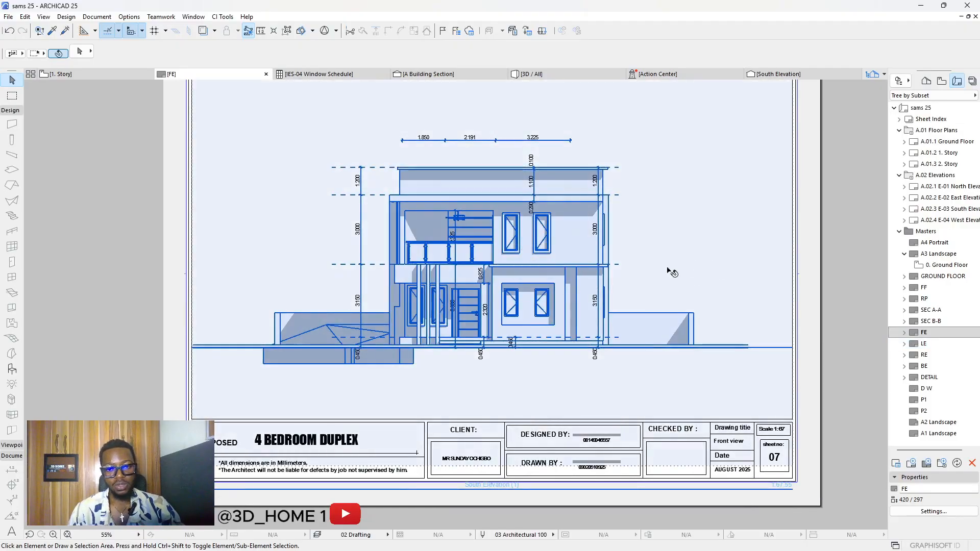
{"action": "scroll", "coordinate": [440, 297], "scroll_direction": "down", "scroll_amount": 1}
{"action": "scroll", "coordinate": [511, 270], "scroll_direction": "up", "scroll_amount": 2}
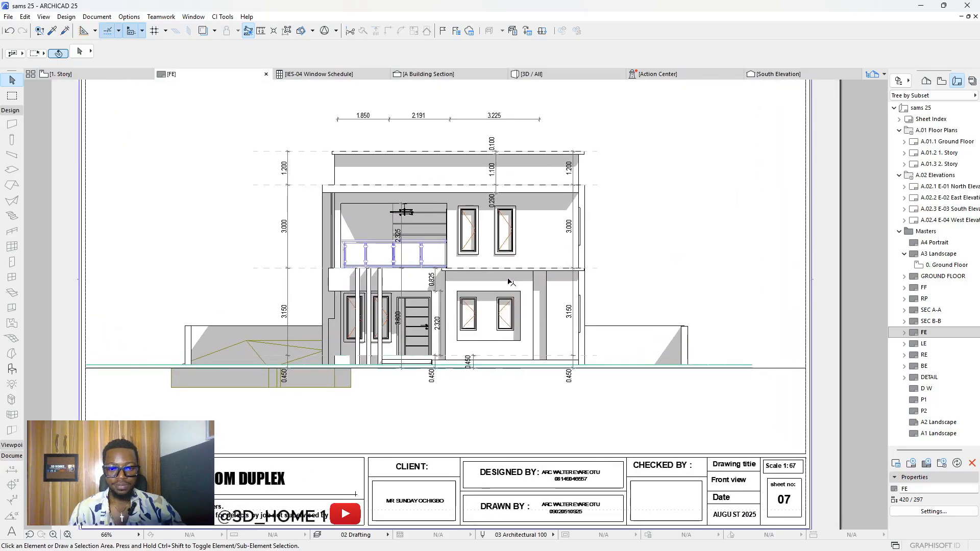
{"action": "scroll", "coordinate": [503, 239], "scroll_direction": "down", "scroll_amount": 3}
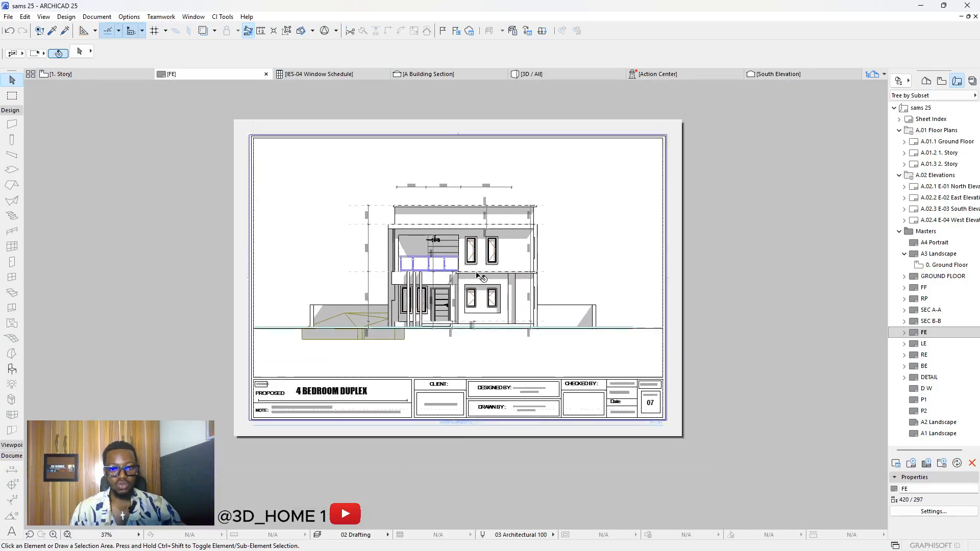
{"action": "scroll", "coordinate": [441, 277], "scroll_direction": "up", "scroll_amount": 2}
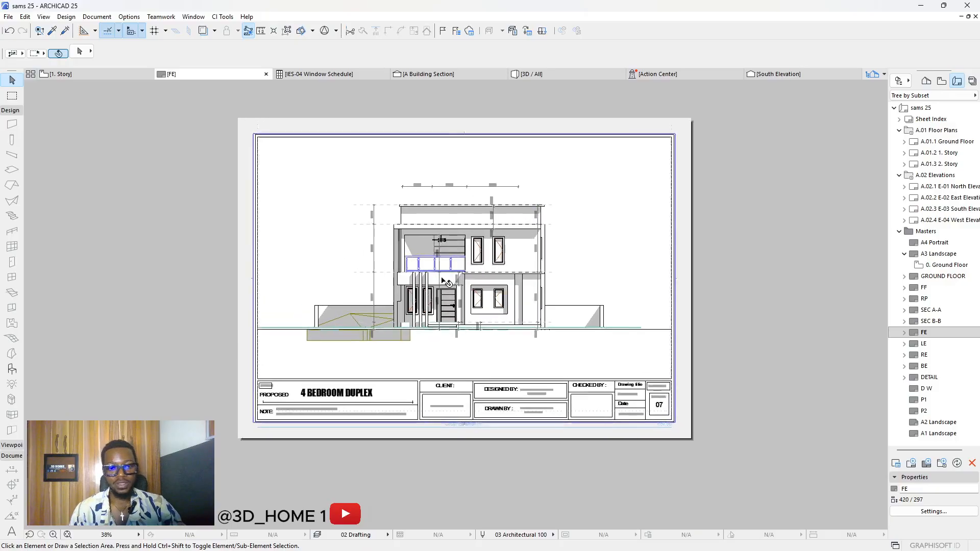
Step: Return to the 1. Story floor plan from the FE layout
{"action": "left_click", "coordinate": [96, 78]}
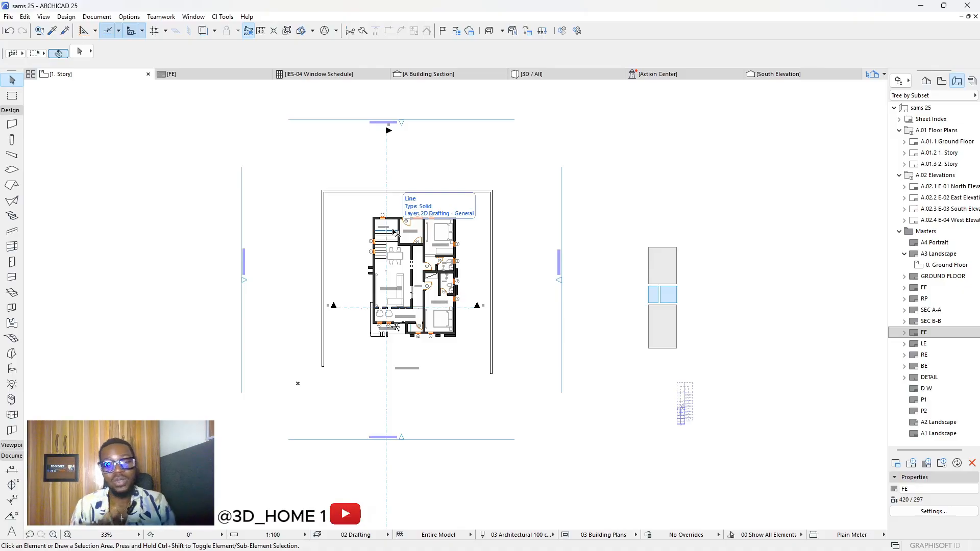
Step: From the Project Map's Worksheets folder, create an independent worksheet with Reference ID ALL WORKS
{"action": "scroll", "coordinate": [353, 217], "scroll_direction": "up", "scroll_amount": 1}
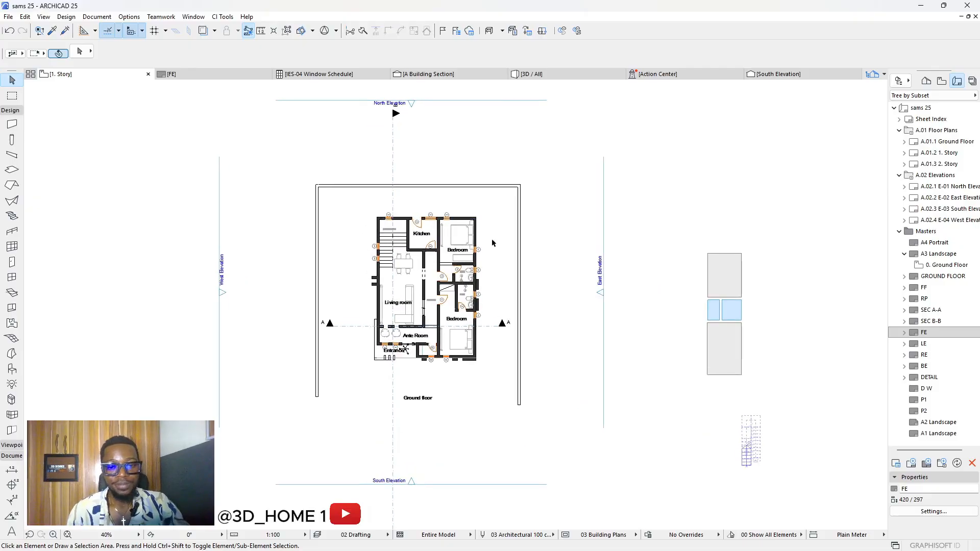
{"action": "scroll", "coordinate": [472, 243], "scroll_direction": "down", "scroll_amount": 1}
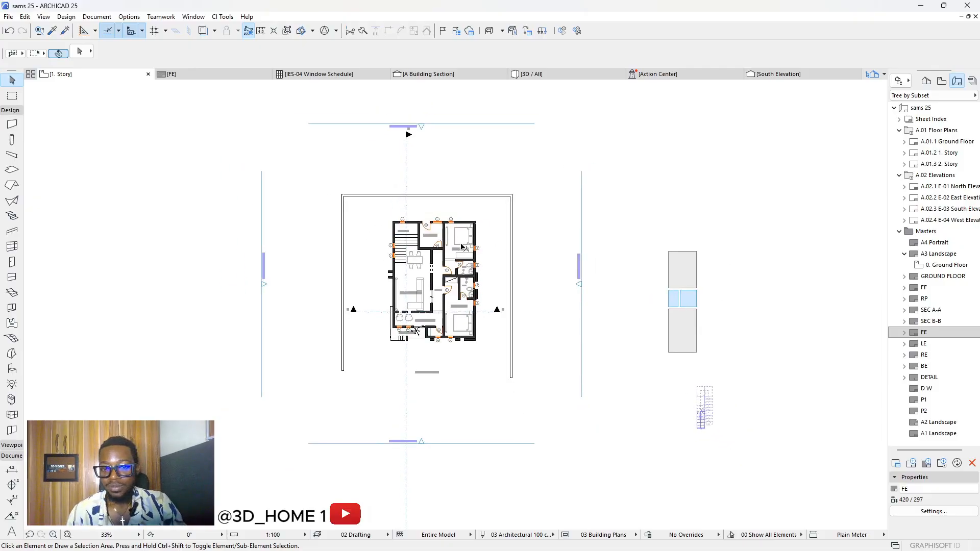
{"action": "left_click", "coordinate": [929, 81]}
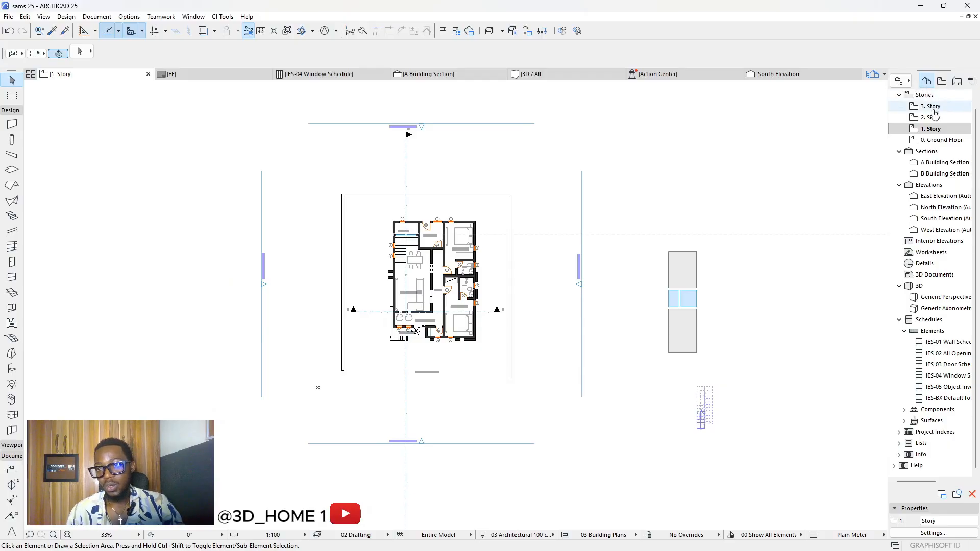
{"action": "right_click", "coordinate": [924, 255]}
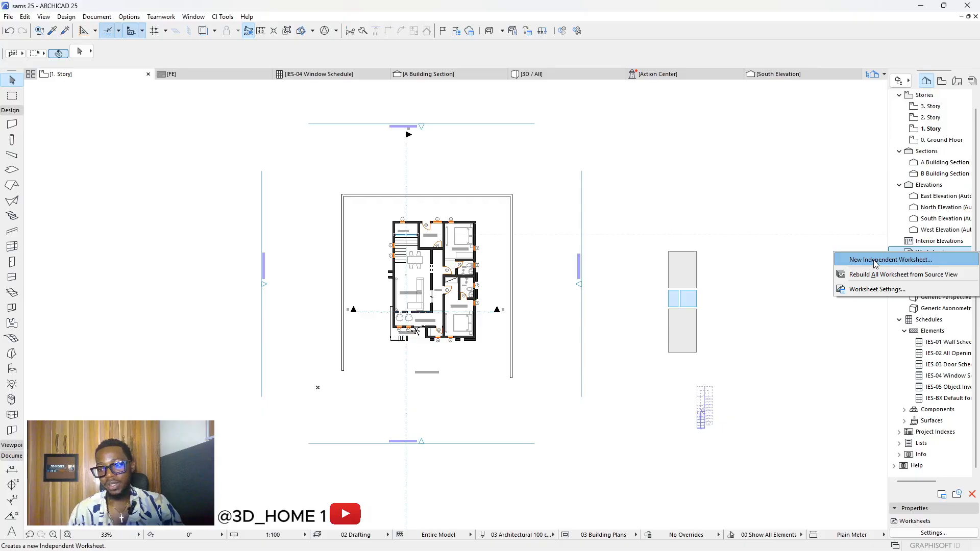
{"action": "left_click", "coordinate": [875, 261]}
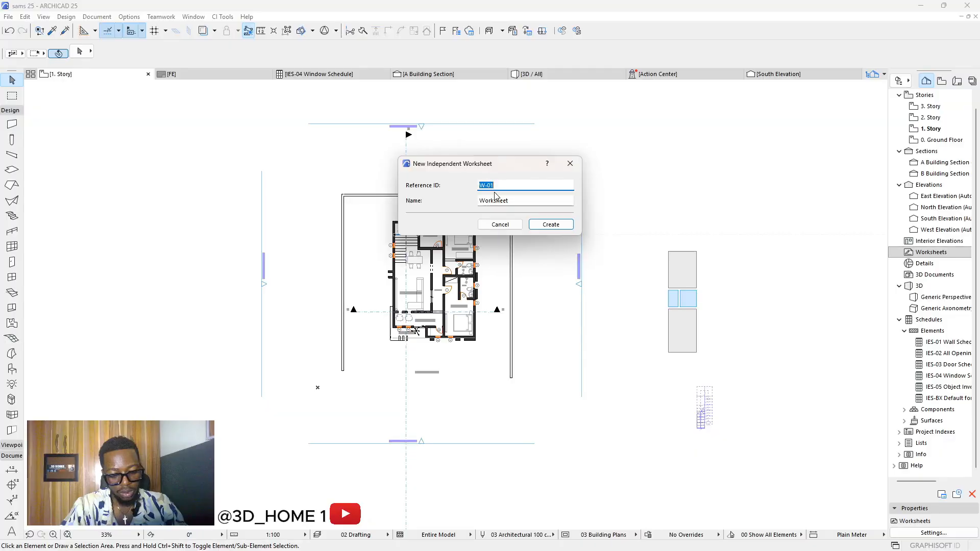
{"action": "type", "text": "ALL WORKS"}
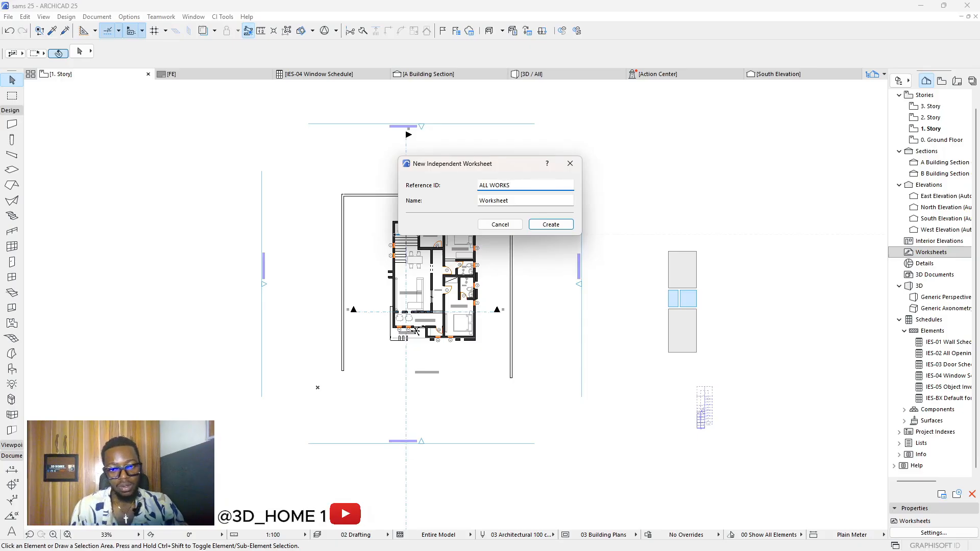
{"action": "left_click", "coordinate": [551, 224]}
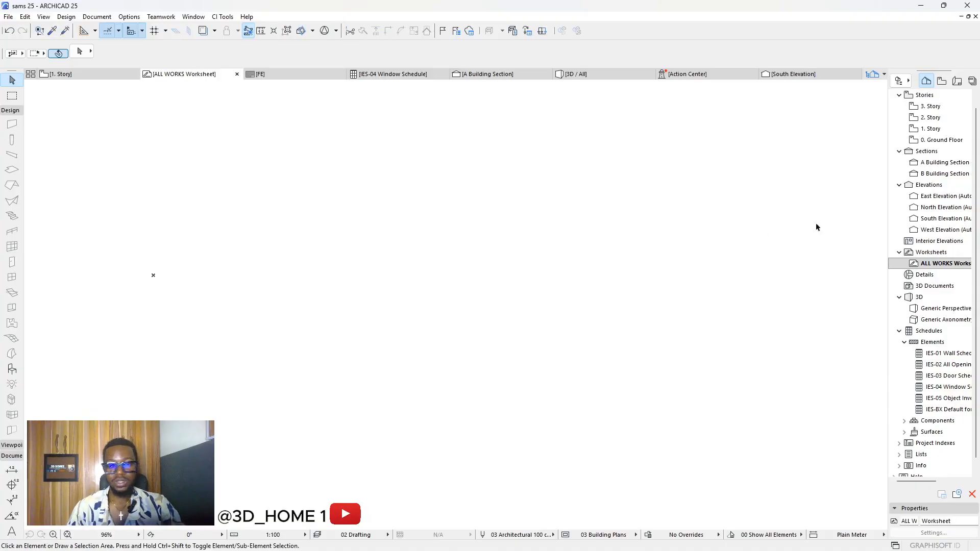
Step: Area-select the whole 1. Story floor plan, then deselect and switch to the ALL WORKS worksheet
{"action": "double_click", "coordinate": [933, 129]}
{"action": "scroll", "coordinate": [444, 282], "scroll_direction": "up", "scroll_amount": 2}
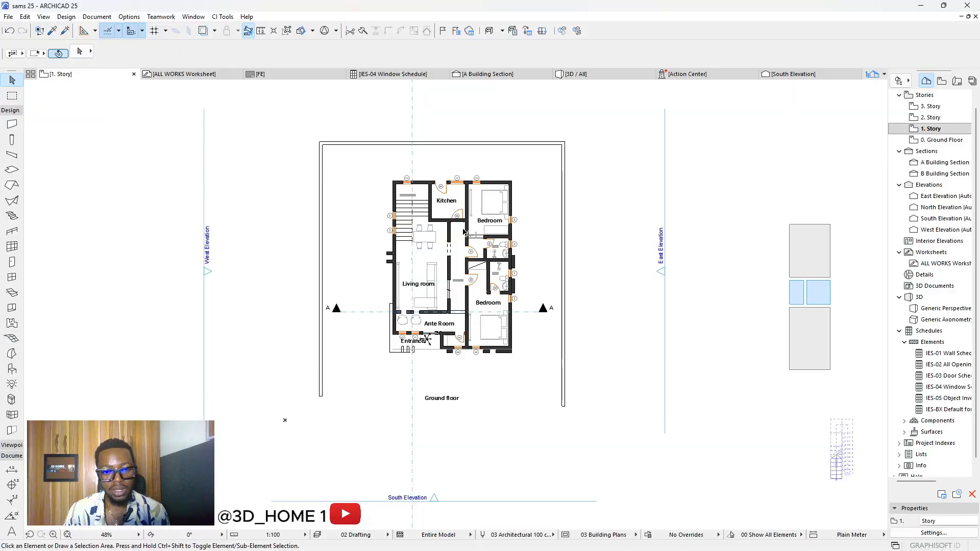
{"action": "scroll", "coordinate": [432, 299], "scroll_direction": "up", "scroll_amount": 1}
{"action": "scroll", "coordinate": [431, 300], "scroll_direction": "up", "scroll_amount": 1}
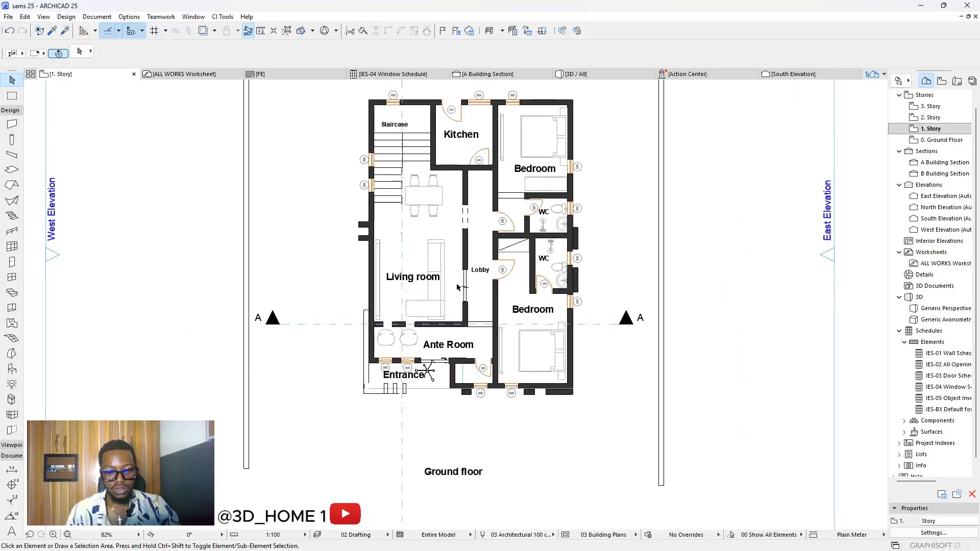
{"action": "scroll", "coordinate": [456, 283], "scroll_direction": "down", "scroll_amount": 10}
{"action": "scroll", "coordinate": [459, 285], "scroll_direction": "down", "scroll_amount": 7}
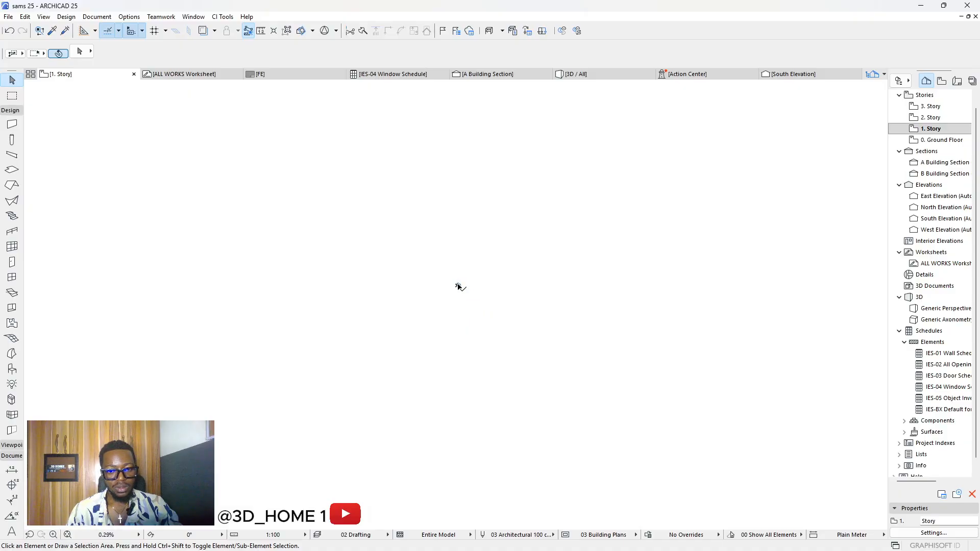
{"action": "scroll", "coordinate": [458, 287], "scroll_direction": "up", "scroll_amount": 15}
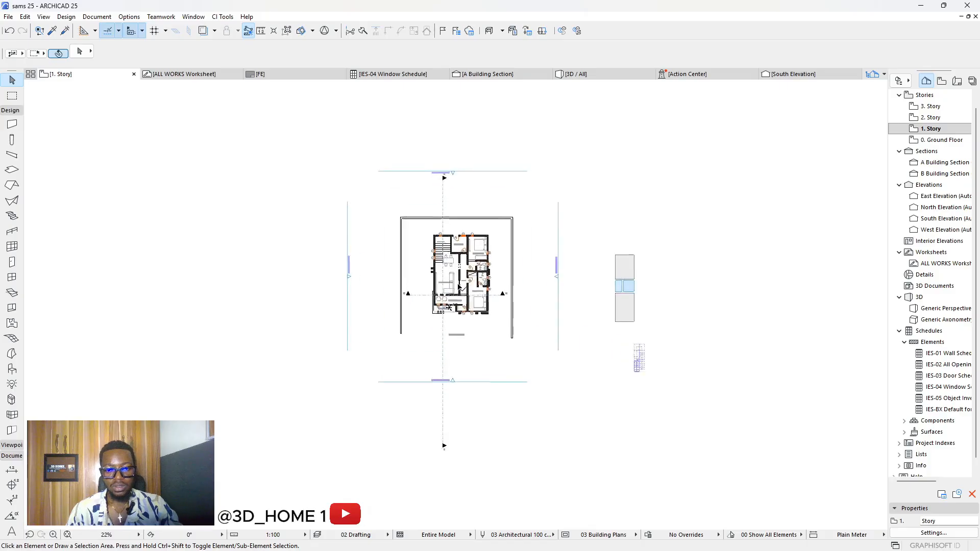
{"action": "scroll", "coordinate": [459, 286], "scroll_direction": "up", "scroll_amount": 2}
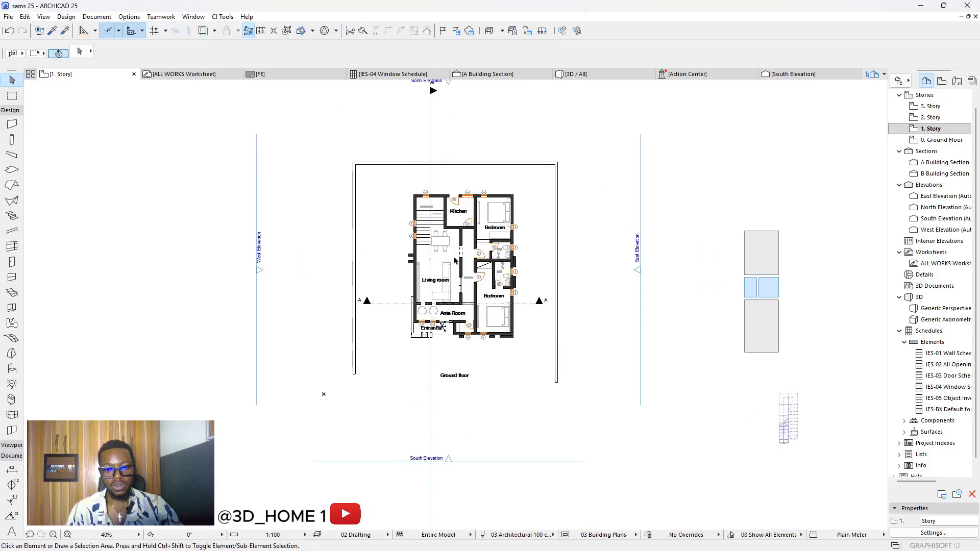
{"action": "left_click", "coordinate": [378, 177]}
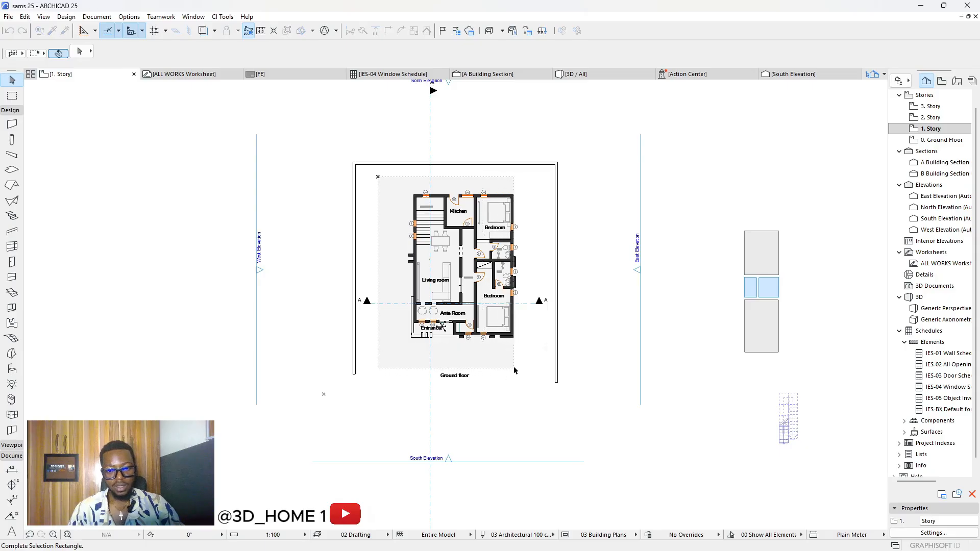
{"action": "left_click", "coordinate": [536, 393]}
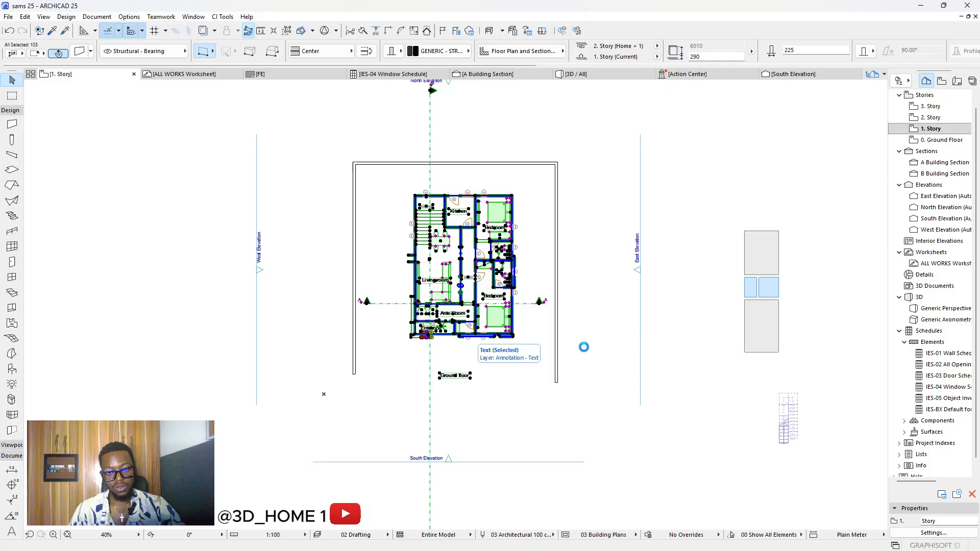
{"action": "left_click", "coordinate": [593, 323]}
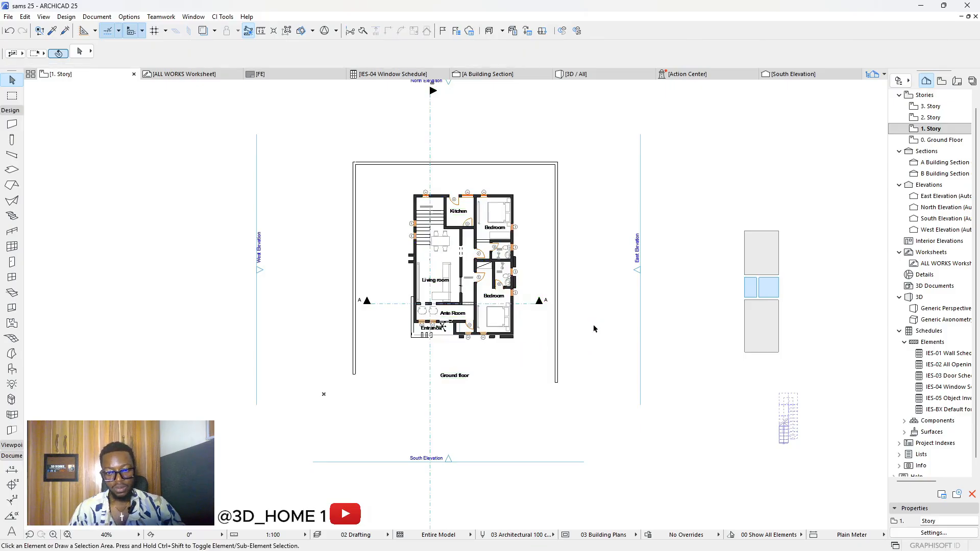
{"action": "left_click", "coordinate": [184, 74]}
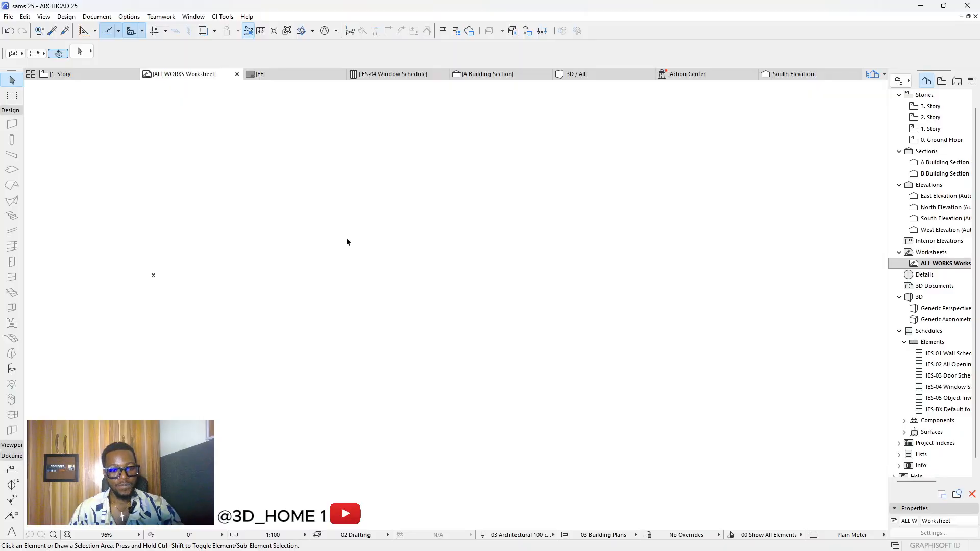
Step: Paste the floor plan into ALL WORKS at the Center of the Current View
{"action": "key", "text": "ctrl+v"}
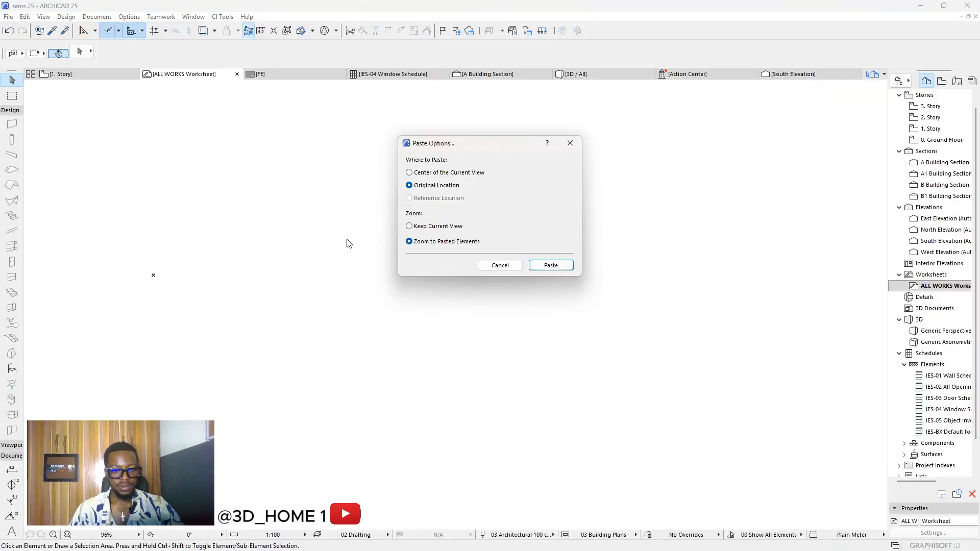
{"action": "left_click", "coordinate": [418, 174]}
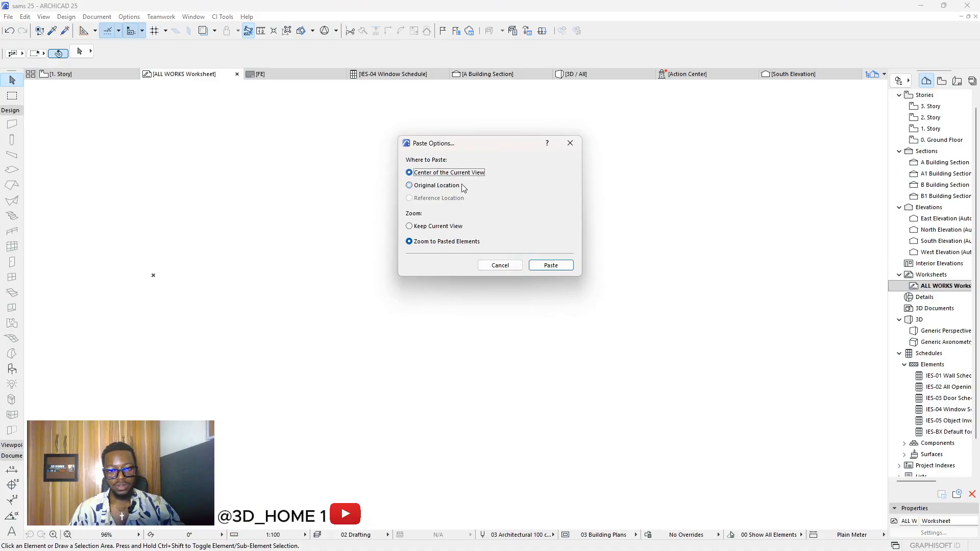
{"action": "left_click", "coordinate": [551, 265]}
{"action": "left_click", "coordinate": [539, 262]}
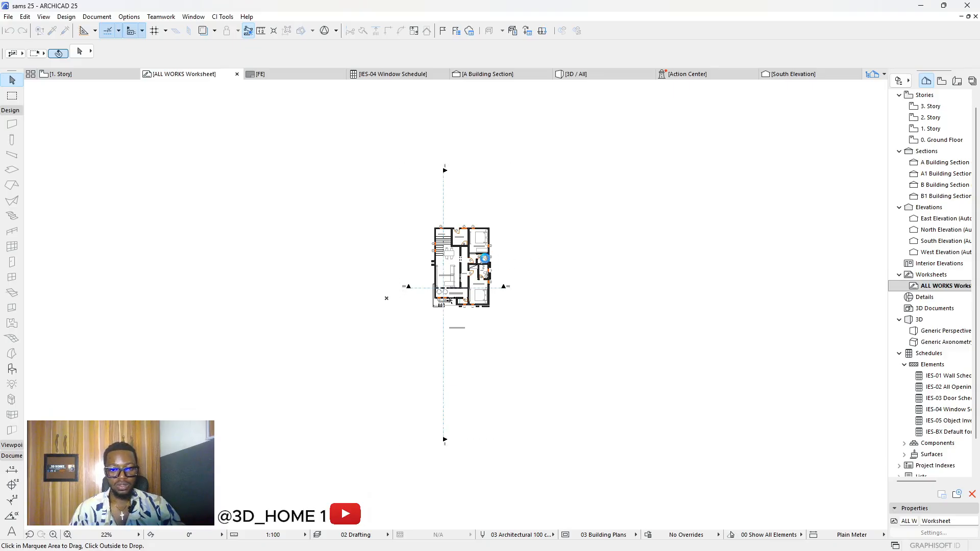
{"action": "scroll", "coordinate": [474, 257], "scroll_direction": "up", "scroll_amount": 5}
{"action": "scroll", "coordinate": [452, 250], "scroll_direction": "up", "scroll_amount": 5}
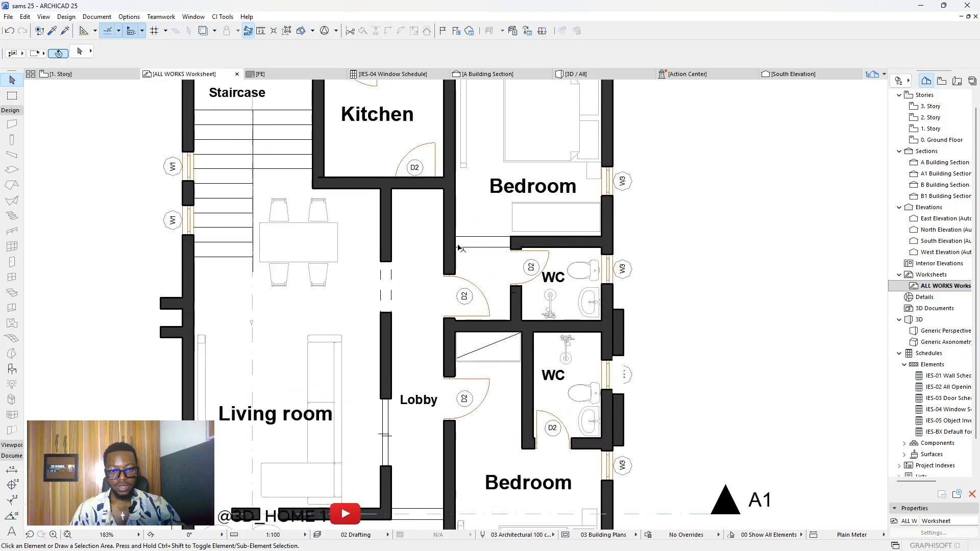
Step: With the Fill tool active, select all and delete the walls, doors and windows
{"action": "left_click", "coordinate": [481, 248]}
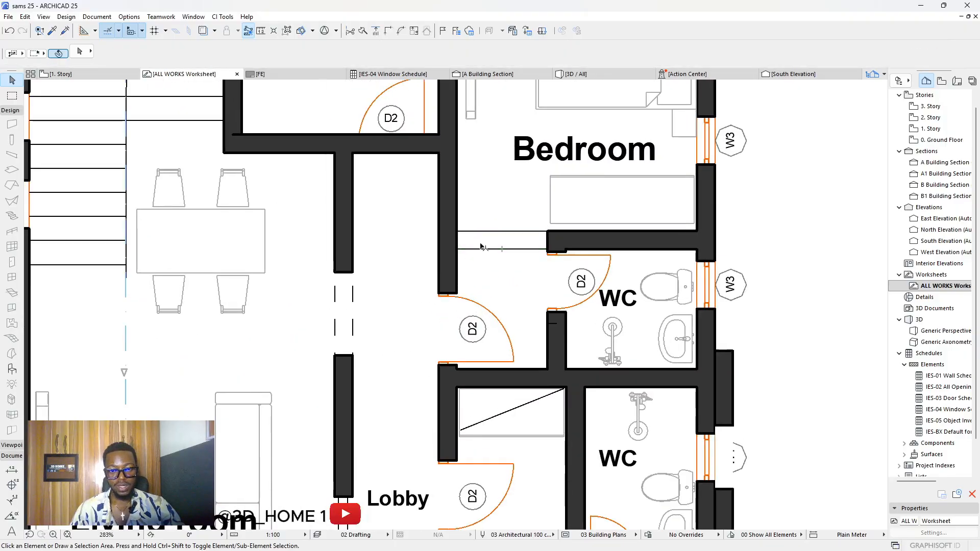
{"action": "left_click", "coordinate": [453, 210]}
{"action": "scroll", "coordinate": [454, 208], "scroll_direction": "down", "scroll_amount": 1}
{"action": "scroll", "coordinate": [468, 290], "scroll_direction": "down", "scroll_amount": 3}
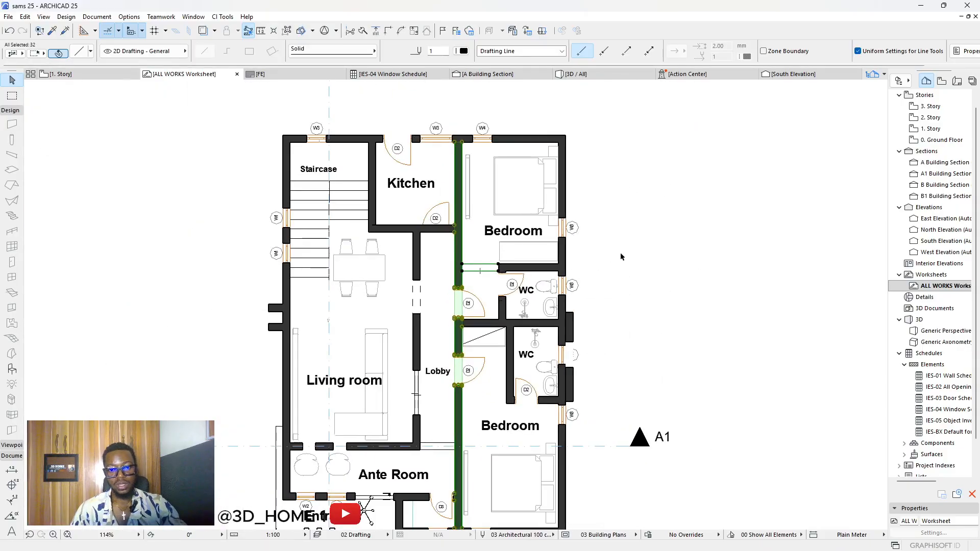
{"action": "key", "text": "Escape"}
{"action": "scroll", "coordinate": [458, 157], "scroll_direction": "down", "scroll_amount": 1}
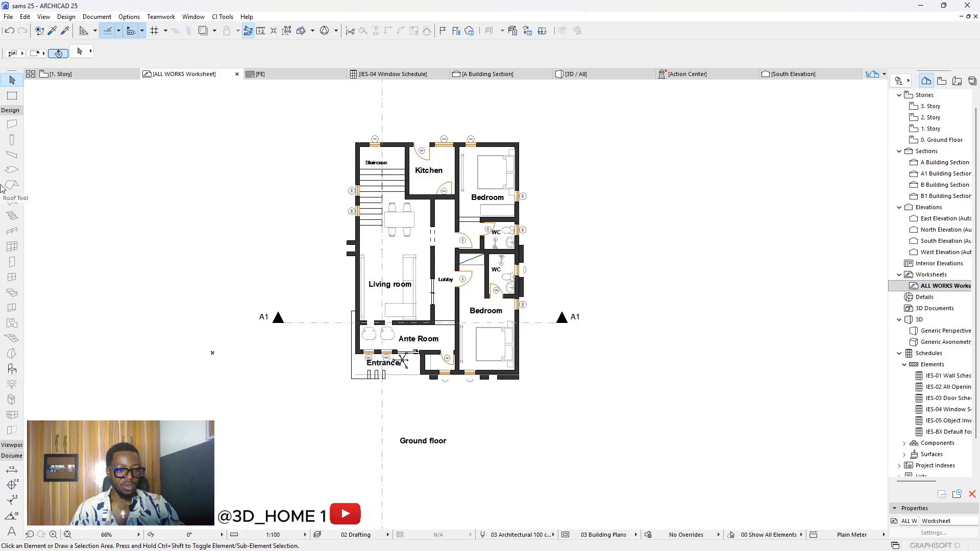
{"action": "left_click", "coordinate": [10, 110]}
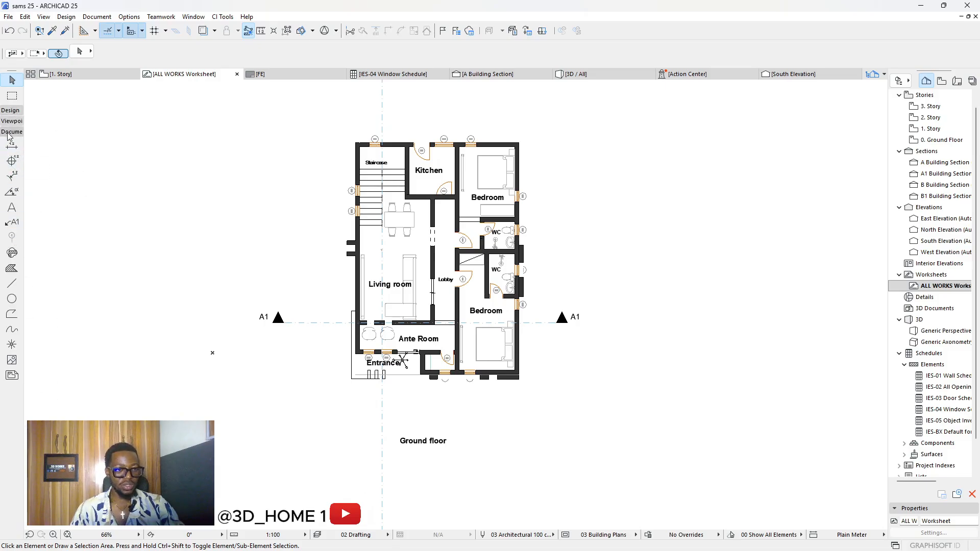
{"action": "left_click", "coordinate": [11, 269]}
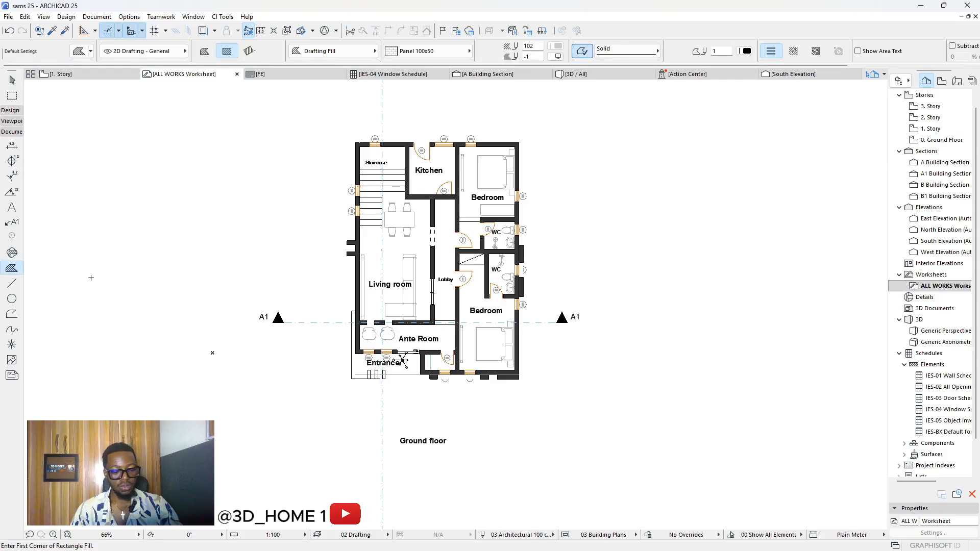
{"action": "key", "text": "ctrl+a"}
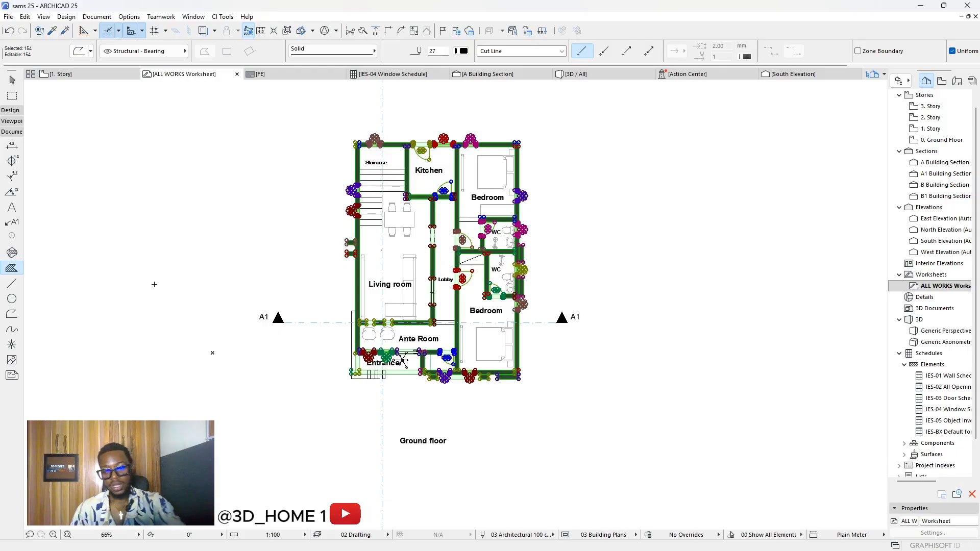
{"action": "key", "text": "Delete"}
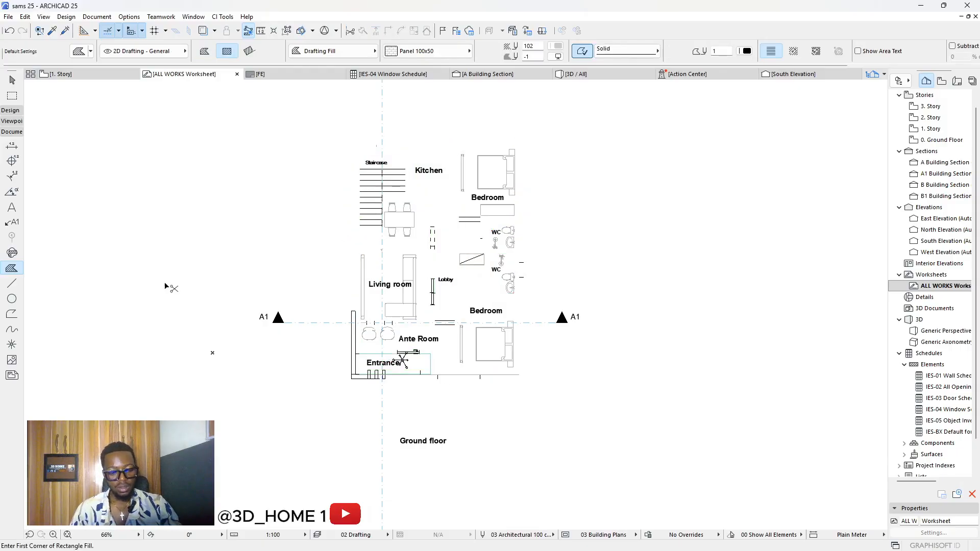
Step: Undo the deletion so the walls, doors and windows reappear
{"action": "scroll", "coordinate": [461, 190], "scroll_direction": "up", "scroll_amount": 2}
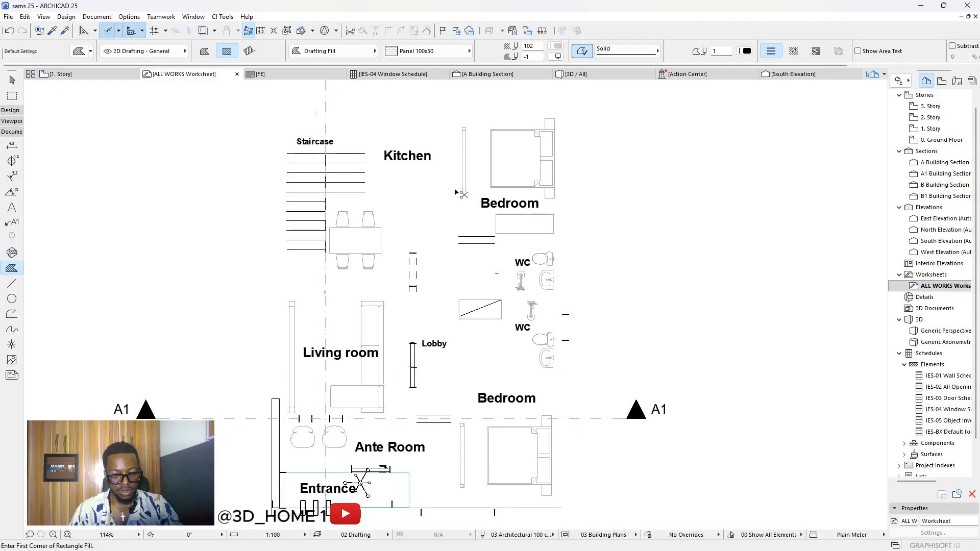
{"action": "key", "text": "ctrl+z"}
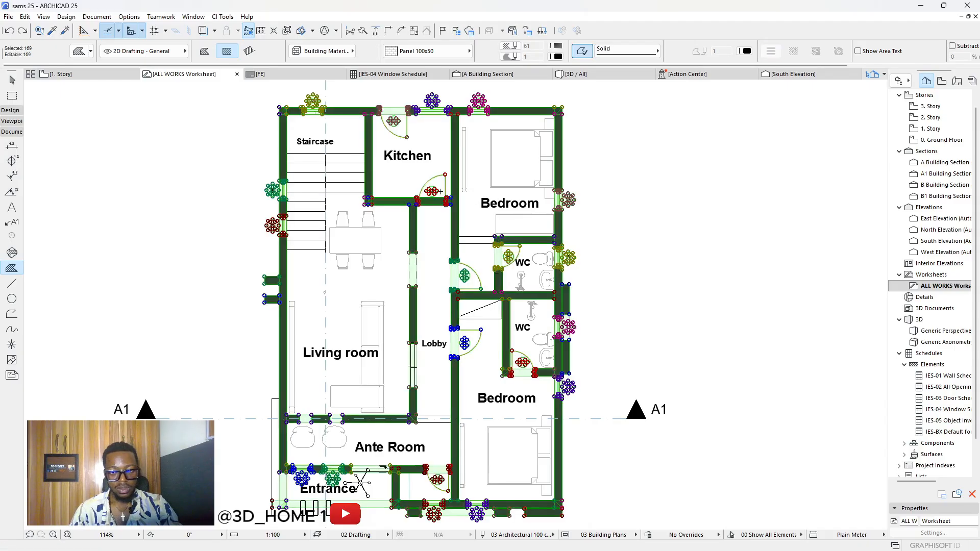
{"action": "key", "text": "Escape"}
{"action": "key", "text": "Escape"}
{"action": "scroll", "coordinate": [561, 125], "scroll_direction": "up", "scroll_amount": 5}
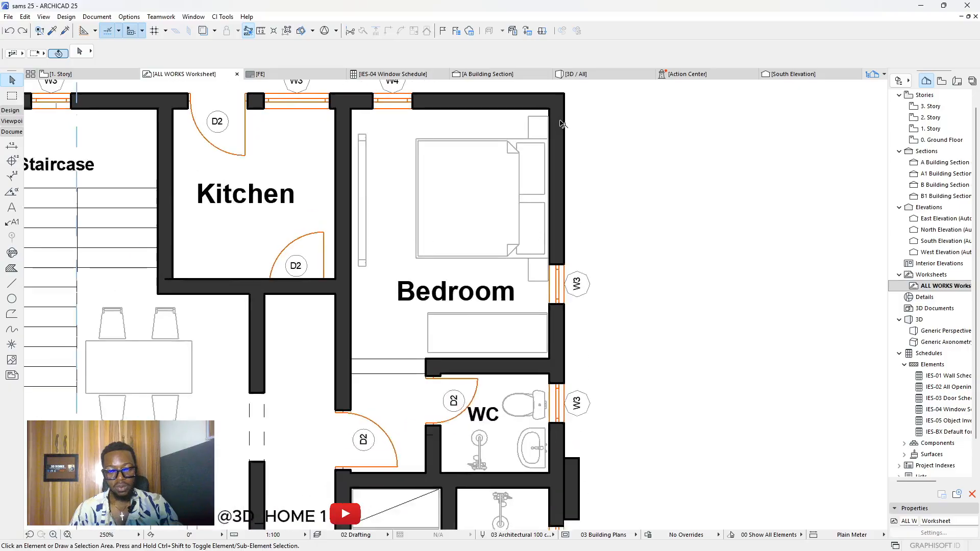
Step: Delete the bedroom's right-side walls, then undo that deletion
{"action": "left_click", "coordinate": [561, 134]}
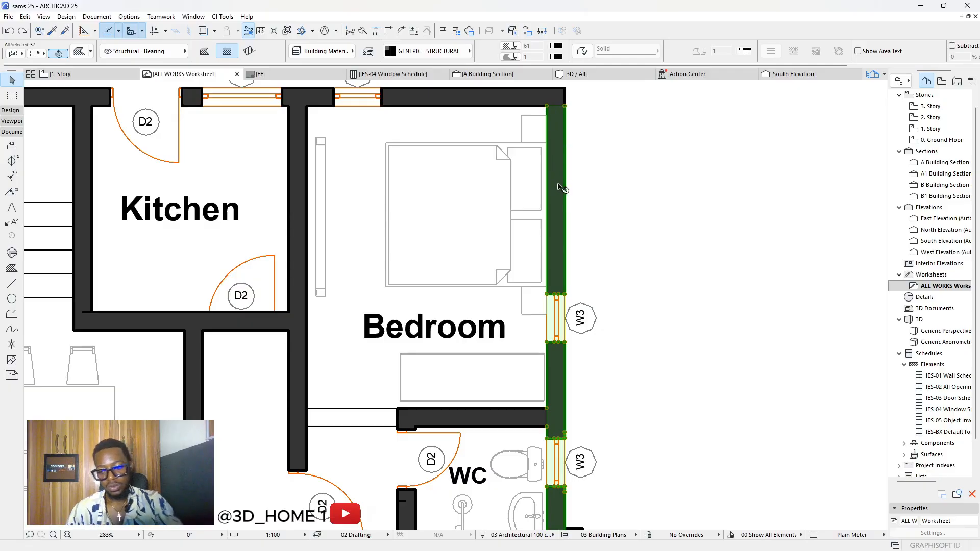
{"action": "key", "text": "Delete"}
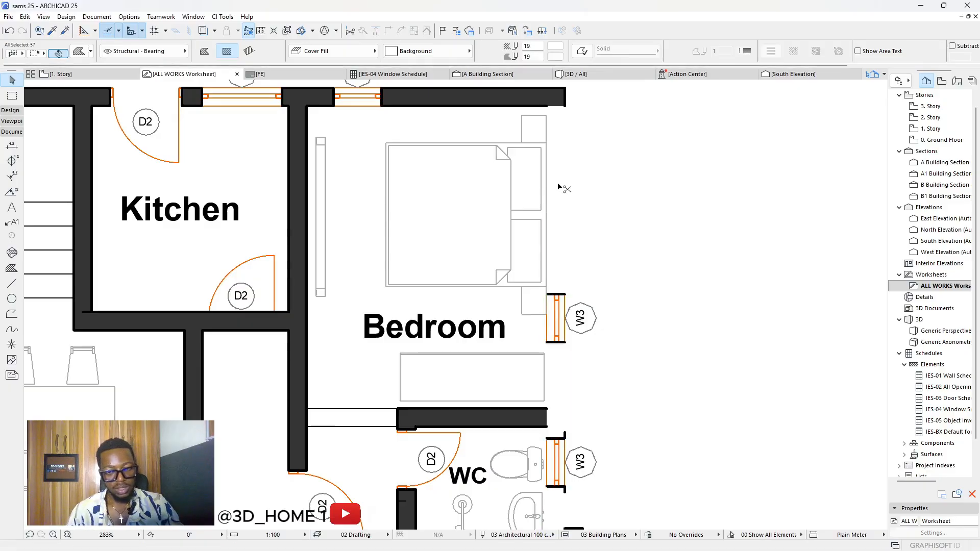
{"action": "key", "text": "ctrl+z"}
{"action": "scroll", "coordinate": [580, 176], "scroll_direction": "down", "scroll_amount": 5}
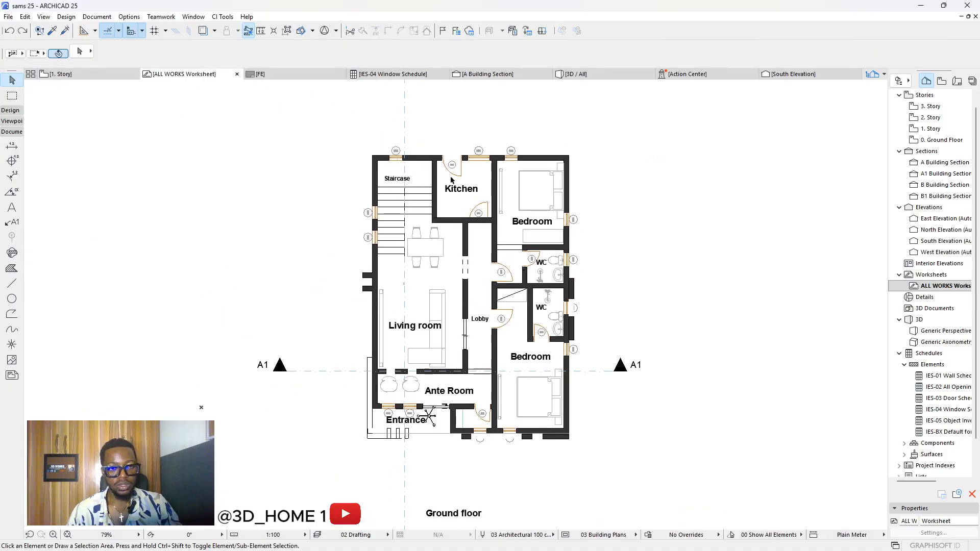
{"action": "scroll", "coordinate": [451, 179], "scroll_direction": "up", "scroll_amount": 2}
Step: Open the 1. Story floor plan and check the top wall
{"action": "left_click", "coordinate": [75, 77]}
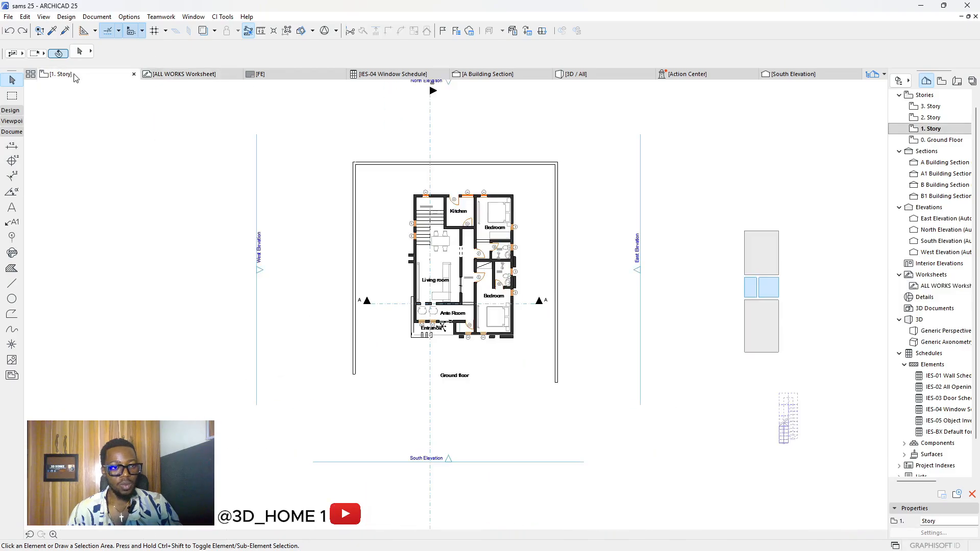
{"action": "scroll", "coordinate": [514, 219], "scroll_direction": "up", "scroll_amount": 4}
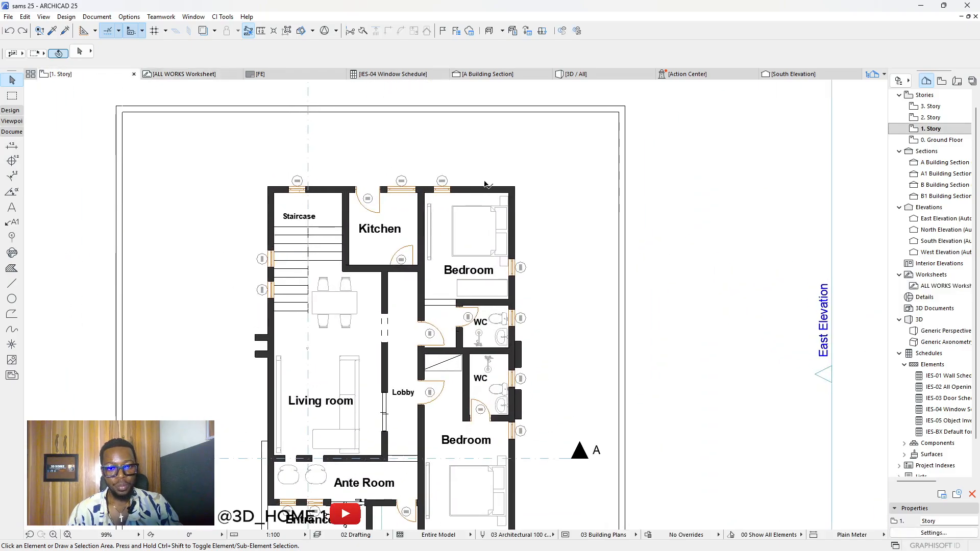
{"action": "left_click", "coordinate": [487, 191]}
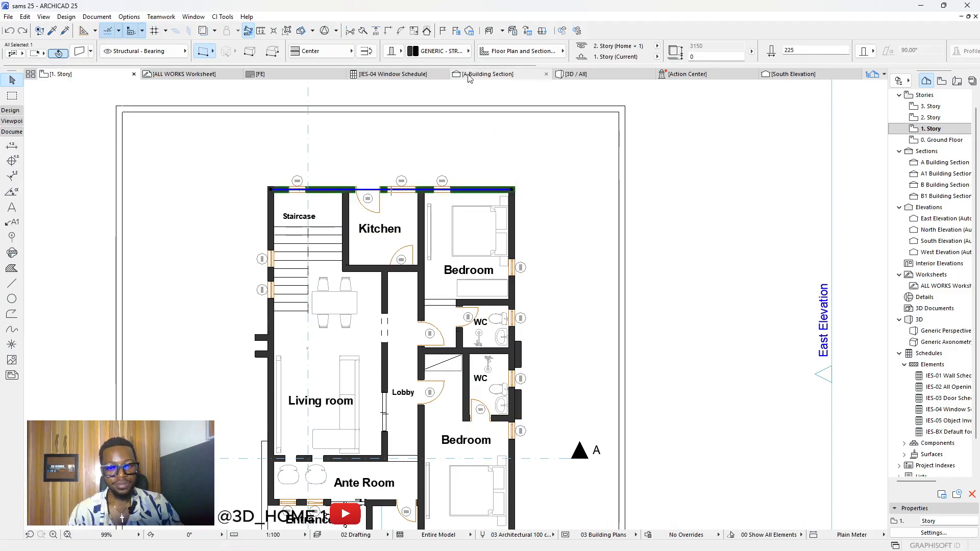
{"action": "scroll", "coordinate": [429, 143], "scroll_direction": "down", "scroll_amount": 2}
{"action": "scroll", "coordinate": [434, 136], "scroll_direction": "down", "scroll_amount": 1}
{"action": "key", "text": "Escape"}
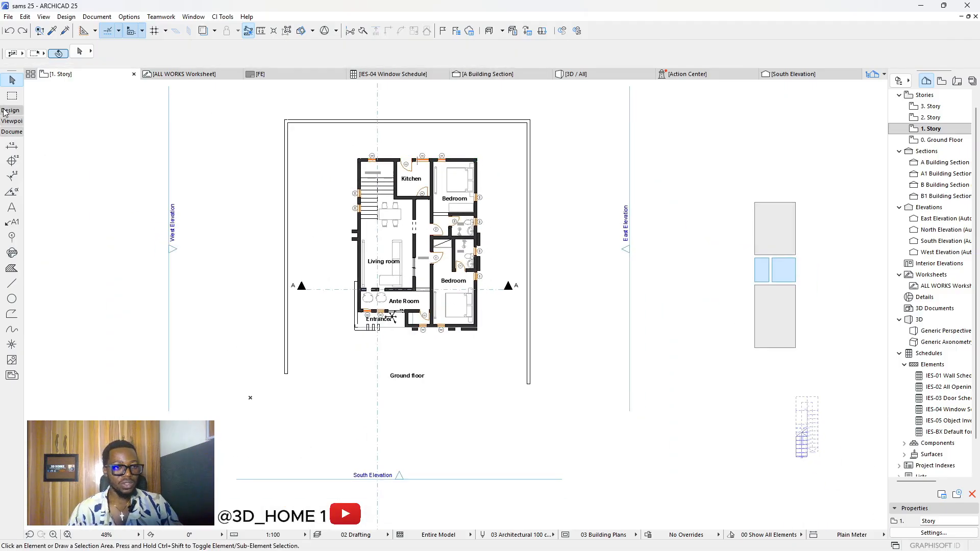
Step: Select all walls with the Wall tool and set their building material to EF-06 Air Space
{"action": "left_click", "coordinate": [10, 111]}
{"action": "left_click", "coordinate": [14, 129]}
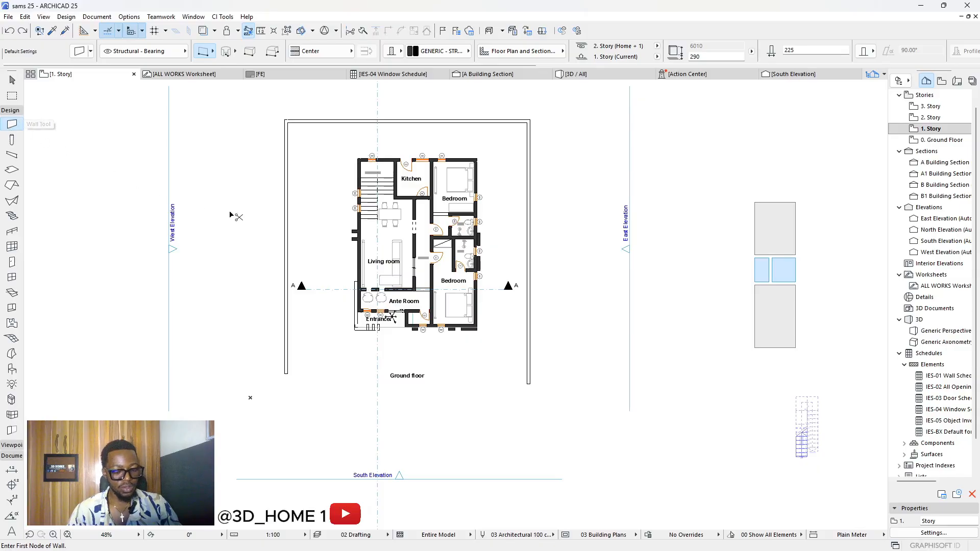
{"action": "key", "text": "ctrl+a"}
{"action": "scroll", "coordinate": [392, 317], "scroll_direction": "up", "scroll_amount": 5}
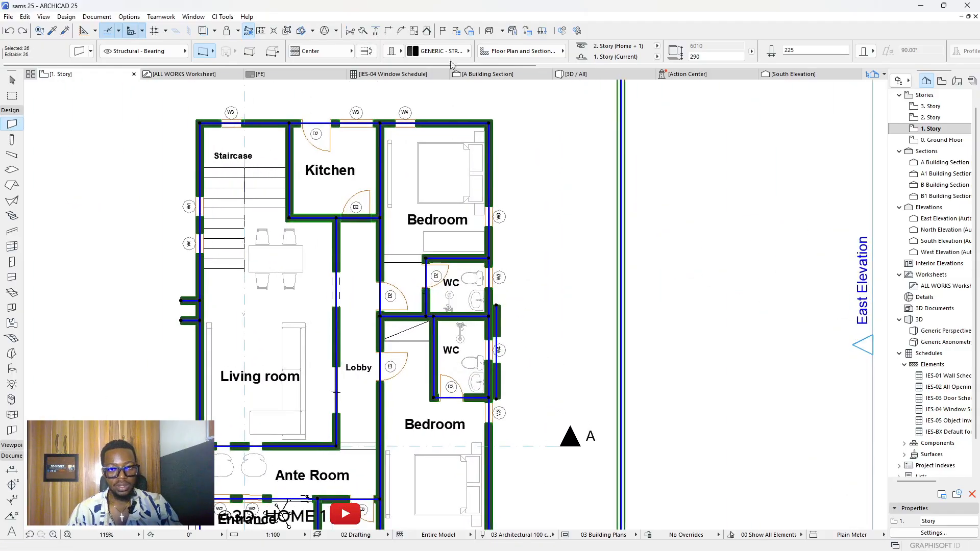
{"action": "left_click", "coordinate": [454, 51]}
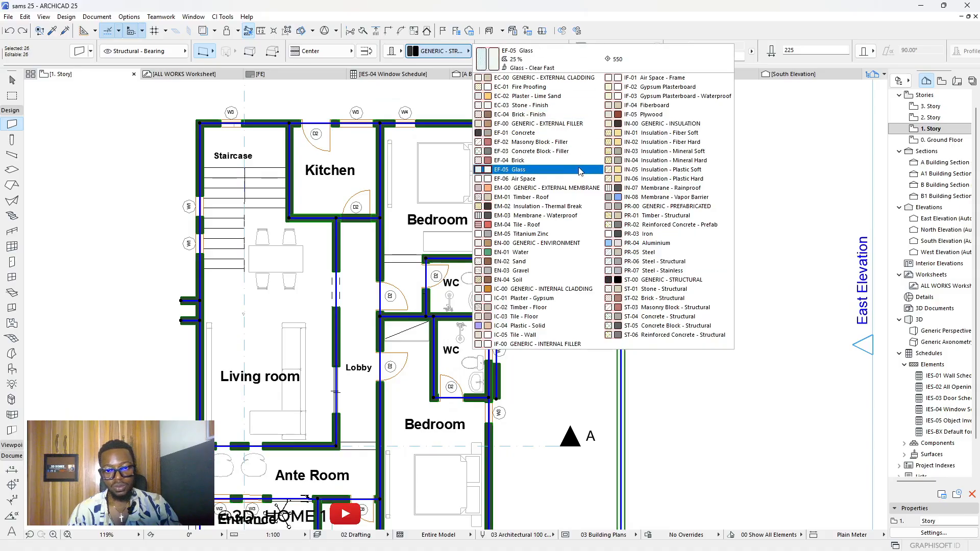
{"action": "left_click", "coordinate": [529, 179]}
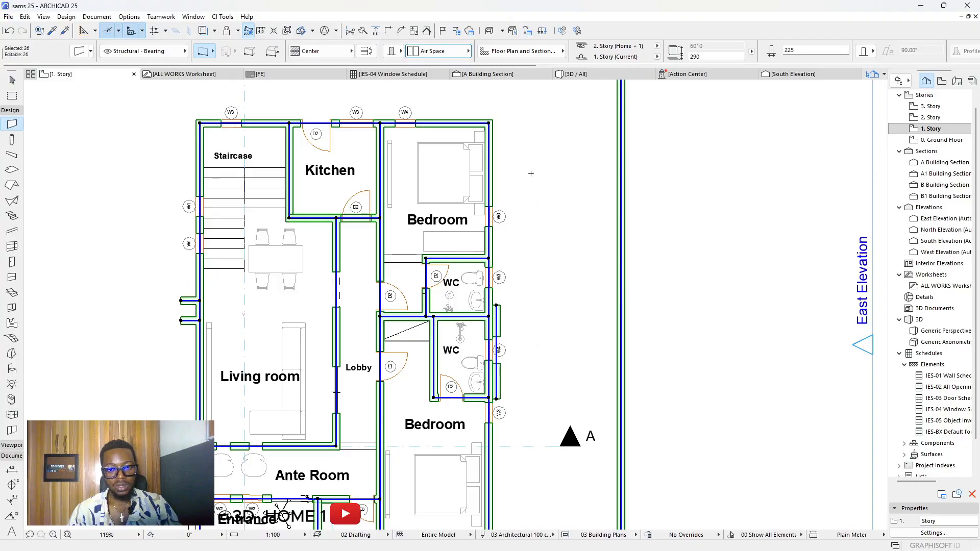
{"action": "key", "text": "Escape"}
{"action": "scroll", "coordinate": [496, 174], "scroll_direction": "down", "scroll_amount": 5}
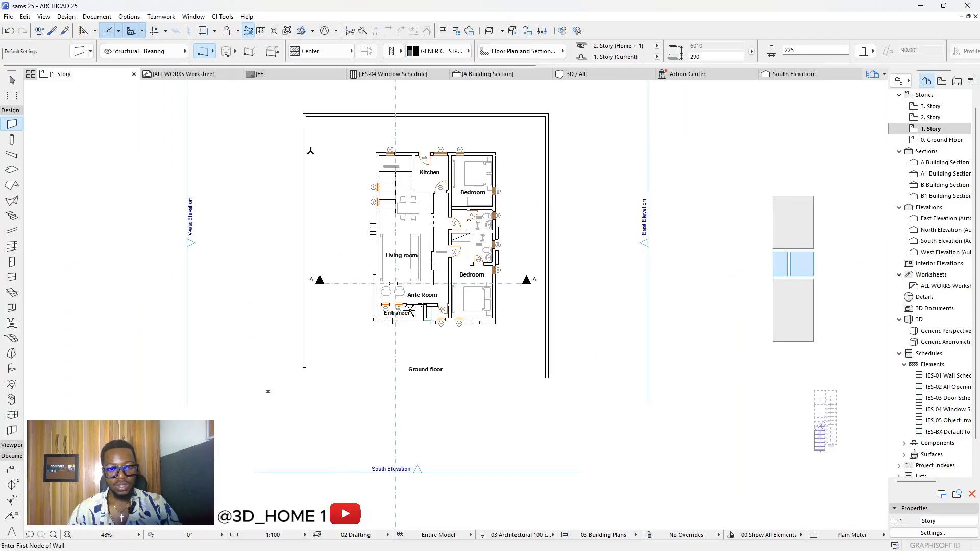
{"action": "scroll", "coordinate": [359, 224], "scroll_direction": "down", "scroll_amount": 3}
Step: Select the 1. Story plan elements, leaving out the markers, zone and stair
{"action": "key", "text": "ctrl+a"}
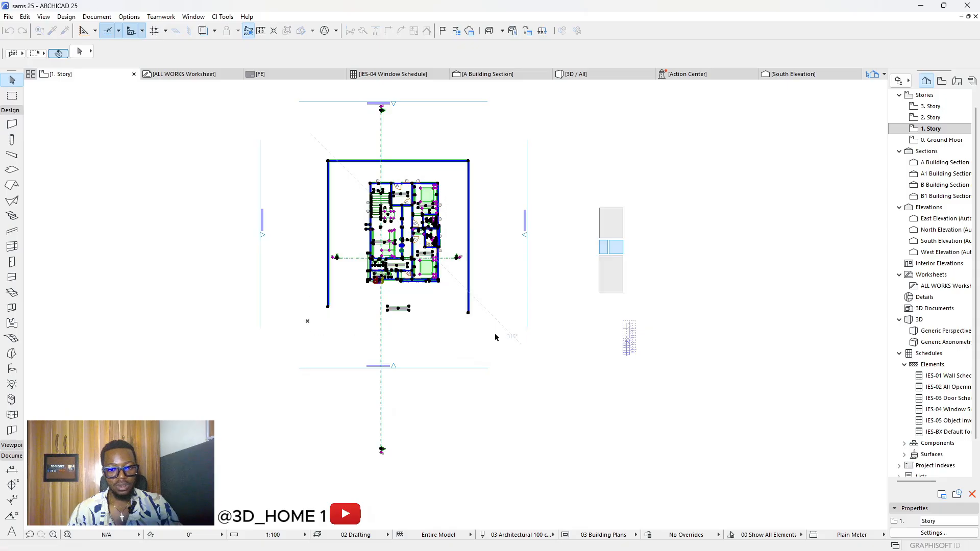
{"action": "key", "text": "ctrl+a"}
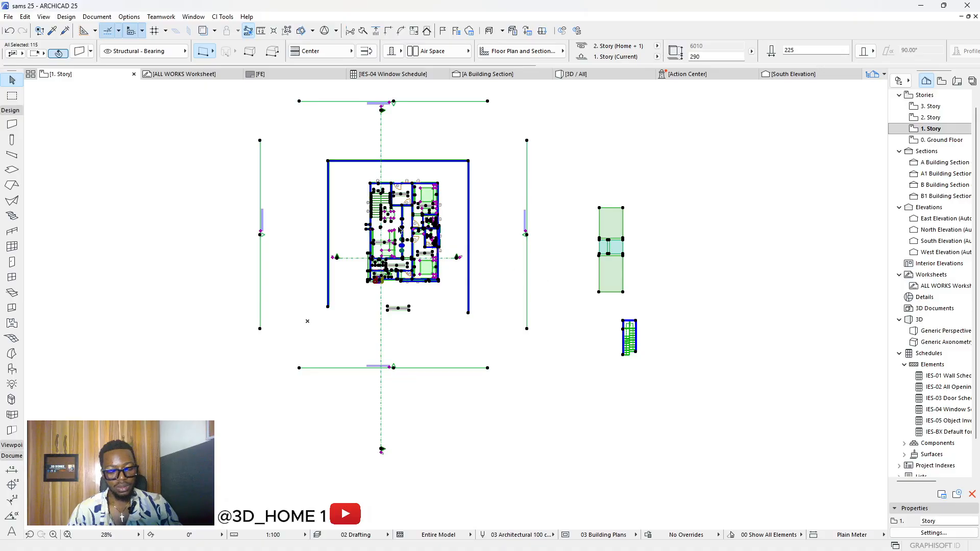
{"action": "left_click_drag", "start_coordinate": [313, 149], "coordinate": [495, 335]}
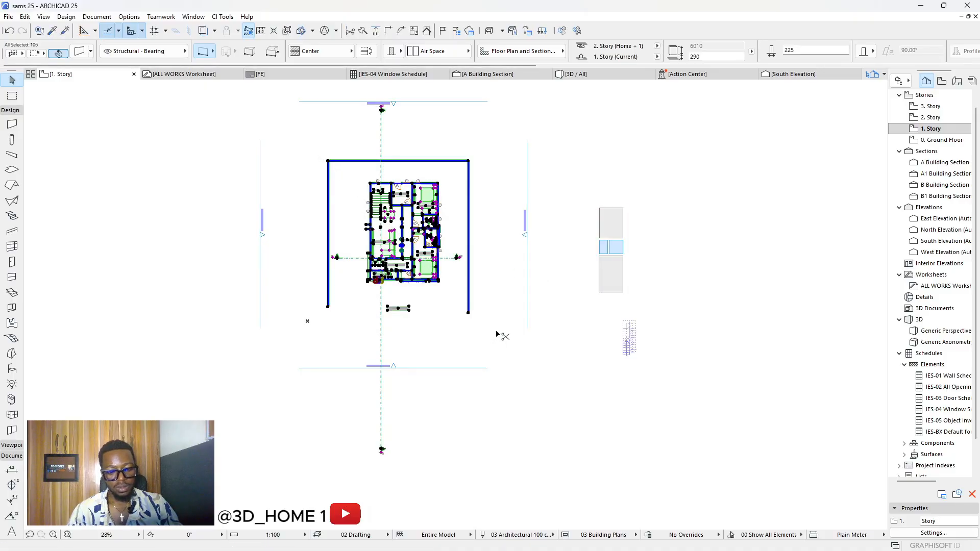
{"action": "left_click", "coordinate": [686, 329]}
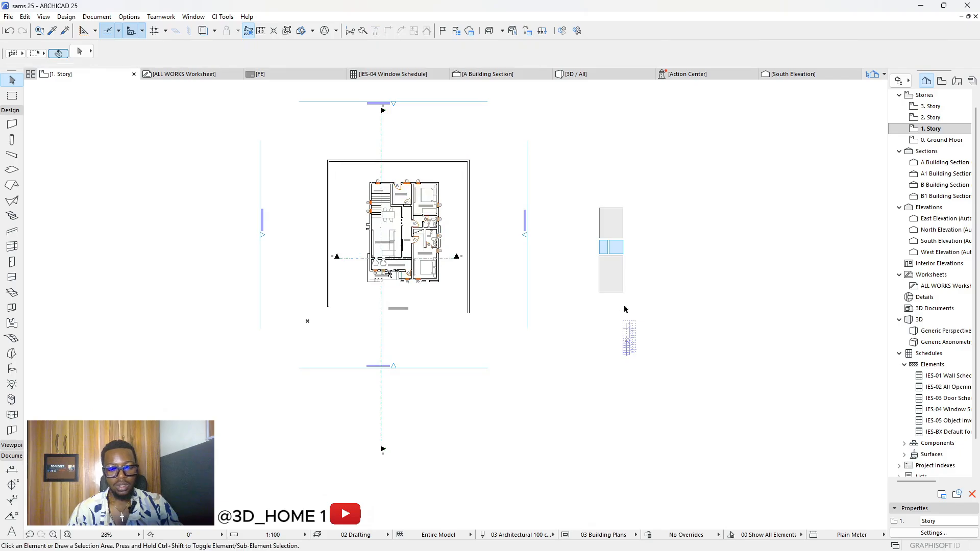
Step: Delete the old ALL WORKS contents and paste the floor plan at the view's center
{"action": "left_click", "coordinate": [185, 74]}
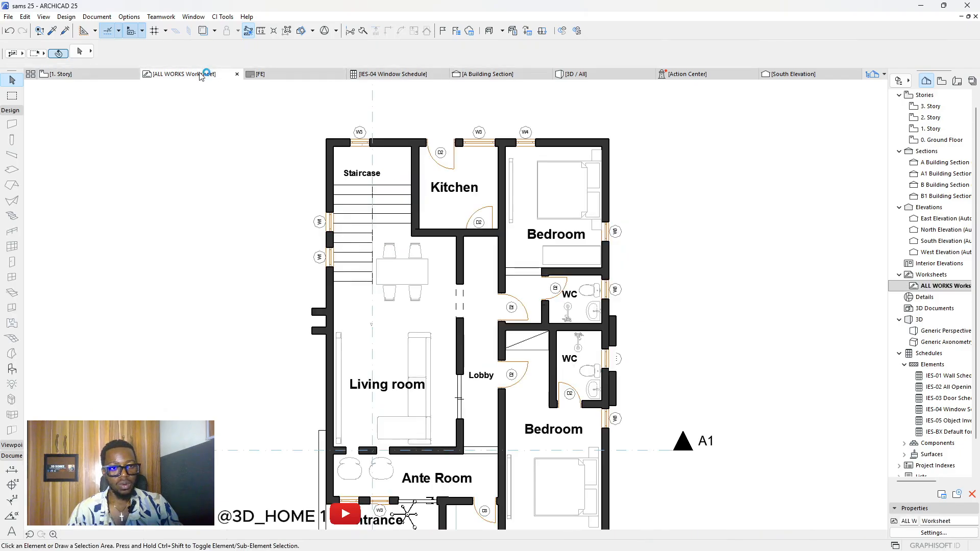
{"action": "scroll", "coordinate": [536, 353], "scroll_direction": "down", "scroll_amount": 5}
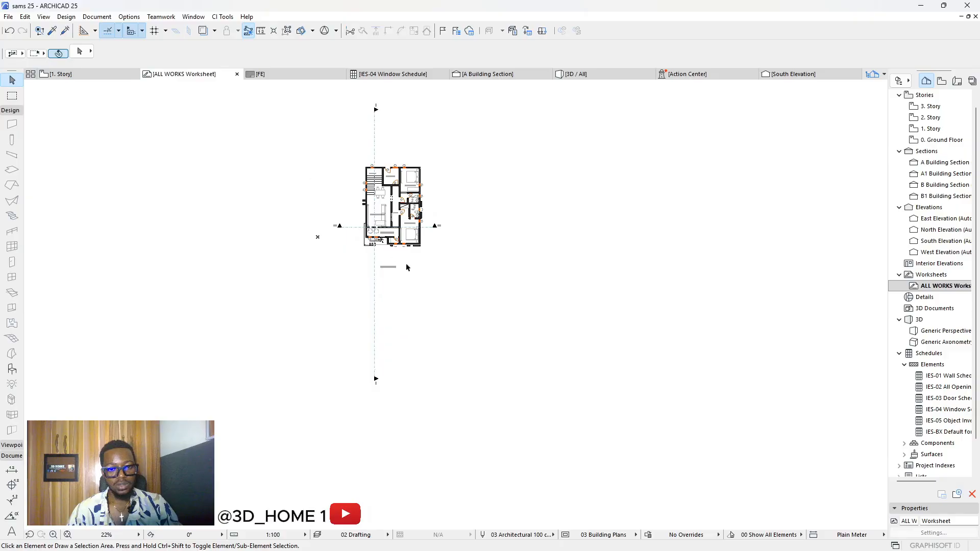
{"action": "left_click_drag", "start_coordinate": [505, 326], "coordinate": [332, 158]}
{"action": "key", "text": "Delete"}
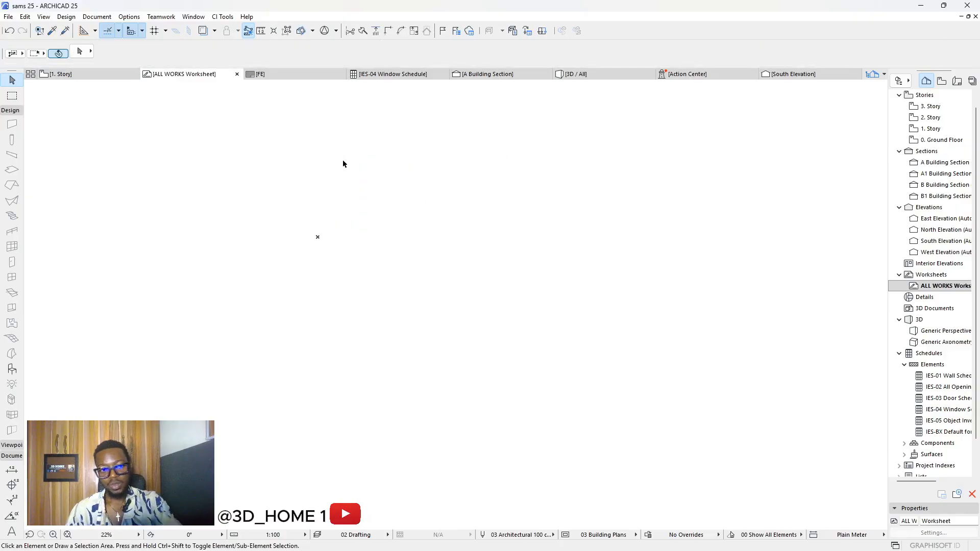
{"action": "key", "text": "ctrl+v"}
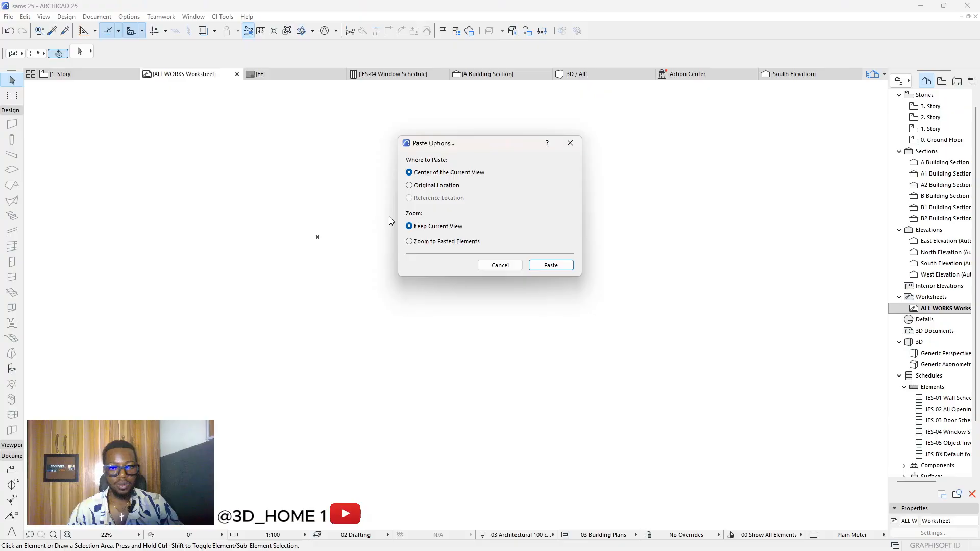
{"action": "left_click", "coordinate": [551, 266]}
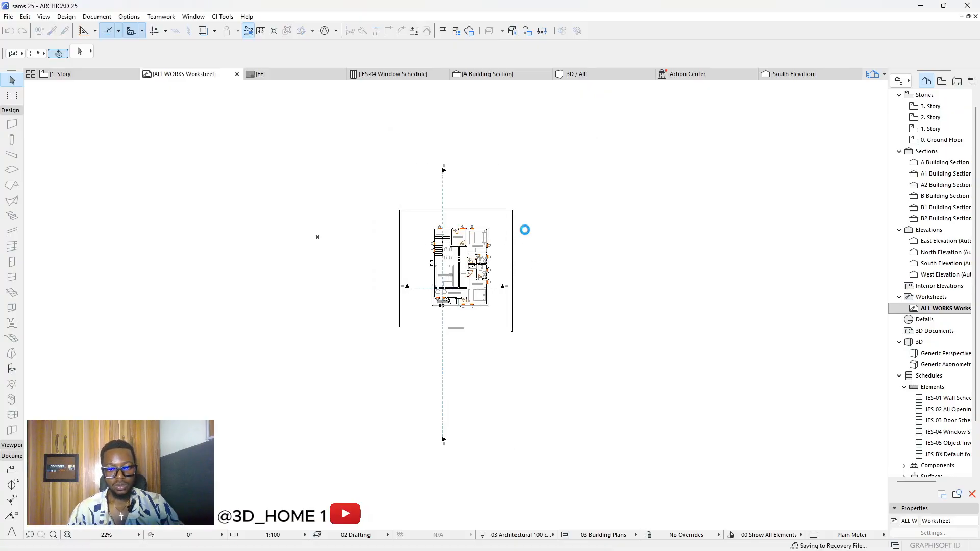
{"action": "scroll", "coordinate": [525, 230], "scroll_direction": "up", "scroll_amount": 3}
Step: Delete the frame's top, right and left lines, then select the B2 section marker
{"action": "left_click_drag", "start_coordinate": [533, 252], "coordinate": [485, 169]}
{"action": "key", "text": "Delete"}
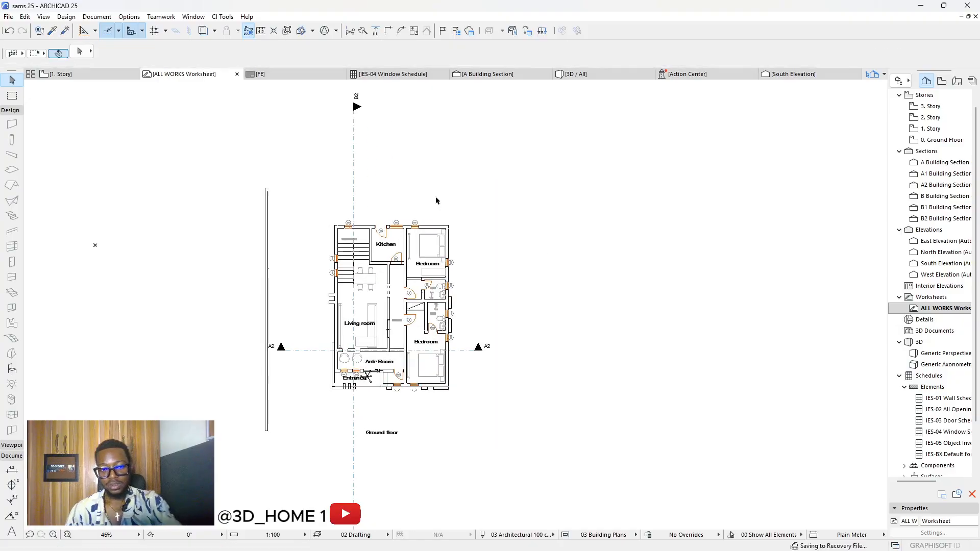
{"action": "left_click", "coordinate": [266, 229]}
{"action": "key", "text": "Delete"}
{"action": "scroll", "coordinate": [439, 335], "scroll_direction": "down", "scroll_amount": 3}
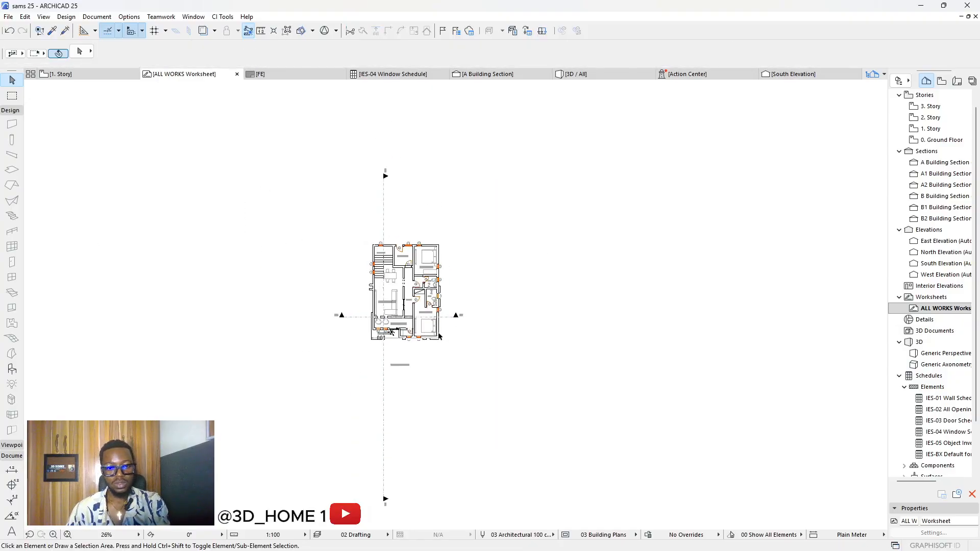
{"action": "scroll", "coordinate": [395, 304], "scroll_direction": "up", "scroll_amount": 2}
{"action": "left_click_drag", "start_coordinate": [344, 162], "coordinate": [449, 131]}
{"action": "left_click_drag", "start_coordinate": [396, 109], "coordinate": [393, 110]}
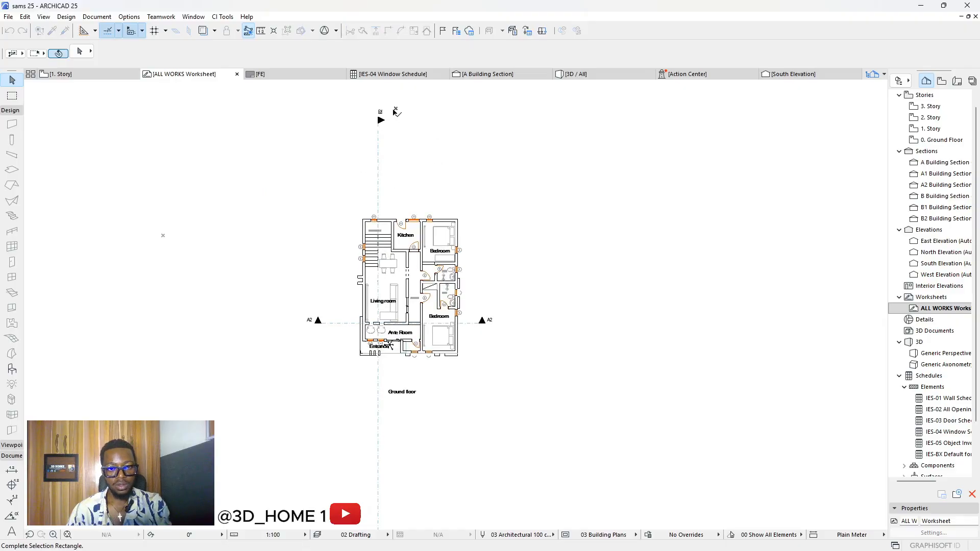
Step: Move the B2 section line's top node down near the plan and its bottom node just below it
{"action": "left_click", "coordinate": [379, 120]}
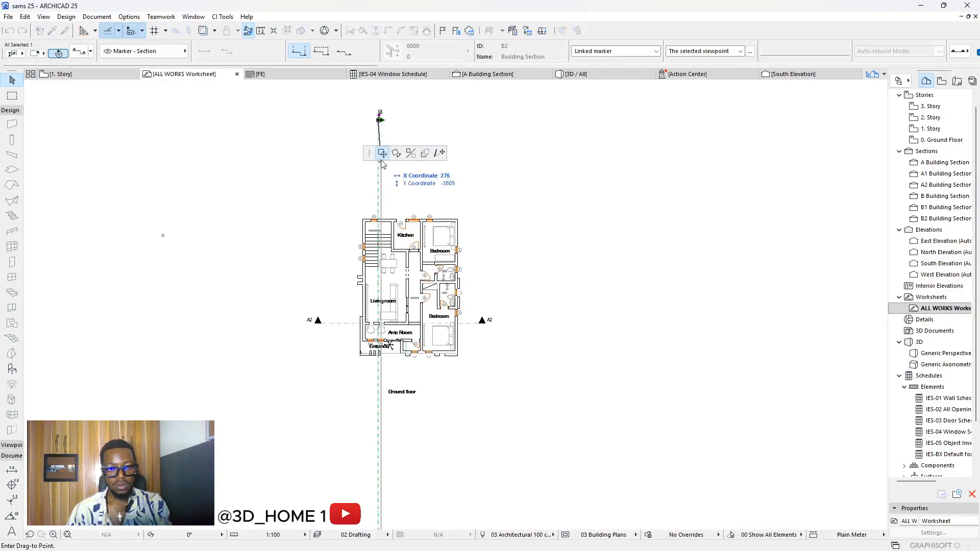
{"action": "left_click", "coordinate": [380, 198]}
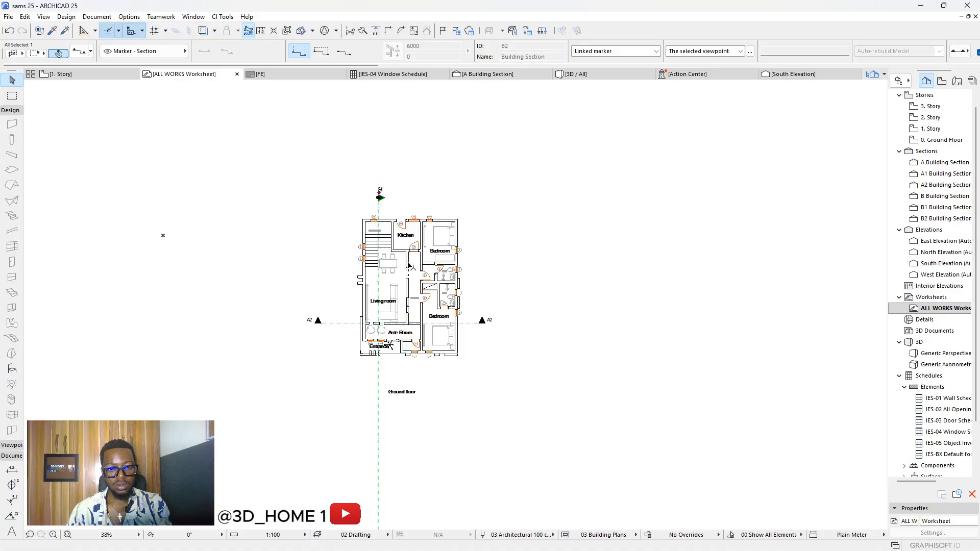
{"action": "scroll", "coordinate": [385, 286], "scroll_direction": "down", "scroll_amount": 2}
{"action": "left_click", "coordinate": [381, 428]}
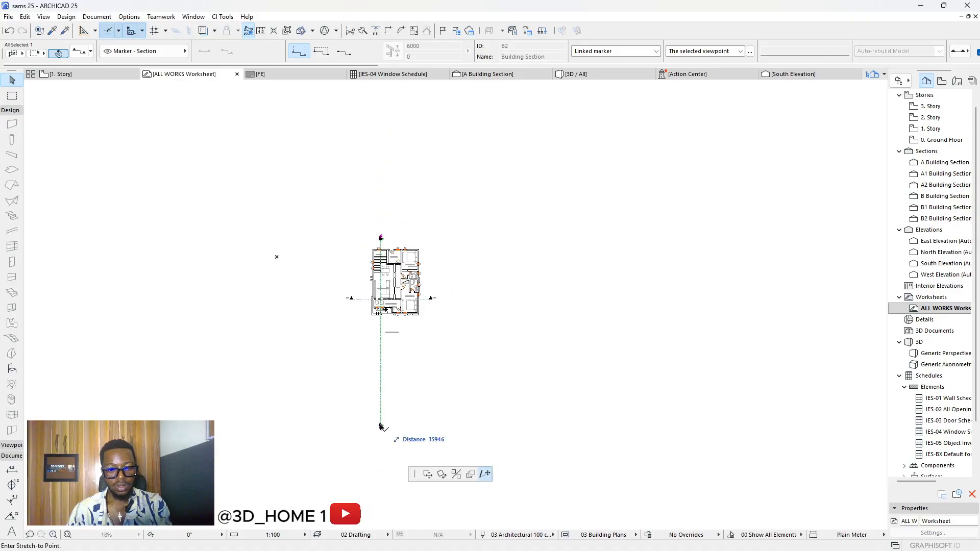
{"action": "scroll", "coordinate": [384, 316], "scroll_direction": "up", "scroll_amount": 2}
{"action": "left_click", "coordinate": [381, 319]}
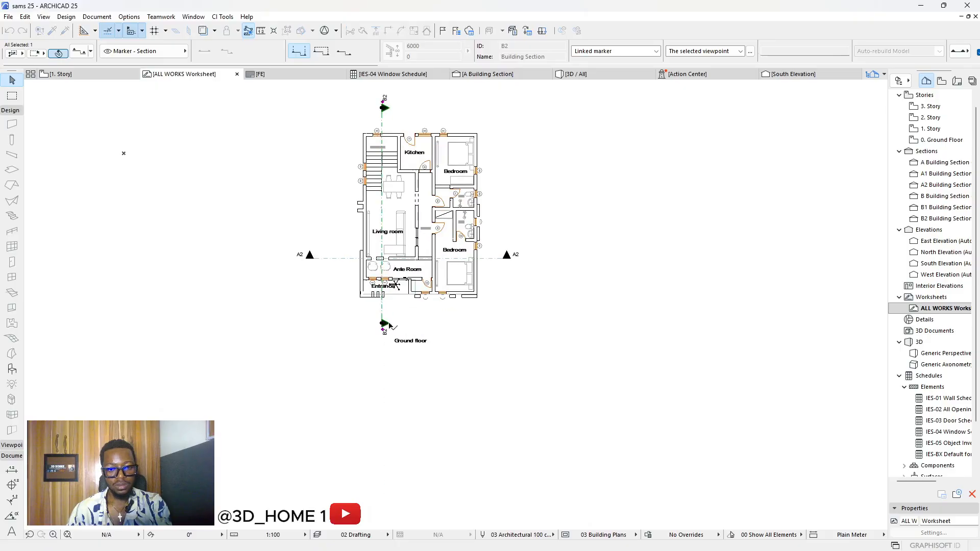
{"action": "left_click", "coordinate": [524, 337]}
Step: Select the WC shower fixture and the adjacent wall, then clear the selection
{"action": "scroll", "coordinate": [485, 187], "scroll_direction": "up", "scroll_amount": 2}
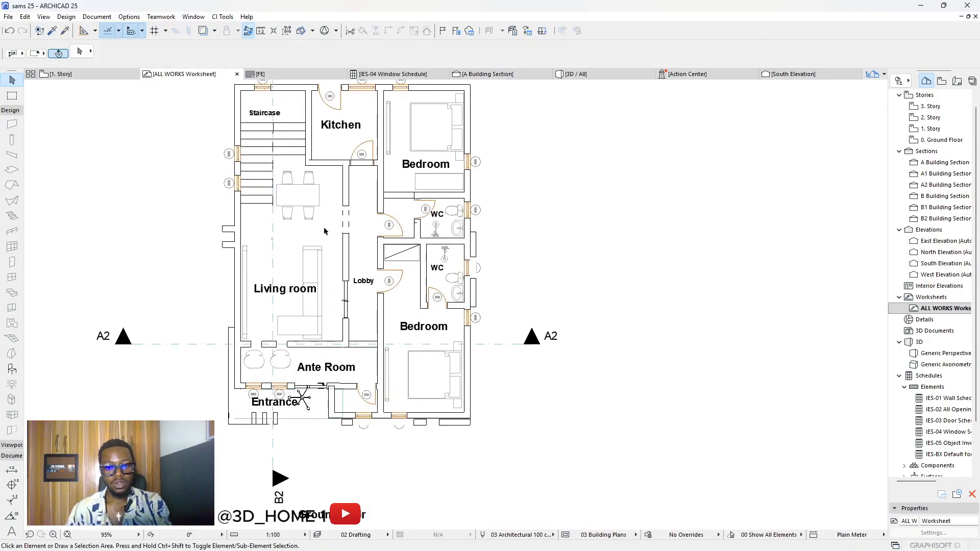
{"action": "scroll", "coordinate": [388, 214], "scroll_direction": "up", "scroll_amount": 8}
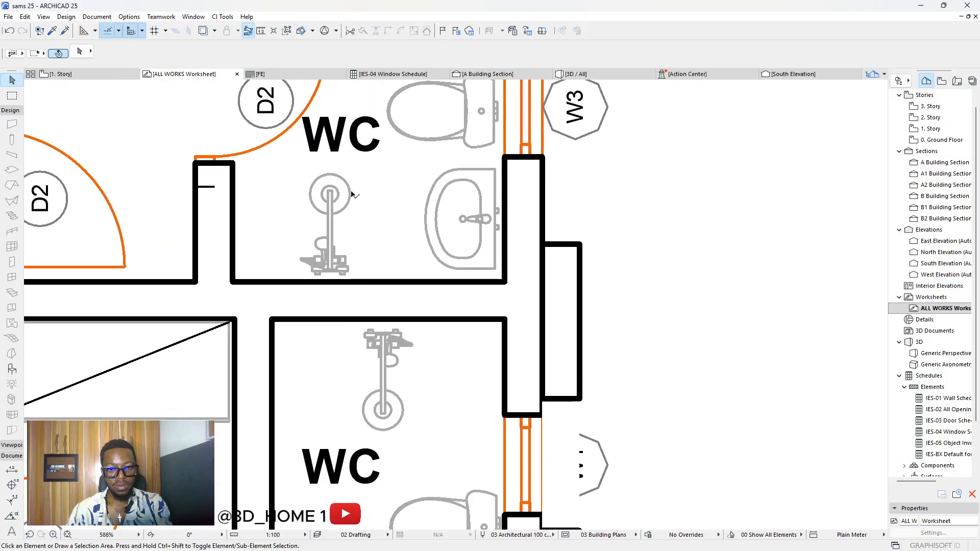
{"action": "left_click", "coordinate": [337, 196]}
{"action": "left_click", "coordinate": [564, 265]}
{"action": "scroll", "coordinate": [602, 240], "scroll_direction": "down", "scroll_amount": 2}
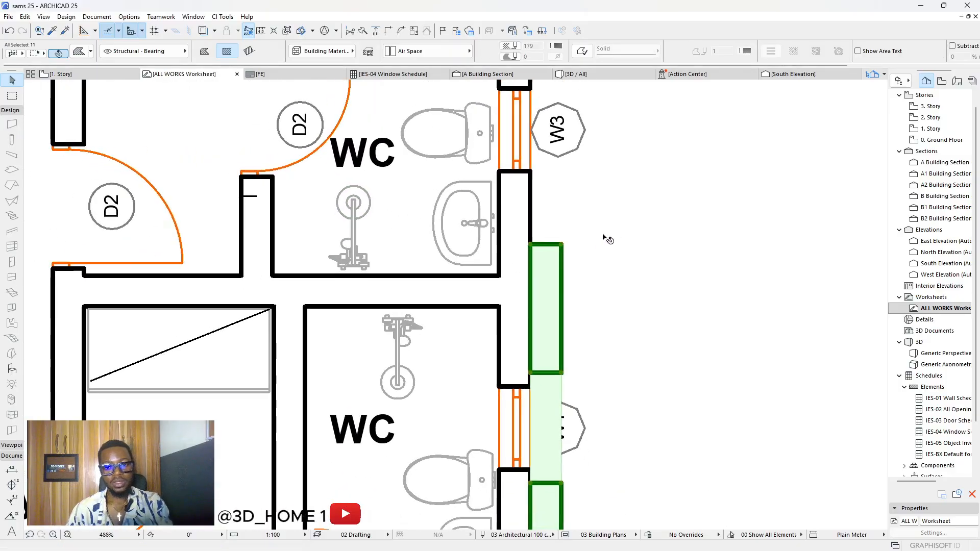
{"action": "key", "text": "Escape"}
{"action": "scroll", "coordinate": [388, 257], "scroll_direction": "down", "scroll_amount": 9}
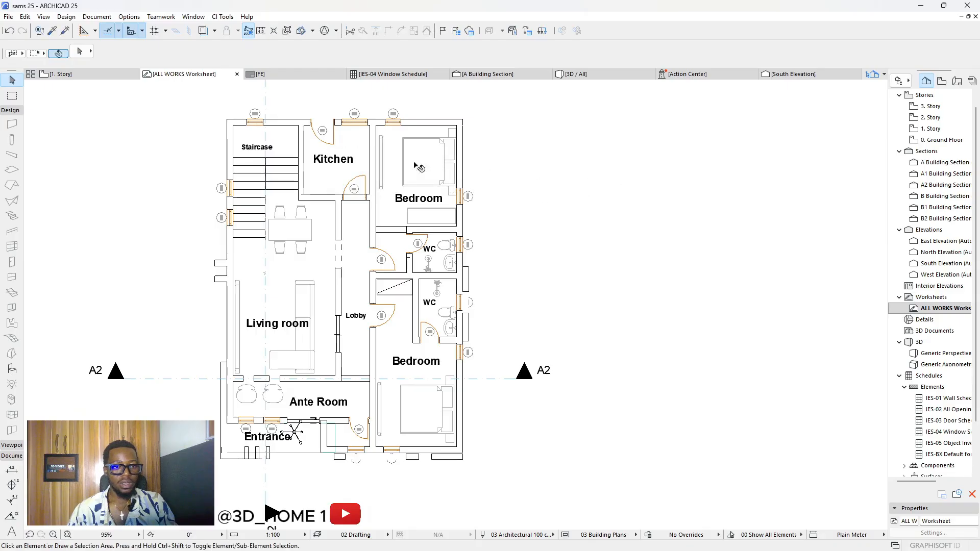
Step: Open the 2. Story floor plan and assign a new building material to all its walls
{"action": "left_click", "coordinate": [112, 81]}
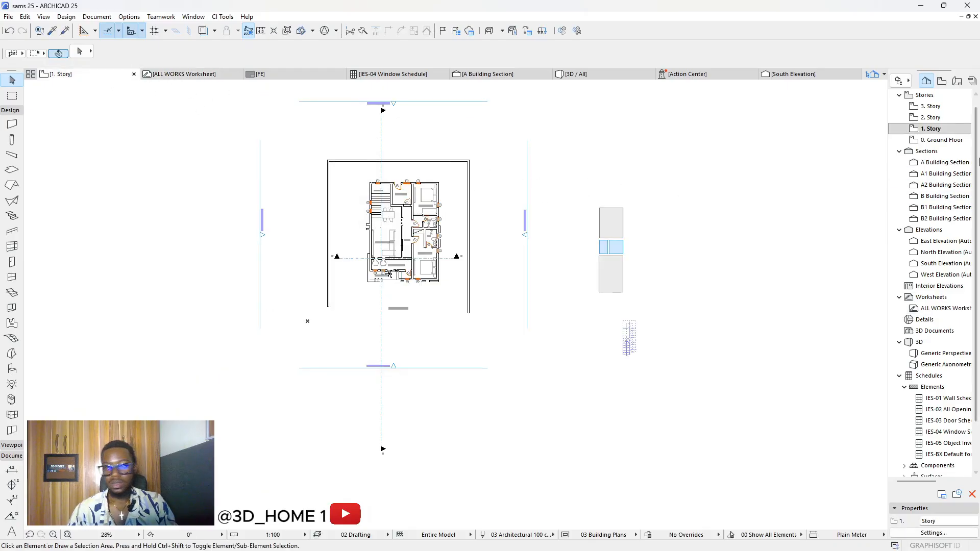
{"action": "double_click", "coordinate": [953, 117]}
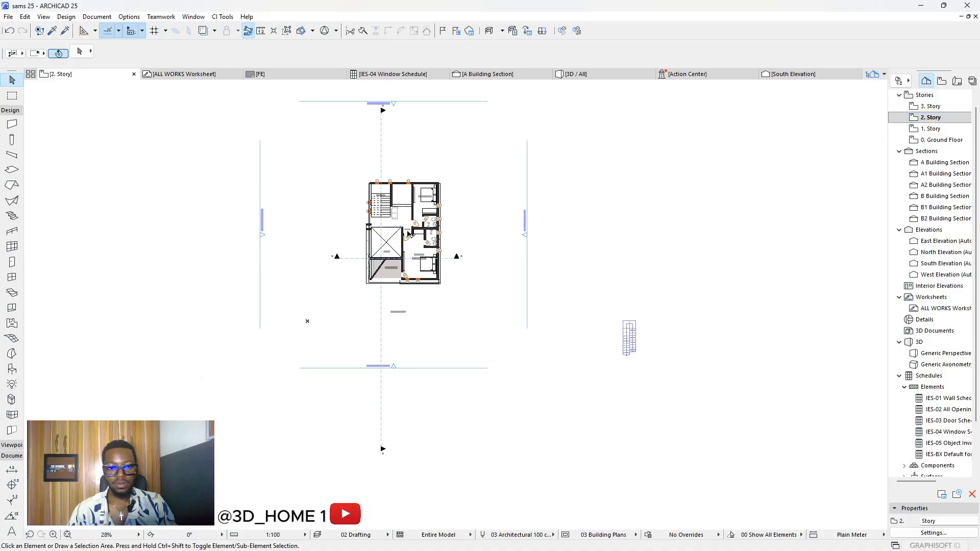
{"action": "scroll", "coordinate": [378, 236], "scroll_direction": "up", "scroll_amount": 3}
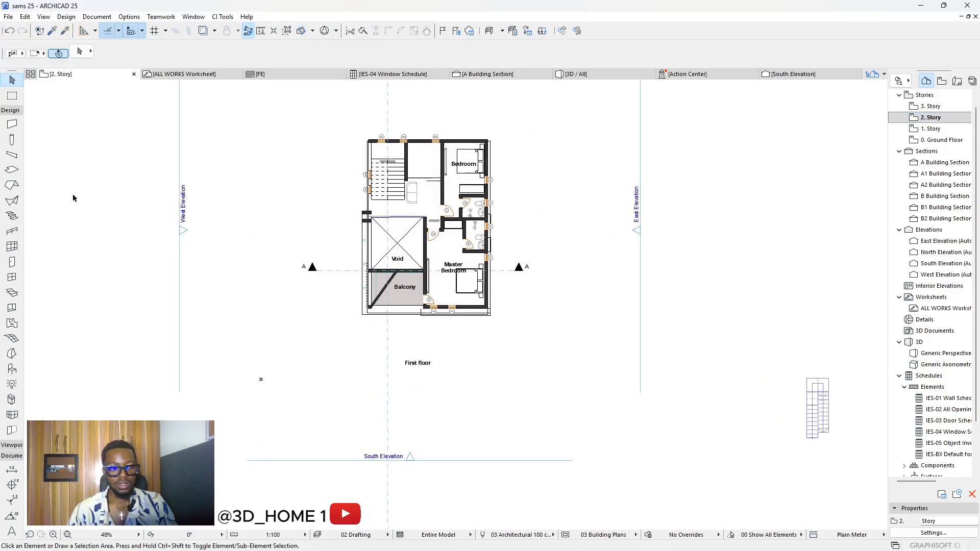
{"action": "left_click", "coordinate": [12, 124]}
{"action": "key", "text": "ctrl+a"}
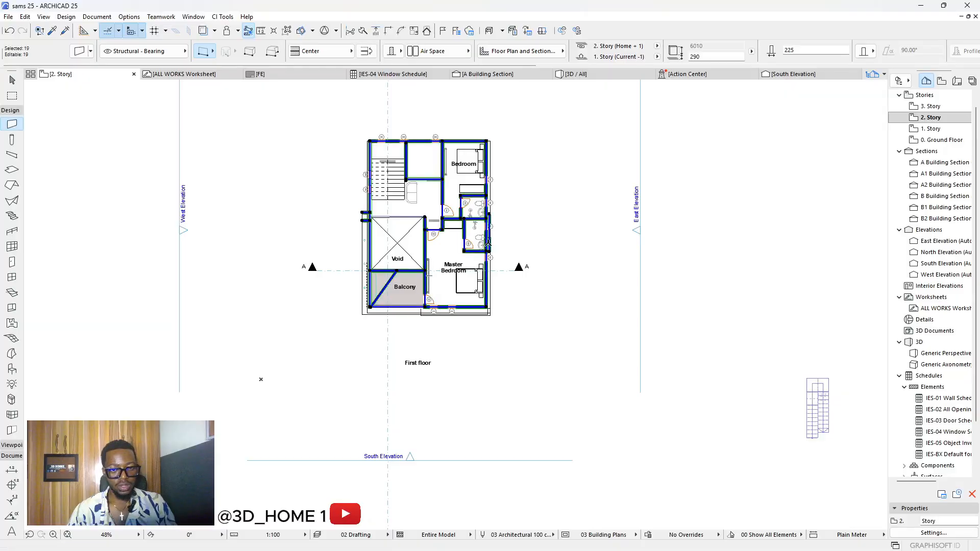
{"action": "left_click", "coordinate": [452, 56]}
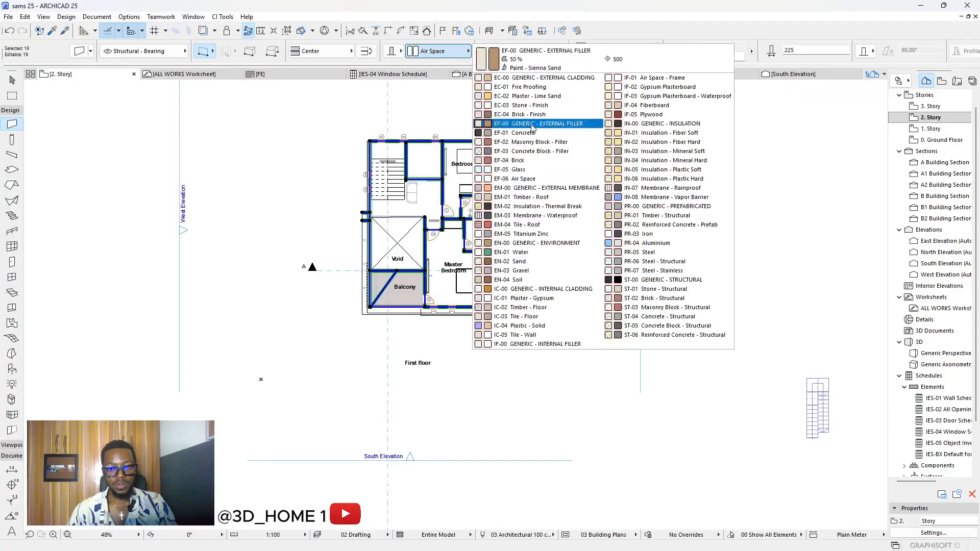
{"action": "left_click", "coordinate": [532, 181]}
{"action": "key", "text": "Escape"}
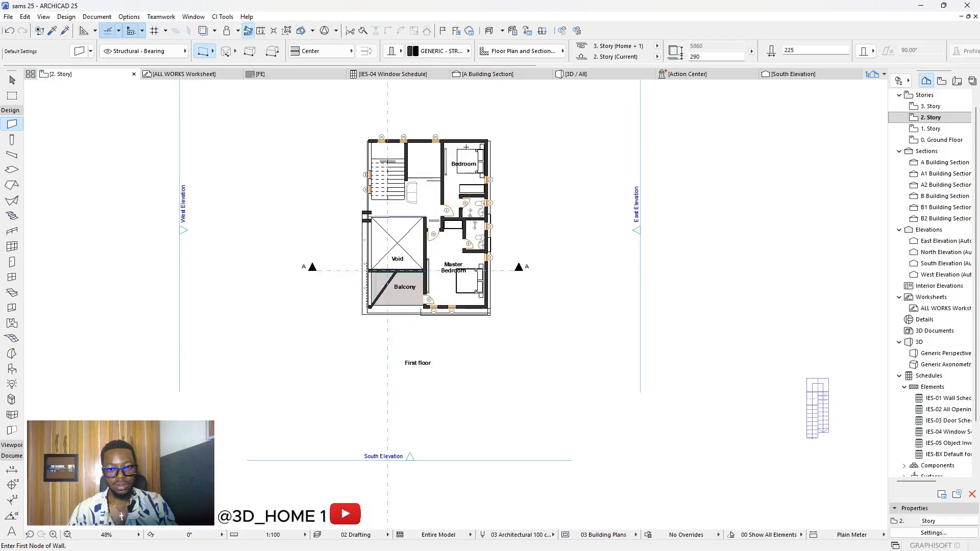
{"action": "scroll", "coordinate": [472, 143], "scroll_direction": "up", "scroll_amount": 2}
{"action": "scroll", "coordinate": [441, 152], "scroll_direction": "down", "scroll_amount": 3}
Step: Reselect all walls, try EN-00 GENERIC - ENVIRONMENT, then set them back to Air Space
{"action": "key", "text": "Escape"}
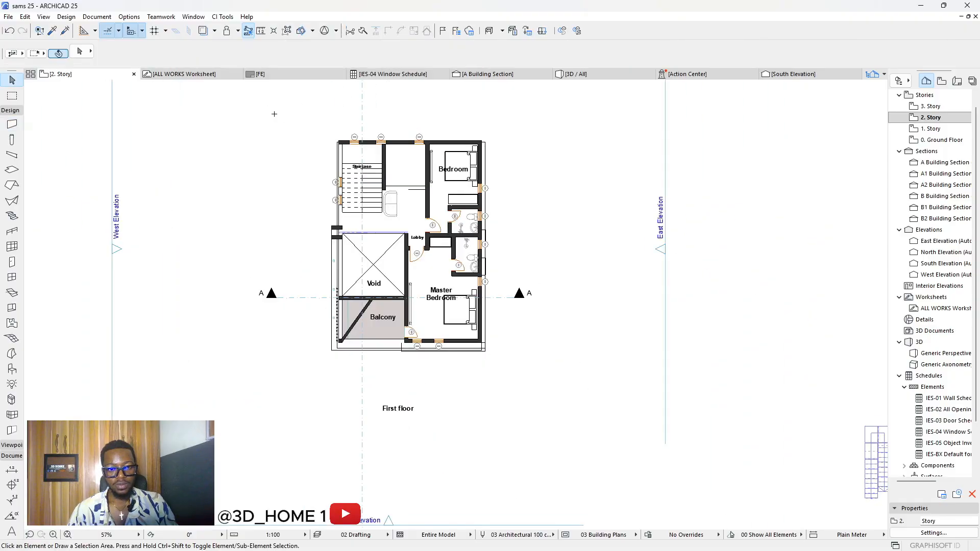
{"action": "left_click_drag", "start_coordinate": [272, 94], "coordinate": [500, 371]}
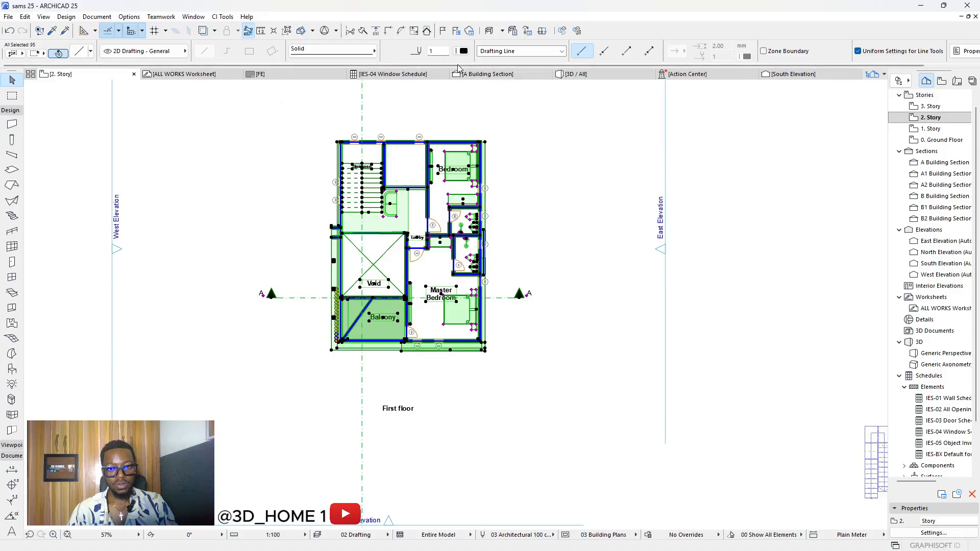
{"action": "key", "text": "Escape"}
{"action": "left_click", "coordinate": [10, 125]}
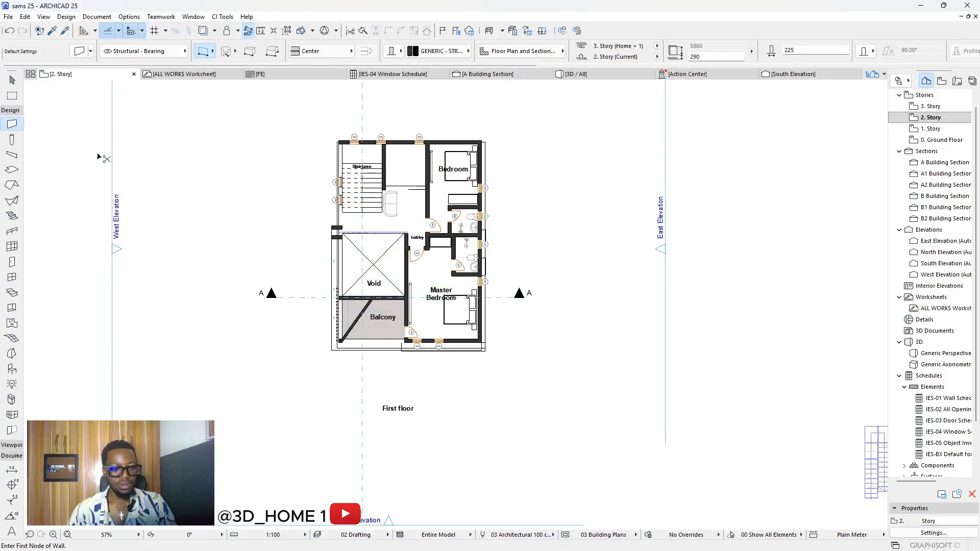
{"action": "key", "text": "ctrl+a"}
{"action": "left_click", "coordinate": [428, 51]}
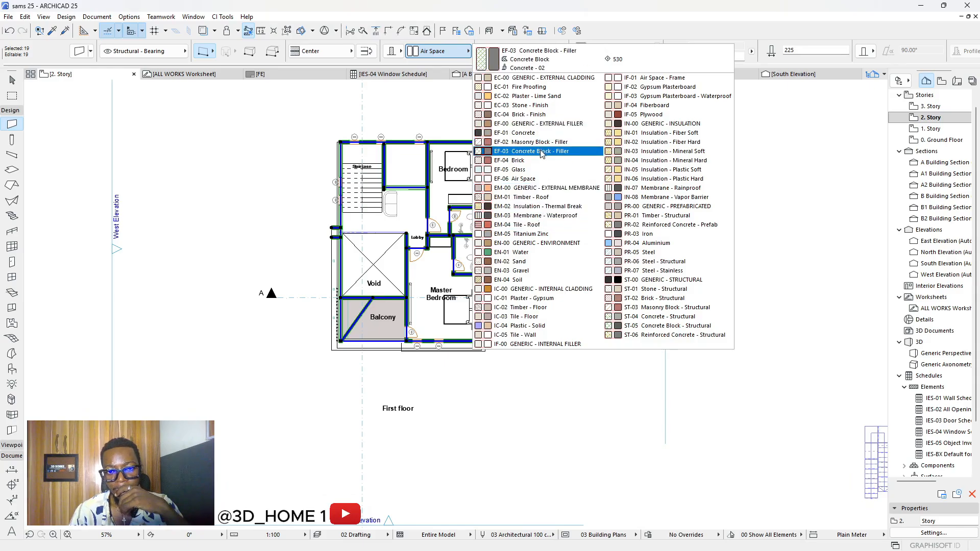
{"action": "left_click", "coordinate": [544, 244]}
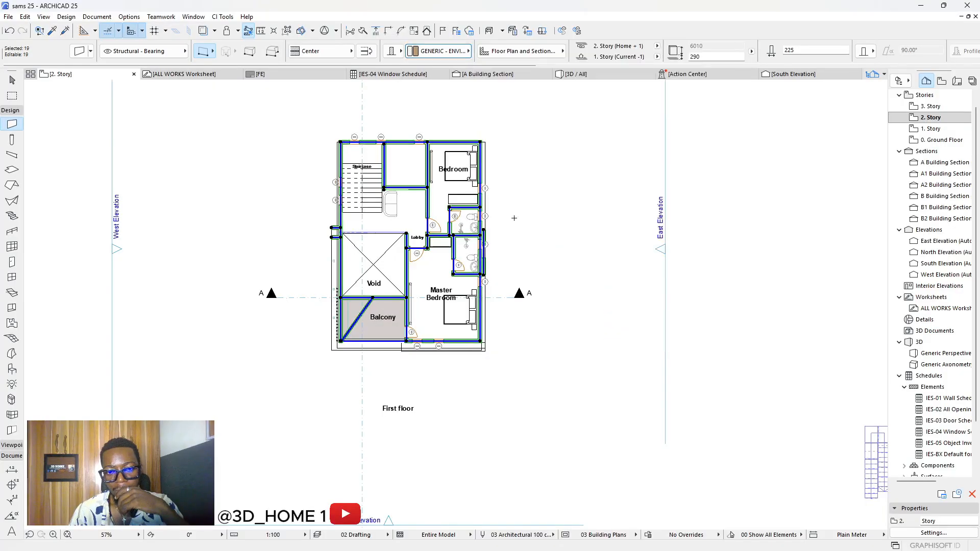
{"action": "scroll", "coordinate": [498, 155], "scroll_direction": "up", "scroll_amount": 6}
{"action": "scroll", "coordinate": [498, 157], "scroll_direction": "up", "scroll_amount": 1}
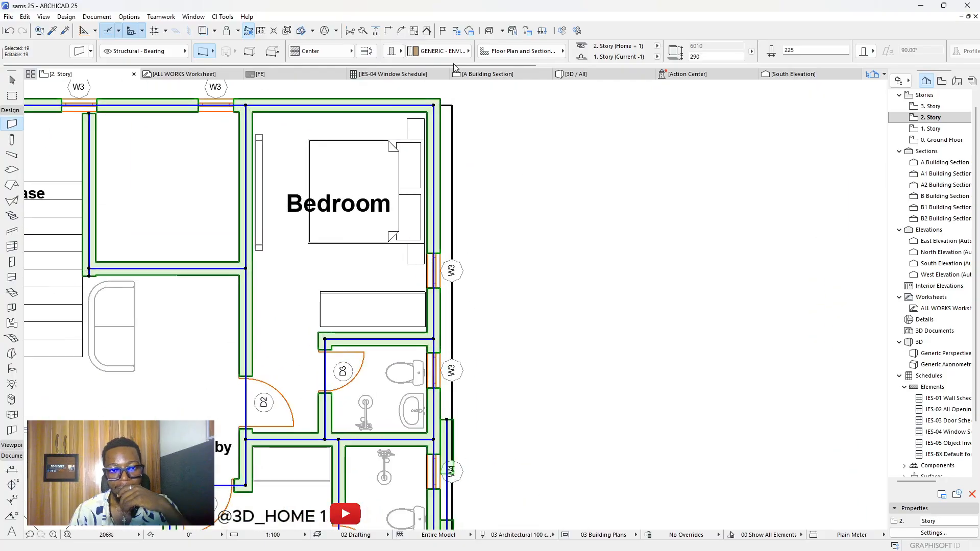
{"action": "left_click", "coordinate": [440, 52]}
{"action": "left_click", "coordinate": [540, 183]}
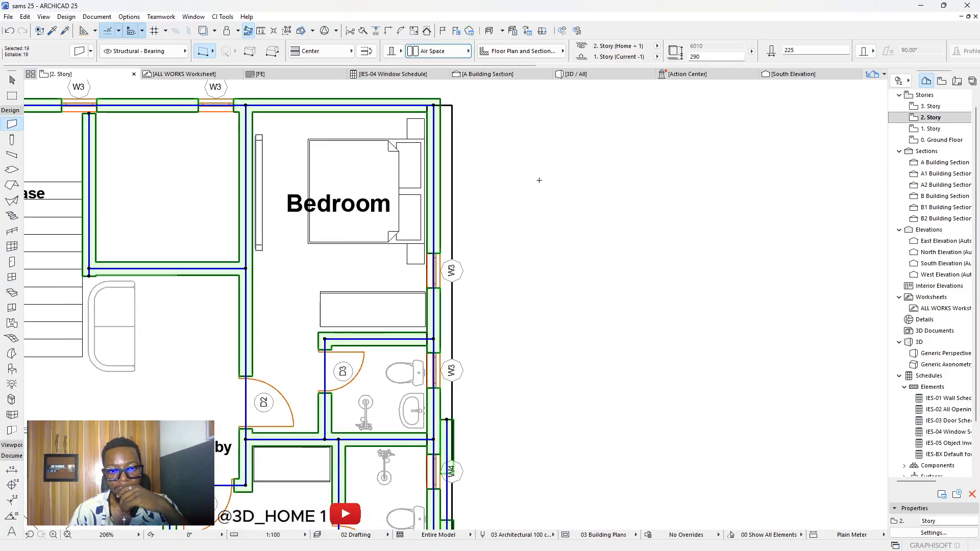
{"action": "key", "text": "Escape"}
{"action": "scroll", "coordinate": [538, 180], "scroll_direction": "down", "scroll_amount": 5}
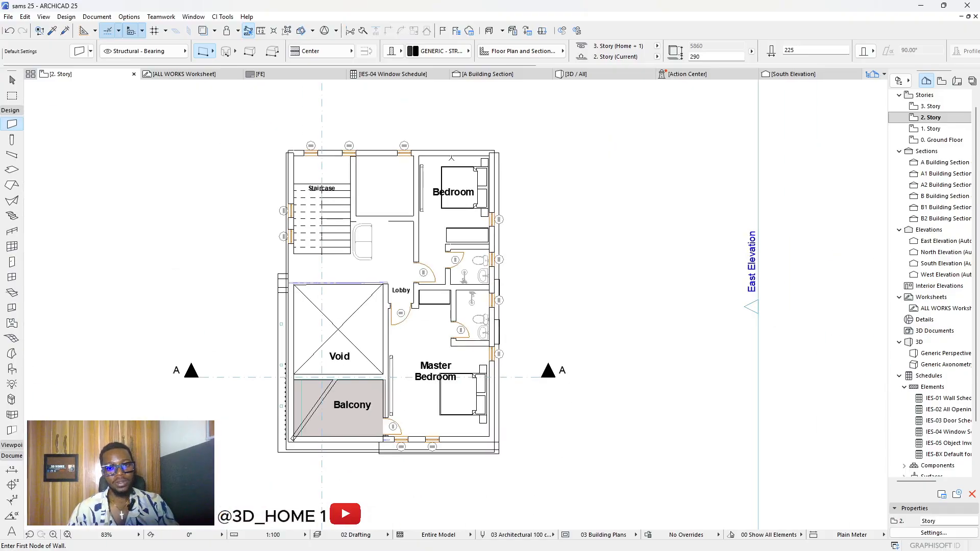
Step: Try selecting the top wall and left staircase wall on 2. Story, then clear the selection
{"action": "key", "text": "Escape"}
{"action": "scroll", "coordinate": [271, 135], "scroll_direction": "up", "scroll_amount": 6}
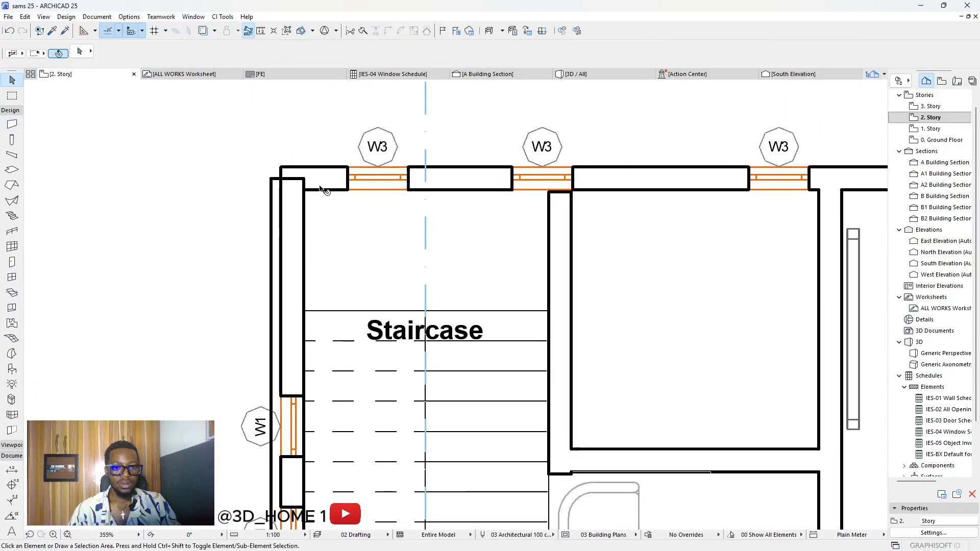
{"action": "left_click", "coordinate": [321, 186]}
{"action": "left_click", "coordinate": [301, 200], "text": "shift"}
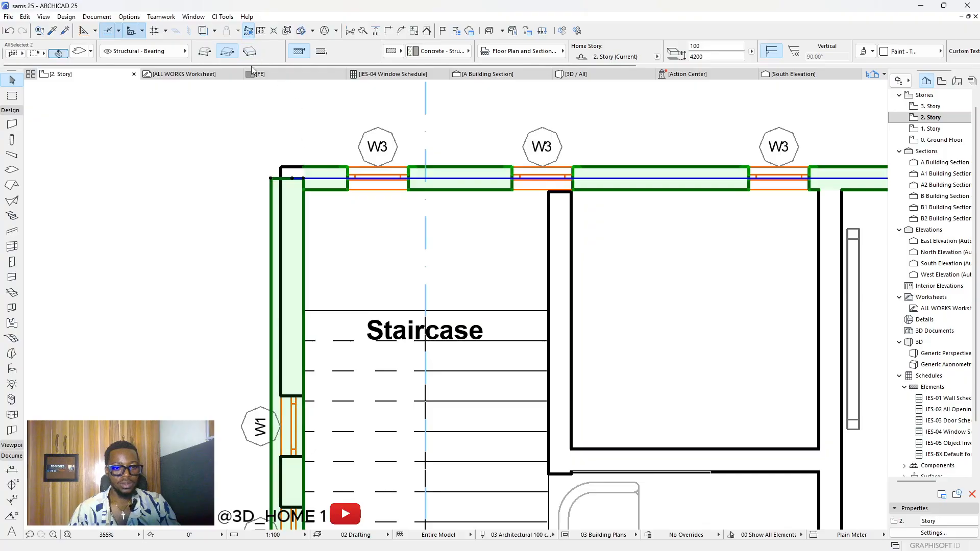
{"action": "key", "text": "Escape"}
{"action": "left_click", "coordinate": [289, 197]}
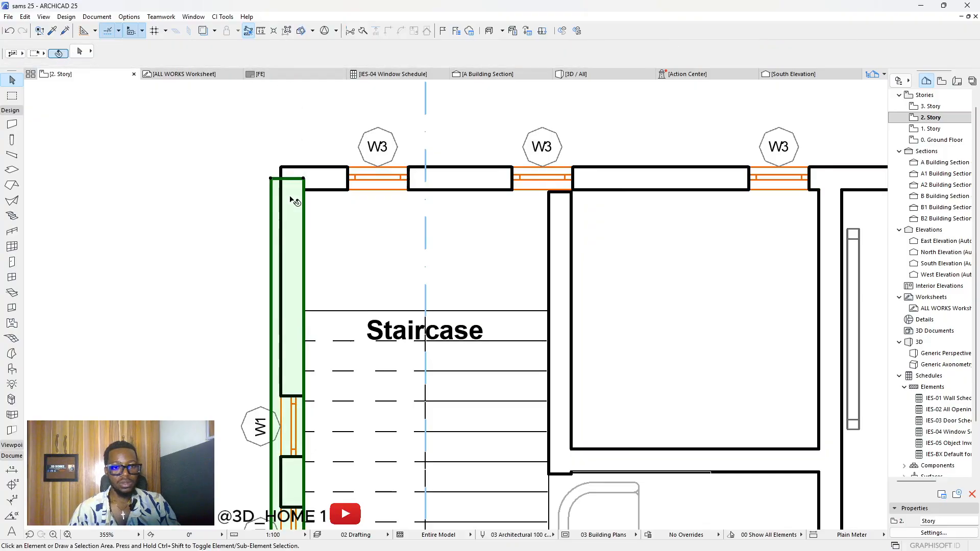
{"action": "key", "text": "Escape"}
{"action": "left_click", "coordinate": [294, 171]}
{"action": "left_click", "coordinate": [288, 194]}
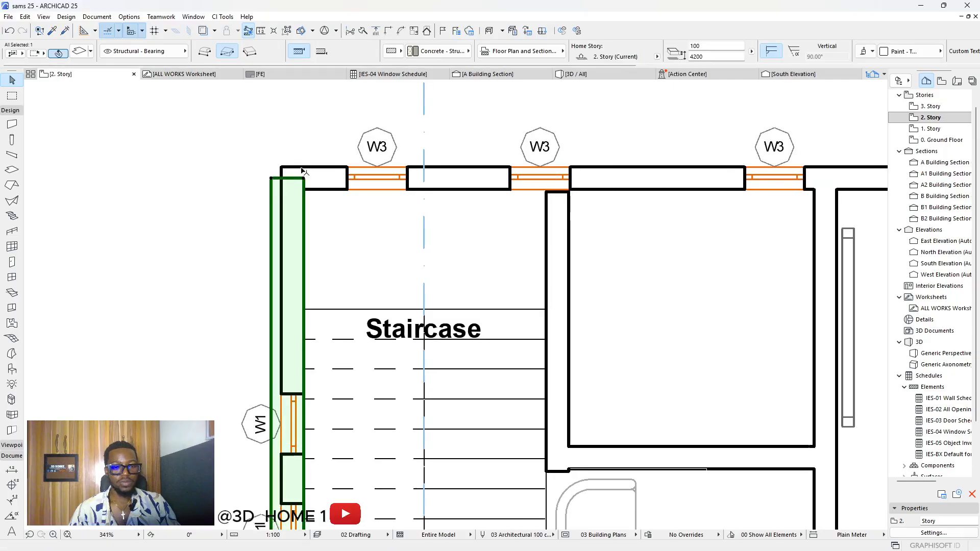
{"action": "scroll", "coordinate": [339, 179], "scroll_direction": "down", "scroll_amount": 6}
{"action": "scroll", "coordinate": [383, 189], "scroll_direction": "down", "scroll_amount": 1}
{"action": "key", "text": "Escape"}
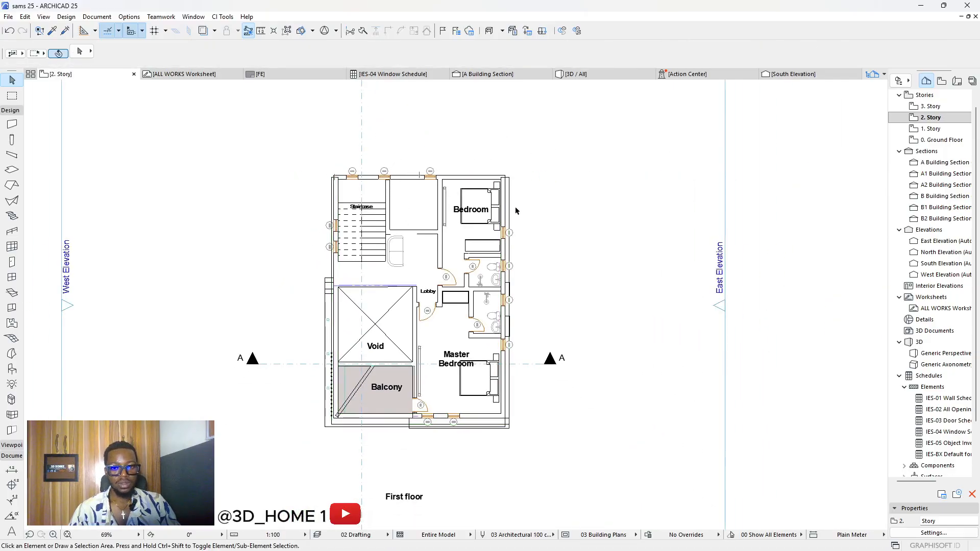
{"action": "scroll", "coordinate": [312, 159], "scroll_direction": "up", "scroll_amount": 3}
{"action": "scroll", "coordinate": [306, 166], "scroll_direction": "down", "scroll_amount": 4}
Step: Box-select all 96 elements of the first-floor plan, copy them, and go to the ALL WORKS Worksheet
{"action": "left_click_drag", "start_coordinate": [258, 118], "coordinate": [559, 440]}
{"action": "left_click_drag", "start_coordinate": [241, 102], "coordinate": [585, 459]}
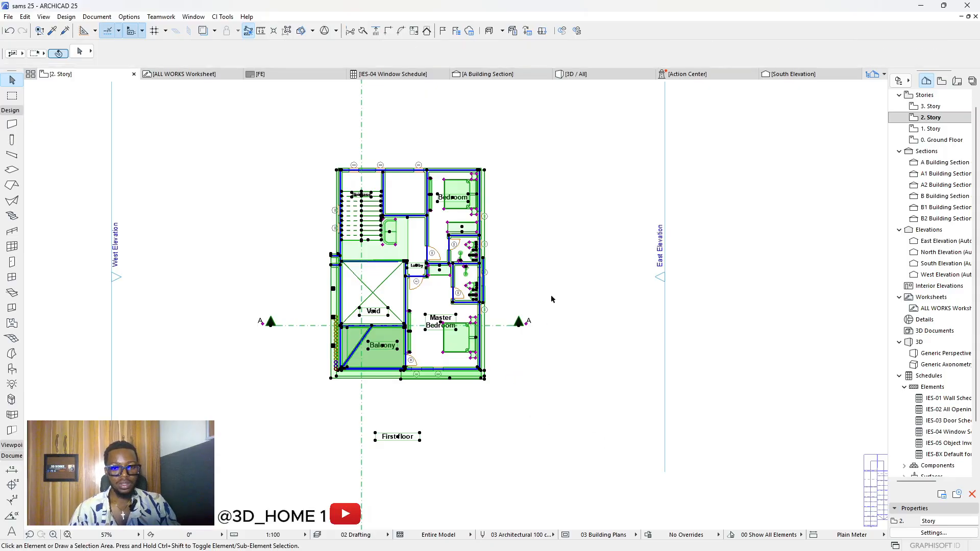
{"action": "key", "text": "Escape"}
{"action": "left_click", "coordinate": [176, 75]}
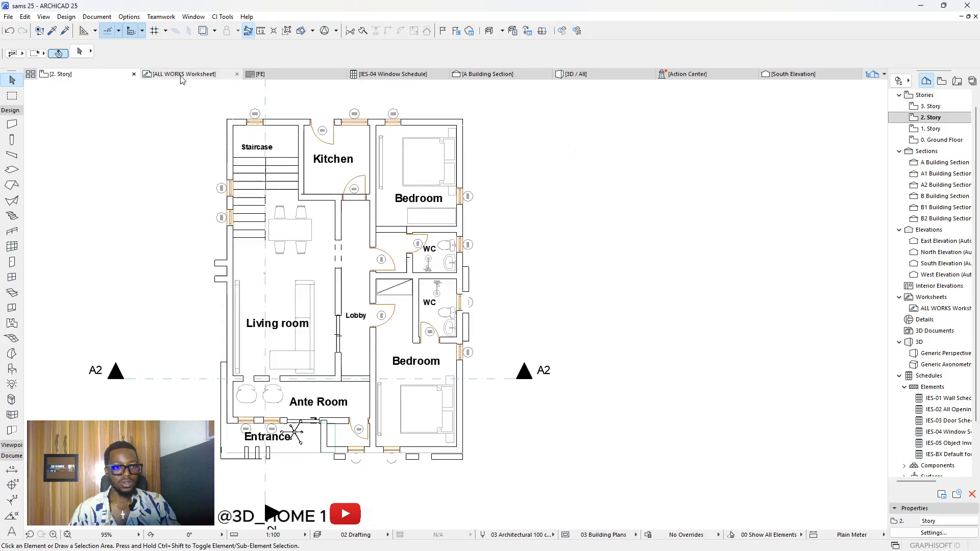
Step: Paste the copied first-floor plan and place it beside the ground-floor plan
{"action": "scroll", "coordinate": [154, 170], "scroll_direction": "down", "scroll_amount": 3}
{"action": "middle_click_drag", "start_coordinate": [368, 226], "coordinate": [287, 225]}
{"action": "scroll", "coordinate": [287, 225], "scroll_direction": "up", "scroll_amount": 1}
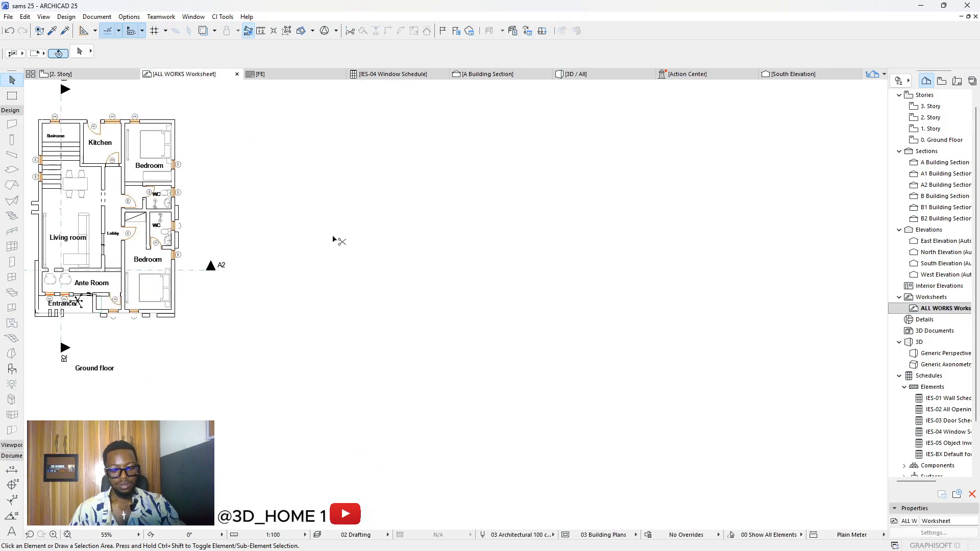
{"action": "key", "text": "ctrl+v"}
{"action": "left_click", "coordinate": [538, 263]}
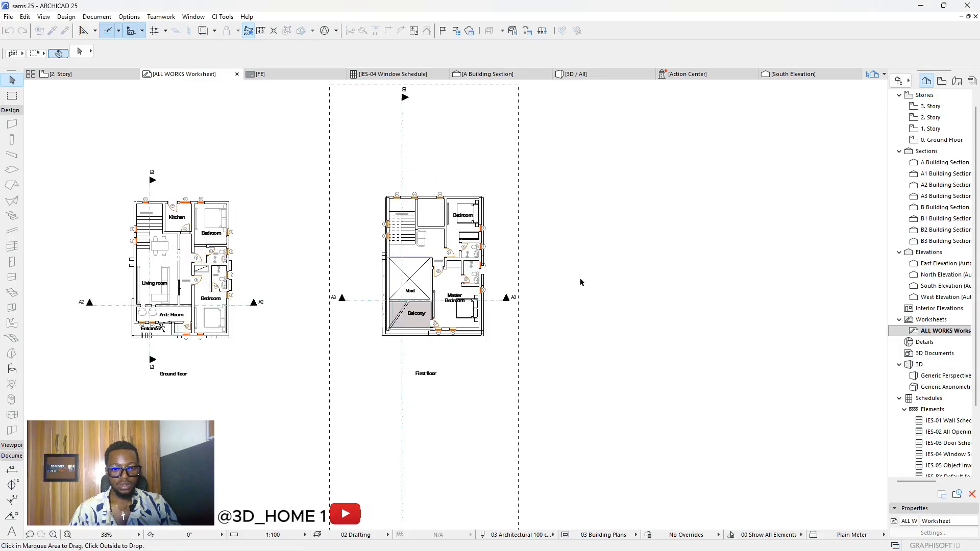
{"action": "left_click_drag", "start_coordinate": [438, 273], "coordinate": [383, 276]}
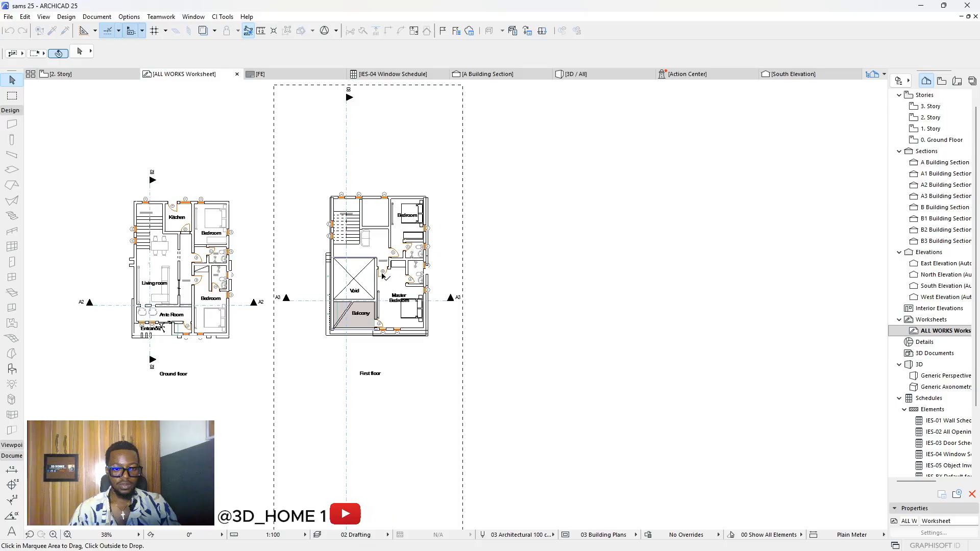
{"action": "left_click", "coordinate": [508, 277]}
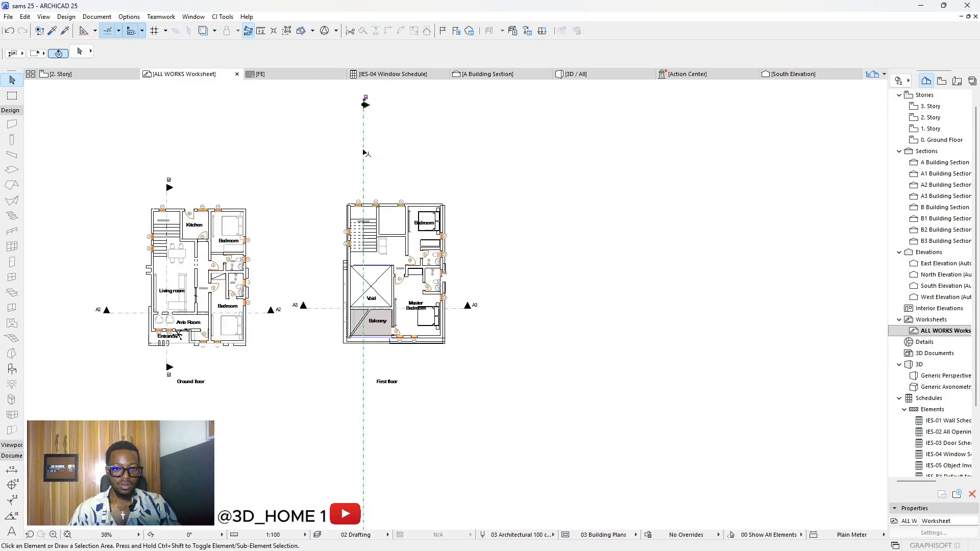
Step: Stretch both ends of section line B3 so it spans the first-floor plan
{"action": "left_click", "coordinate": [366, 153]}
{"action": "left_click", "coordinate": [365, 153]}
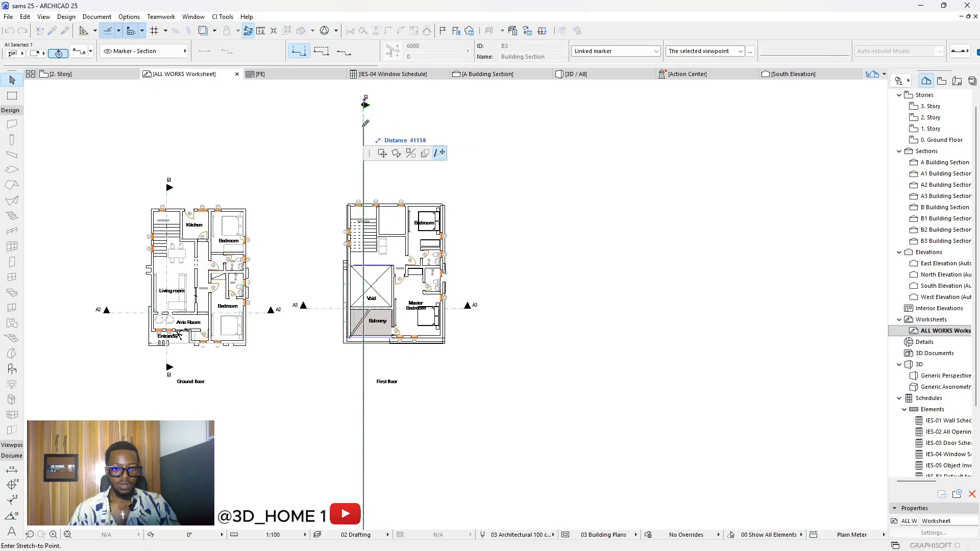
{"action": "left_click", "coordinate": [363, 178]}
{"action": "scroll", "coordinate": [393, 255], "scroll_direction": "down", "scroll_amount": 3}
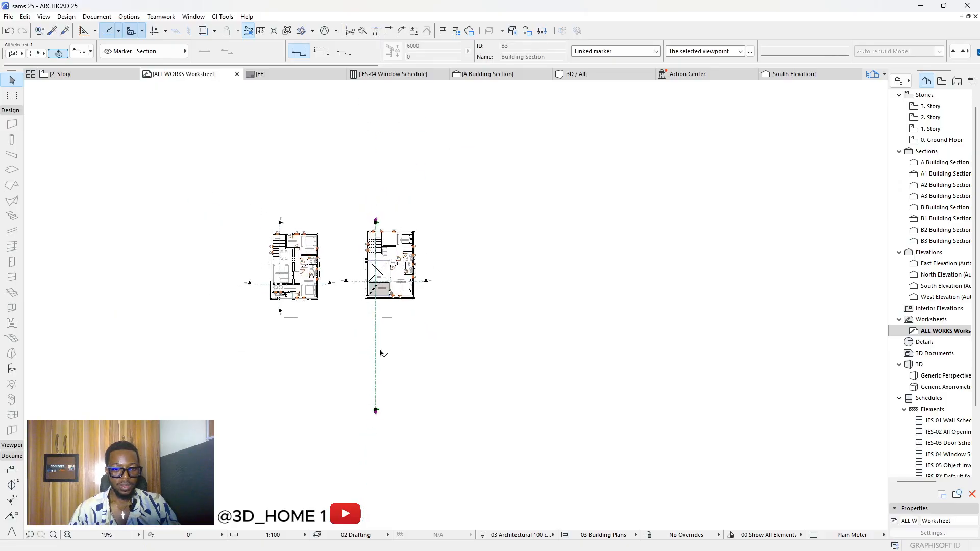
{"action": "left_click", "coordinate": [375, 409]}
{"action": "scroll", "coordinate": [375, 305], "scroll_direction": "up", "scroll_amount": 4}
{"action": "left_click", "coordinate": [377, 310]}
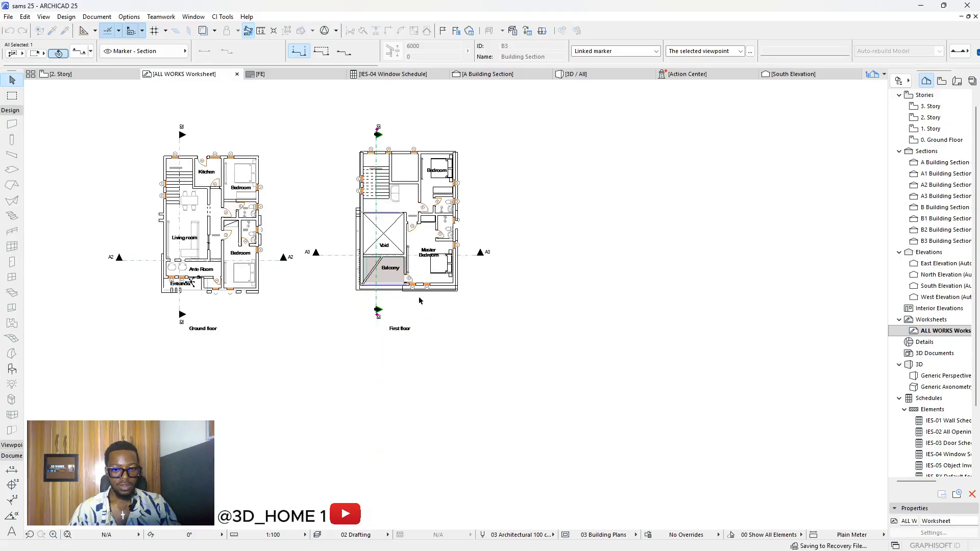
{"action": "key", "text": "Escape"}
{"action": "scroll", "coordinate": [384, 223], "scroll_direction": "up", "scroll_amount": 3}
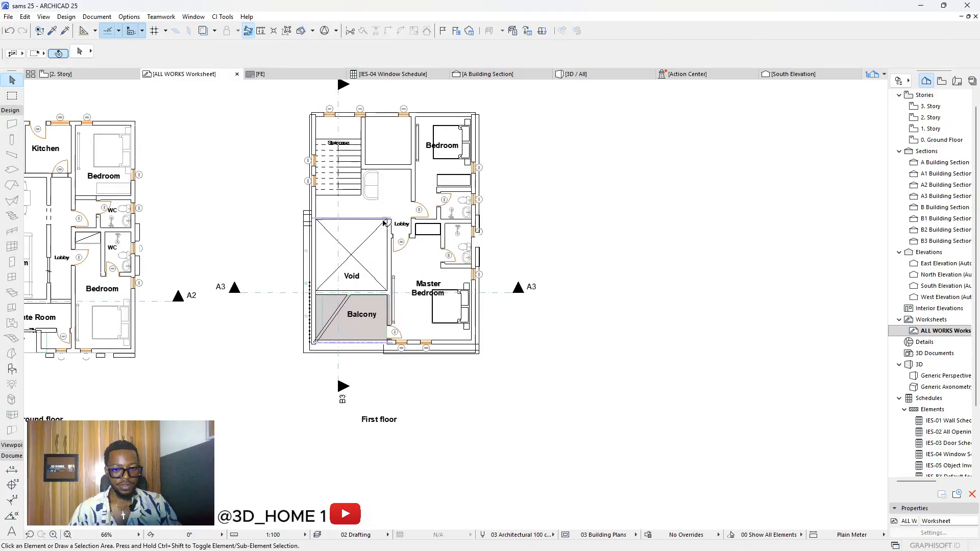
Step: Select the Balcony fill to inspect it, then deselect it
{"action": "scroll", "coordinate": [368, 323], "scroll_direction": "down", "scroll_amount": 4}
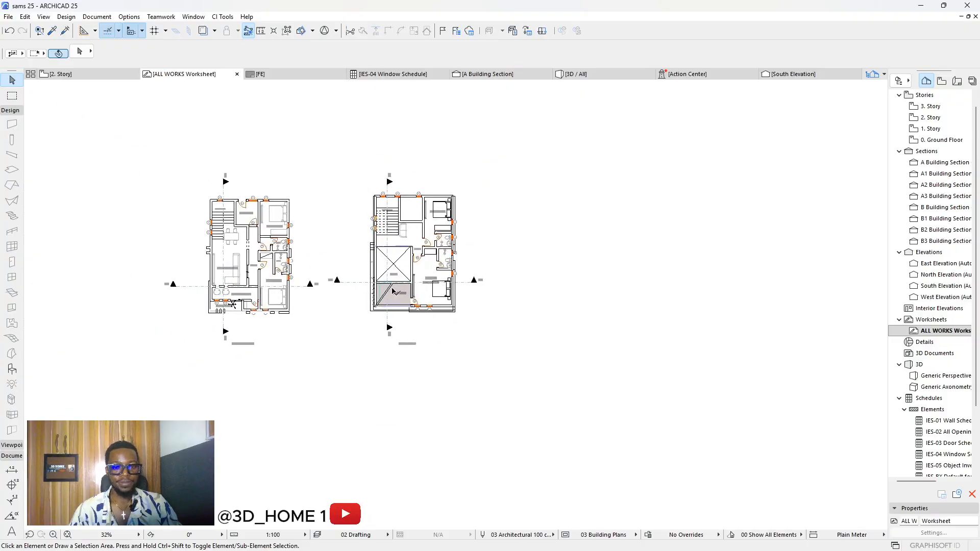
{"action": "scroll", "coordinate": [406, 322], "scroll_direction": "up", "scroll_amount": 9}
{"action": "left_click", "coordinate": [403, 320]}
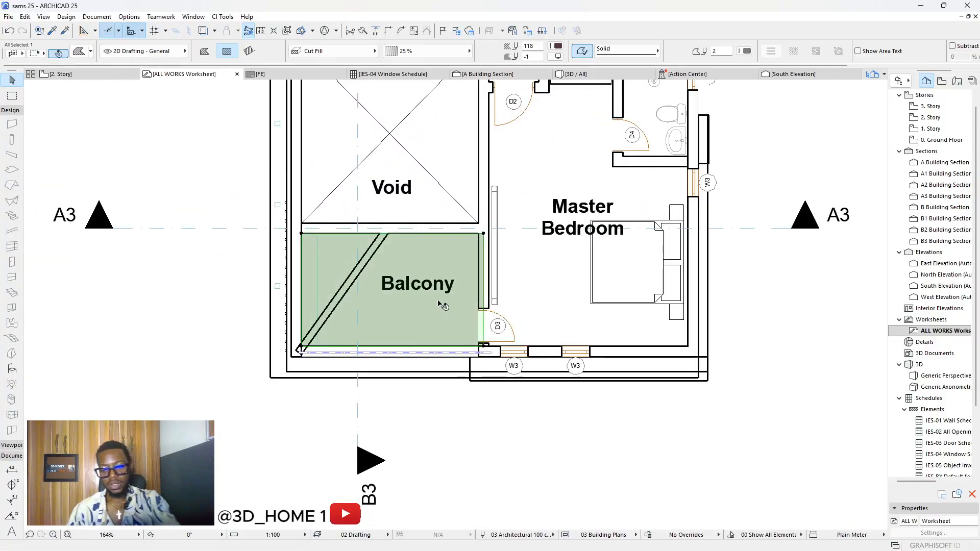
{"action": "key", "text": "Escape"}
{"action": "scroll", "coordinate": [437, 301], "scroll_direction": "down", "scroll_amount": 6}
{"action": "scroll", "coordinate": [308, 305], "scroll_direction": "up", "scroll_amount": 4}
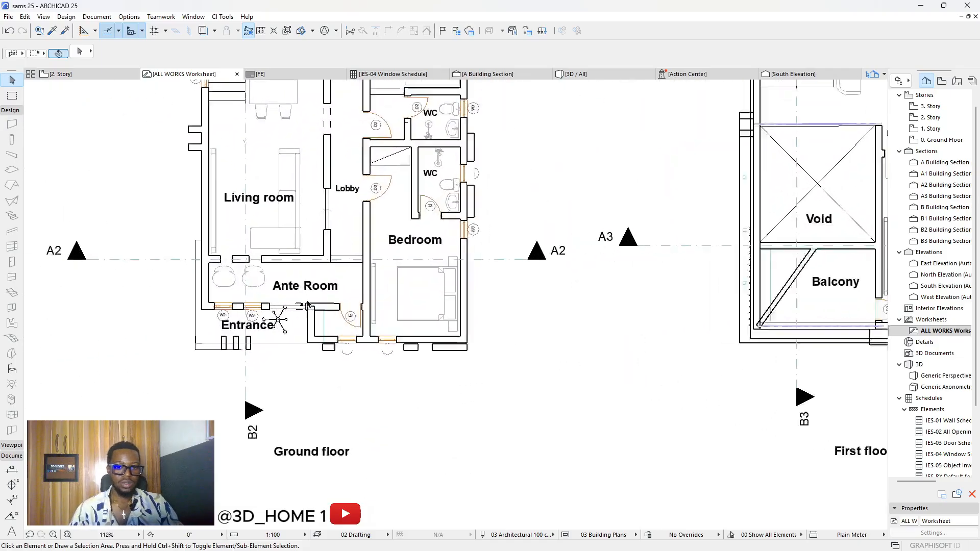
{"action": "scroll", "coordinate": [308, 305], "scroll_direction": "up", "scroll_amount": 2}
{"action": "scroll", "coordinate": [308, 305], "scroll_direction": "down", "scroll_amount": 5}
{"action": "scroll", "coordinate": [379, 167], "scroll_direction": "up", "scroll_amount": 3}
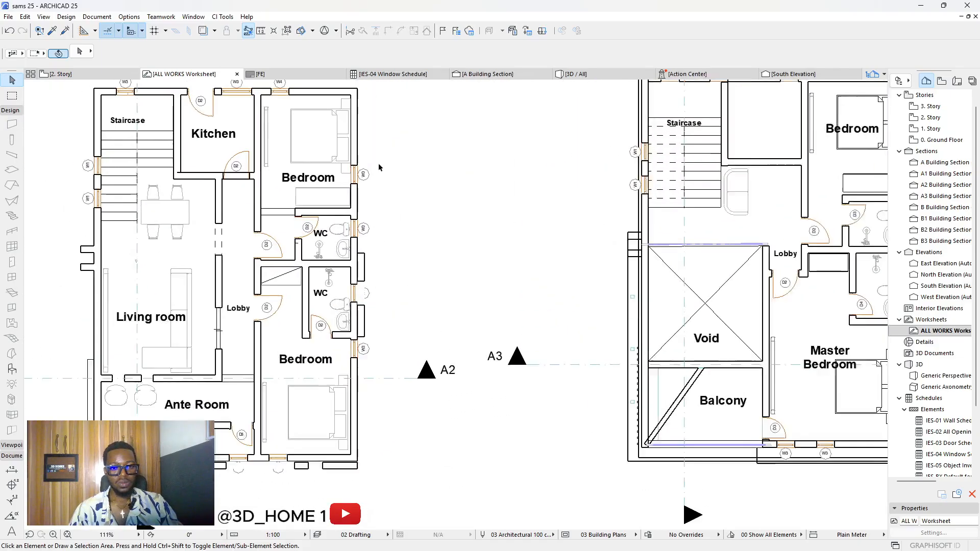
{"action": "scroll", "coordinate": [379, 168], "scroll_direction": "down", "scroll_amount": 4}
{"action": "scroll", "coordinate": [595, 268], "scroll_direction": "up", "scroll_amount": 3}
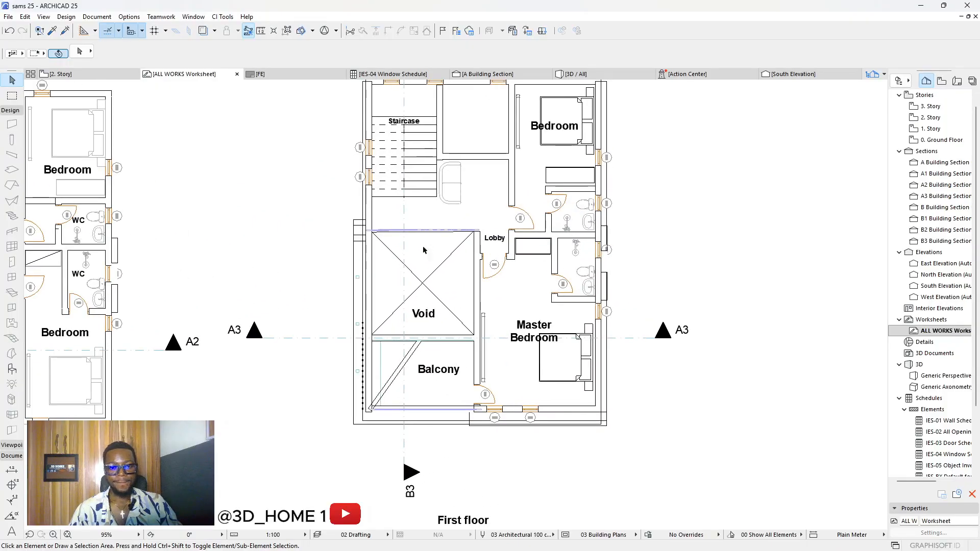
{"action": "scroll", "coordinate": [423, 250], "scroll_direction": "down", "scroll_amount": 3}
{"action": "scroll", "coordinate": [513, 235], "scroll_direction": "up", "scroll_amount": 9}
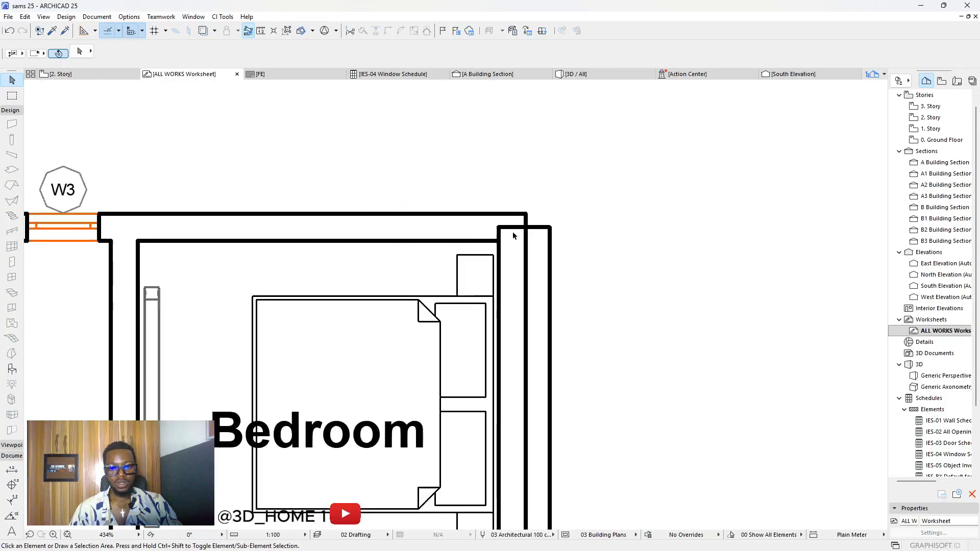
{"action": "scroll", "coordinate": [513, 235], "scroll_direction": "up", "scroll_amount": 1}
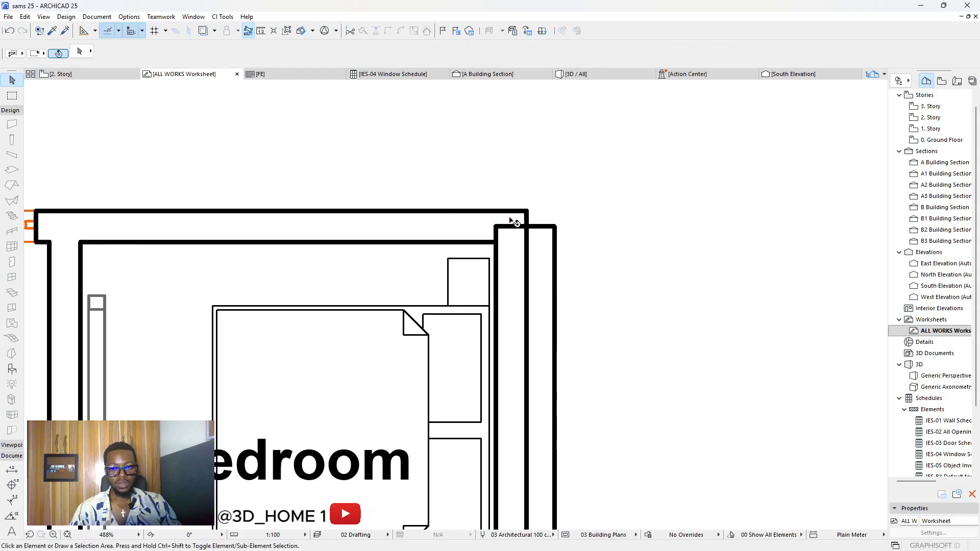
{"action": "scroll", "coordinate": [513, 222], "scroll_direction": "down", "scroll_amount": 3}
{"action": "scroll", "coordinate": [496, 234], "scroll_direction": "up", "scroll_amount": 2}
Step: Select the wall at the bedroom's top-right corner, then deselect it
{"action": "left_click", "coordinate": [486, 197]}
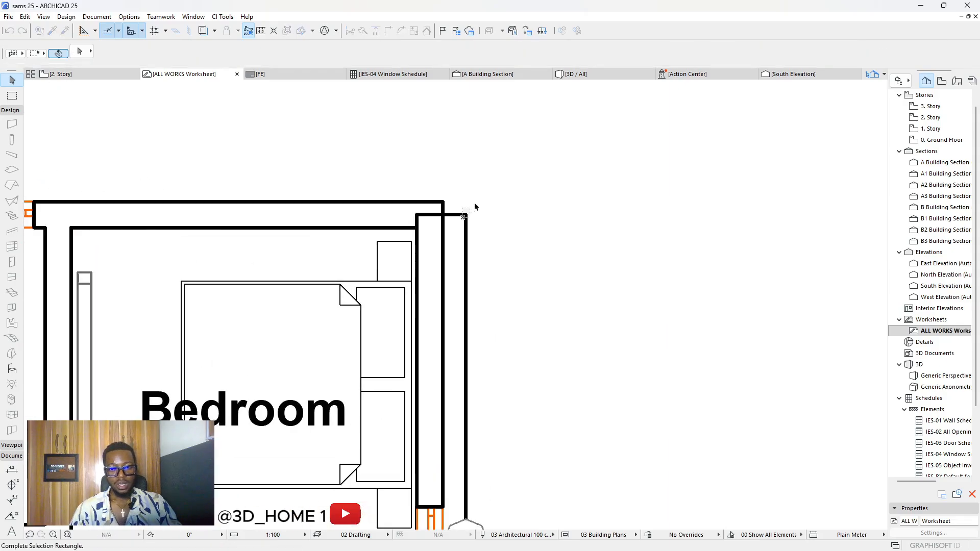
{"action": "left_click", "coordinate": [462, 235]}
{"action": "scroll", "coordinate": [457, 240], "scroll_direction": "down", "scroll_amount": 6}
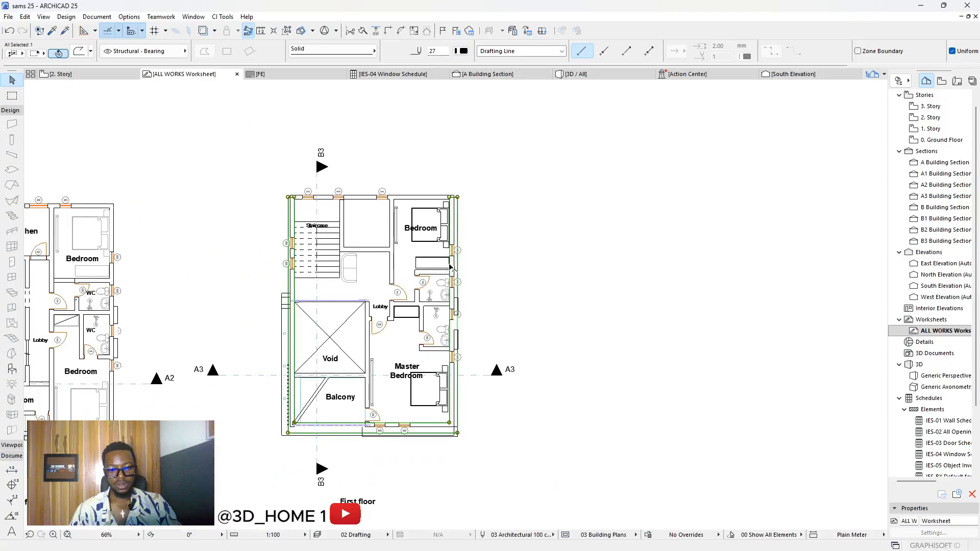
{"action": "scroll", "coordinate": [451, 267], "scroll_direction": "up", "scroll_amount": 3}
{"action": "key", "text": "Escape"}
{"action": "scroll", "coordinate": [449, 268], "scroll_direction": "up", "scroll_amount": 2}
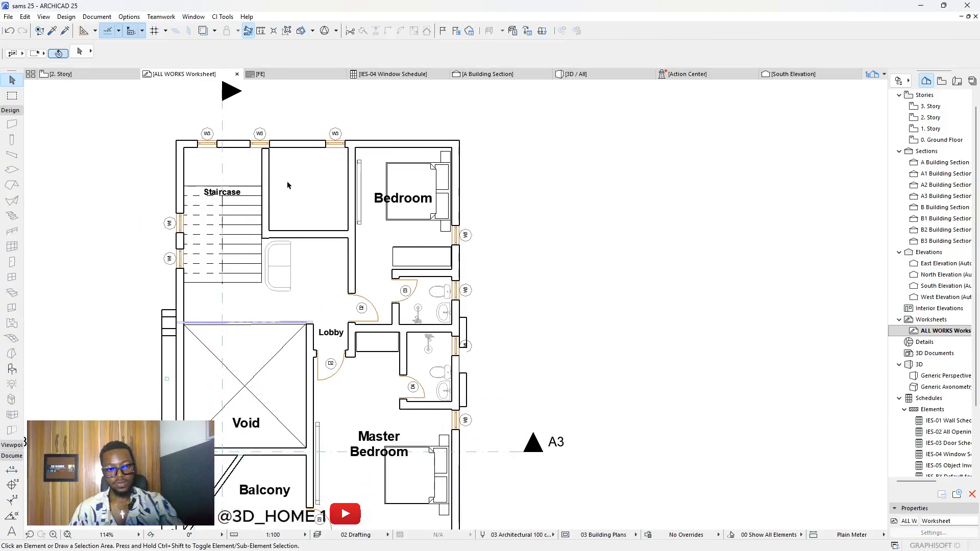
{"action": "scroll", "coordinate": [287, 185], "scroll_direction": "down", "scroll_amount": 3}
{"action": "scroll", "coordinate": [372, 378], "scroll_direction": "up", "scroll_amount": 4}
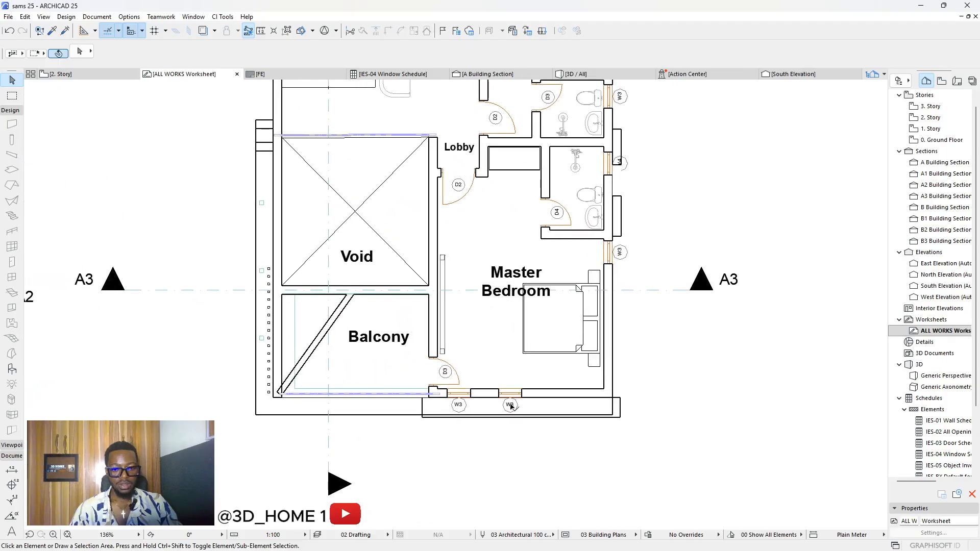
{"action": "scroll", "coordinate": [594, 419], "scroll_direction": "up", "scroll_amount": 2}
Step: Delete the rectangle around the south W3 windows and open the 2. Story floor plan
{"action": "left_click", "coordinate": [633, 417]}
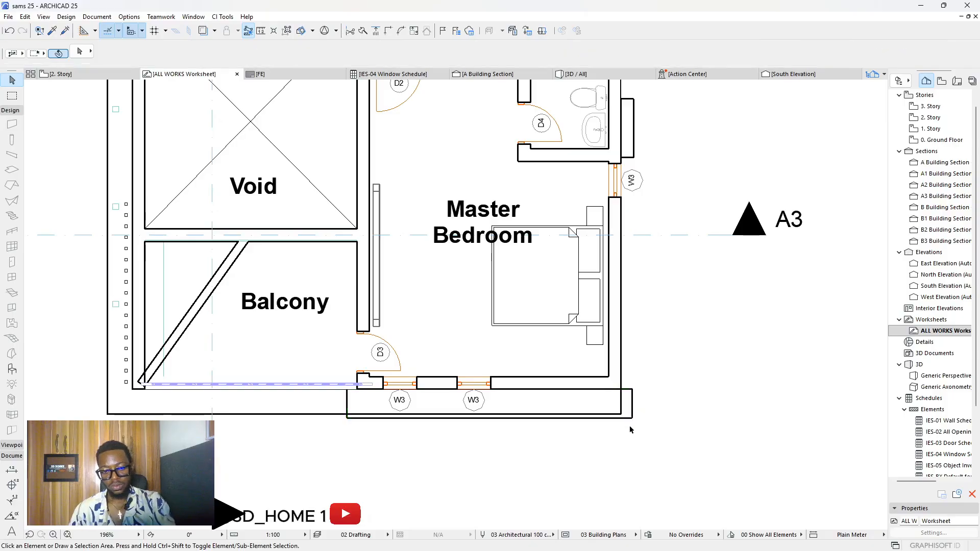
{"action": "key", "text": "Delete"}
{"action": "scroll", "coordinate": [553, 407], "scroll_direction": "down", "scroll_amount": 5}
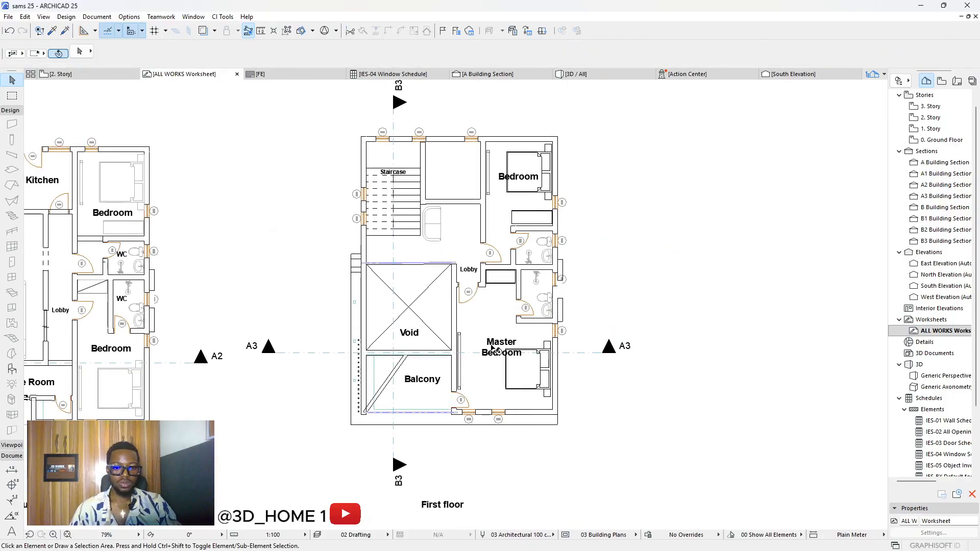
{"action": "scroll", "coordinate": [495, 108], "scroll_direction": "up", "scroll_amount": 4}
{"action": "scroll", "coordinate": [541, 184], "scroll_direction": "down", "scroll_amount": 4}
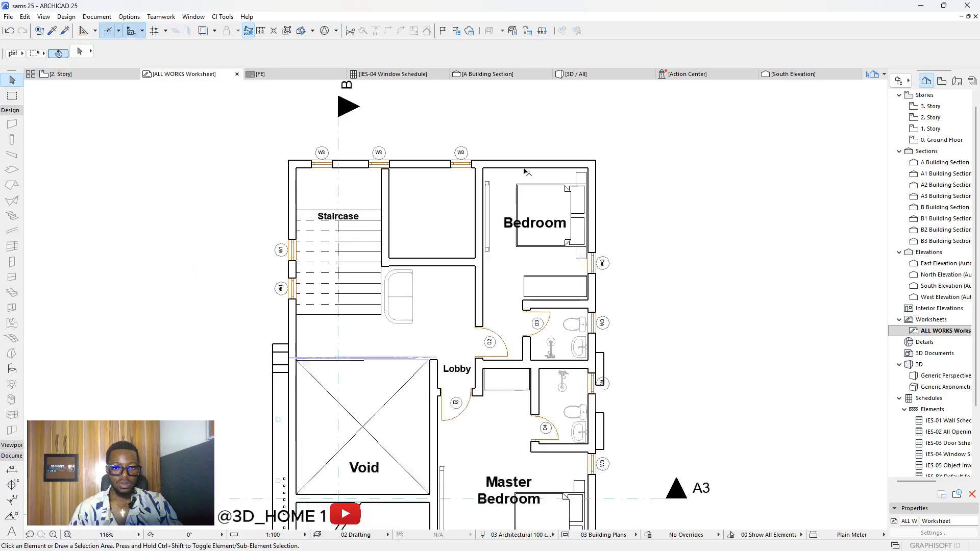
{"action": "scroll", "coordinate": [414, 197], "scroll_direction": "up", "scroll_amount": 5}
{"action": "scroll", "coordinate": [413, 197], "scroll_direction": "down", "scroll_amount": 10}
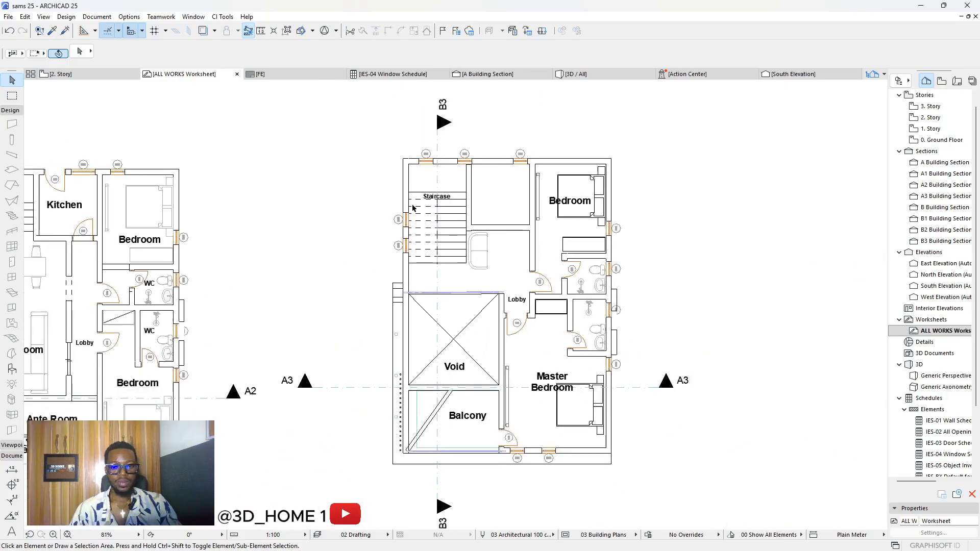
{"action": "scroll", "coordinate": [391, 193], "scroll_direction": "up", "scroll_amount": 1}
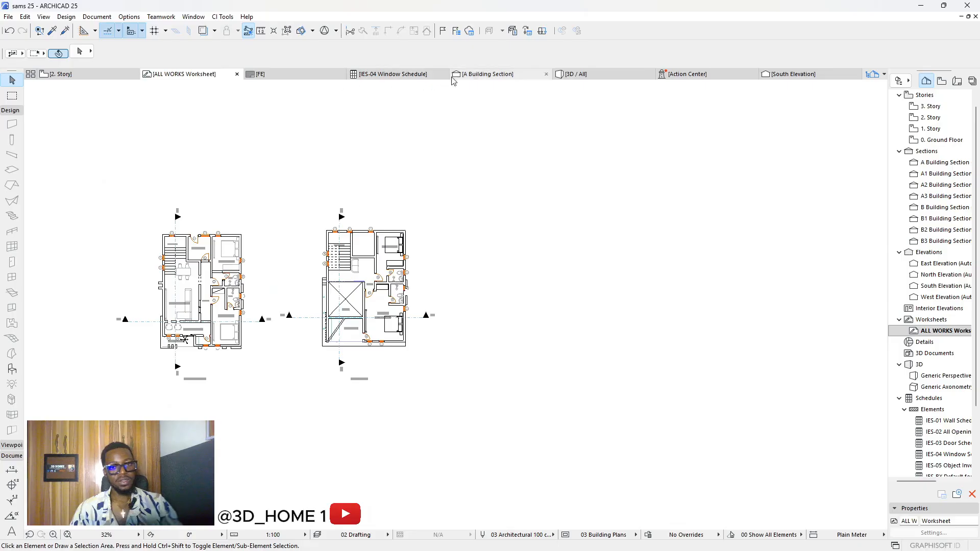
{"action": "double_click", "coordinate": [931, 120]}
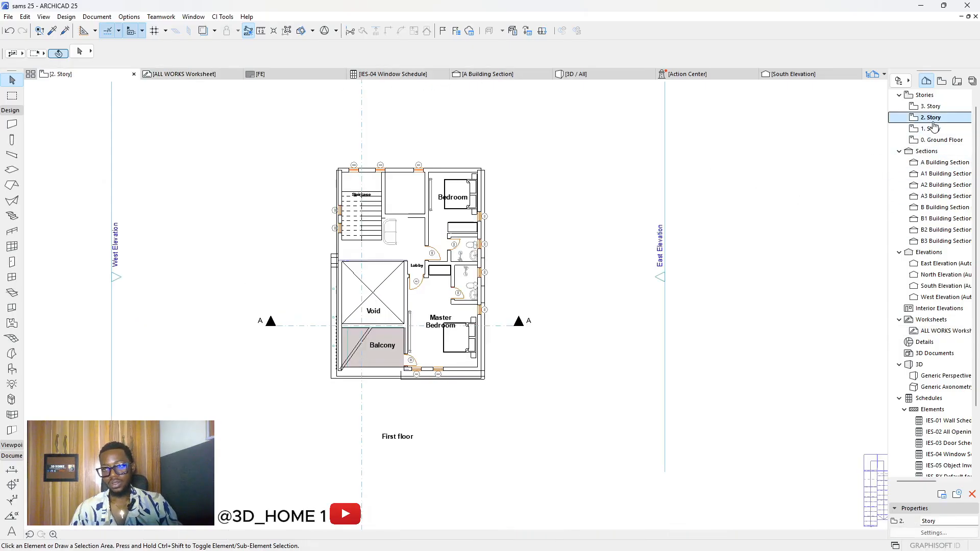
Step: Box-select and copy all the roof elements on the 3. Story plan
{"action": "scroll", "coordinate": [510, 243], "scroll_direction": "down", "scroll_amount": 3}
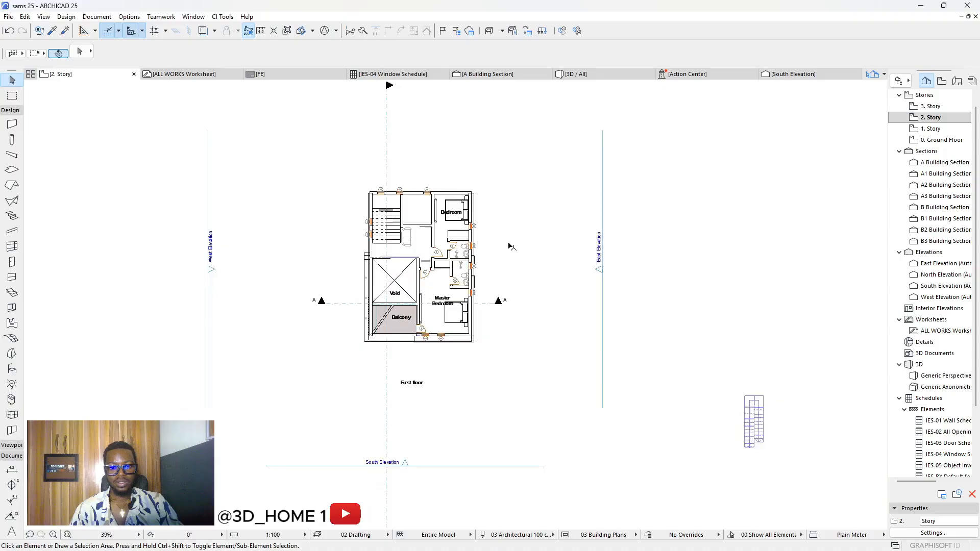
{"action": "left_click", "coordinate": [934, 106]}
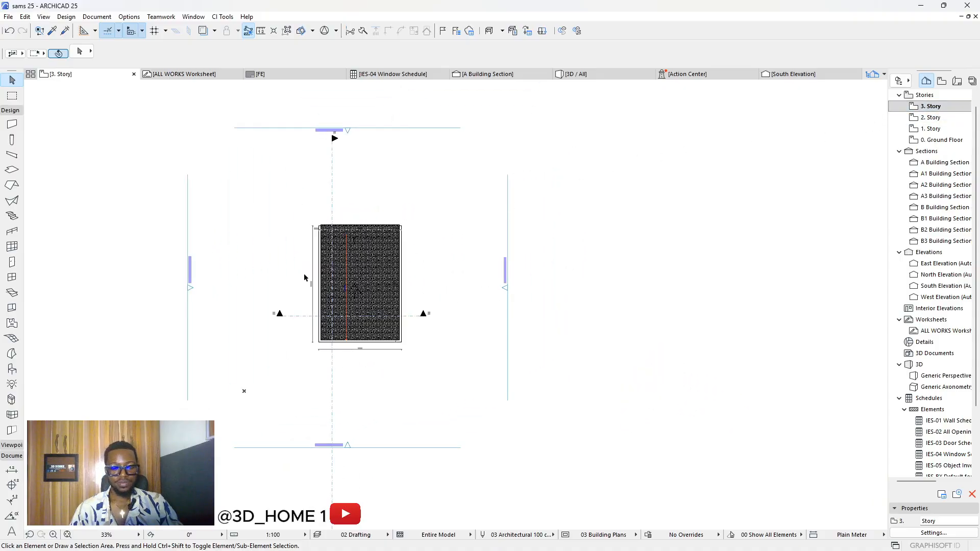
{"action": "scroll", "coordinate": [304, 277], "scroll_direction": "up", "scroll_amount": 4}
{"action": "scroll", "coordinate": [339, 185], "scroll_direction": "down", "scroll_amount": 3}
{"action": "left_click_drag", "start_coordinate": [324, 142], "coordinate": [587, 393]}
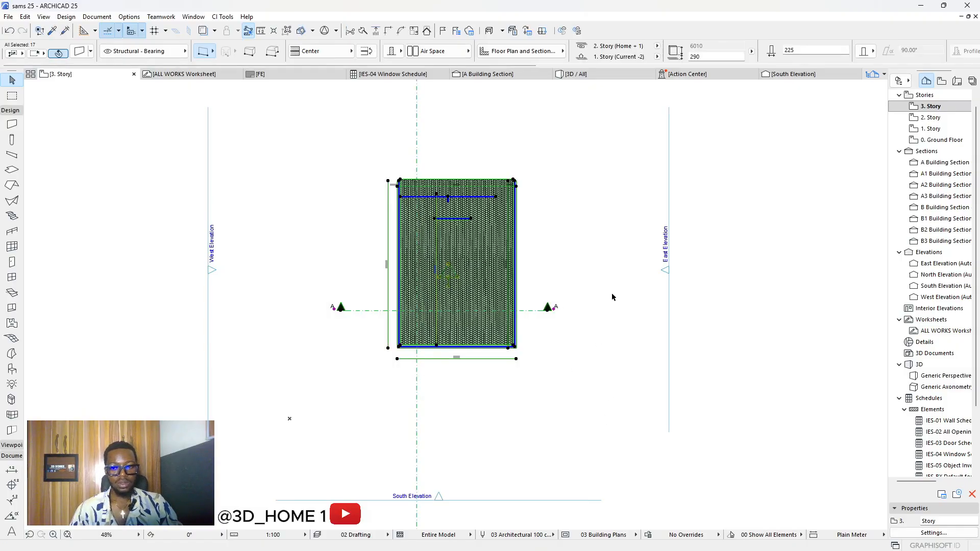
{"action": "left_click", "coordinate": [614, 238]}
Step: Paste the copied roof plan into the ALL WORKS Worksheet with Ctrl+V
{"action": "left_click", "coordinate": [205, 74]}
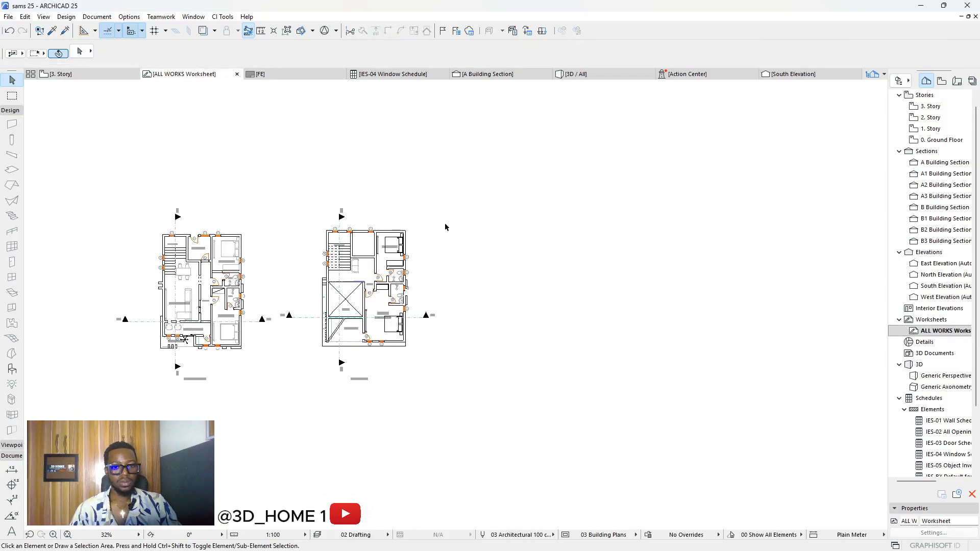
{"action": "scroll", "coordinate": [217, 253], "scroll_direction": "down", "scroll_amount": 3}
{"action": "scroll", "coordinate": [541, 268], "scroll_direction": "up", "scroll_amount": 3}
{"action": "scroll", "coordinate": [355, 261], "scroll_direction": "down", "scroll_amount": 3}
{"action": "scroll", "coordinate": [284, 261], "scroll_direction": "up", "scroll_amount": 2}
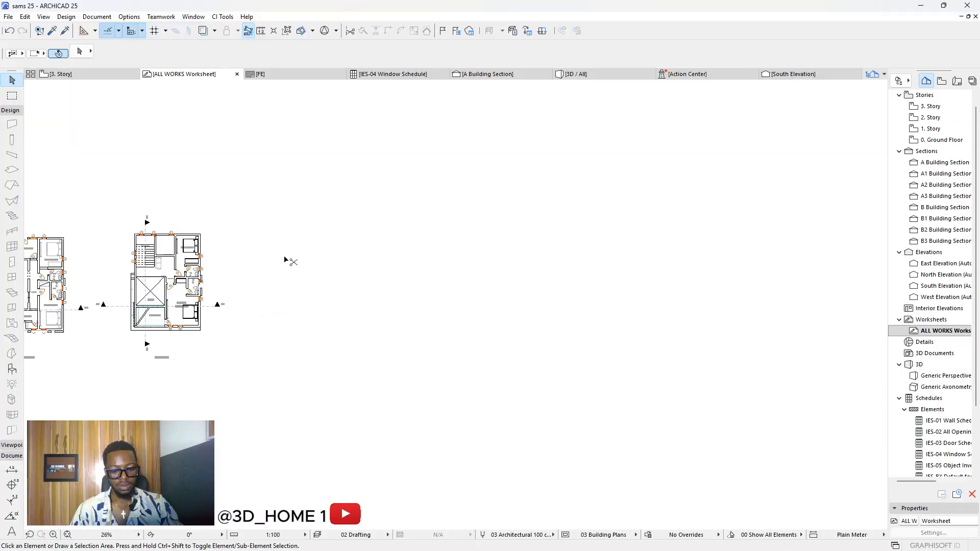
{"action": "key", "text": "ctrl+v"}
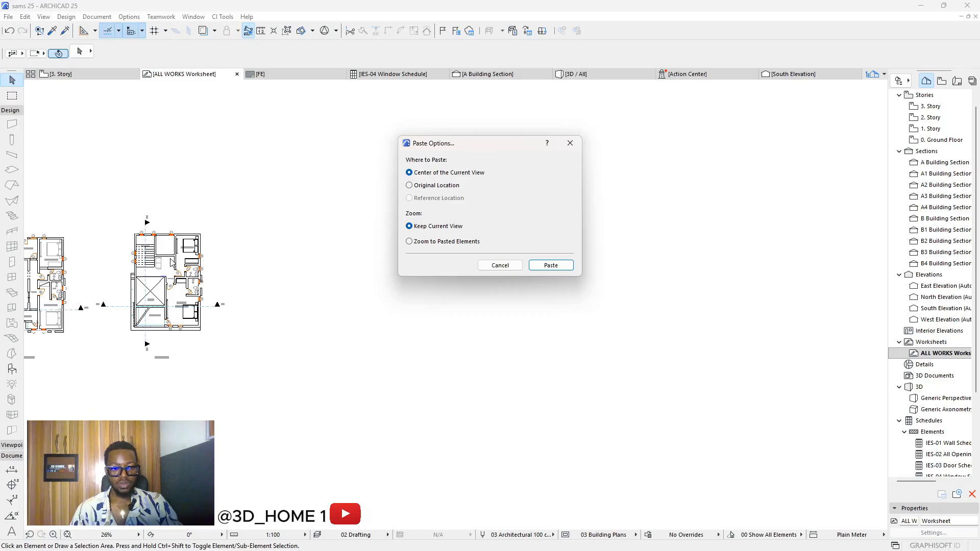
Step: Paste the roof plan at the view centre and move it beside the first-floor plan
{"action": "left_click", "coordinate": [549, 265]}
{"action": "left_click_drag", "start_coordinate": [462, 270], "coordinate": [386, 291]}
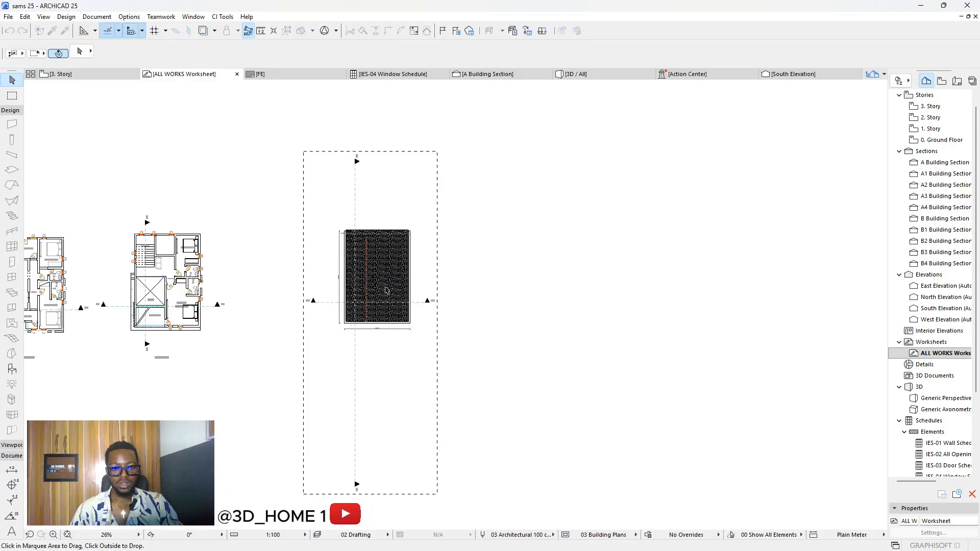
{"action": "scroll", "coordinate": [454, 287], "scroll_direction": "down", "scroll_amount": 2}
{"action": "middle_click_drag", "start_coordinate": [386, 291], "coordinate": [488, 281]}
{"action": "scroll", "coordinate": [488, 281], "scroll_direction": "up", "scroll_amount": 2}
{"action": "left_click", "coordinate": [466, 264]}
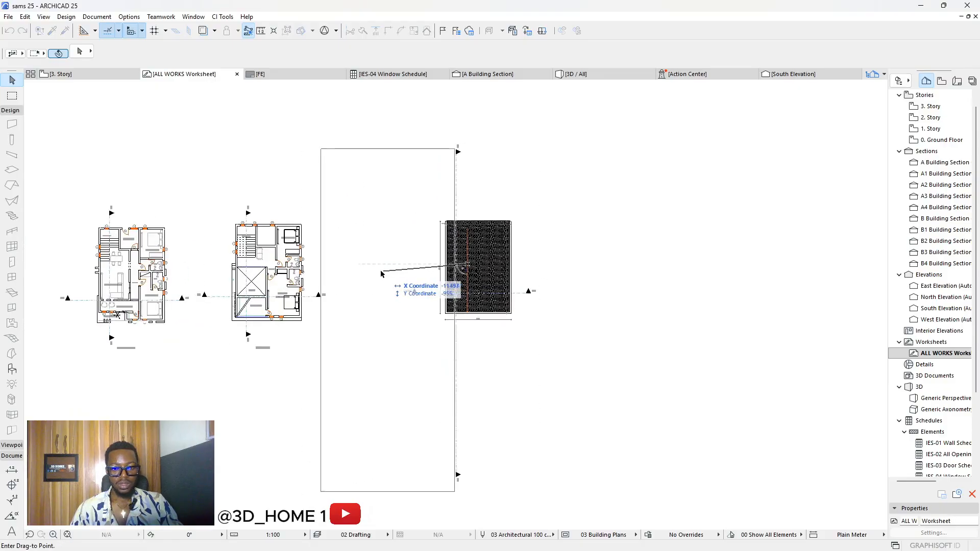
{"action": "left_click", "coordinate": [381, 271]}
{"action": "left_click", "coordinate": [561, 274]}
Step: Shorten the roof plan's vertical section line at both its top and bottom ends
{"action": "scroll", "coordinate": [551, 275], "scroll_direction": "down", "scroll_amount": 2}
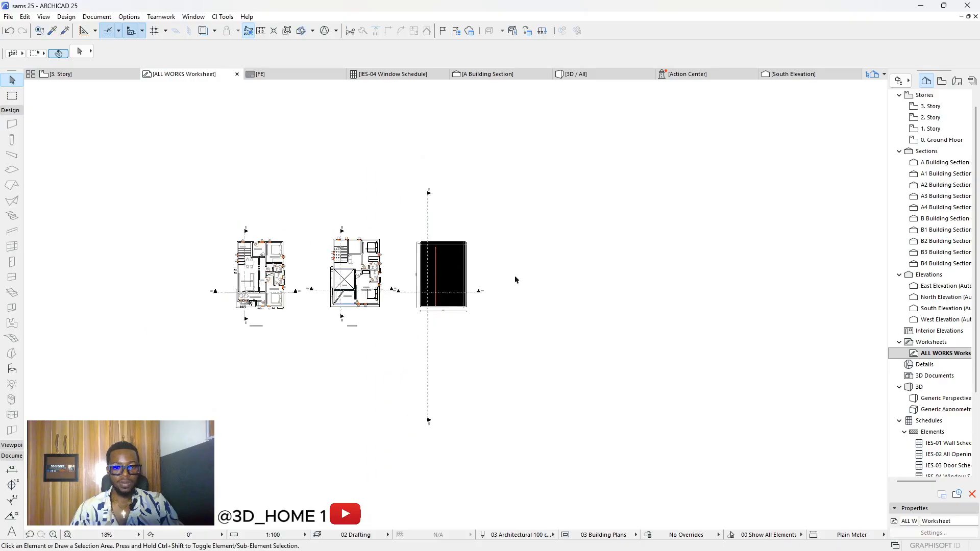
{"action": "middle_click_drag", "start_coordinate": [422, 267], "coordinate": [456, 241]}
{"action": "scroll", "coordinate": [455, 240], "scroll_direction": "up", "scroll_amount": 4}
{"action": "left_click", "coordinate": [478, 172]}
{"action": "left_click", "coordinate": [476, 174]}
{"action": "left_click", "coordinate": [471, 163]}
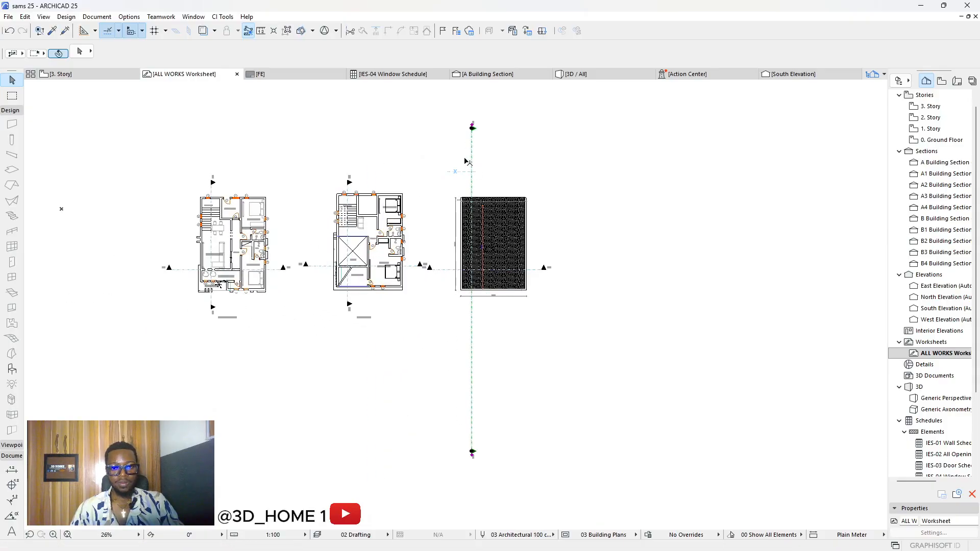
{"action": "left_click", "coordinate": [471, 129]}
{"action": "left_click", "coordinate": [471, 184]}
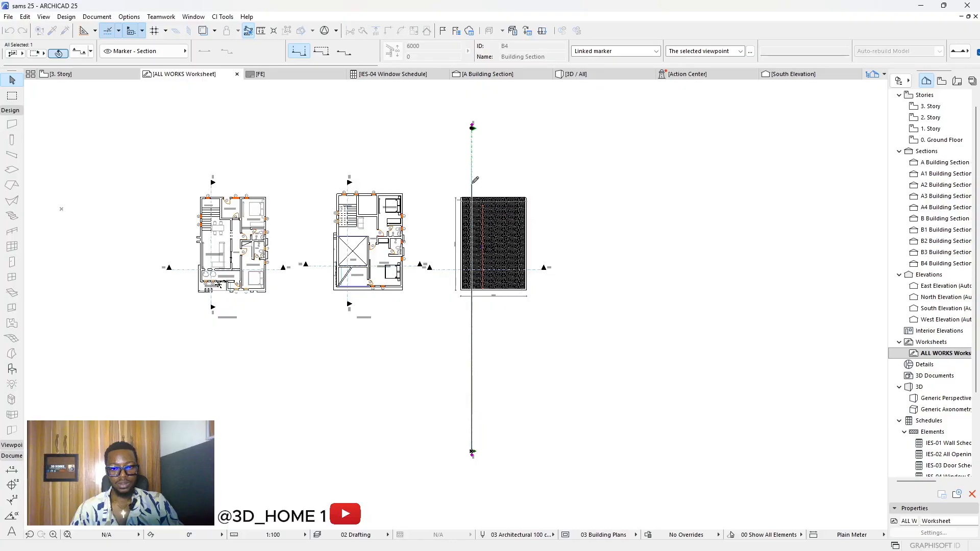
{"action": "left_click", "coordinate": [472, 453]}
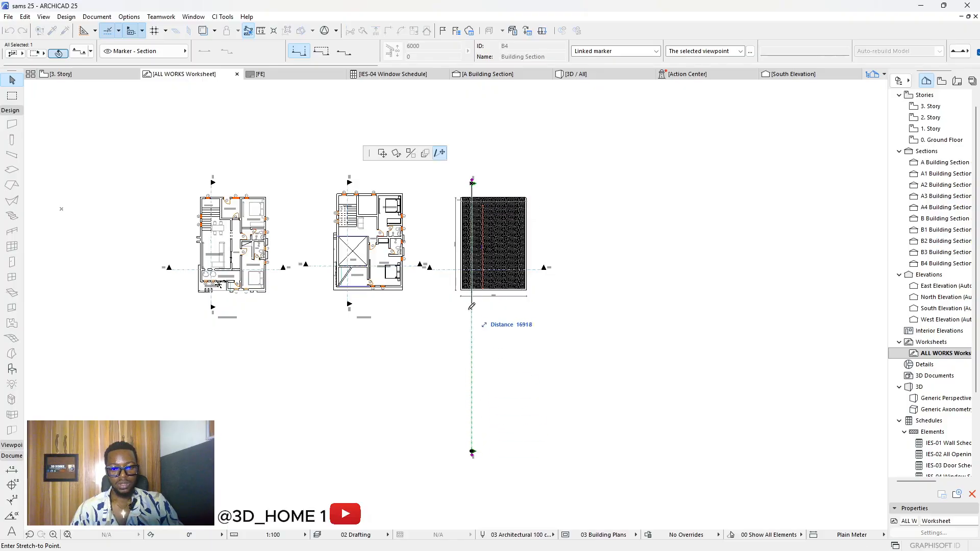
{"action": "left_click", "coordinate": [473, 310]}
{"action": "scroll", "coordinate": [522, 255], "scroll_direction": "up", "scroll_amount": 5}
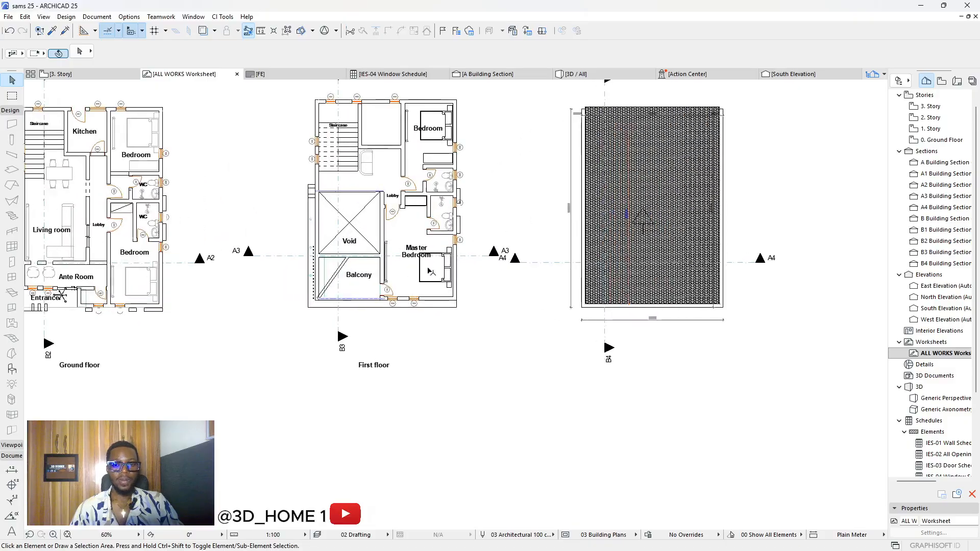
{"action": "scroll", "coordinate": [415, 282], "scroll_direction": "down", "scroll_amount": 5}
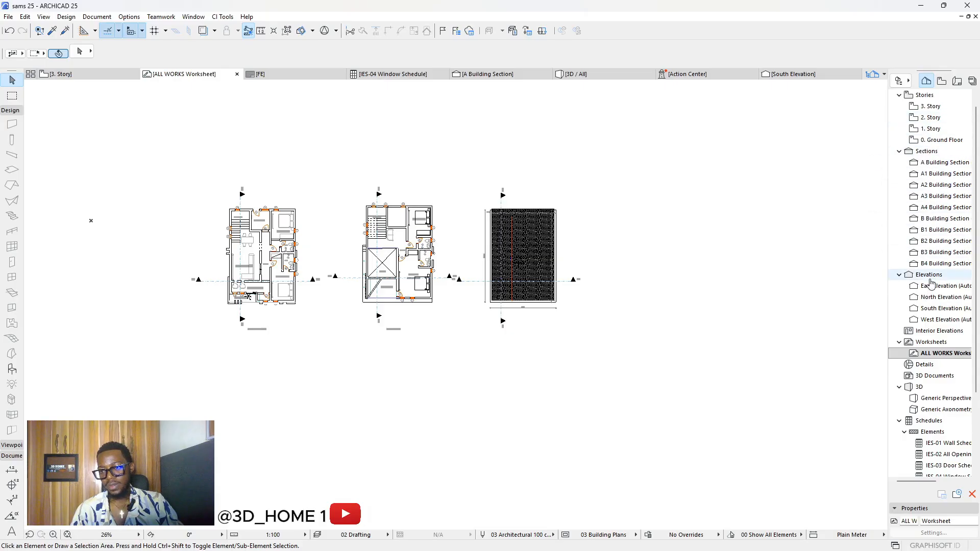
Step: Open the South Elevation, select and copy all its elements, then return to ALL WORKS
{"action": "double_click", "coordinate": [926, 309]}
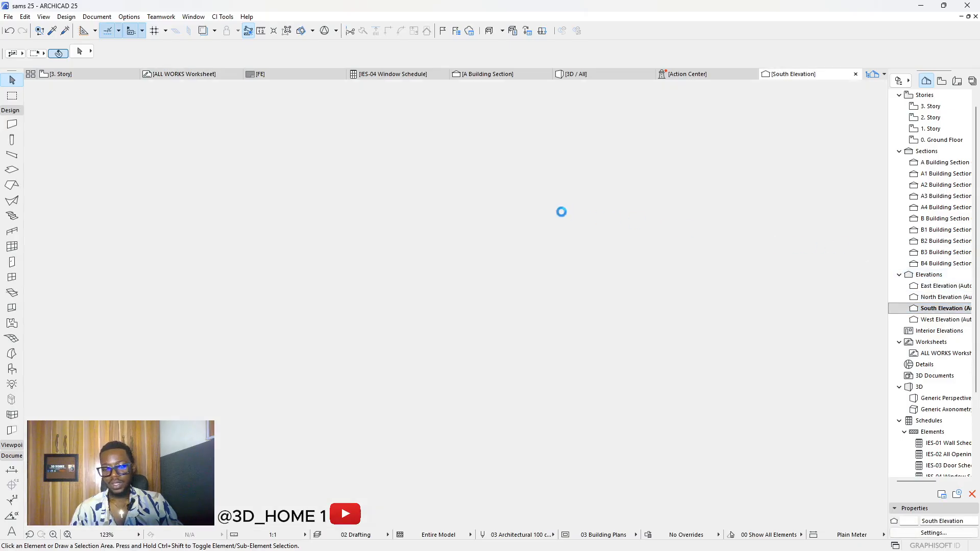
{"action": "scroll", "coordinate": [418, 224], "scroll_direction": "down", "scroll_amount": 1}
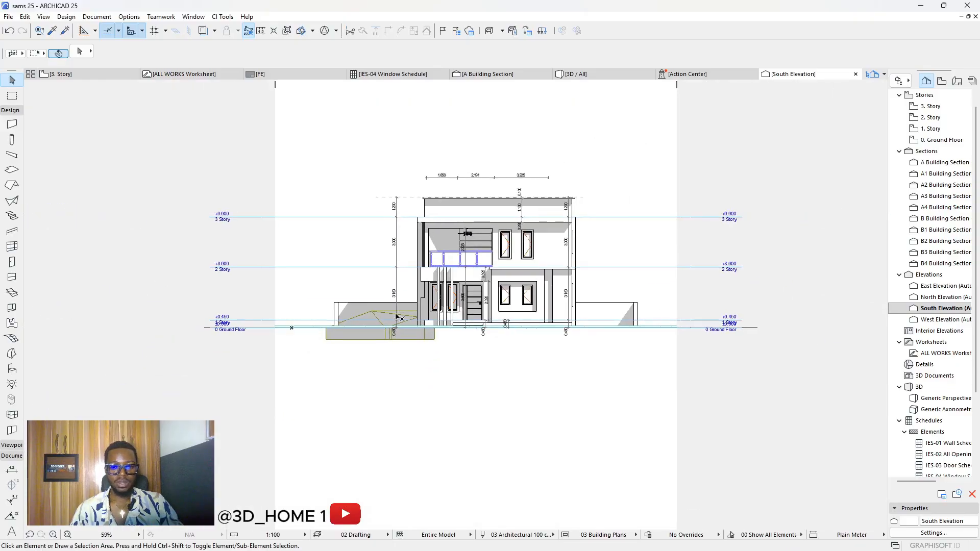
{"action": "left_click", "coordinate": [627, 387]}
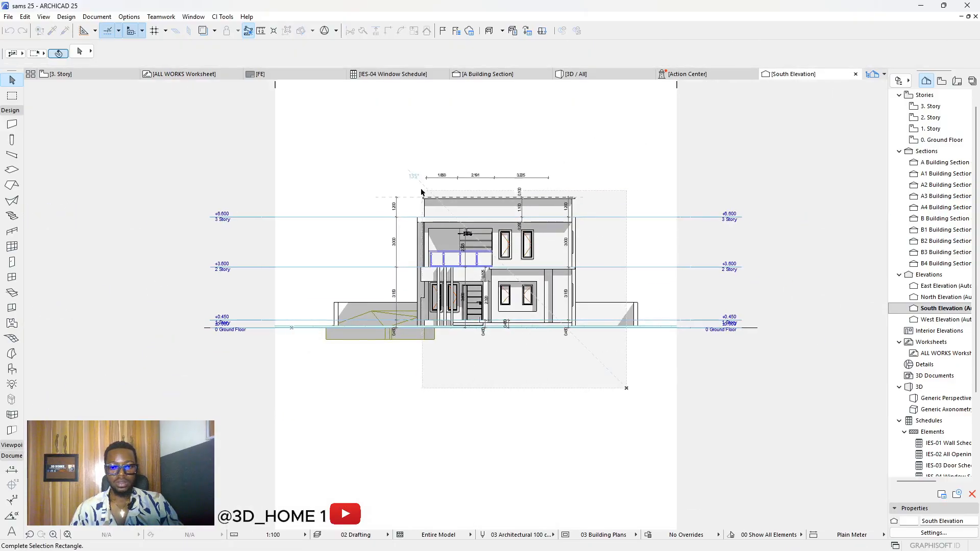
{"action": "left_click", "coordinate": [363, 141]}
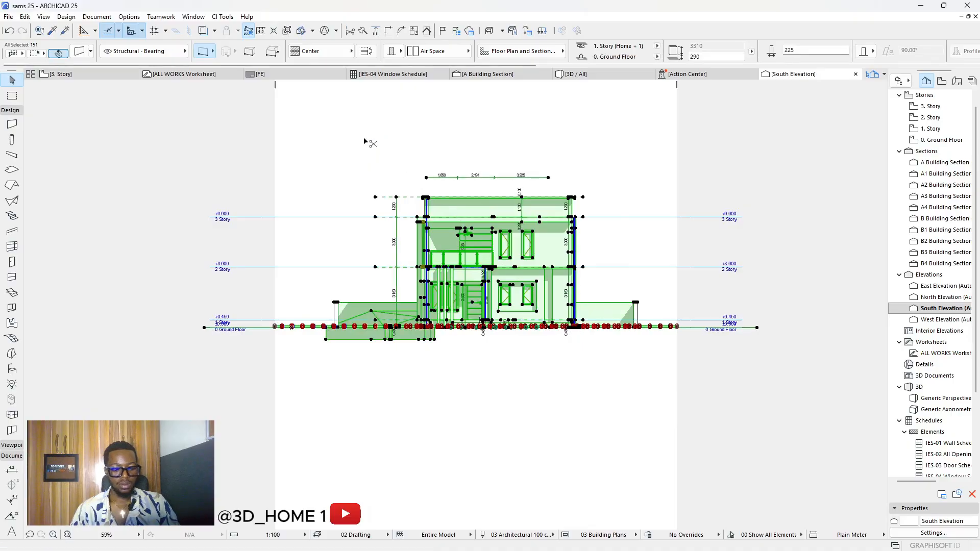
{"action": "left_click", "coordinate": [427, 138]}
{"action": "left_click", "coordinate": [199, 74]}
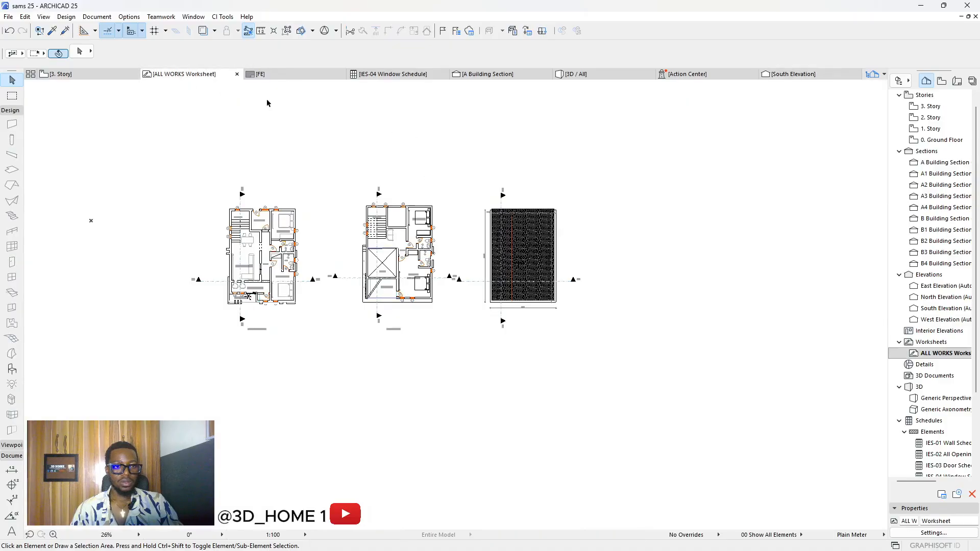
{"action": "middle_click_drag", "start_coordinate": [345, 199], "coordinate": [83, 193]}
{"action": "scroll", "coordinate": [83, 192], "scroll_direction": "down", "scroll_amount": 1}
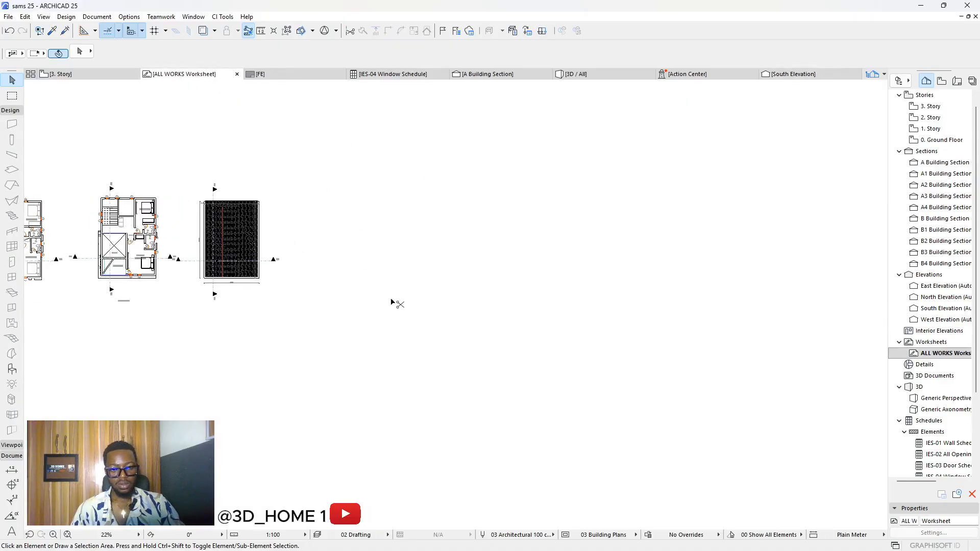
{"action": "key", "text": "ctrl+v"}
{"action": "left_click", "coordinate": [546, 263]}
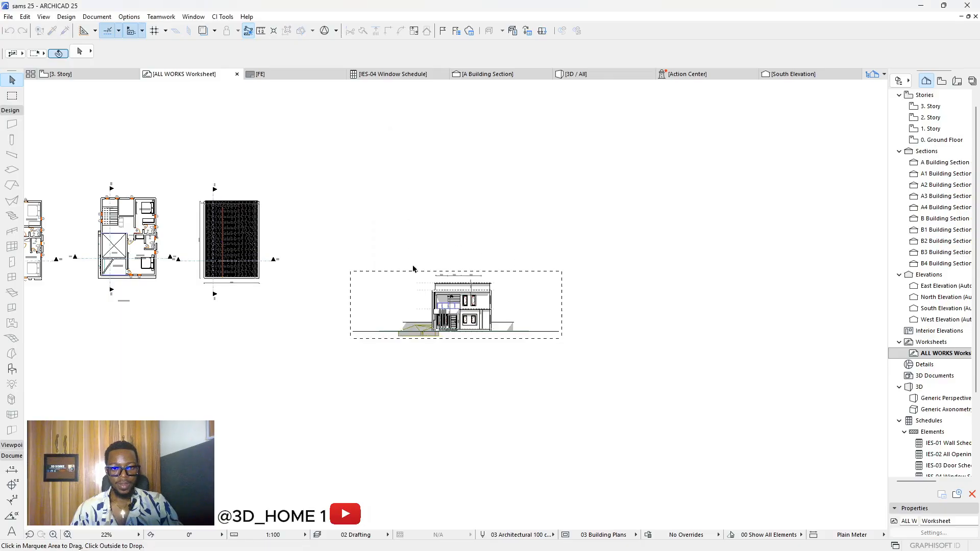
{"action": "left_click", "coordinate": [442, 295]}
{"action": "left_click", "coordinate": [380, 233]}
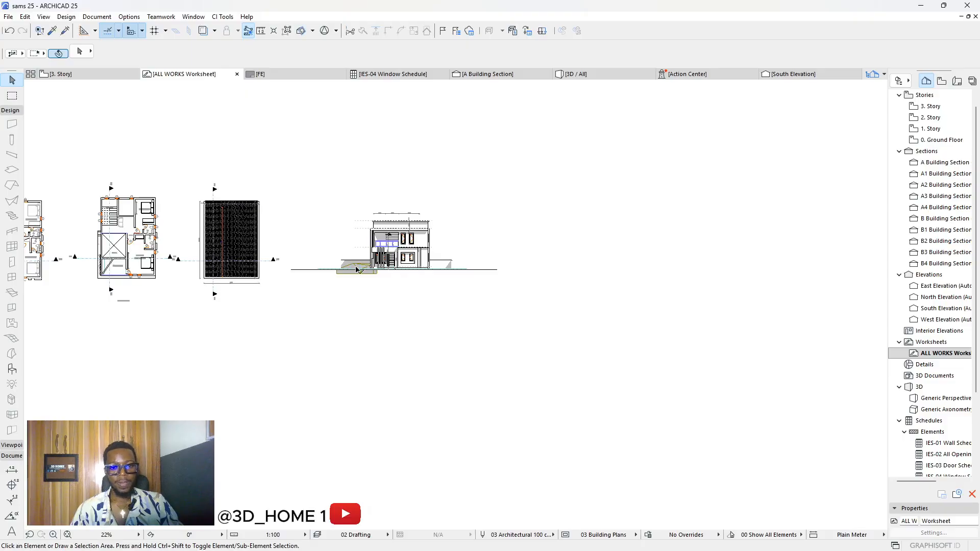
{"action": "scroll", "coordinate": [378, 273], "scroll_direction": "up", "scroll_amount": 8}
{"action": "scroll", "coordinate": [414, 291], "scroll_direction": "up", "scroll_amount": 2}
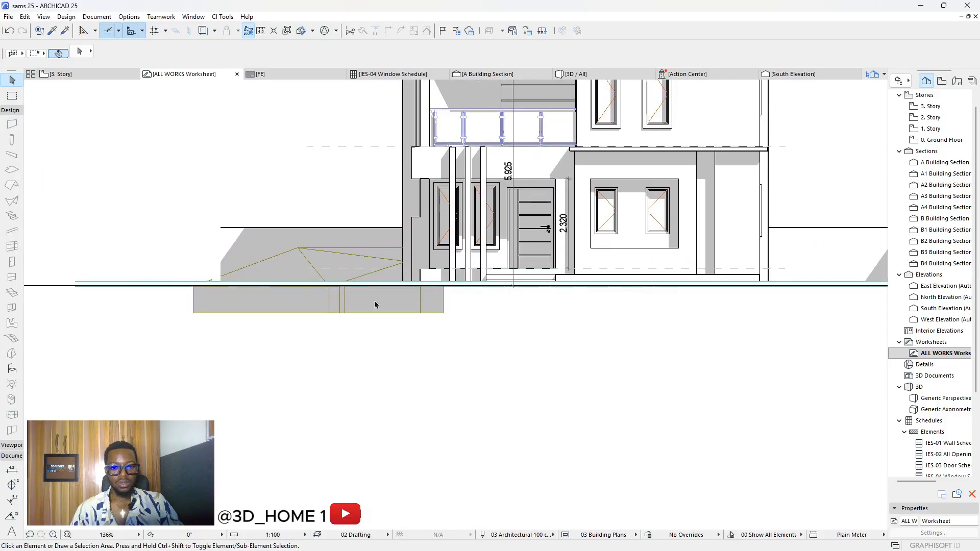
{"action": "left_click_drag", "start_coordinate": [545, 383], "coordinate": [179, 265]}
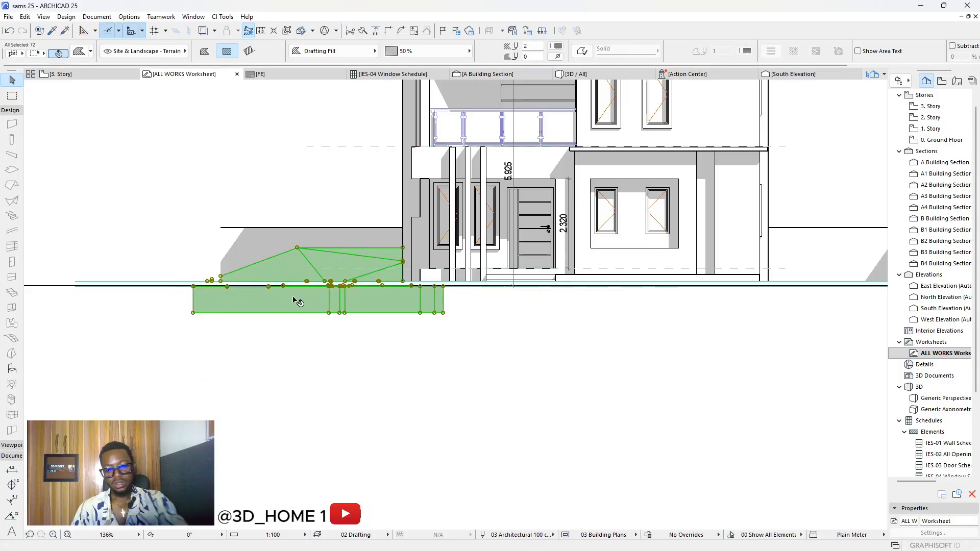
{"action": "key", "text": "Delete"}
{"action": "left_click_drag", "start_coordinate": [324, 183], "coordinate": [222, 260]}
{"action": "key", "text": "Delete"}
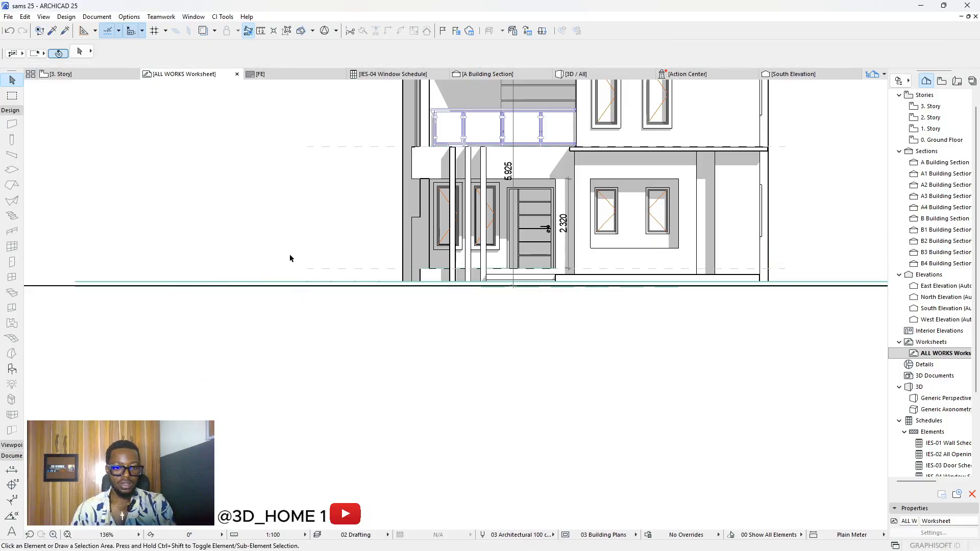
{"action": "scroll", "coordinate": [301, 261], "scroll_direction": "down", "scroll_amount": 5}
{"action": "scroll", "coordinate": [504, 169], "scroll_direction": "up", "scroll_amount": 4}
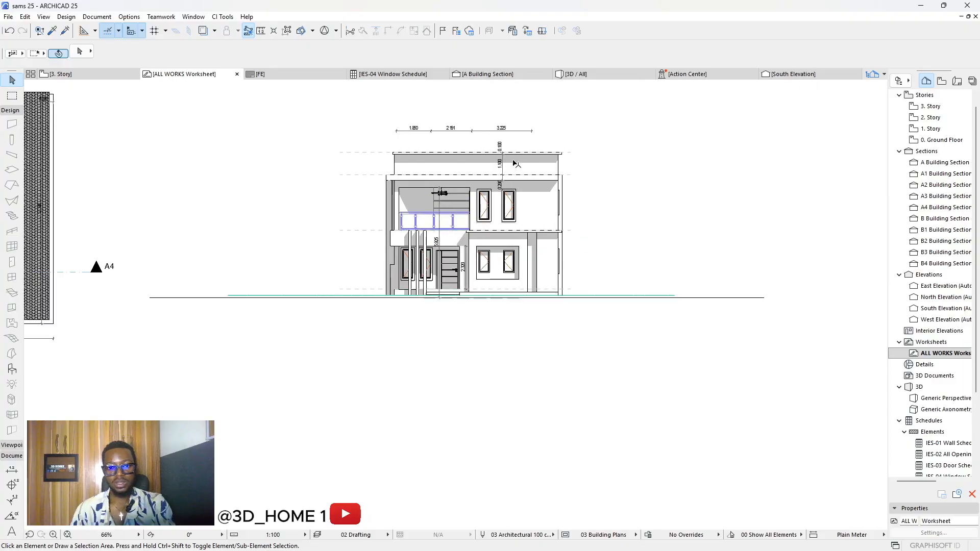
{"action": "scroll", "coordinate": [502, 168], "scroll_direction": "up", "scroll_amount": 2}
{"action": "scroll", "coordinate": [493, 203], "scroll_direction": "down", "scroll_amount": 2}
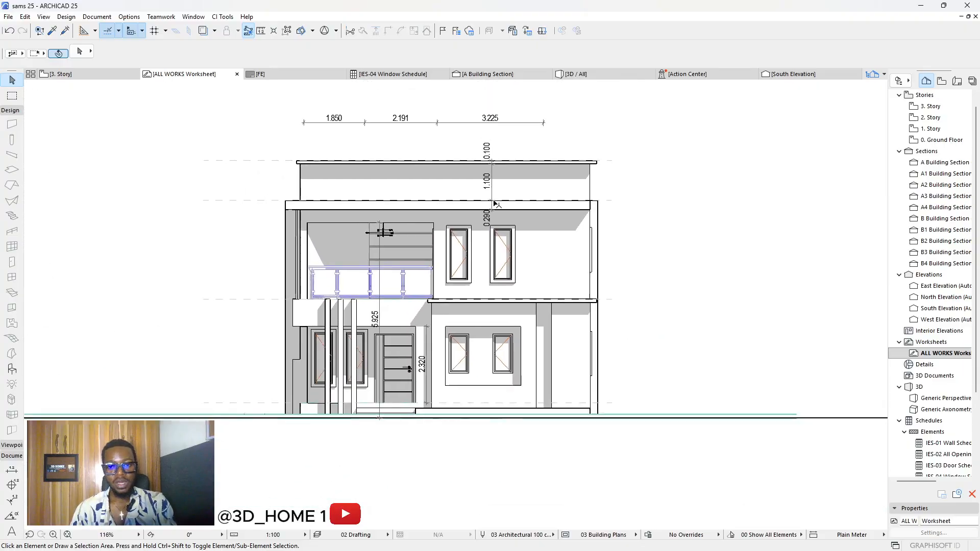
{"action": "scroll", "coordinate": [523, 203], "scroll_direction": "down", "scroll_amount": 3}
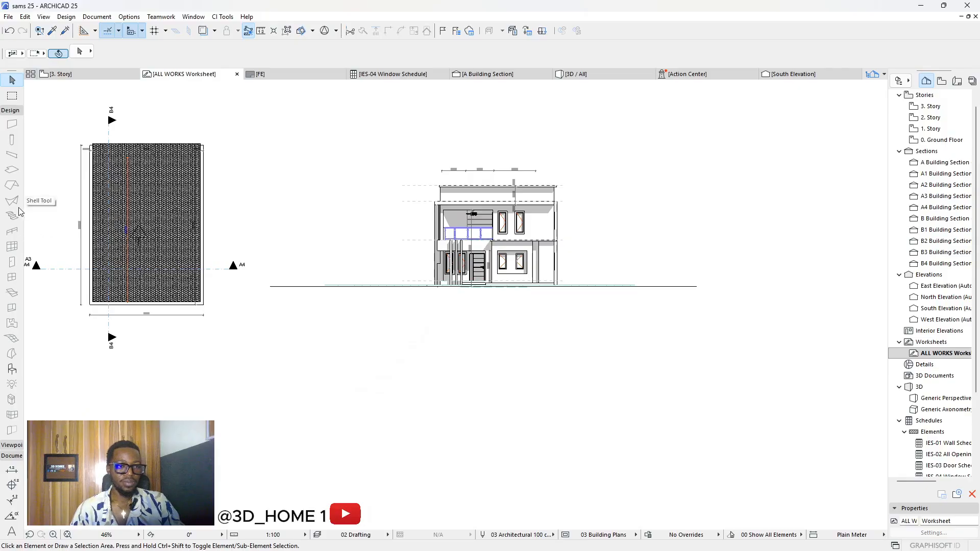
Step: Collapse the Design toolbox section, choose the Fill tool and select every fill with Ctrl+A
{"action": "left_click", "coordinate": [9, 111]}
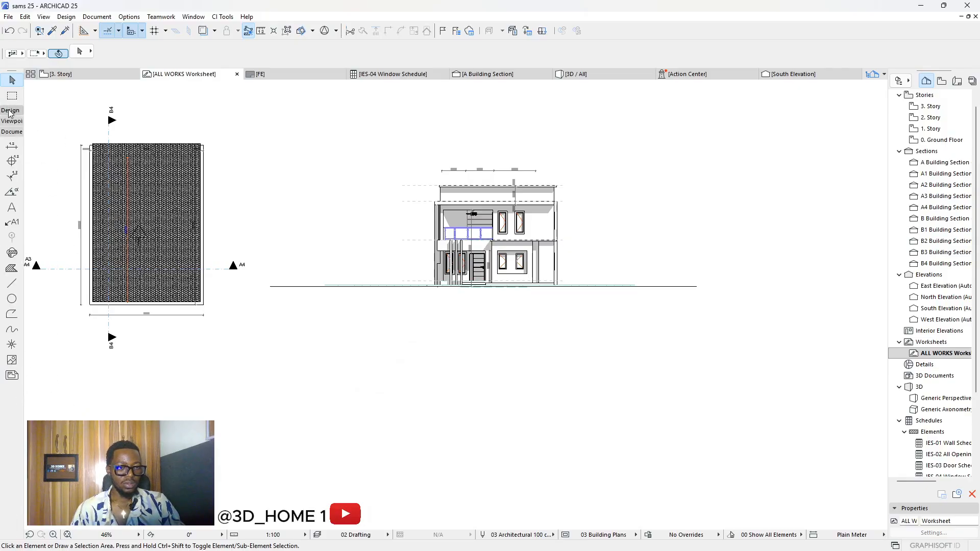
{"action": "left_click", "coordinate": [12, 268]}
{"action": "scroll", "coordinate": [306, 245], "scroll_direction": "down", "scroll_amount": 2}
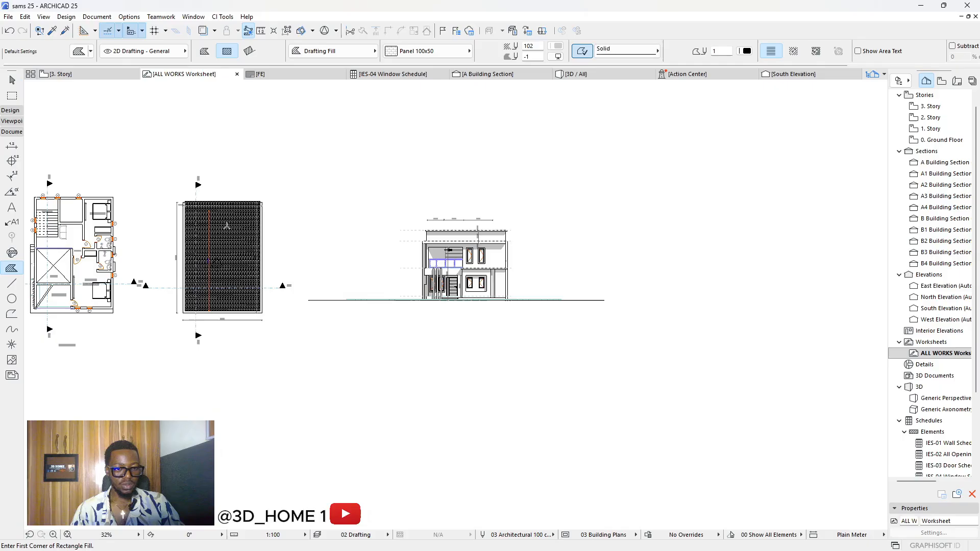
{"action": "scroll", "coordinate": [449, 243], "scroll_direction": "up", "scroll_amount": 2}
{"action": "scroll", "coordinate": [466, 261], "scroll_direction": "down", "scroll_amount": 2}
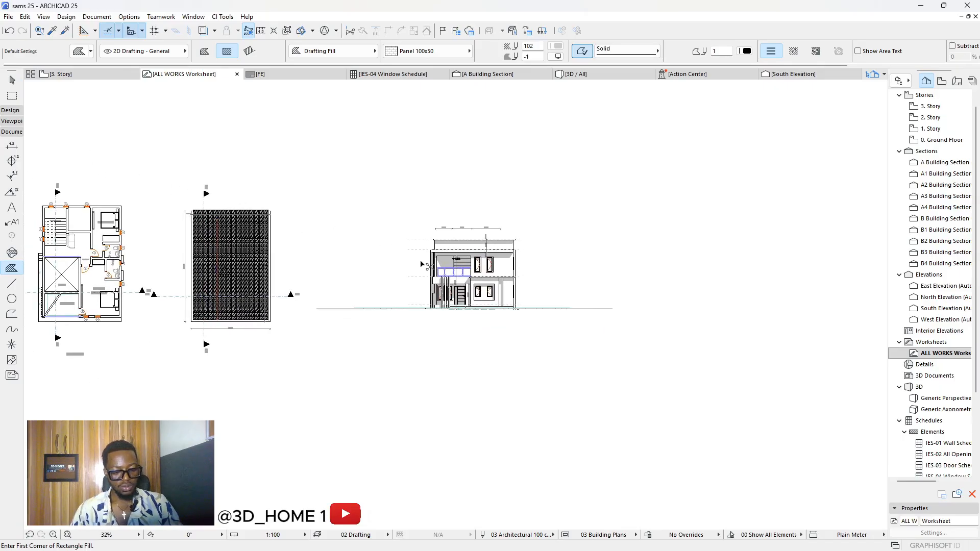
{"action": "key", "text": "ctrl+a"}
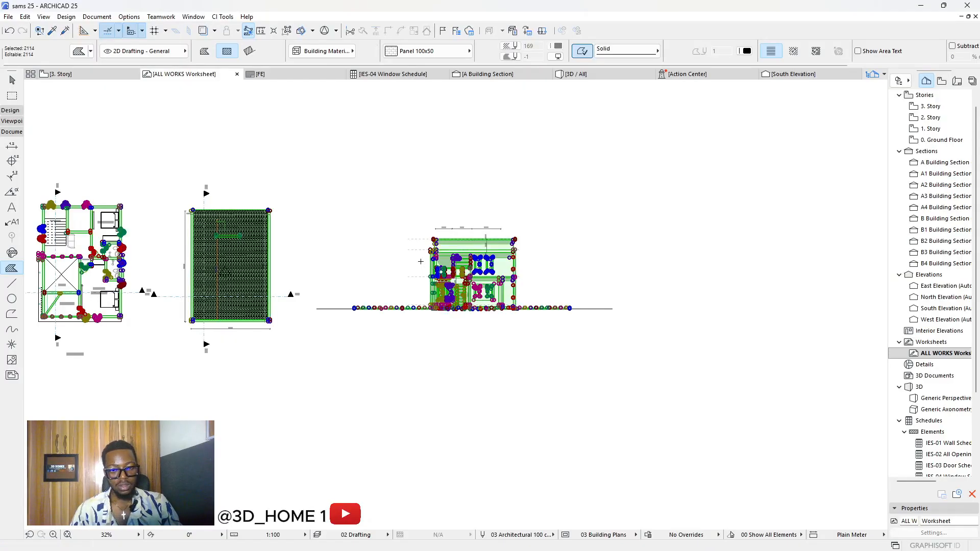
Step: Press Ctrl+A again to select every element on the worksheet
{"action": "scroll", "coordinate": [524, 276], "scroll_direction": "down", "scroll_amount": 2}
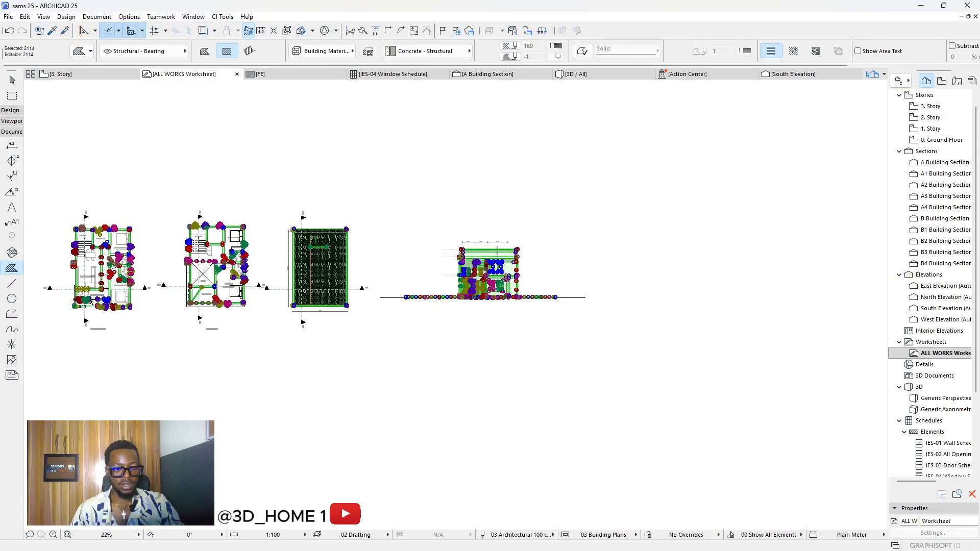
{"action": "scroll", "coordinate": [283, 267], "scroll_direction": "down", "scroll_amount": 2}
{"action": "scroll", "coordinate": [118, 264], "scroll_direction": "up", "scroll_amount": 5}
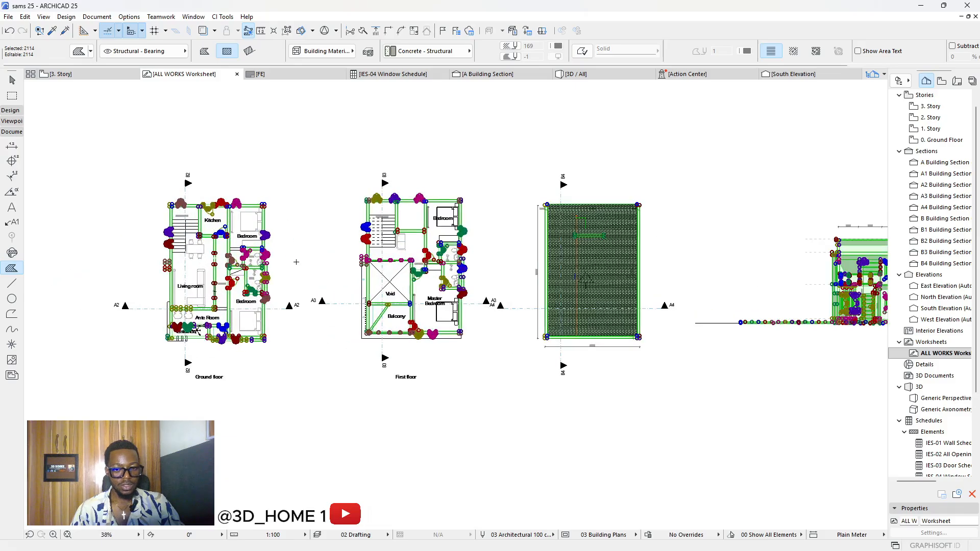
{"action": "scroll", "coordinate": [360, 264], "scroll_direction": "up", "scroll_amount": 10}
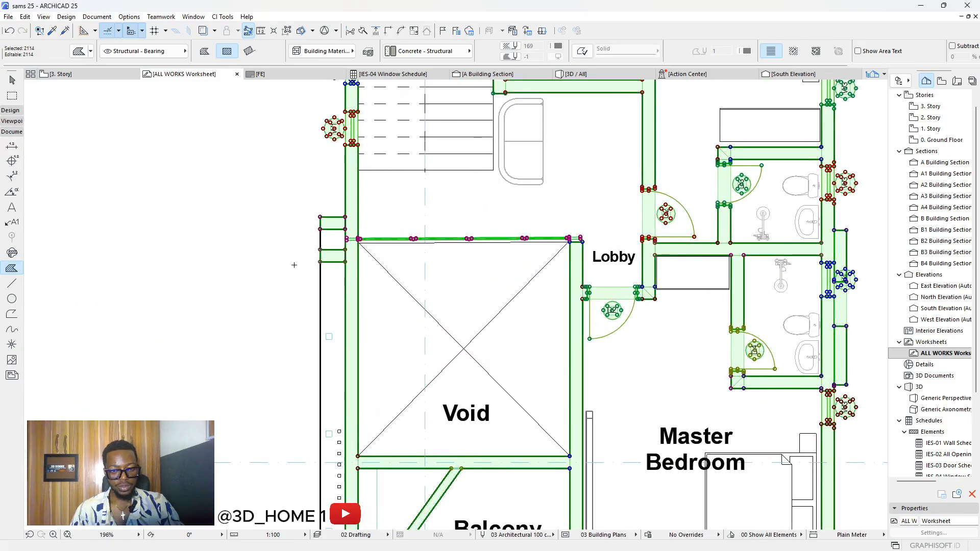
{"action": "scroll", "coordinate": [294, 265], "scroll_direction": "down", "scroll_amount": 6}
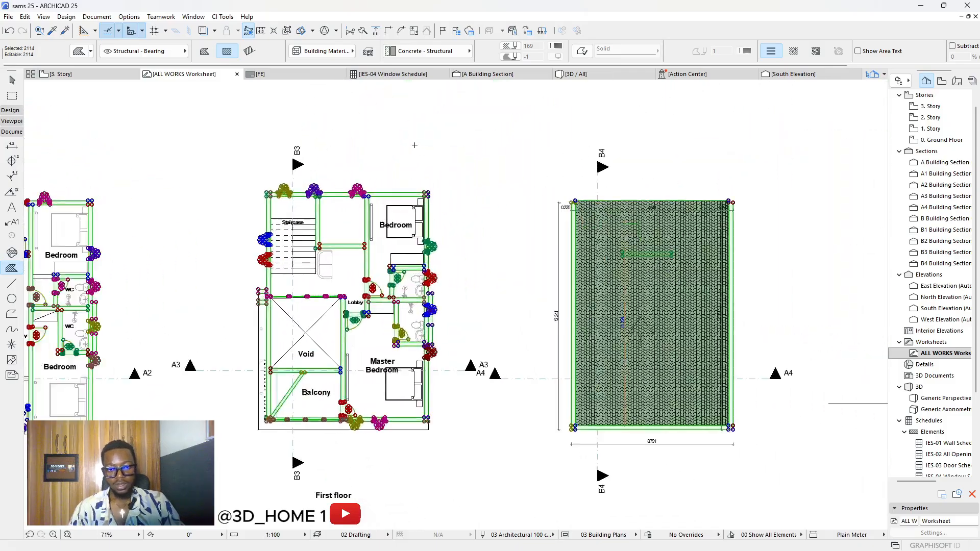
{"action": "scroll", "coordinate": [422, 197], "scroll_direction": "up", "scroll_amount": 12}
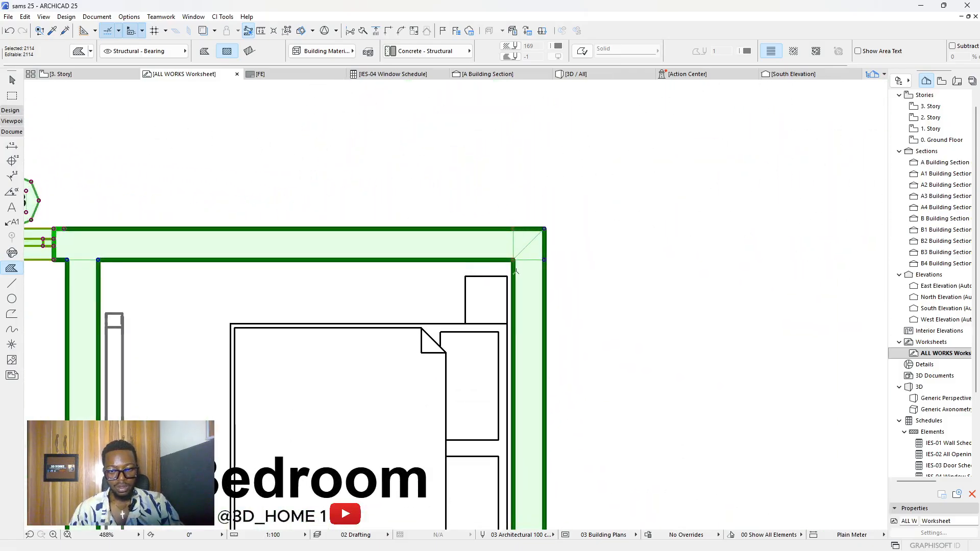
{"action": "scroll", "coordinate": [515, 270], "scroll_direction": "up", "scroll_amount": 5}
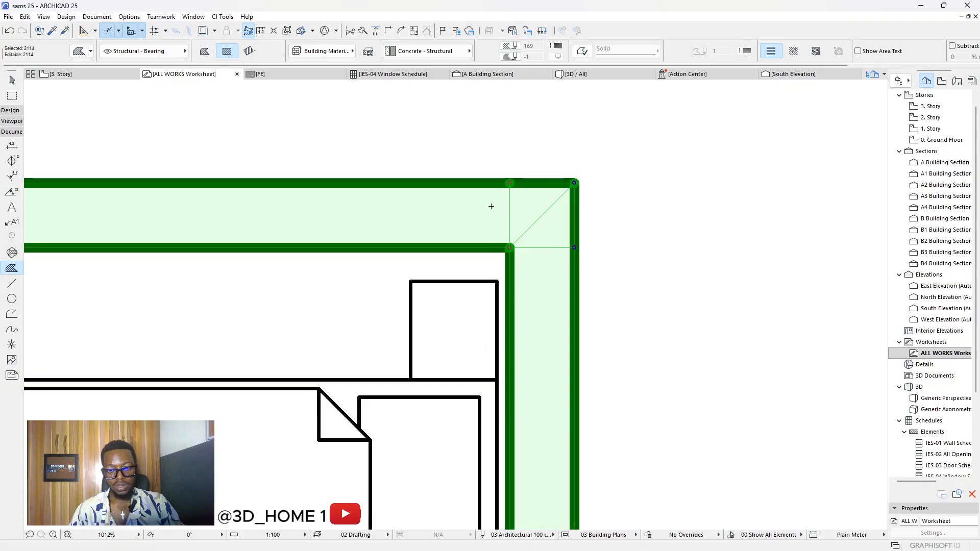
{"action": "scroll", "coordinate": [490, 207], "scroll_direction": "down", "scroll_amount": 18}
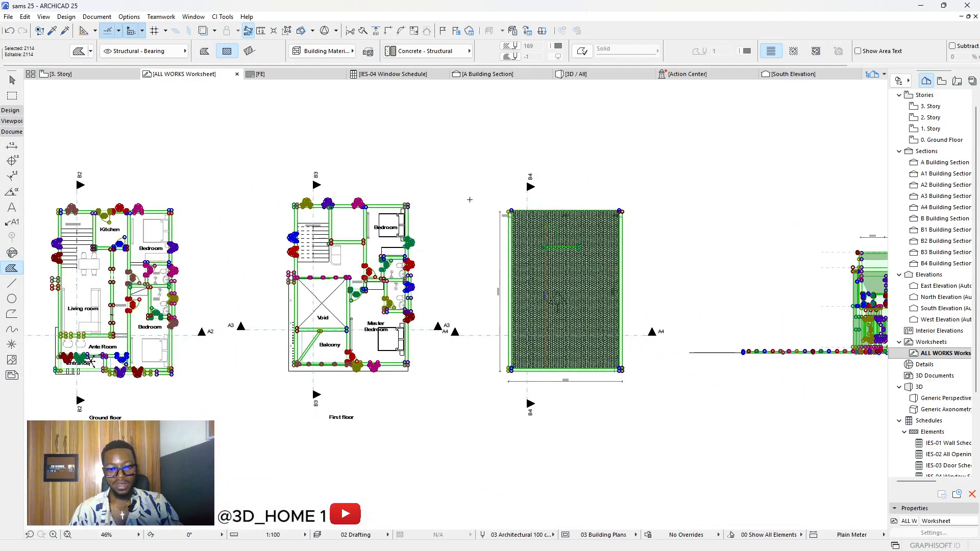
{"action": "scroll", "coordinate": [459, 208], "scroll_direction": "down", "scroll_amount": 3}
{"action": "key", "text": "ctrl+a"}
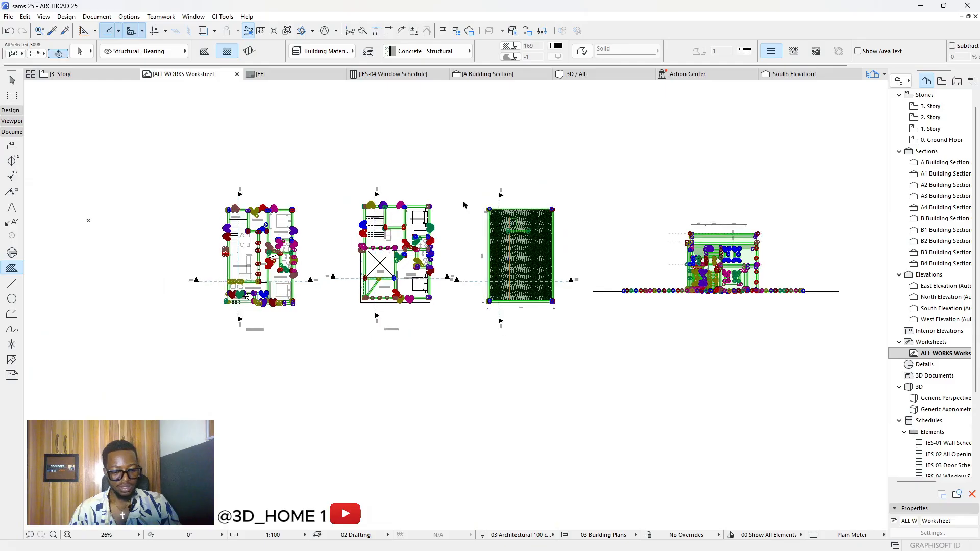
{"action": "left_click", "coordinate": [464, 166]}
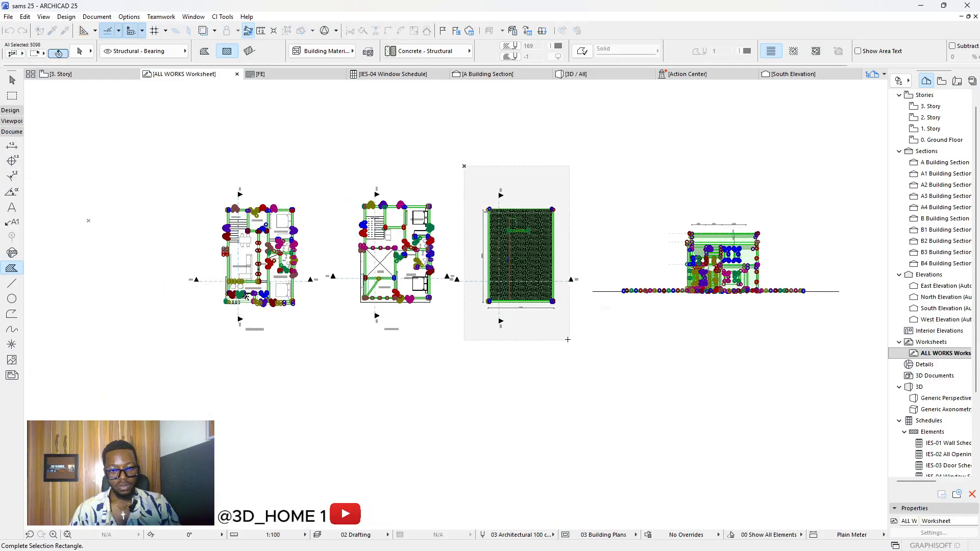
{"action": "left_click", "coordinate": [589, 347]}
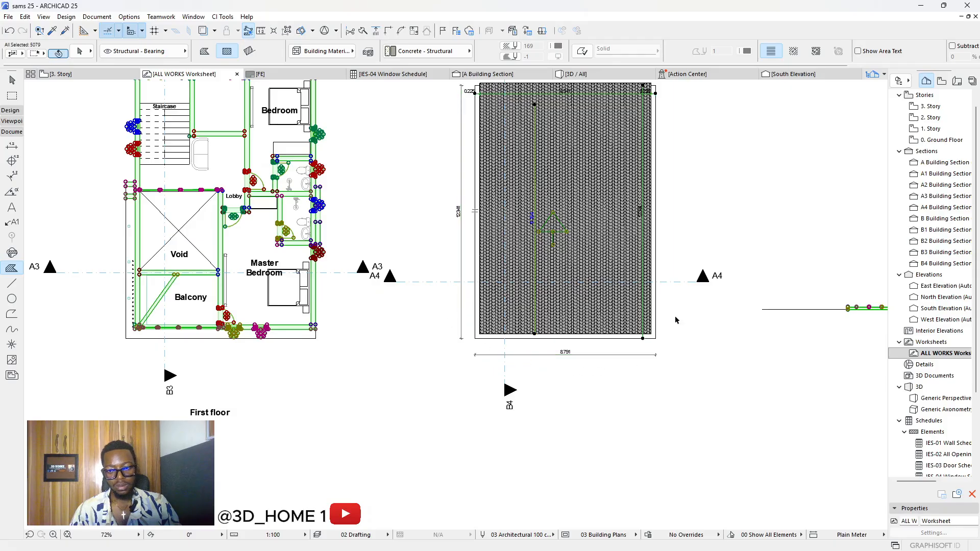
{"action": "scroll", "coordinate": [467, 341], "scroll_direction": "down", "scroll_amount": 3}
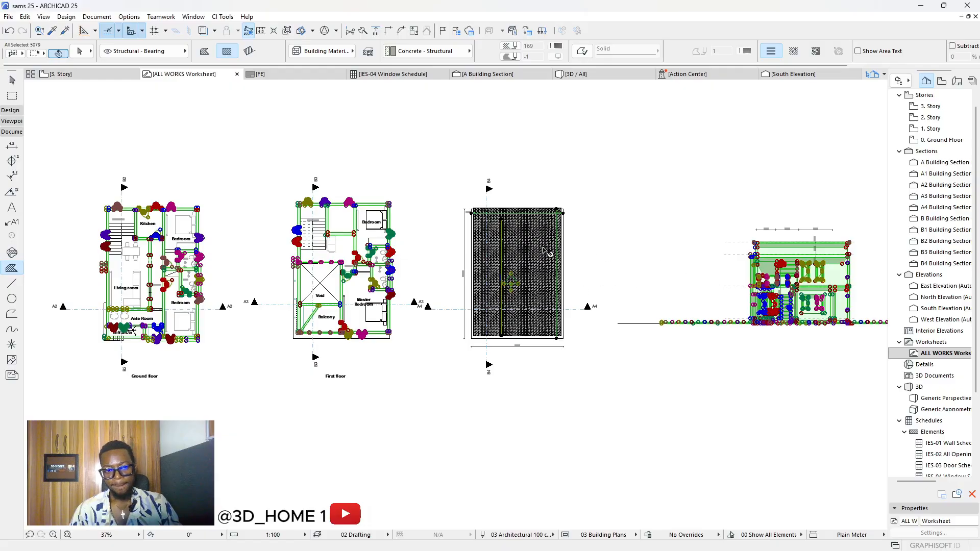
{"action": "left_click", "coordinate": [483, 245]}
{"action": "key", "text": "Escape"}
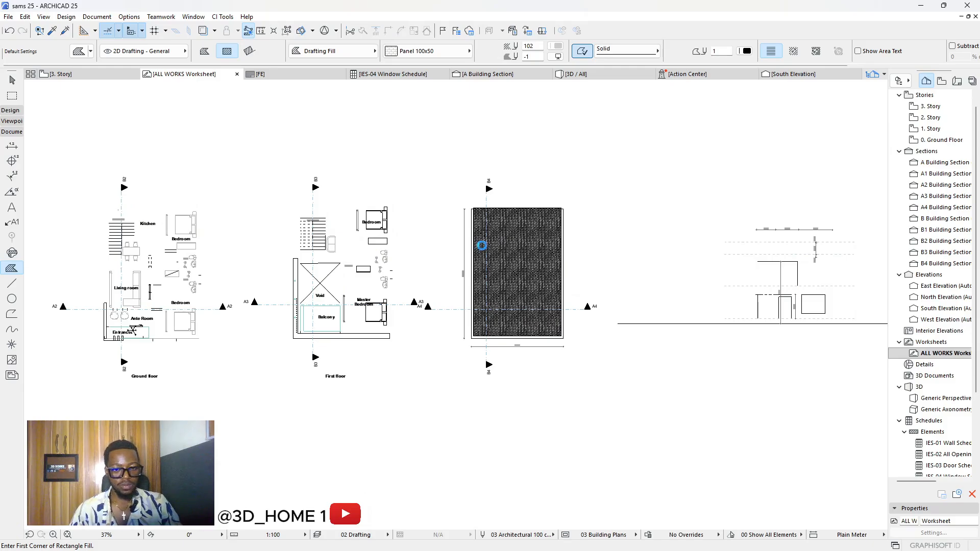
{"action": "left_click", "coordinate": [462, 248]}
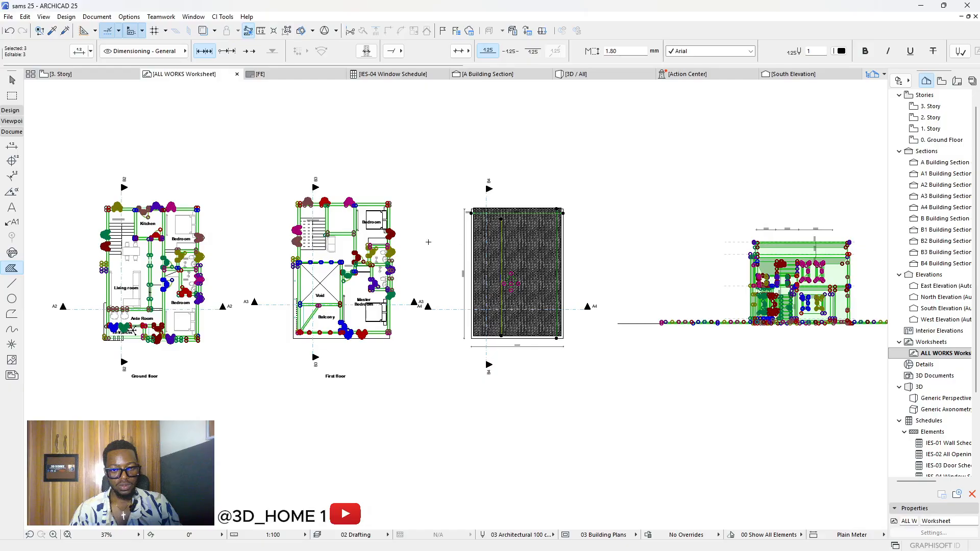
{"action": "key", "text": "Escape"}
{"action": "scroll", "coordinate": [435, 283], "scroll_direction": "down", "scroll_amount": 2}
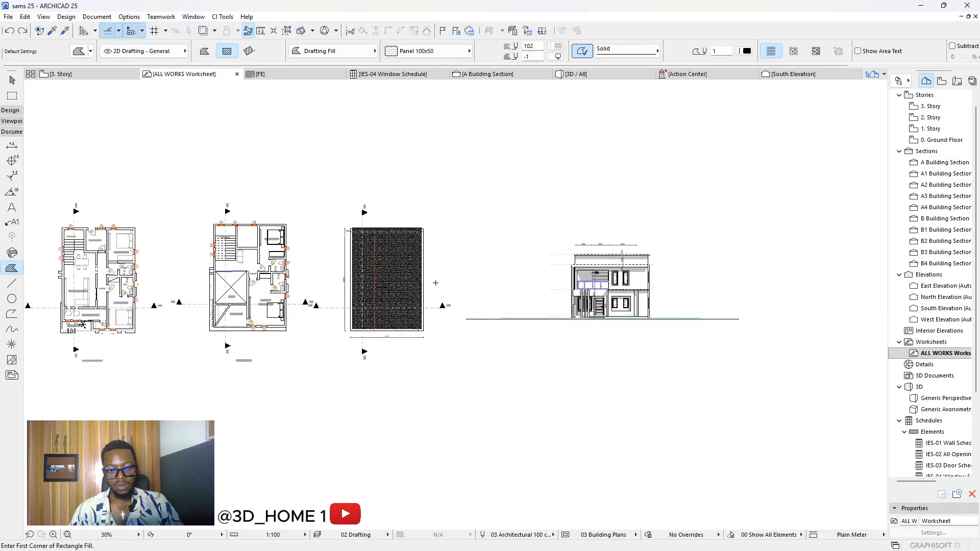
{"action": "scroll", "coordinate": [524, 219], "scroll_direction": "up", "scroll_amount": 1}
{"action": "key", "text": "Escape"}
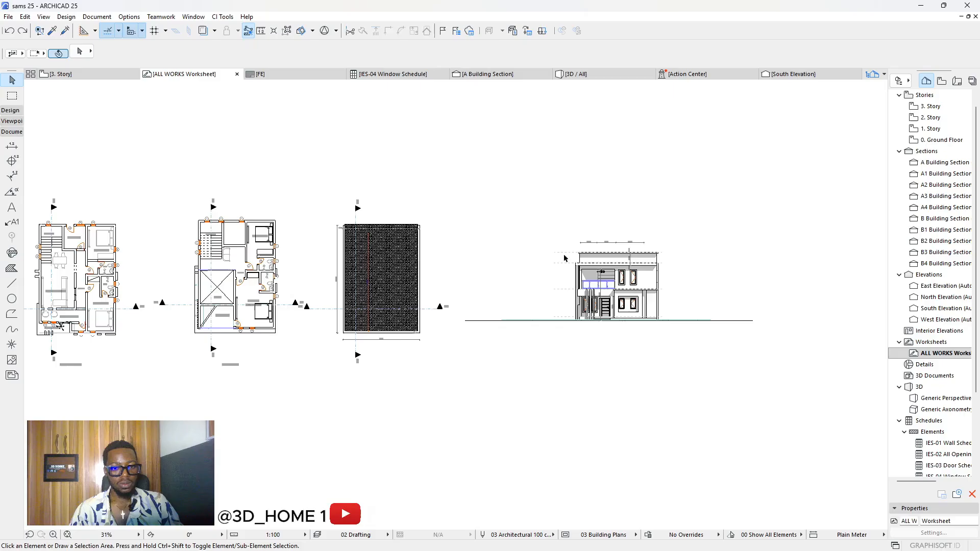
{"action": "scroll", "coordinate": [572, 268], "scroll_direction": "down", "scroll_amount": 3}
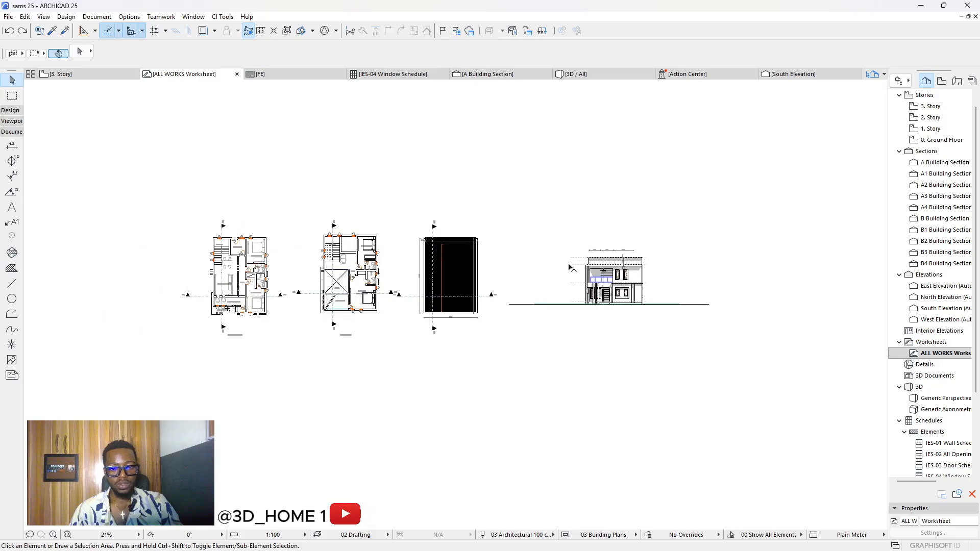
{"action": "left_click", "coordinate": [12, 269]}
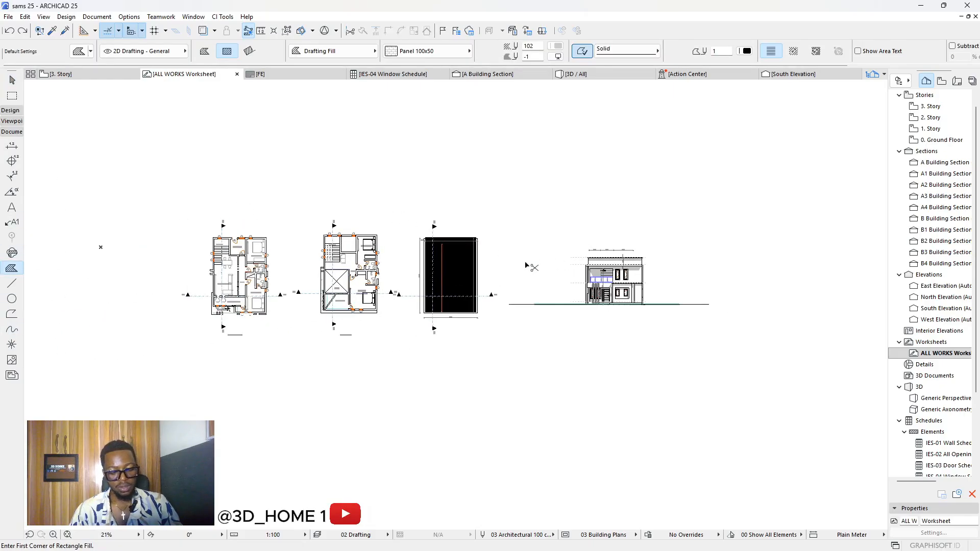
{"action": "key", "text": "ctrl+a"}
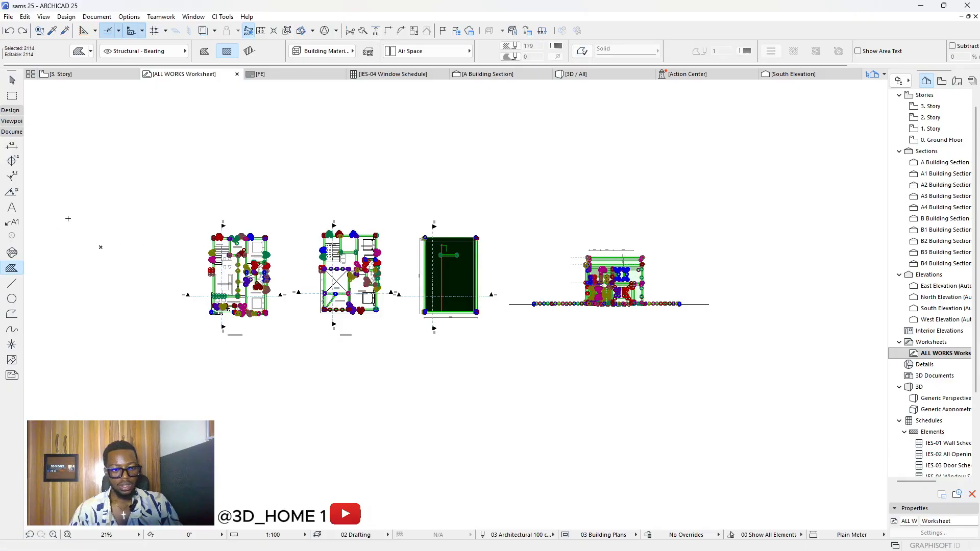
{"action": "key", "text": "shift"}
{"action": "left_click_drag", "start_coordinate": [126, 198], "coordinate": [499, 377]}
{"action": "left_click", "coordinate": [499, 376]}
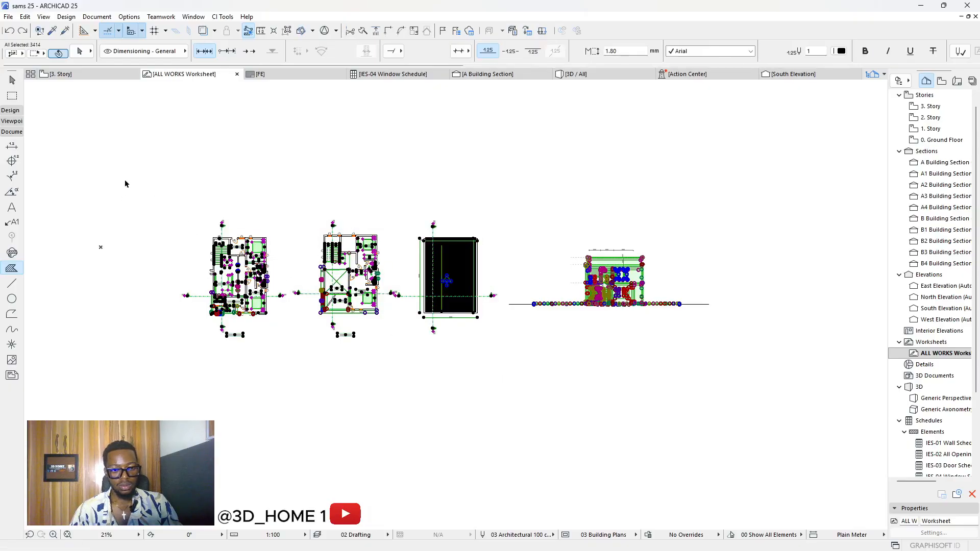
{"action": "left_click", "coordinate": [101, 167]}
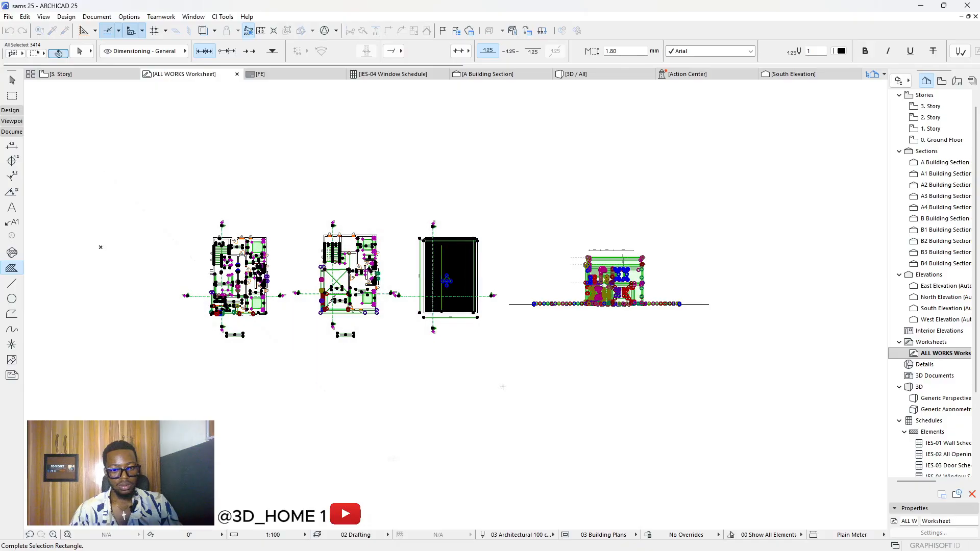
{"action": "left_click", "coordinate": [503, 387]}
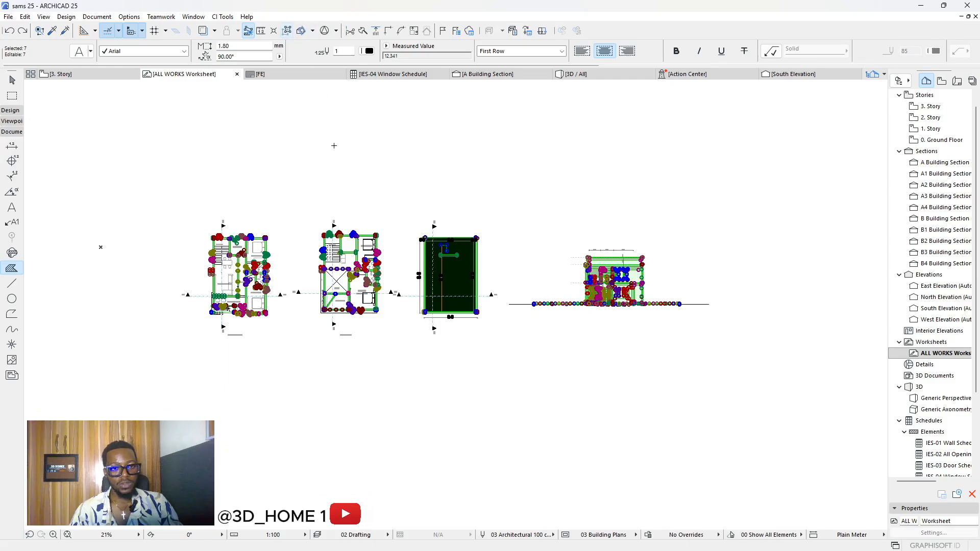
{"action": "key", "text": "Escape"}
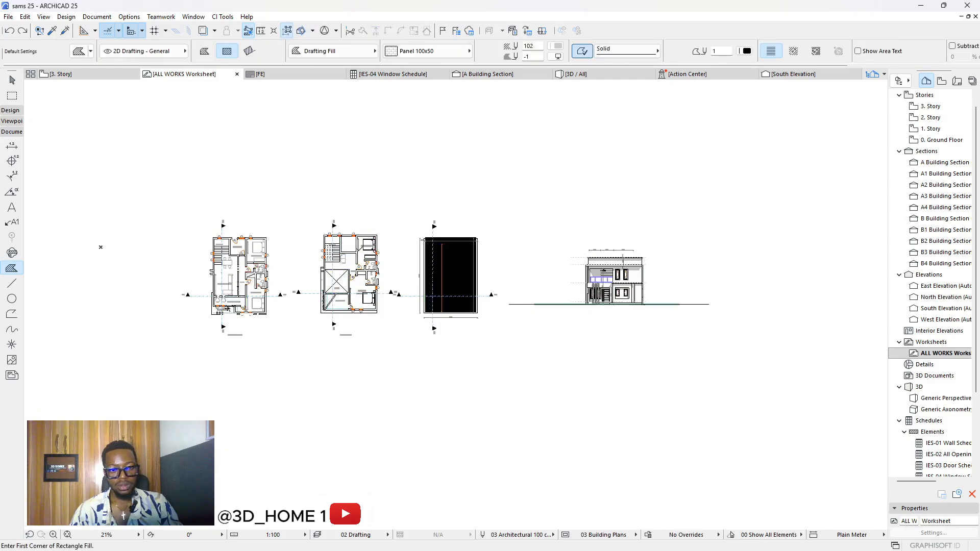
{"action": "left_click_drag", "start_coordinate": [135, 162], "coordinate": [502, 398], "text": "shift"}
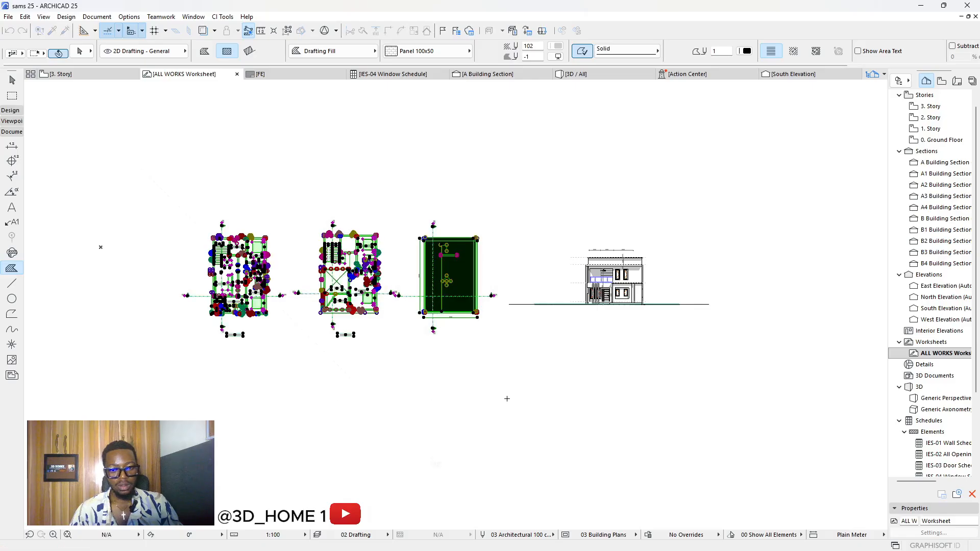
{"action": "key", "text": "Escape"}
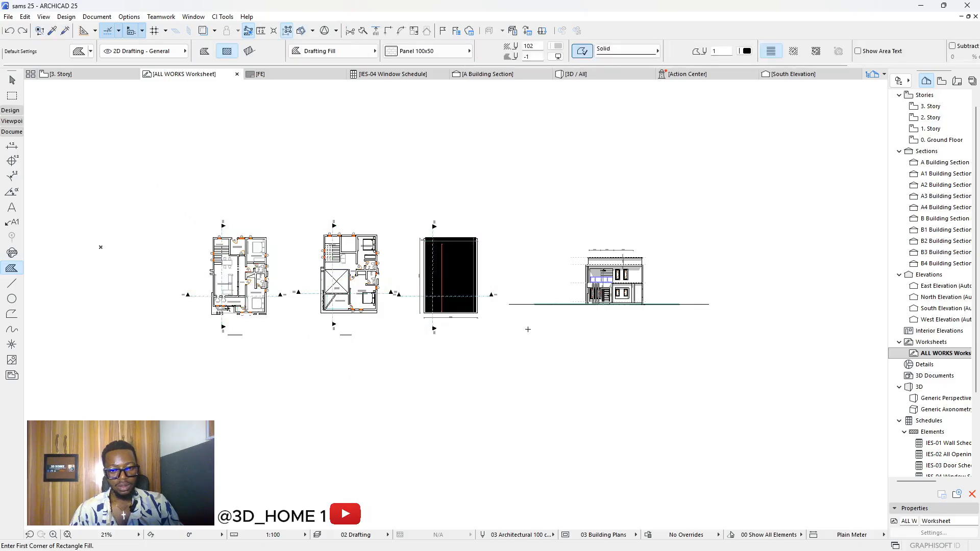
Step: Zoom into the bedroom and inspect the air-space fill in its top wall, then deselect
{"action": "key", "text": "Escape"}
{"action": "scroll", "coordinate": [233, 240], "scroll_direction": "up", "scroll_amount": 7}
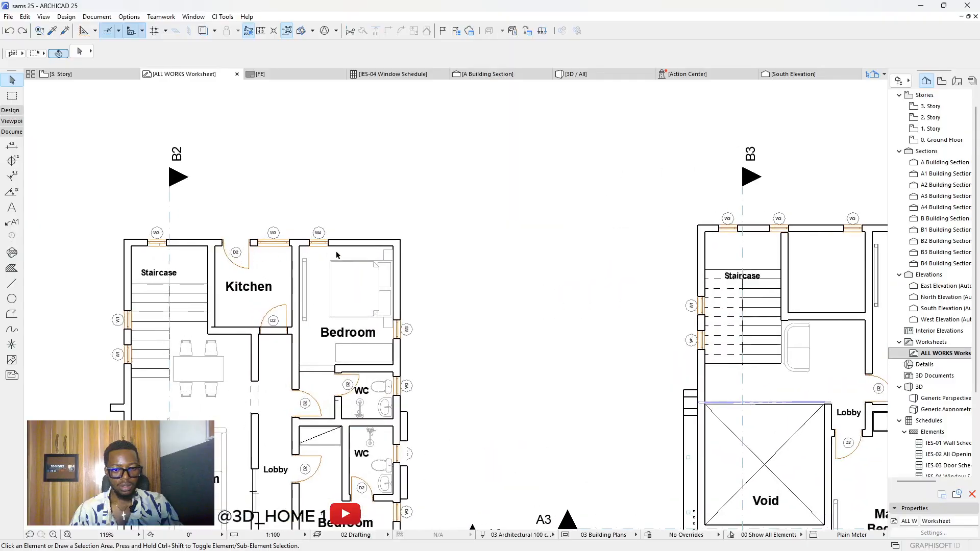
{"action": "scroll", "coordinate": [325, 265], "scroll_direction": "up", "scroll_amount": 3}
{"action": "left_click", "coordinate": [368, 243]}
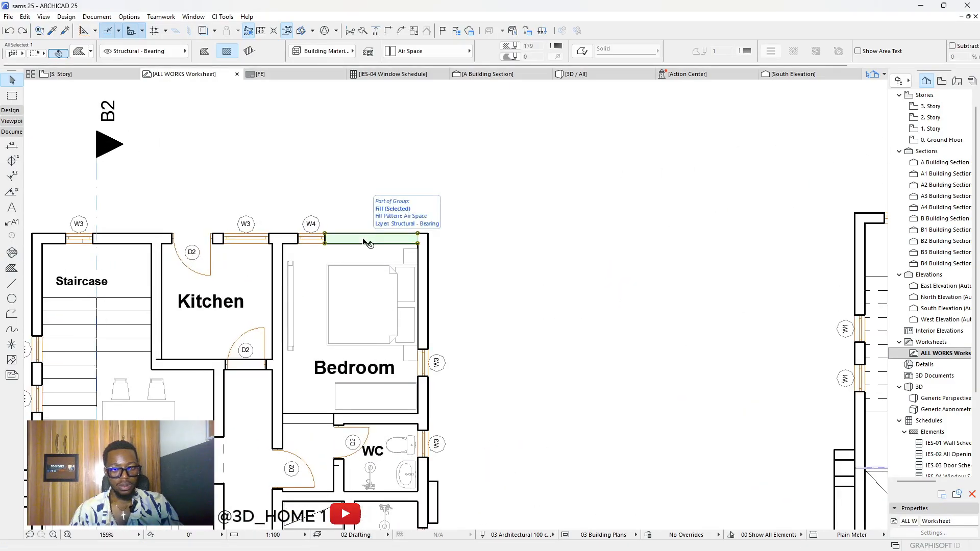
{"action": "key", "text": "Escape"}
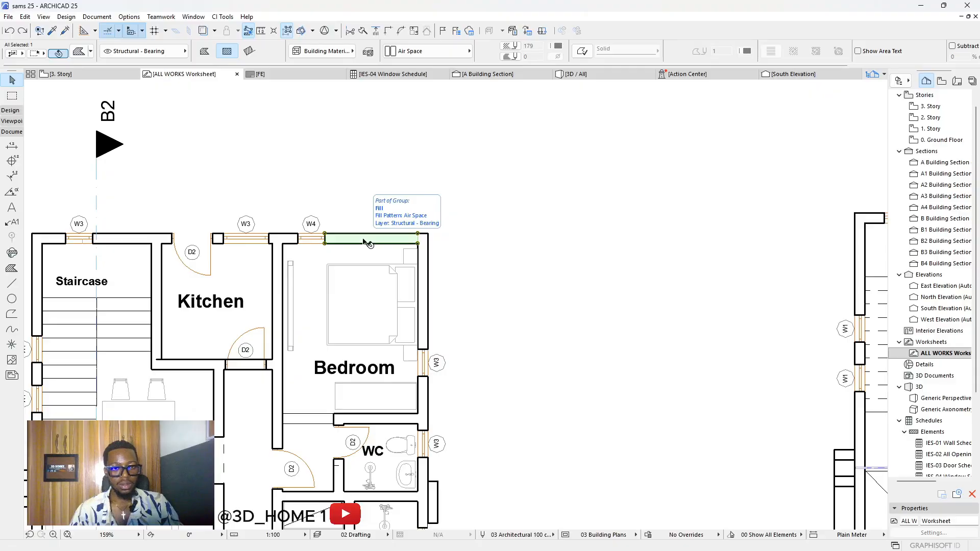
{"action": "left_click", "coordinate": [381, 260]}
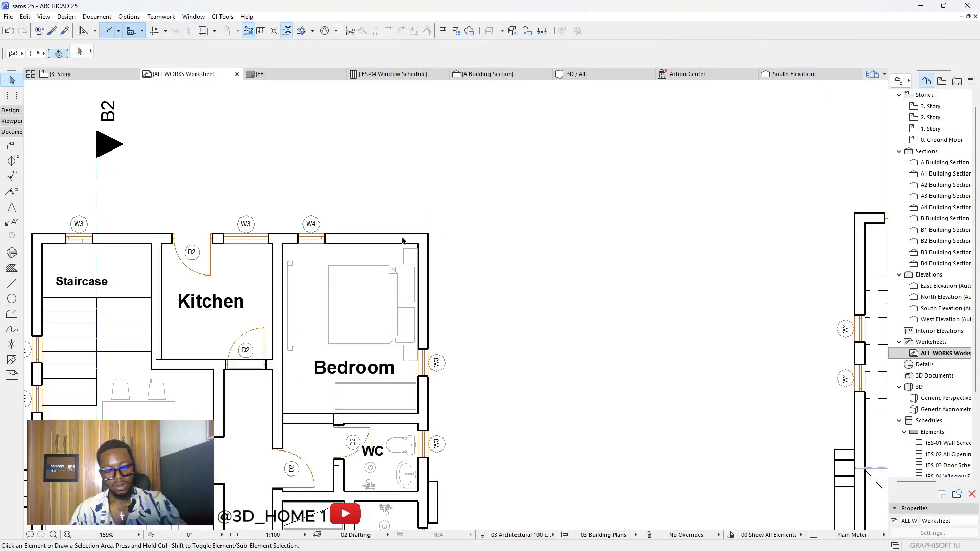
{"action": "scroll", "coordinate": [436, 235], "scroll_direction": "down", "scroll_amount": 3}
{"action": "scroll", "coordinate": [427, 238], "scroll_direction": "up", "scroll_amount": 5}
Step: Inspect the bedroom's east-wall air-space fill and top wall line, then choose the Fill tool
{"action": "left_click", "coordinate": [386, 239]}
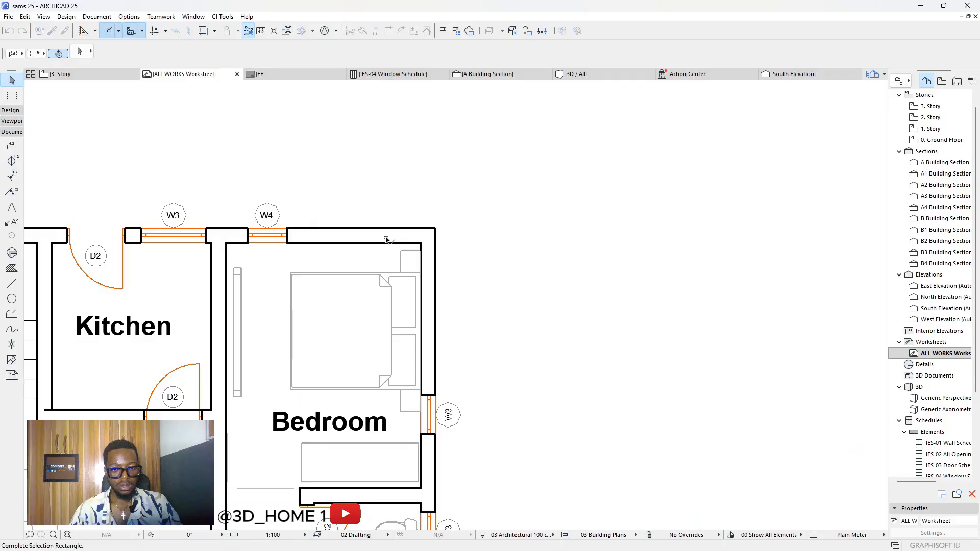
{"action": "left_click", "coordinate": [429, 257]}
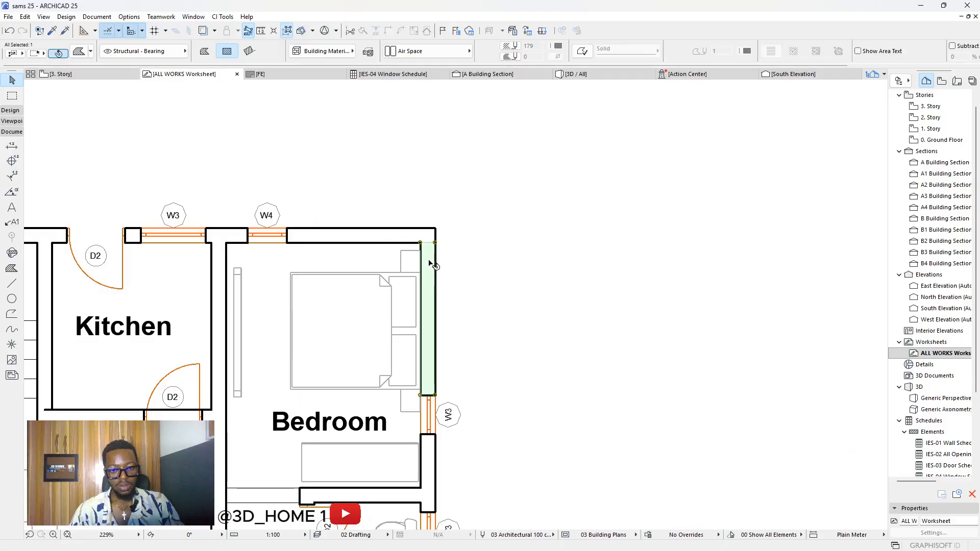
{"action": "left_click", "coordinate": [431, 231]}
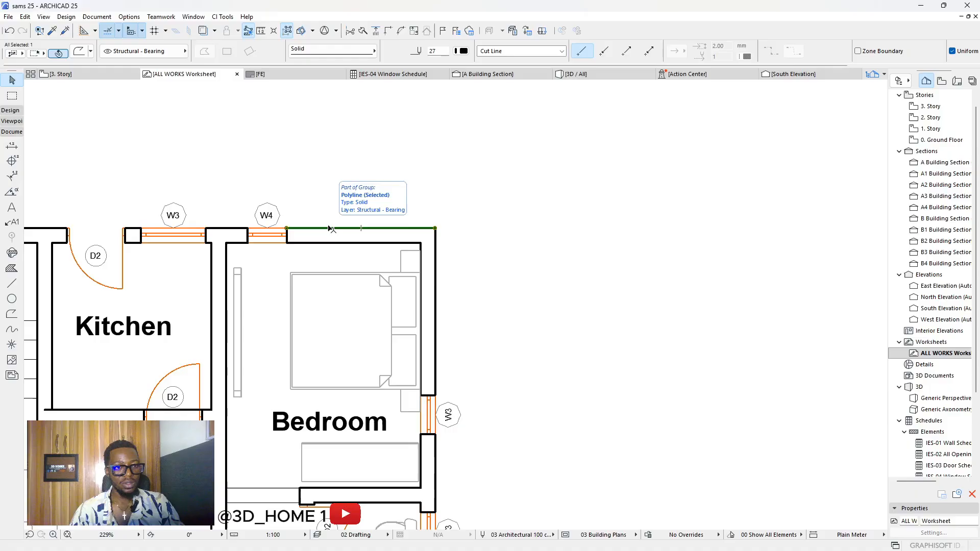
{"action": "key", "text": "Escape"}
{"action": "left_click", "coordinate": [329, 229]}
{"action": "key", "text": "Escape"}
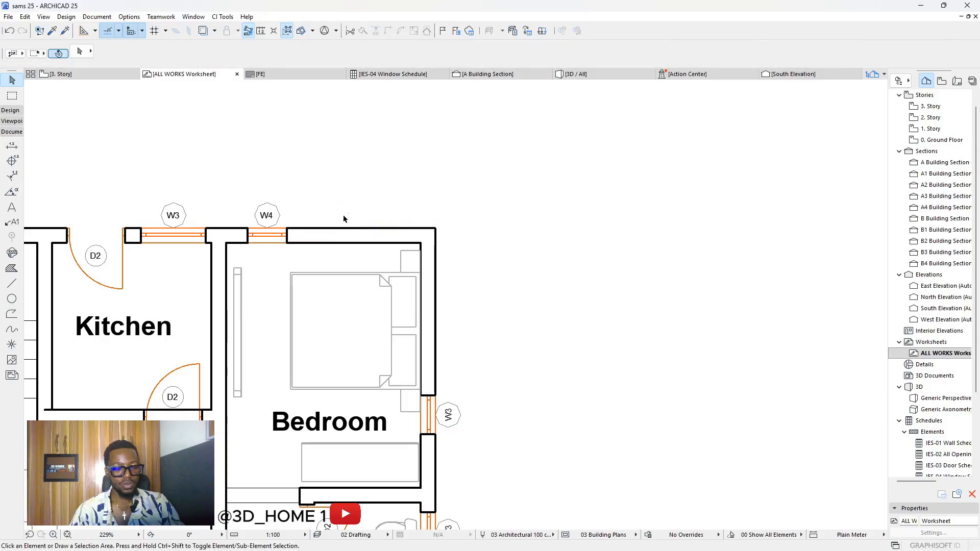
{"action": "scroll", "coordinate": [337, 218], "scroll_direction": "down", "scroll_amount": 3}
{"action": "left_click", "coordinate": [12, 269]}
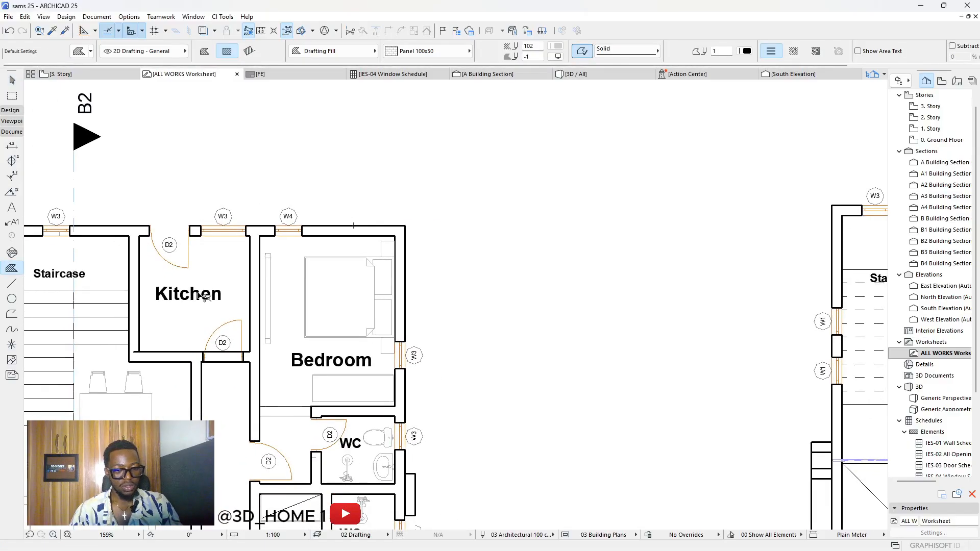
{"action": "key", "text": "ctrl+a"}
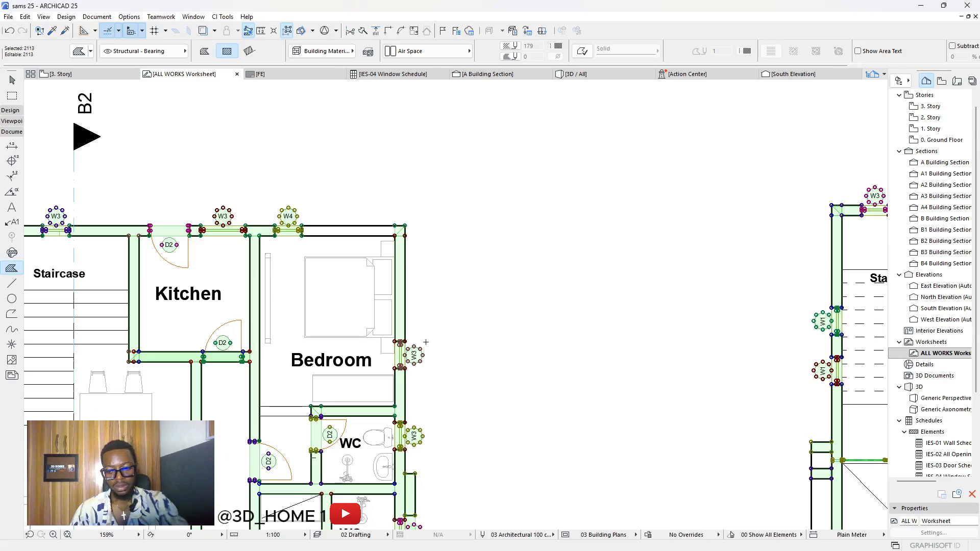
{"action": "key", "text": "Escape"}
{"action": "scroll", "coordinate": [396, 280], "scroll_direction": "down", "scroll_amount": 5}
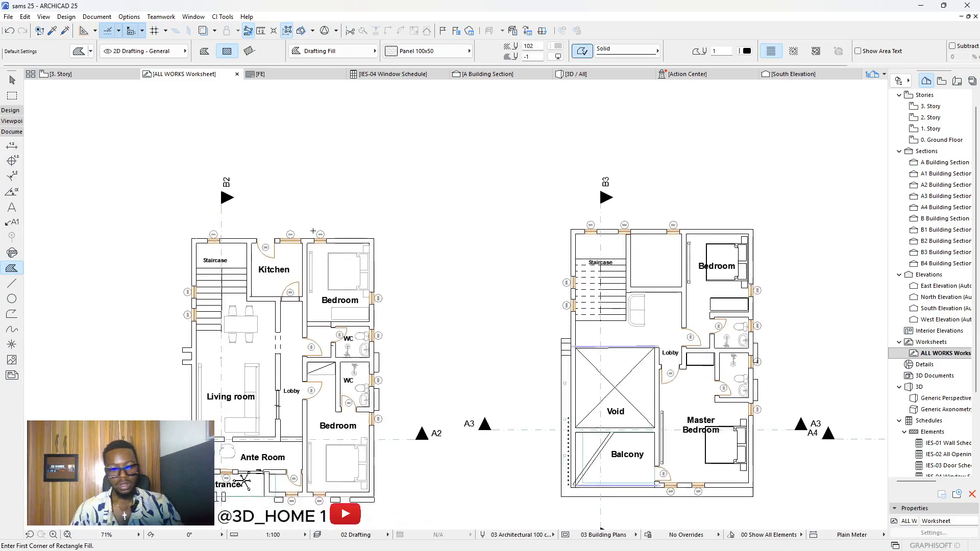
{"action": "scroll", "coordinate": [311, 295], "scroll_direction": "up", "scroll_amount": 2}
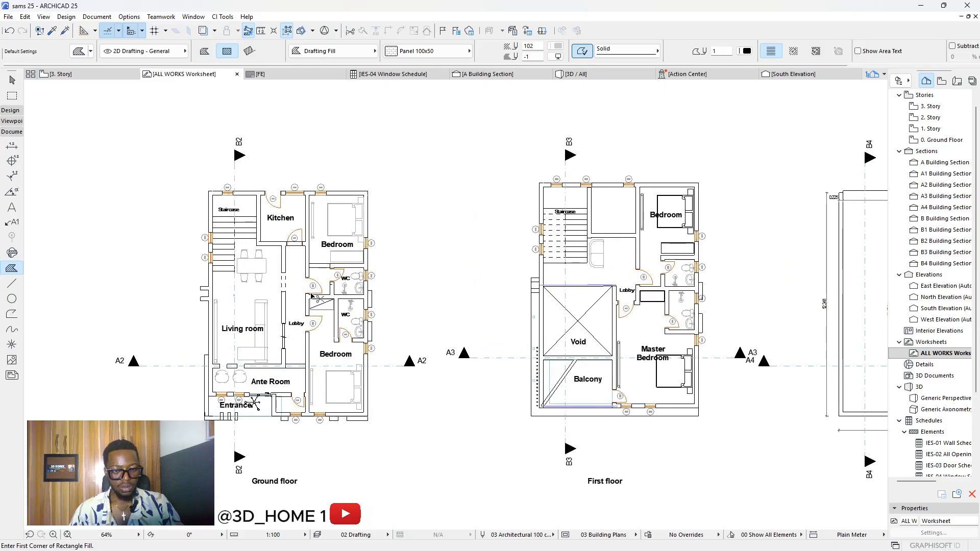
{"action": "scroll", "coordinate": [190, 259], "scroll_direction": "up", "scroll_amount": 2}
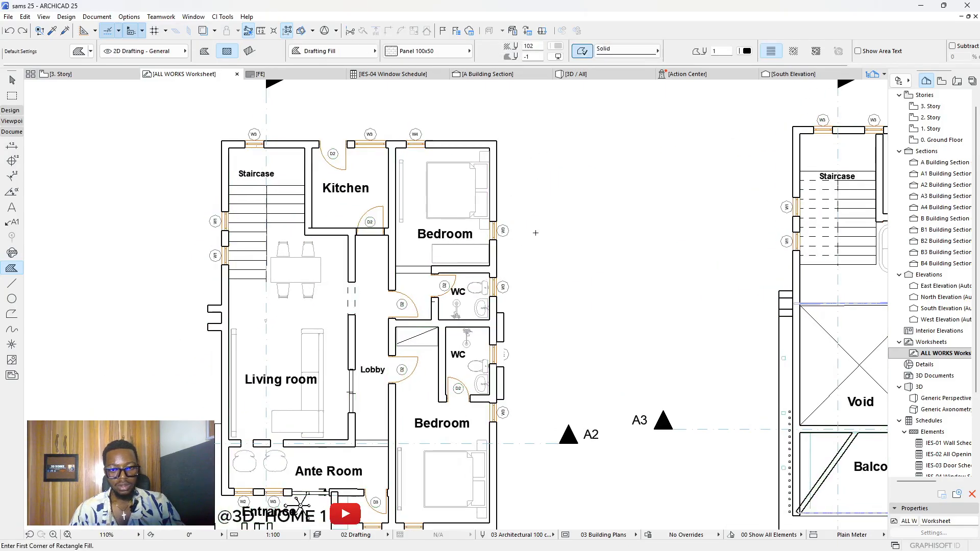
{"action": "key", "text": "Escape"}
{"action": "left_click", "coordinate": [11, 269]}
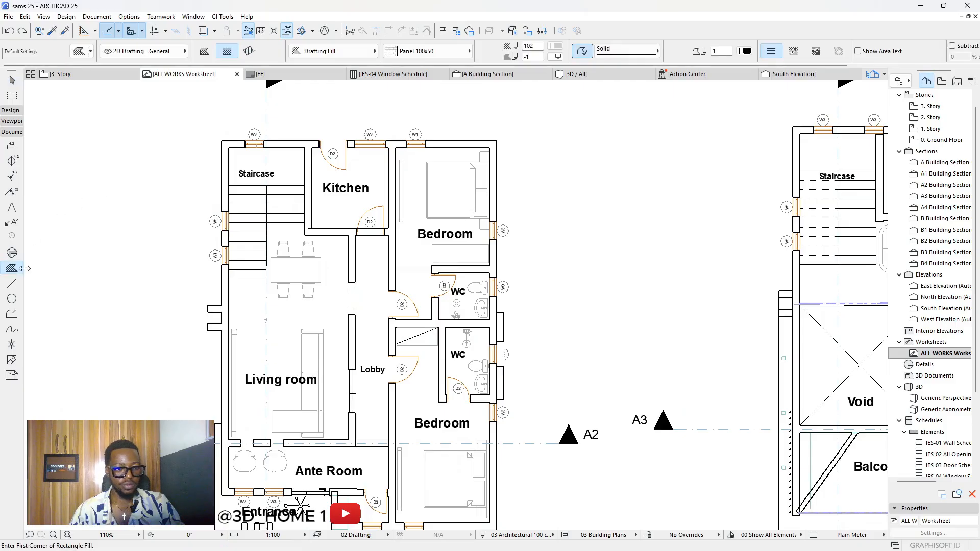
{"action": "scroll", "coordinate": [440, 261], "scroll_direction": "down", "scroll_amount": 9}
{"action": "scroll", "coordinate": [442, 260], "scroll_direction": "up", "scroll_amount": 4}
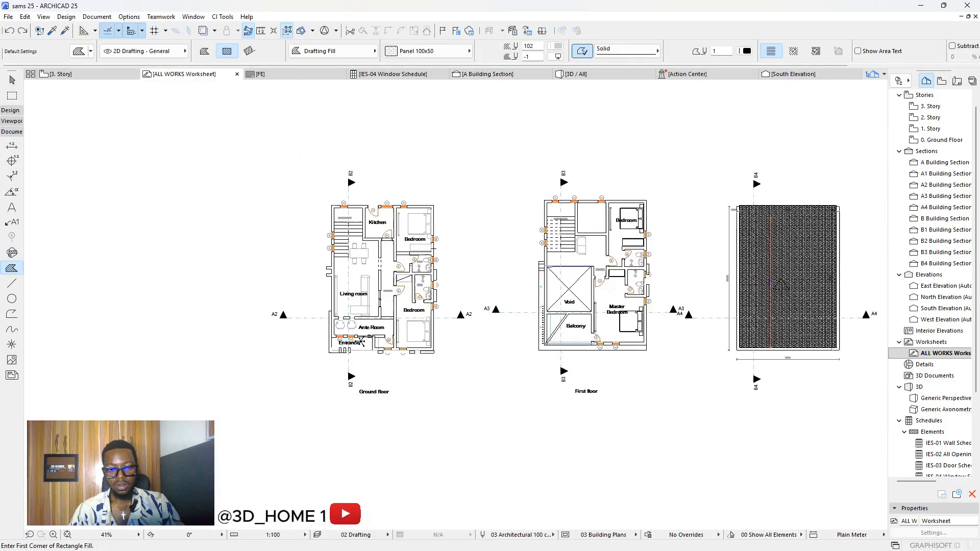
{"action": "key", "text": "ctrl+a"}
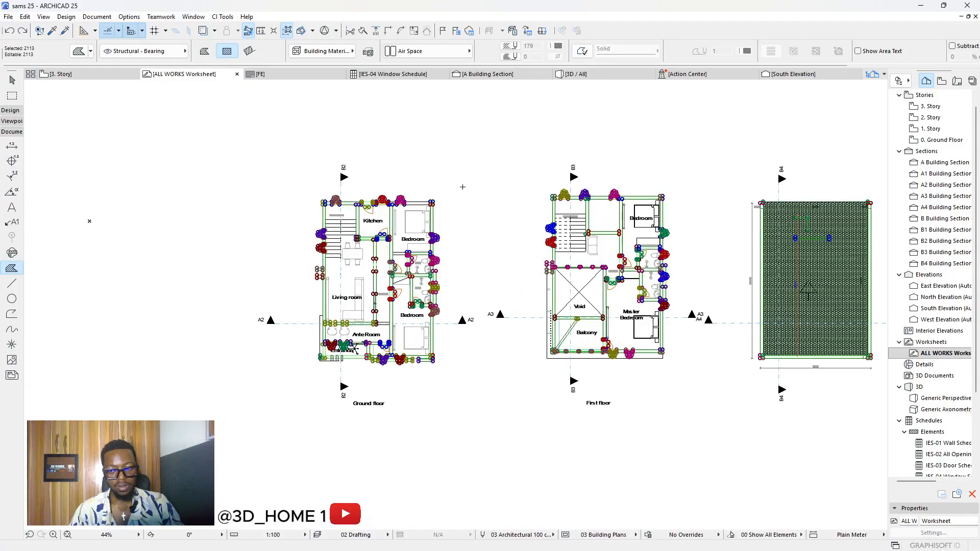
{"action": "scroll", "coordinate": [462, 186], "scroll_direction": "up", "scroll_amount": 2}
{"action": "scroll", "coordinate": [462, 187], "scroll_direction": "down", "scroll_amount": 2}
{"action": "scroll", "coordinate": [333, 225], "scroll_direction": "up", "scroll_amount": 5}
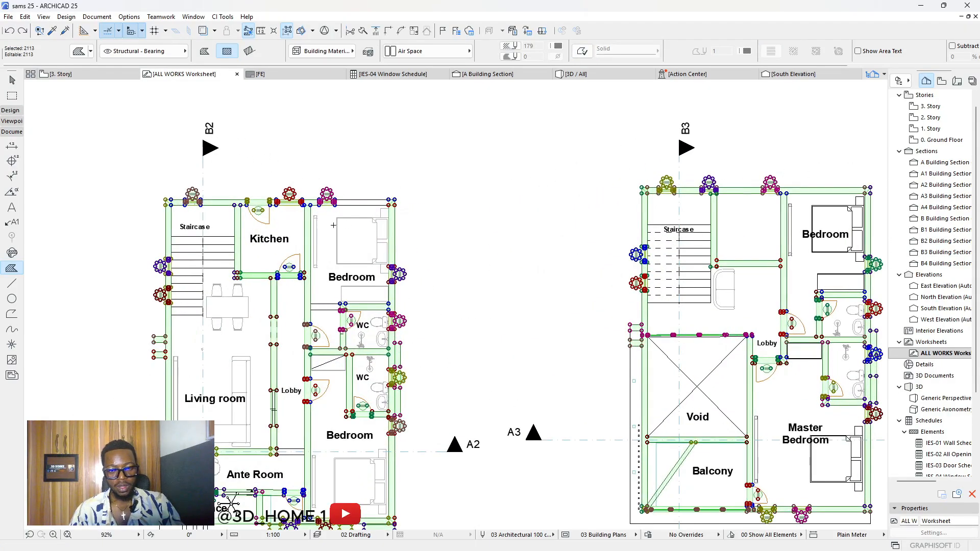
{"action": "scroll", "coordinate": [333, 225], "scroll_direction": "down", "scroll_amount": 3}
{"action": "scroll", "coordinate": [469, 245], "scroll_direction": "down", "scroll_amount": 1}
{"action": "scroll", "coordinate": [469, 245], "scroll_direction": "up", "scroll_amount": 3}
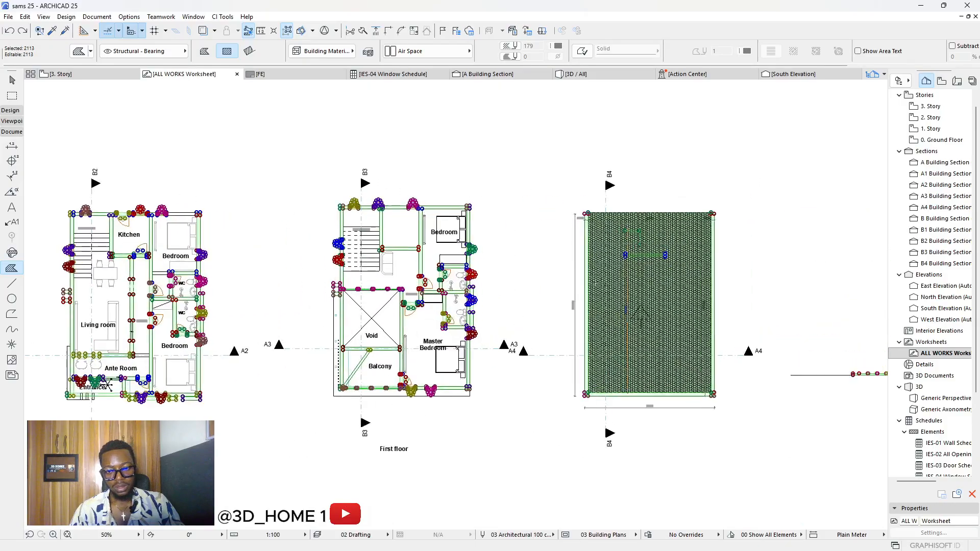
{"action": "key", "text": "shift"}
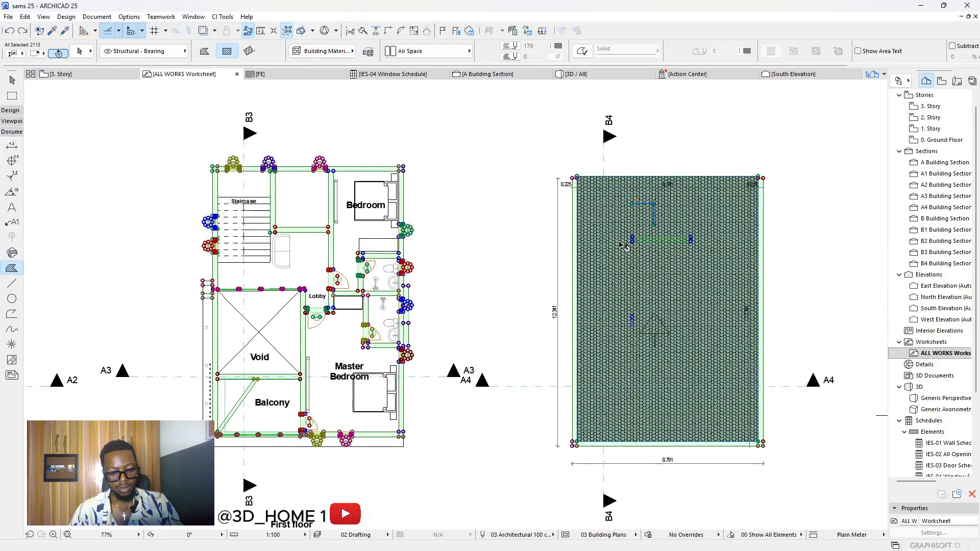
{"action": "left_click_drag", "start_coordinate": [605, 255], "coordinate": [615, 254], "text": "shift"}
{"action": "key", "text": "ctrl+z"}
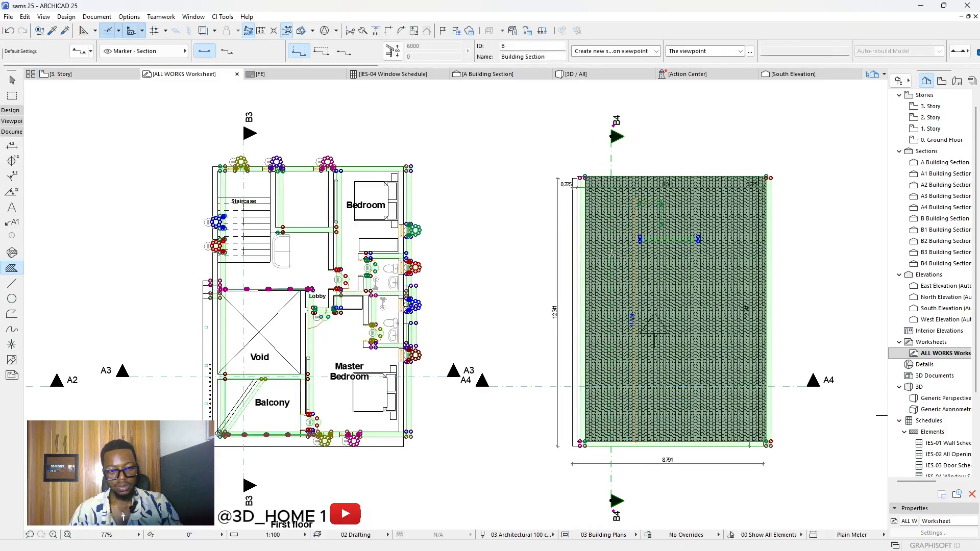
{"action": "key", "text": "Escape"}
{"action": "key", "text": "Escape"}
{"action": "scroll", "coordinate": [477, 203], "scroll_direction": "down", "scroll_amount": 3}
{"action": "scroll", "coordinate": [385, 210], "scroll_direction": "up", "scroll_amount": 2}
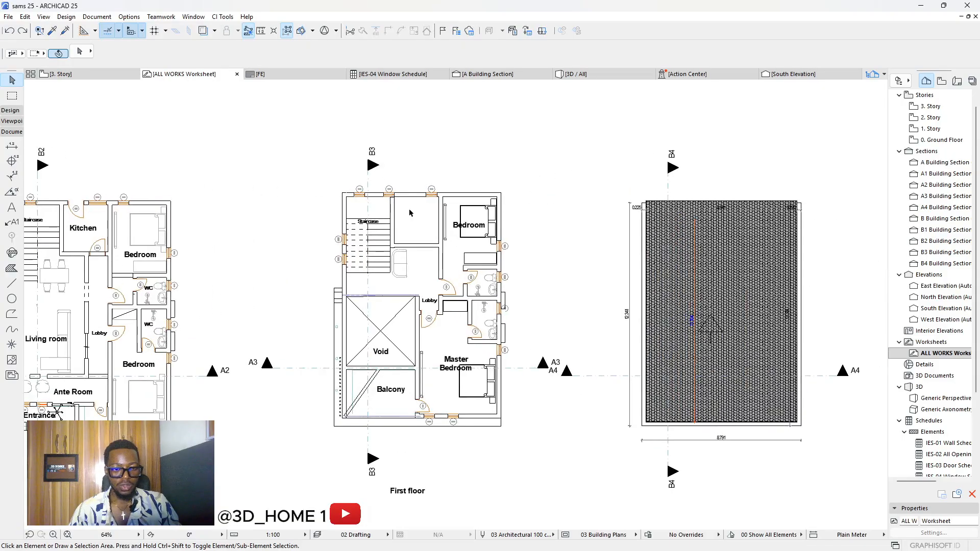
Step: Select the bedroom's east wall, the wall between the W3 windows and the wall below
{"action": "scroll", "coordinate": [214, 204], "scroll_direction": "down", "scroll_amount": 1}
{"action": "scroll", "coordinate": [213, 201], "scroll_direction": "up", "scroll_amount": 6}
{"action": "scroll", "coordinate": [519, 236], "scroll_direction": "up", "scroll_amount": 1}
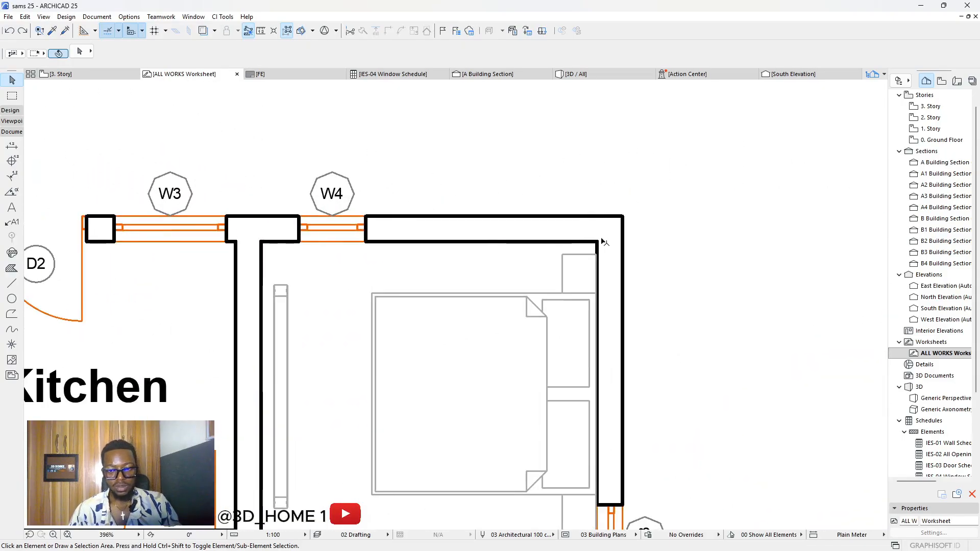
{"action": "left_click", "coordinate": [587, 256]}
{"action": "scroll", "coordinate": [615, 252], "scroll_direction": "down", "scroll_amount": 6}
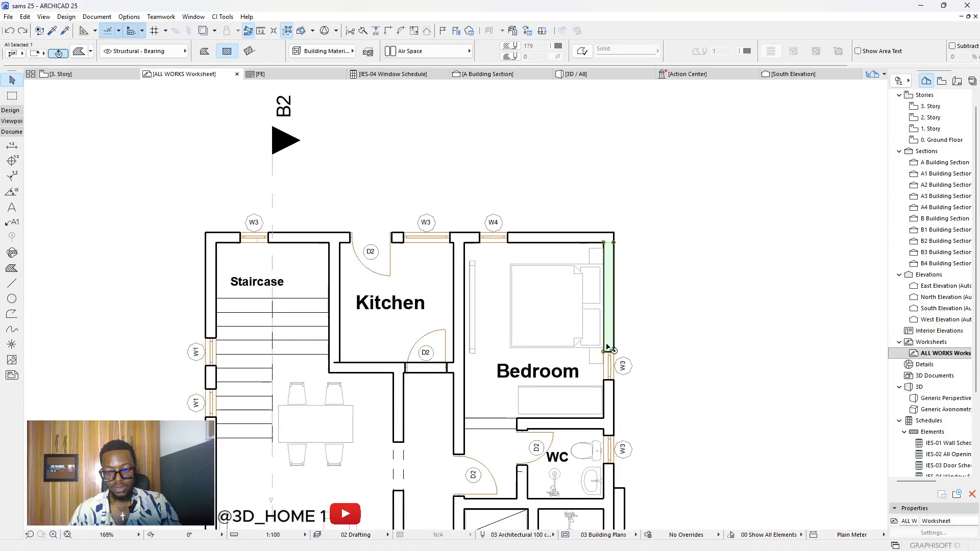
{"action": "scroll", "coordinate": [612, 294], "scroll_direction": "up", "scroll_amount": 3}
{"action": "scroll", "coordinate": [607, 303], "scroll_direction": "down", "scroll_amount": 2}
{"action": "scroll", "coordinate": [614, 351], "scroll_direction": "up", "scroll_amount": 5}
{"action": "scroll", "coordinate": [613, 351], "scroll_direction": "up", "scroll_amount": 4}
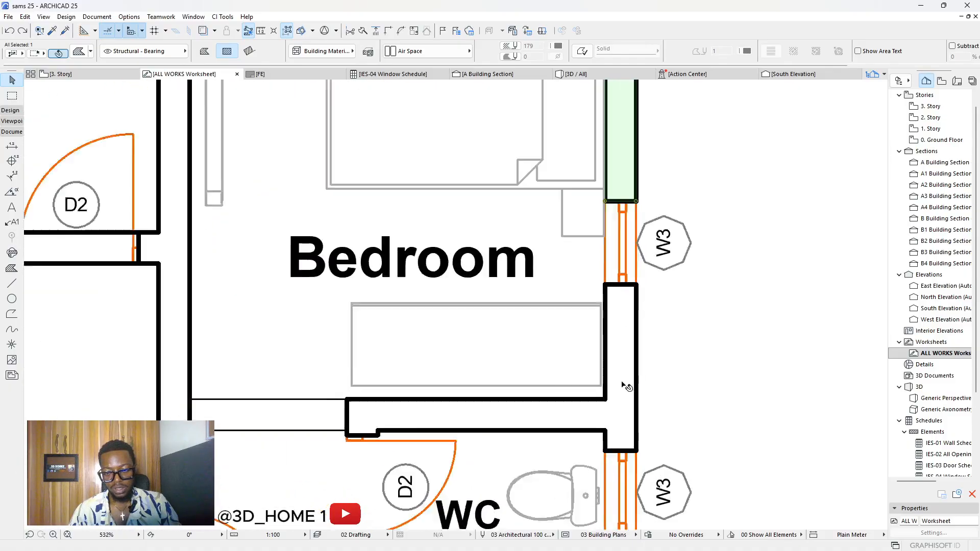
{"action": "left_click", "coordinate": [610, 317]}
{"action": "left_click", "coordinate": [545, 434]}
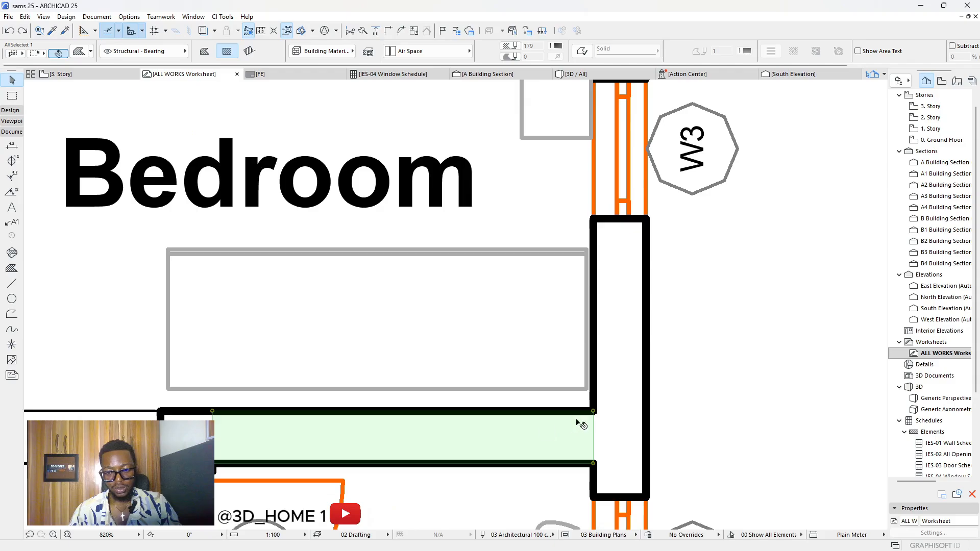
Step: Try selecting the wall piers and horizontal wall end piece, then clear the selection
{"action": "key", "text": "Escape"}
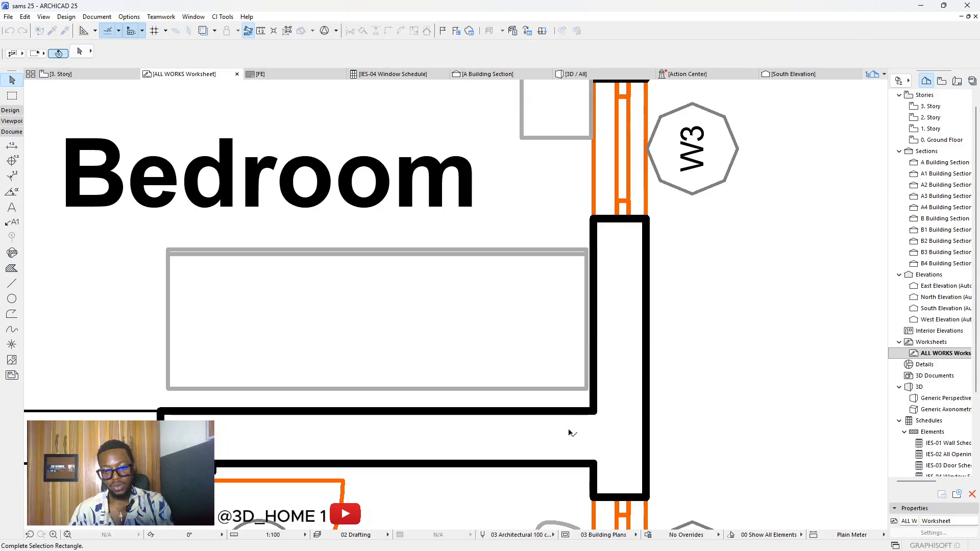
{"action": "left_click", "coordinate": [624, 427]}
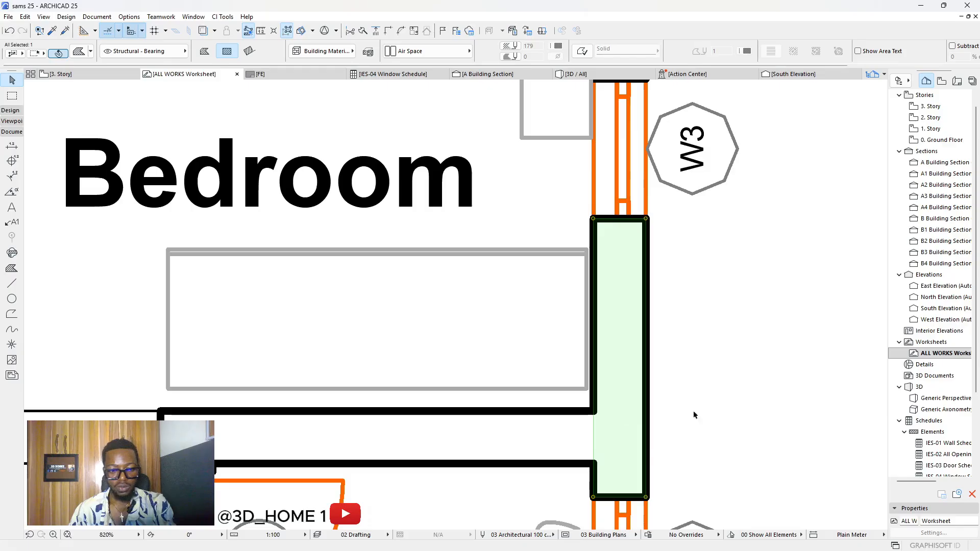
{"action": "key", "text": "Escape"}
{"action": "left_click", "coordinate": [620, 327]}
{"action": "key", "text": "Escape"}
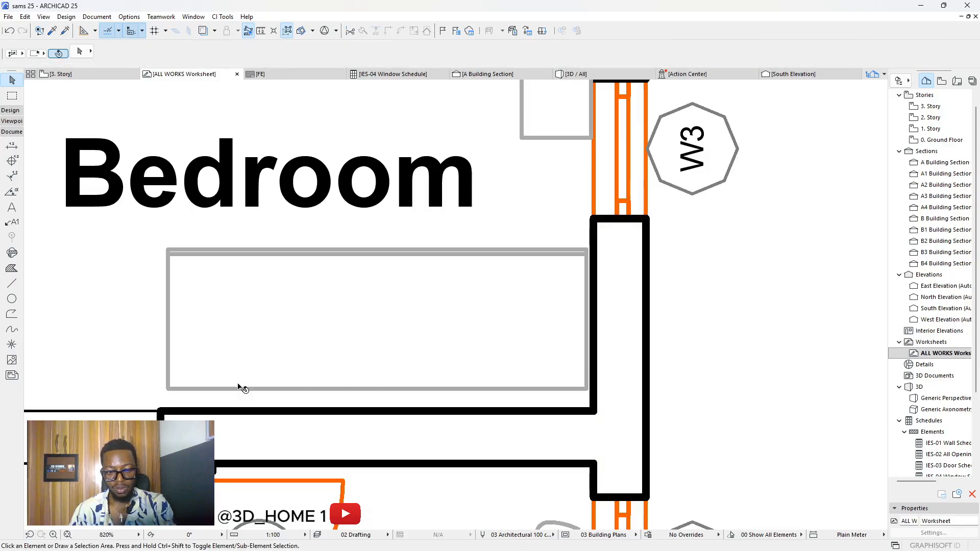
{"action": "left_click", "coordinate": [192, 418]}
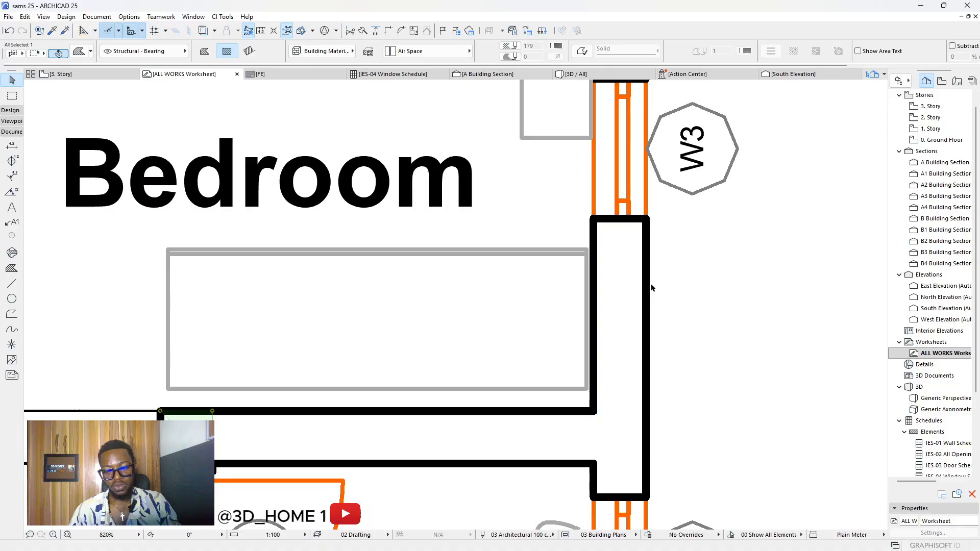
{"action": "key", "text": "Escape"}
{"action": "mouse_move", "coordinate": [670, 257]}
{"action": "left_mouse_down"}
{"action": "mouse_move", "coordinate": [627, 253]}
{"action": "mouse_move", "coordinate": [652, 253]}
{"action": "left_mouse_up"}
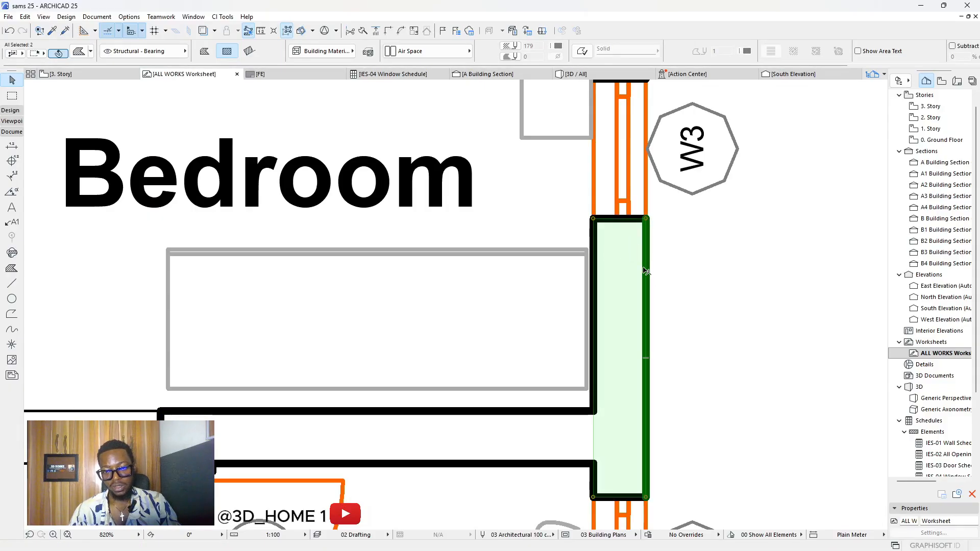
{"action": "key", "text": "Escape"}
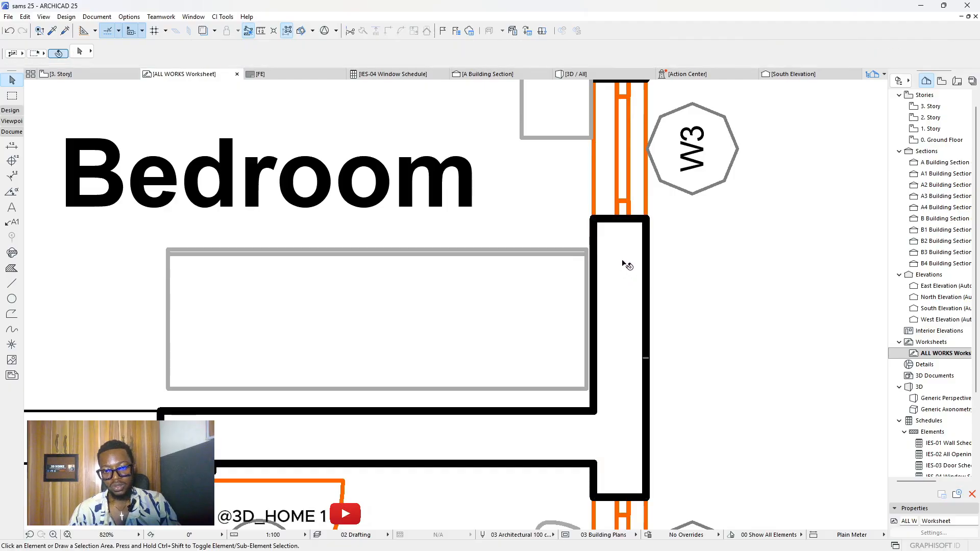
Step: With the Fill tool active, select every element on the ALL WORKS worksheet
{"action": "scroll", "coordinate": [623, 270], "scroll_direction": "down", "scroll_amount": 9}
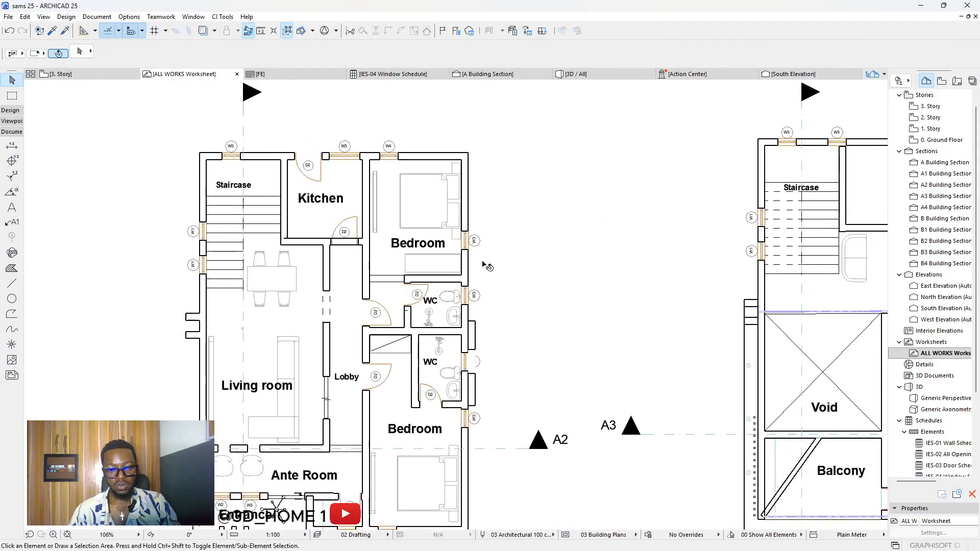
{"action": "scroll", "coordinate": [467, 256], "scroll_direction": "down", "scroll_amount": 4}
{"action": "scroll", "coordinate": [459, 247], "scroll_direction": "up", "scroll_amount": 2}
{"action": "scroll", "coordinate": [449, 241], "scroll_direction": "down", "scroll_amount": 3}
{"action": "scroll", "coordinate": [449, 241], "scroll_direction": "up", "scroll_amount": 2}
{"action": "scroll", "coordinate": [366, 233], "scroll_direction": "down", "scroll_amount": 2}
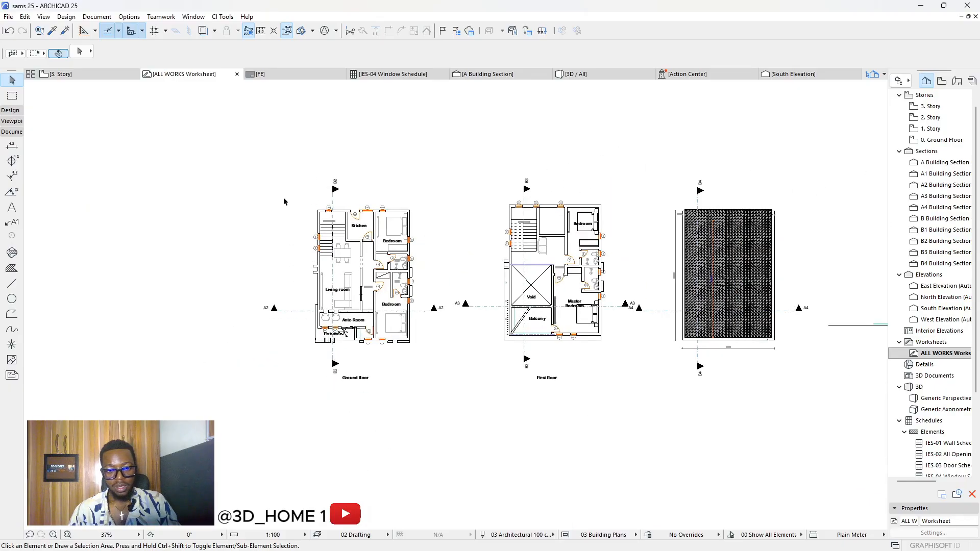
{"action": "left_click", "coordinate": [12, 269]}
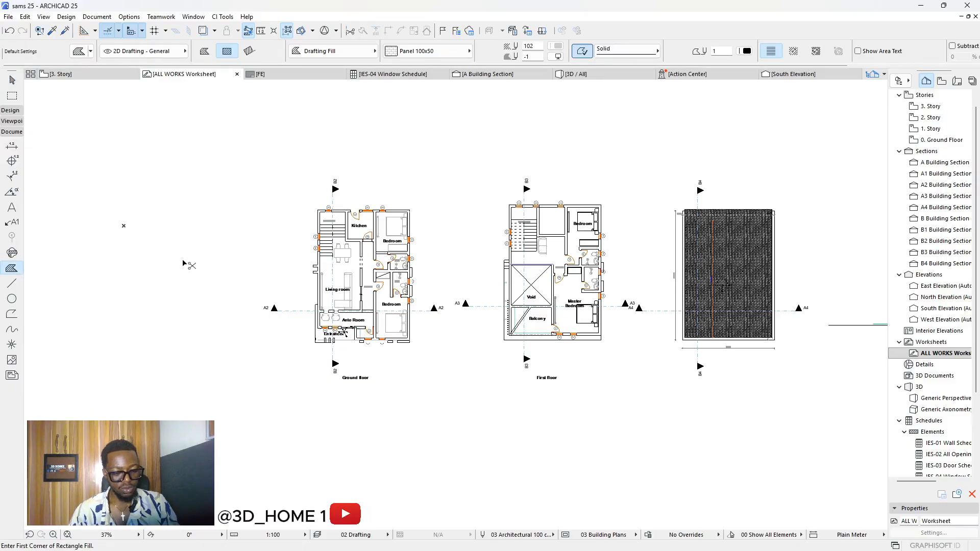
{"action": "key", "text": "ctrl+a"}
{"action": "scroll", "coordinate": [260, 276], "scroll_direction": "down", "scroll_amount": 2}
{"action": "scroll", "coordinate": [625, 284], "scroll_direction": "up", "scroll_amount": 2}
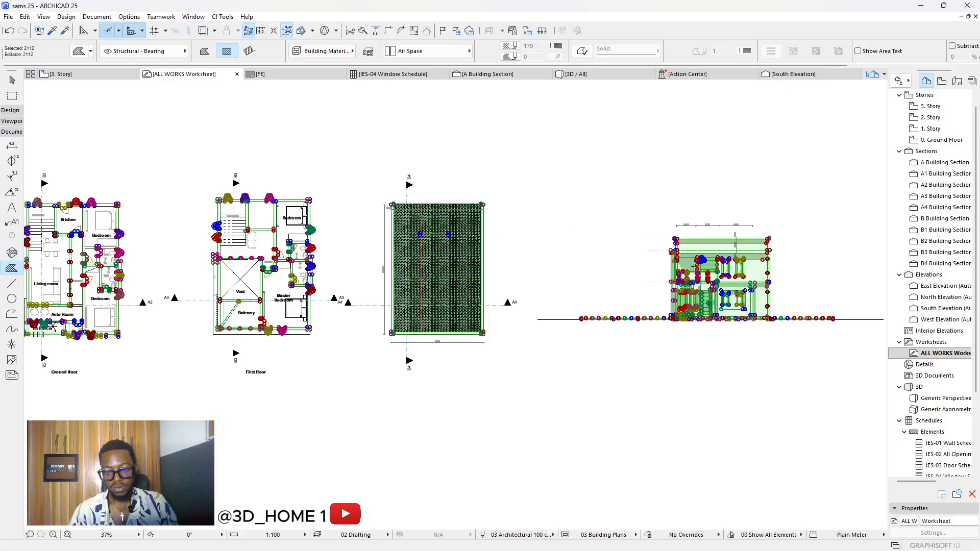
Step: Zoom to the roof plan and exclude its tile fill from the current selection
{"action": "scroll", "coordinate": [392, 242], "scroll_direction": "up", "scroll_amount": 3}
{"action": "scroll", "coordinate": [467, 227], "scroll_direction": "down", "scroll_amount": 3}
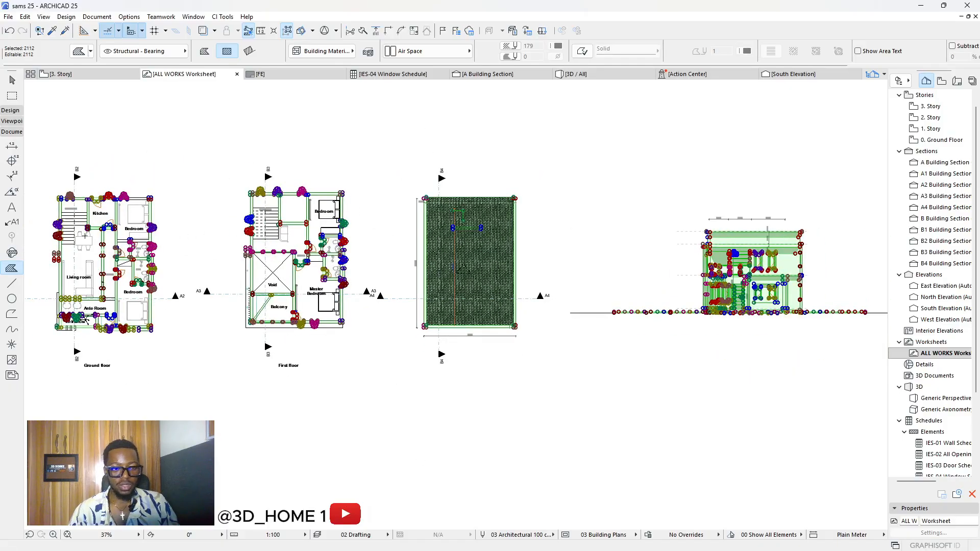
{"action": "scroll", "coordinate": [390, 221], "scroll_direction": "down", "scroll_amount": 2}
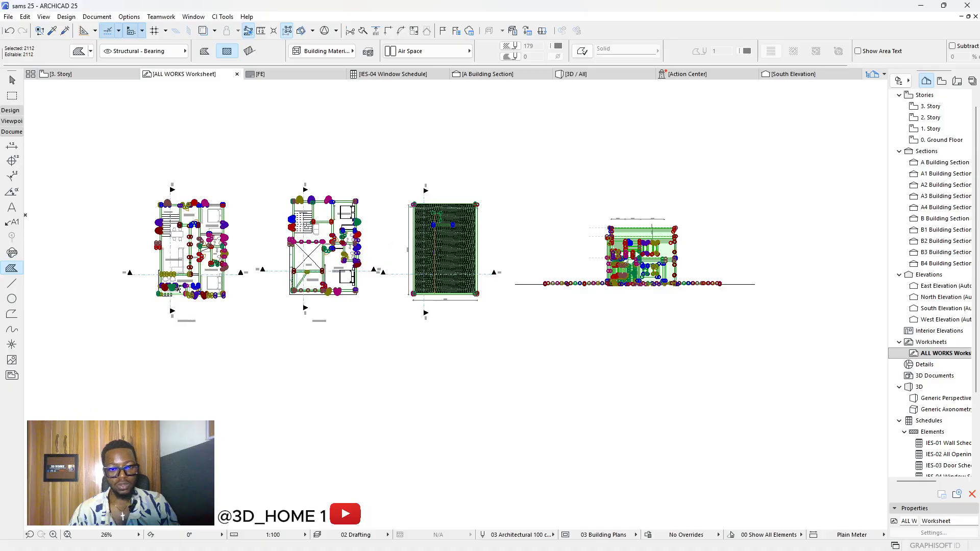
{"action": "scroll", "coordinate": [179, 289], "scroll_direction": "up", "scroll_amount": 2}
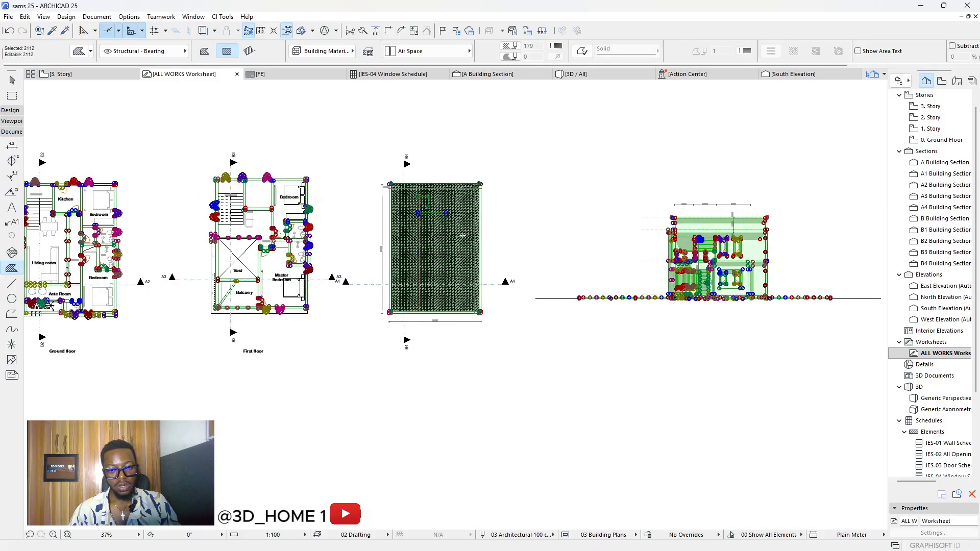
{"action": "scroll", "coordinate": [447, 239], "scroll_direction": "up", "scroll_amount": 3}
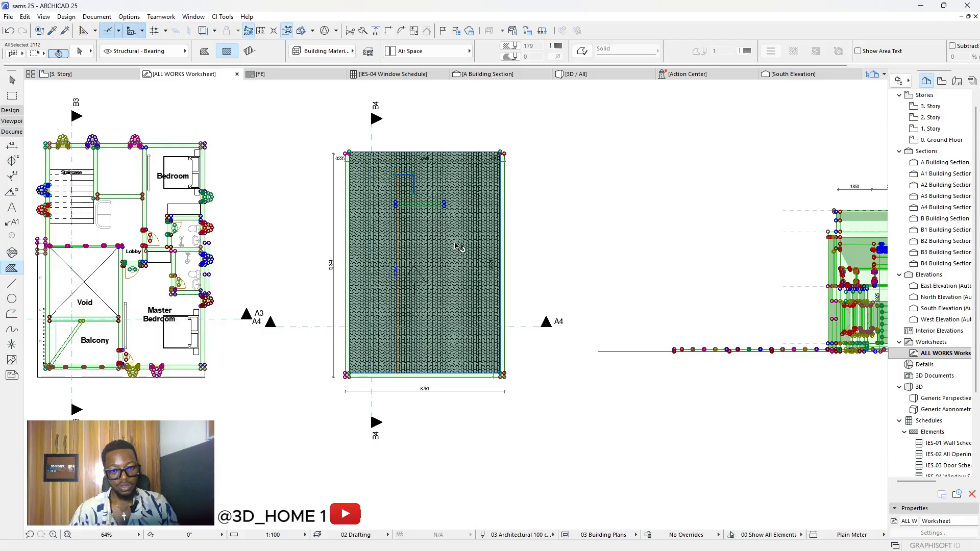
{"action": "left_click", "coordinate": [506, 245], "text": "shift"}
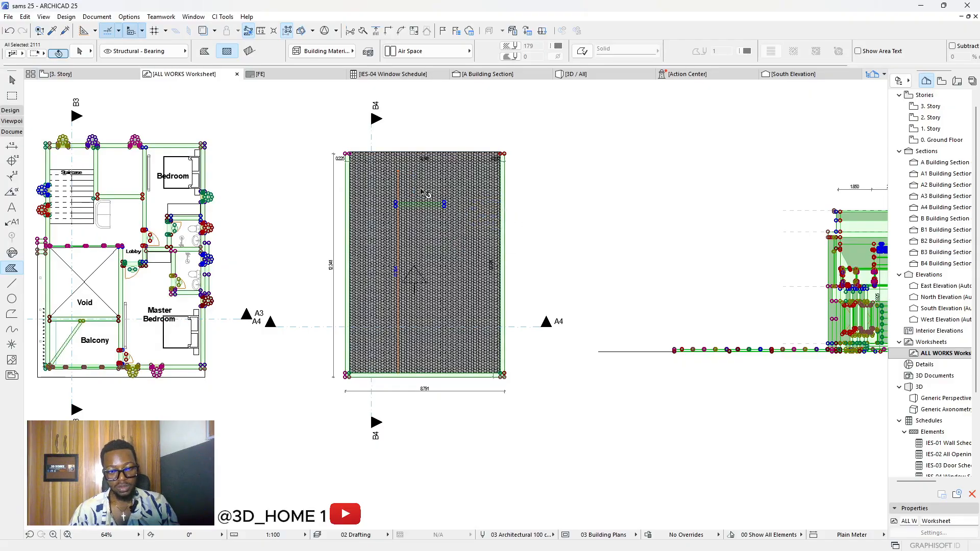
Step: Zoom around the first-floor plan and clear the selection, keeping the Fill tool active
{"action": "scroll", "coordinate": [503, 181], "scroll_direction": "up", "scroll_amount": 5}
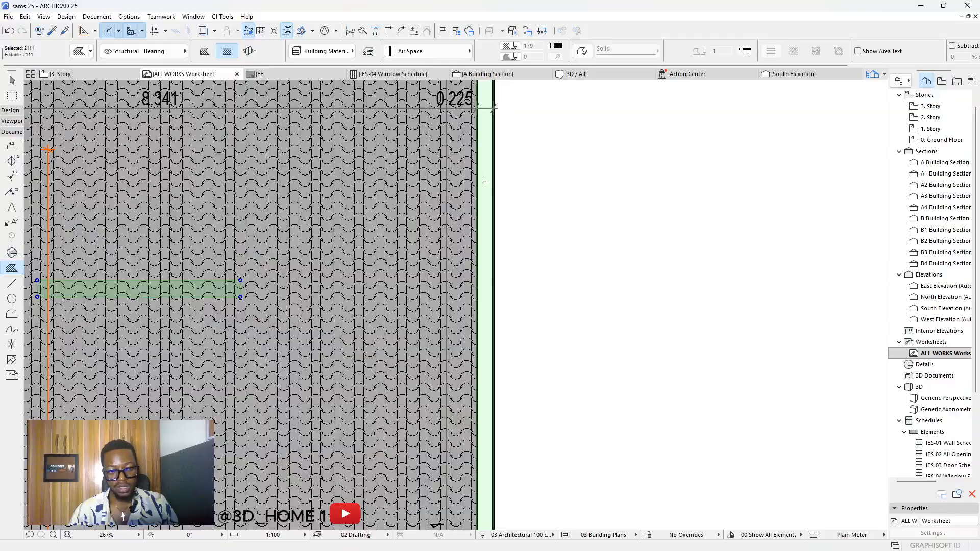
{"action": "scroll", "coordinate": [489, 193], "scroll_direction": "down", "scroll_amount": 6}
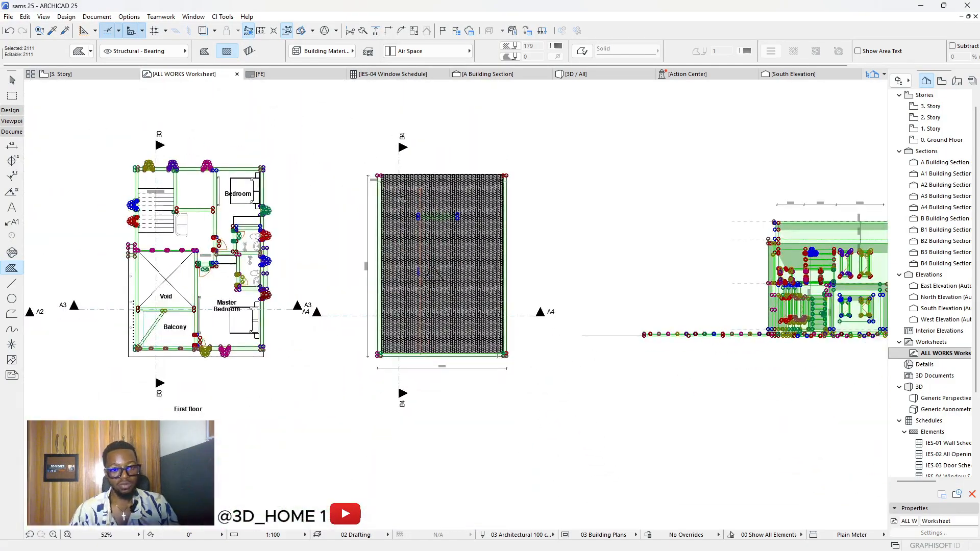
{"action": "scroll", "coordinate": [401, 198], "scroll_direction": "up", "scroll_amount": 2}
{"action": "scroll", "coordinate": [477, 200], "scroll_direction": "down", "scroll_amount": 3}
{"action": "scroll", "coordinate": [201, 212], "scroll_direction": "up", "scroll_amount": 4}
{"action": "scroll", "coordinate": [464, 236], "scroll_direction": "down", "scroll_amount": 1}
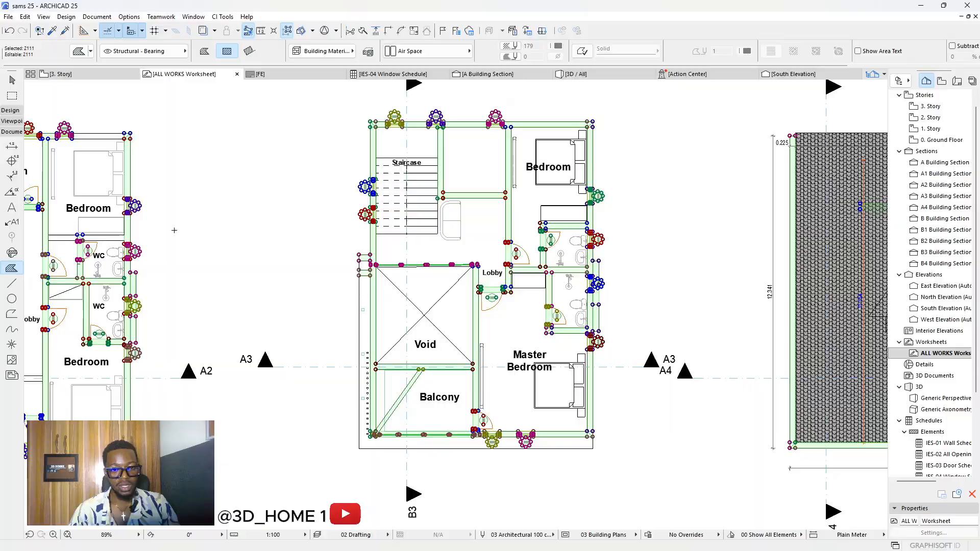
{"action": "scroll", "coordinate": [174, 230], "scroll_direction": "up", "scroll_amount": 4}
{"action": "scroll", "coordinate": [275, 213], "scroll_direction": "down", "scroll_amount": 2}
{"action": "scroll", "coordinate": [229, 161], "scroll_direction": "up", "scroll_amount": 2}
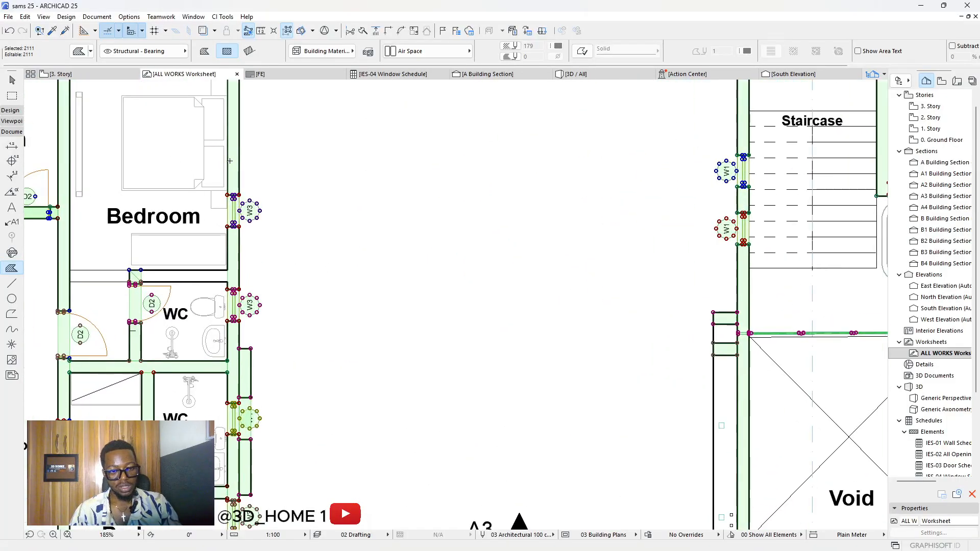
{"action": "key", "text": "Escape"}
{"action": "scroll", "coordinate": [220, 224], "scroll_direction": "down", "scroll_amount": 4}
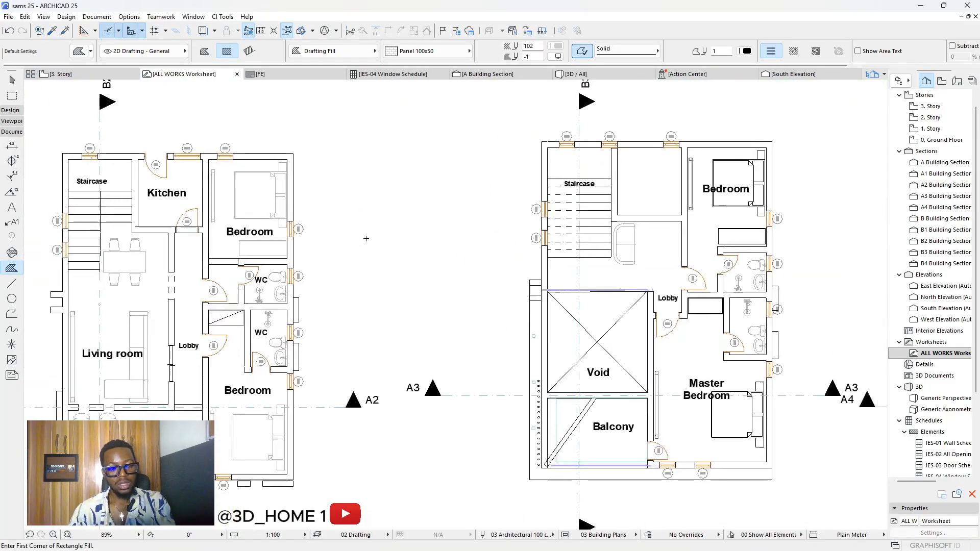
{"action": "scroll", "coordinate": [220, 224], "scroll_direction": "up", "scroll_amount": 1}
{"action": "scroll", "coordinate": [301, 176], "scroll_direction": "up", "scroll_amount": 9}
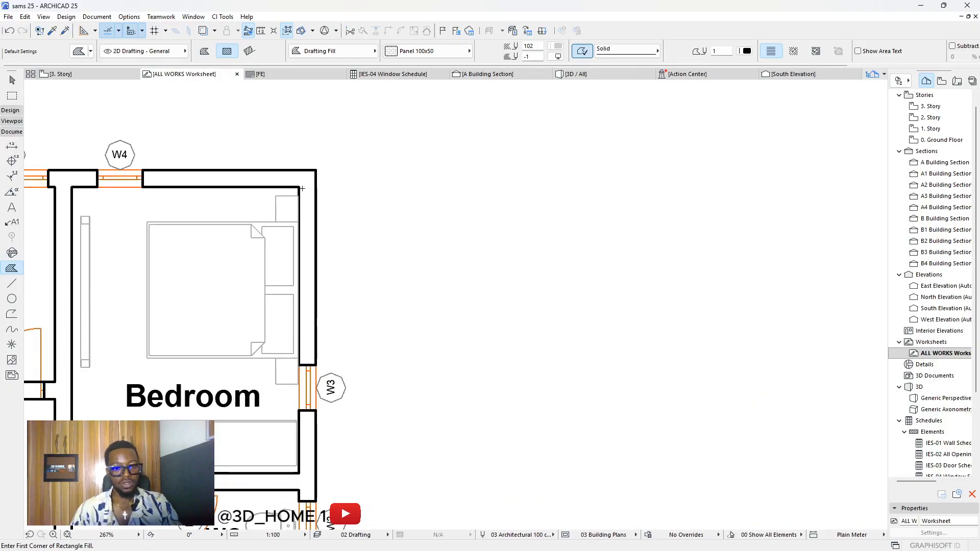
{"action": "key", "text": "Escape"}
{"action": "scroll", "coordinate": [308, 194], "scroll_direction": "up", "scroll_amount": 2}
{"action": "scroll", "coordinate": [308, 194], "scroll_direction": "up", "scroll_amount": 1}
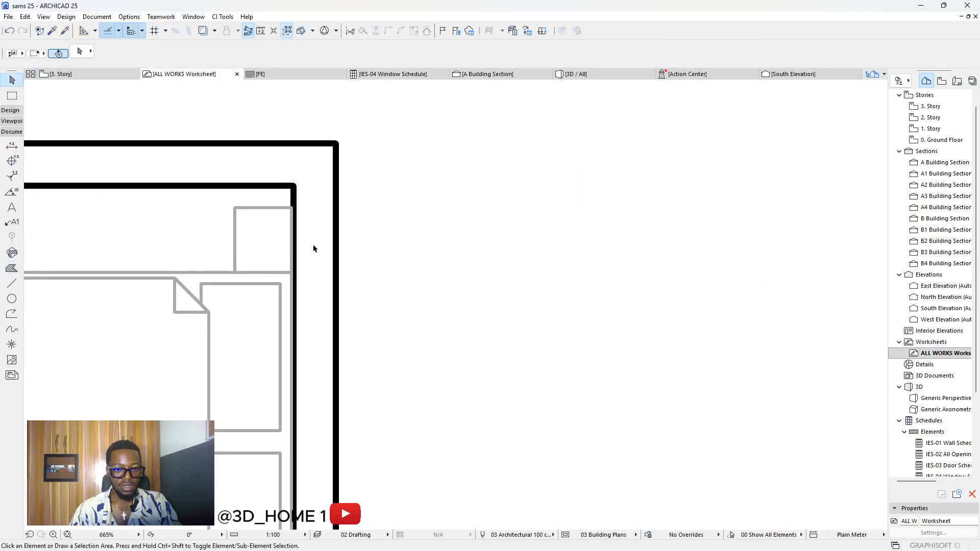
{"action": "left_click_drag", "start_coordinate": [312, 193], "coordinate": [254, 160]}
{"action": "key", "text": "Escape"}
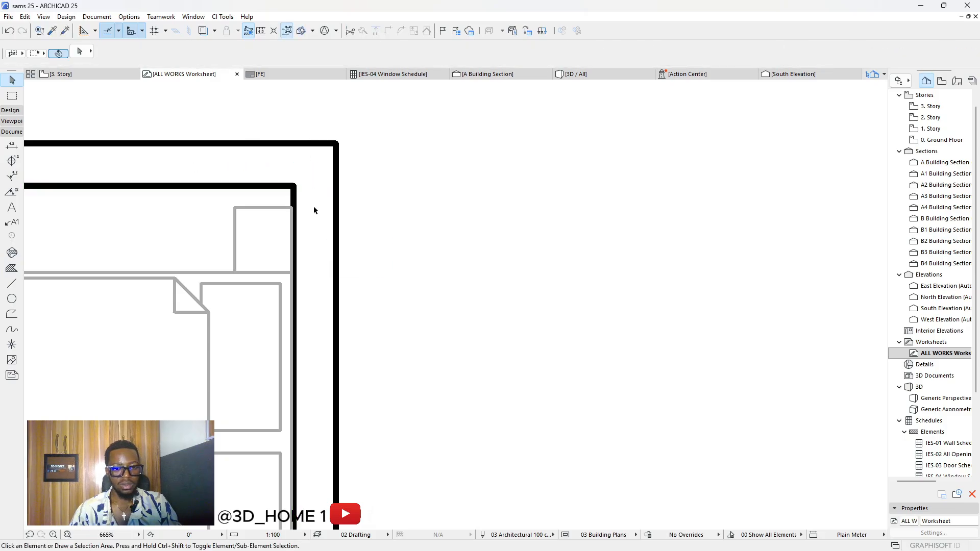
{"action": "scroll", "coordinate": [207, 250], "scroll_direction": "down", "scroll_amount": 10}
{"action": "scroll", "coordinate": [203, 232], "scroll_direction": "down", "scroll_amount": 4}
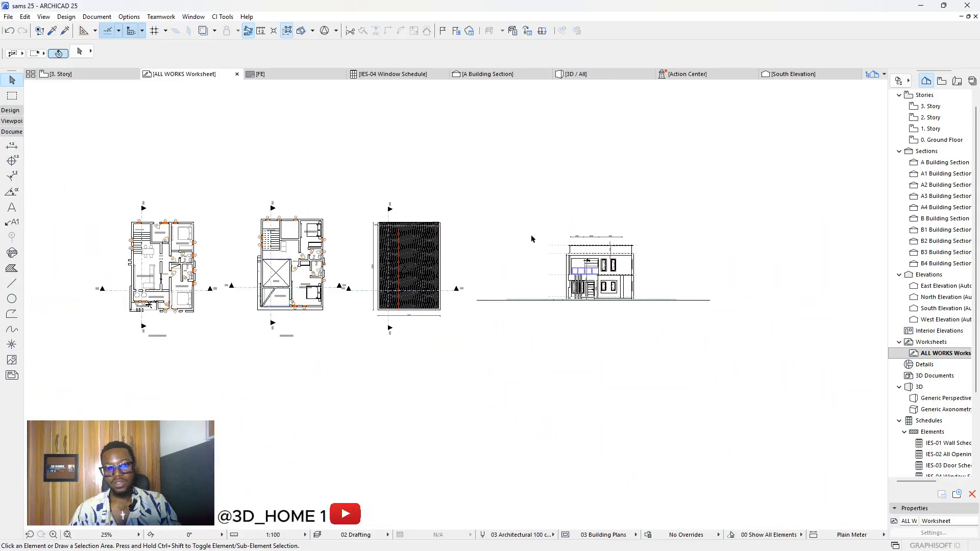
{"action": "scroll", "coordinate": [597, 260], "scroll_direction": "up", "scroll_amount": 8}
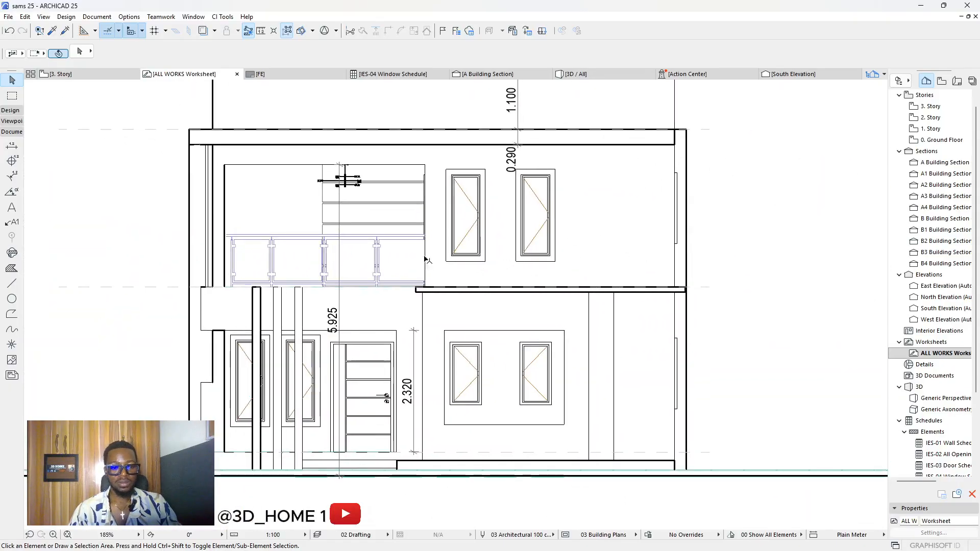
{"action": "scroll", "coordinate": [500, 204], "scroll_direction": "down", "scroll_amount": 3}
{"action": "scroll", "coordinate": [510, 188], "scroll_direction": "up", "scroll_amount": 3}
{"action": "left_click", "coordinate": [548, 176]}
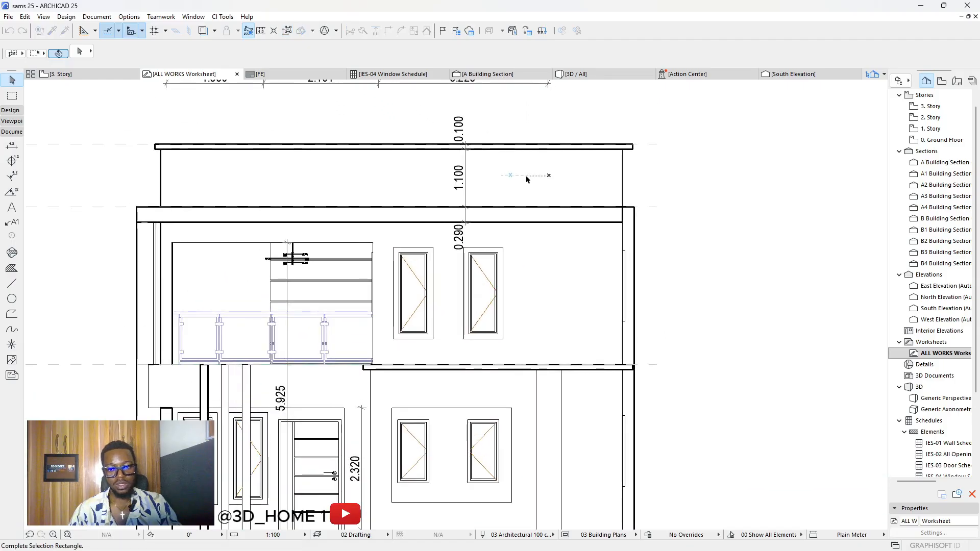
{"action": "left_click", "coordinate": [514, 185]}
{"action": "scroll", "coordinate": [506, 197], "scroll_direction": "down", "scroll_amount": 10}
{"action": "scroll", "coordinate": [433, 208], "scroll_direction": "up", "scroll_amount": 3}
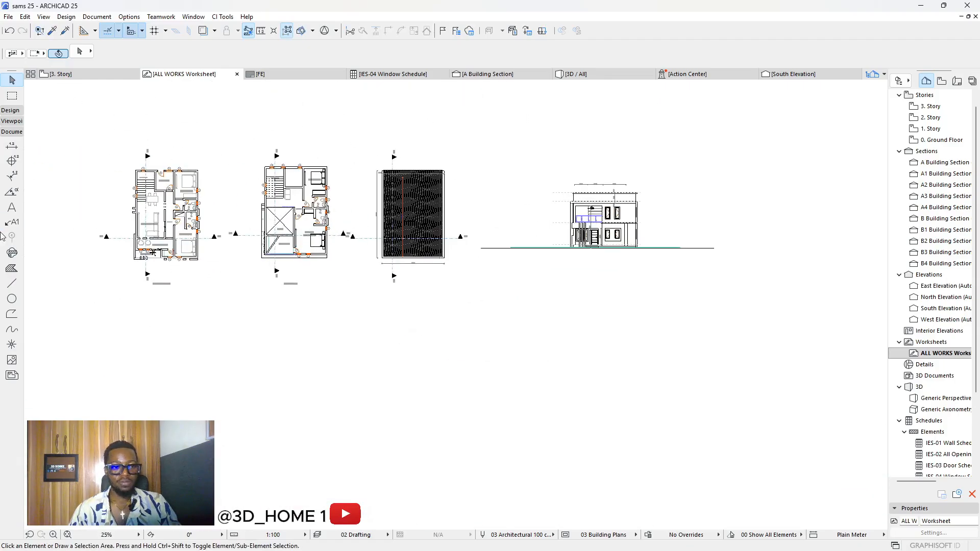
{"action": "left_click", "coordinate": [11, 268]}
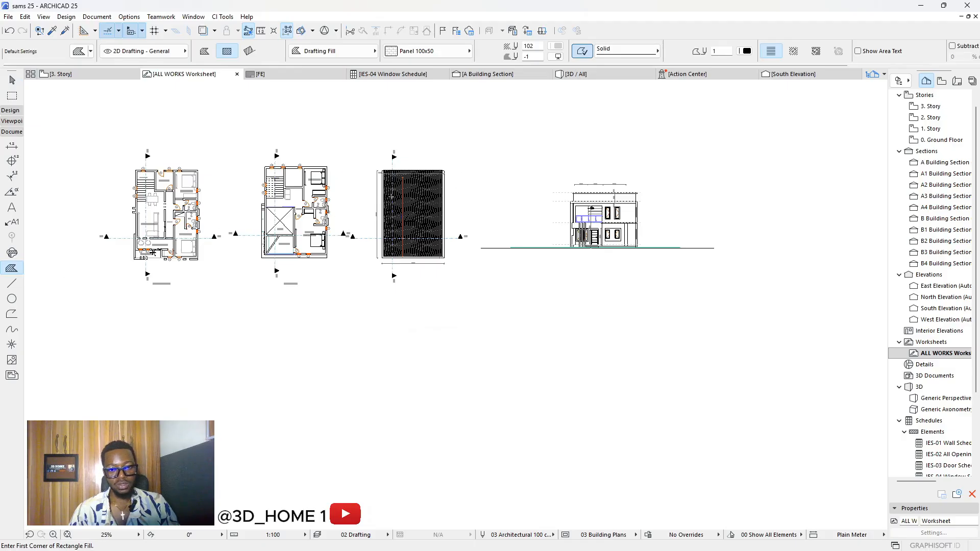
{"action": "left_click", "coordinate": [411, 229], "text": "shift"}
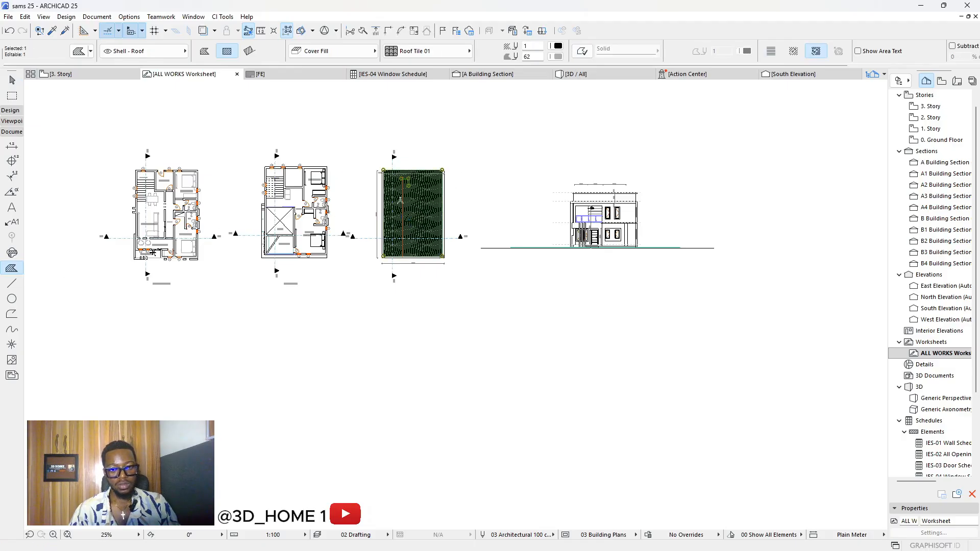
{"action": "scroll", "coordinate": [390, 169], "scroll_direction": "up", "scroll_amount": 2}
{"action": "key", "text": "Escape"}
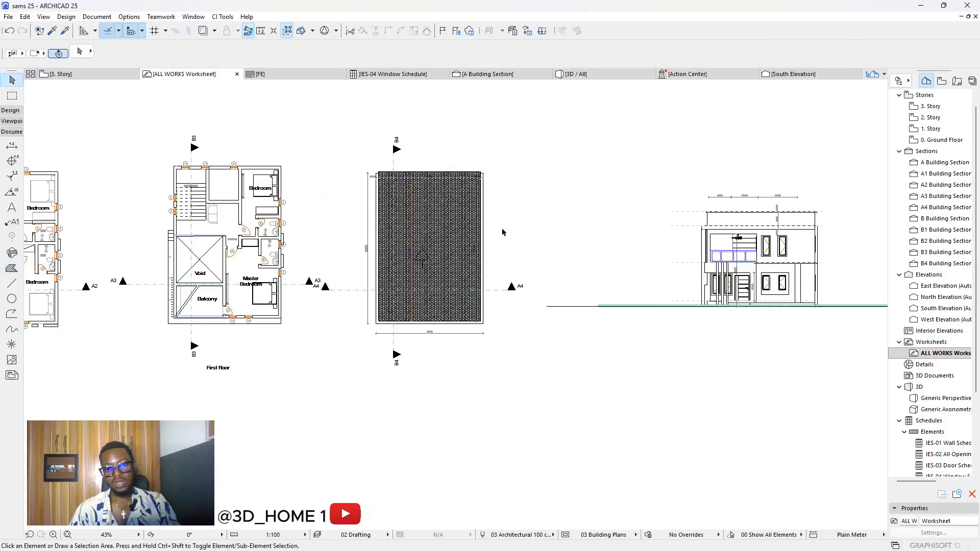
{"action": "scroll", "coordinate": [586, 292], "scroll_direction": "down", "scroll_amount": 3}
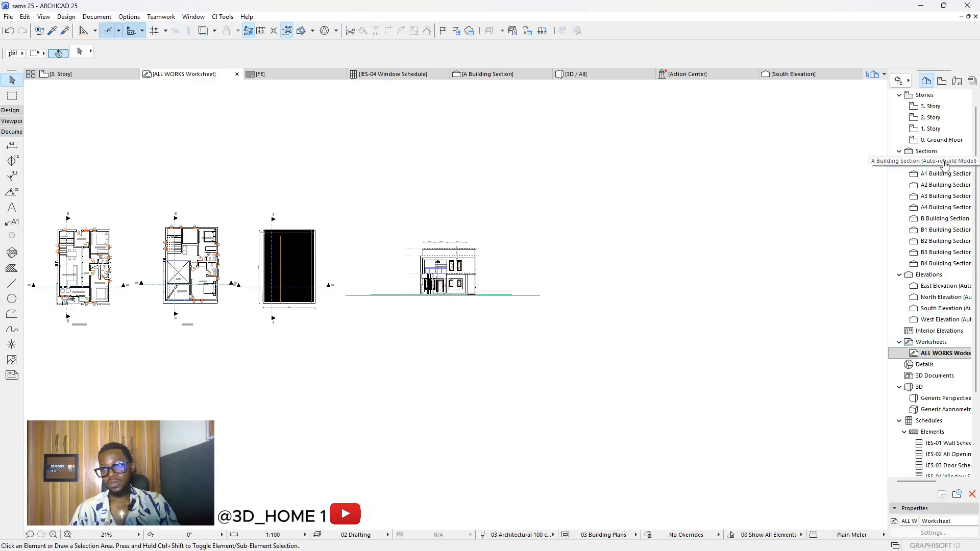
{"action": "scroll", "coordinate": [454, 268], "scroll_direction": "up", "scroll_amount": 4}
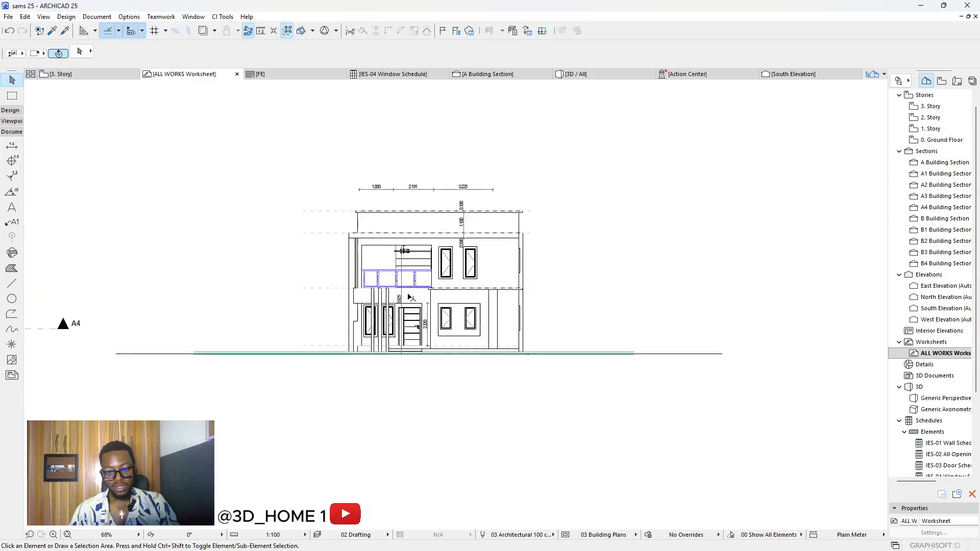
{"action": "scroll", "coordinate": [434, 261], "scroll_direction": "down", "scroll_amount": 2}
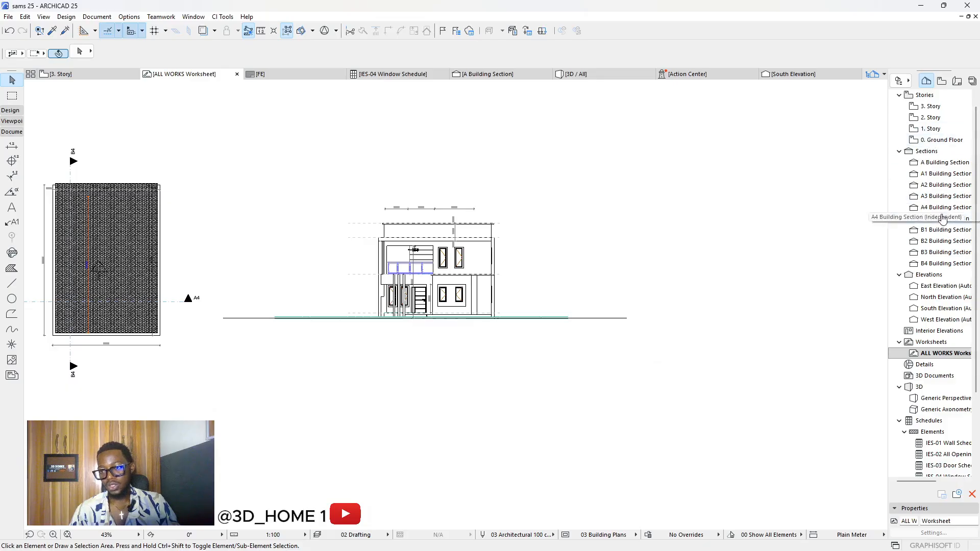
Step: Open the West Elevation, marquee-select its elements, then return to the ALL WORKS worksheet
{"action": "double_click", "coordinate": [938, 319]}
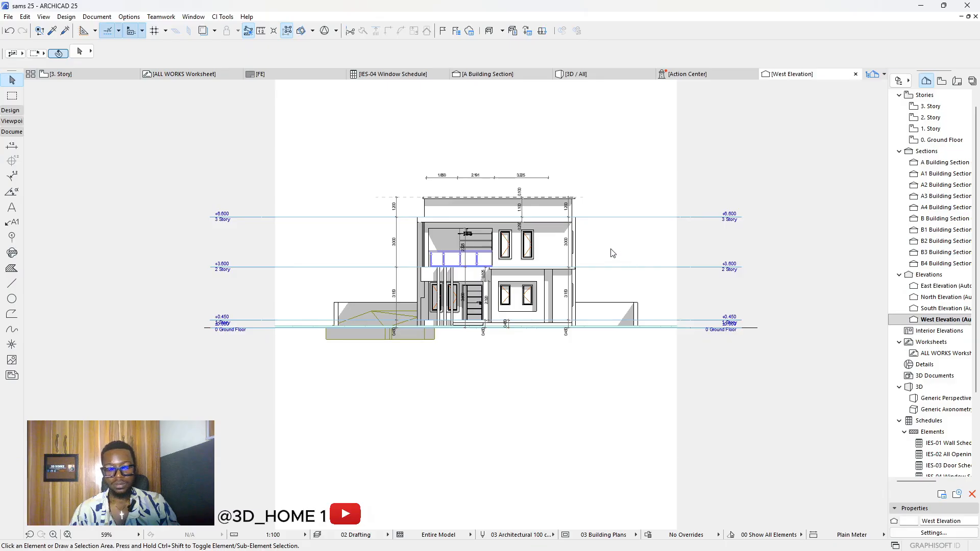
{"action": "scroll", "coordinate": [478, 312], "scroll_direction": "down", "scroll_amount": 4}
{"action": "left_click_drag", "start_coordinate": [573, 392], "coordinate": [331, 145]}
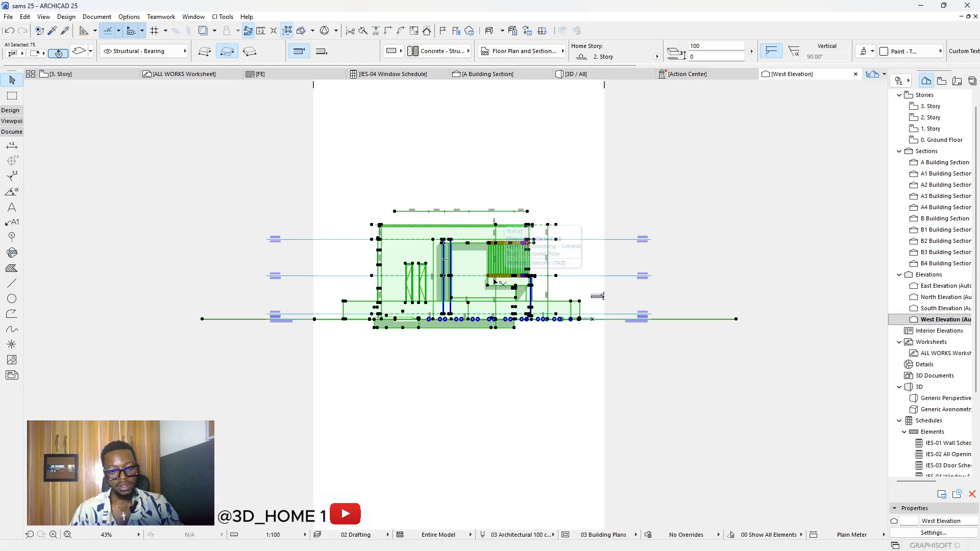
{"action": "left_click", "coordinate": [563, 173]}
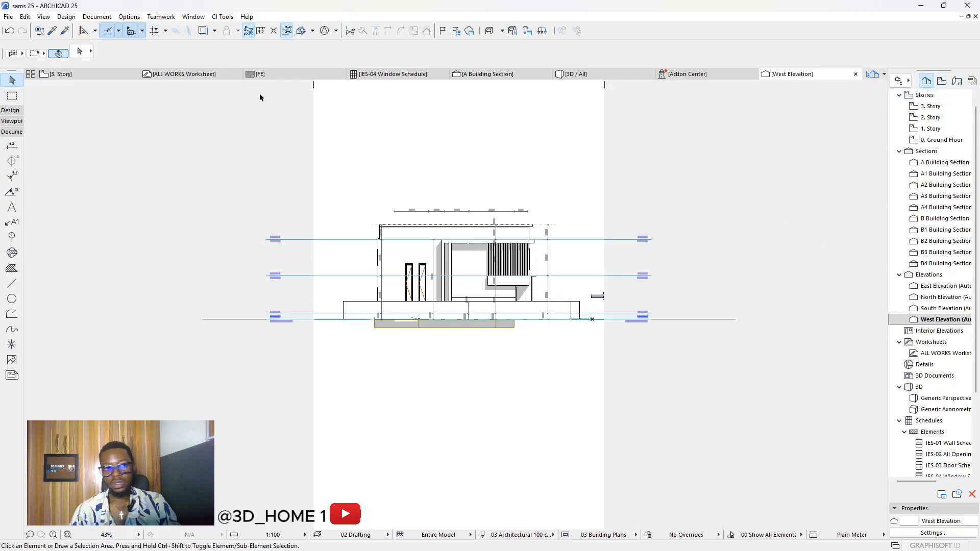
{"action": "left_click", "coordinate": [193, 74]}
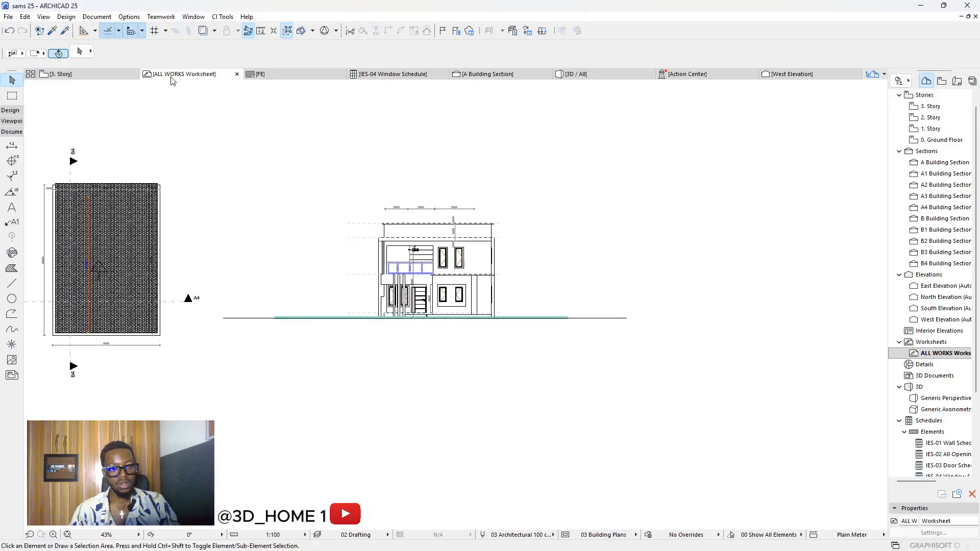
Step: Paste the copied west elevation and place it right of the existing elevation
{"action": "scroll", "coordinate": [503, 279], "scroll_direction": "up", "scroll_amount": 3}
{"action": "scroll", "coordinate": [511, 284], "scroll_direction": "down", "scroll_amount": 6}
{"action": "middle_click_drag", "start_coordinate": [641, 294], "coordinate": [534, 288]}
{"action": "scroll", "coordinate": [541, 288], "scroll_direction": "up", "scroll_amount": 3}
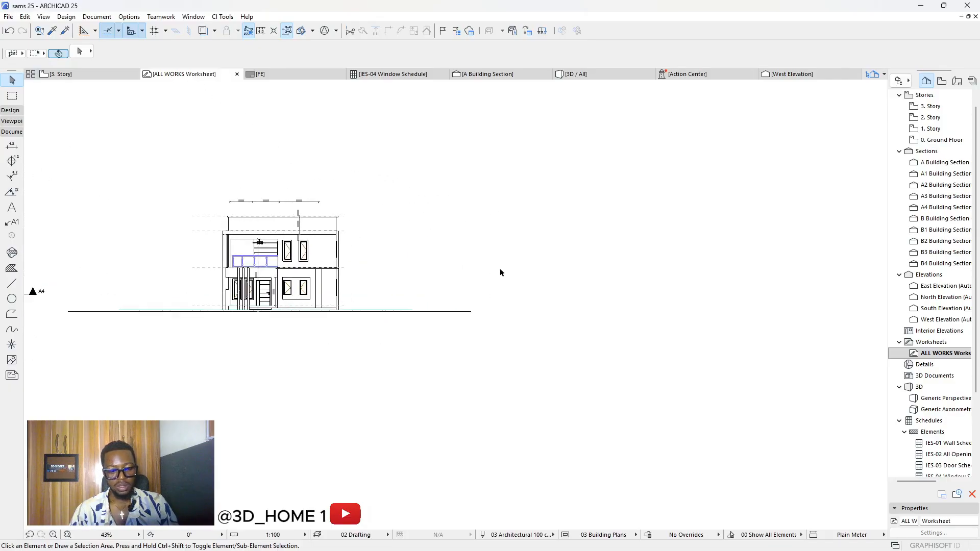
{"action": "scroll", "coordinate": [573, 268], "scroll_direction": "down", "scroll_amount": 1}
{"action": "key", "text": "ctrl+v"}
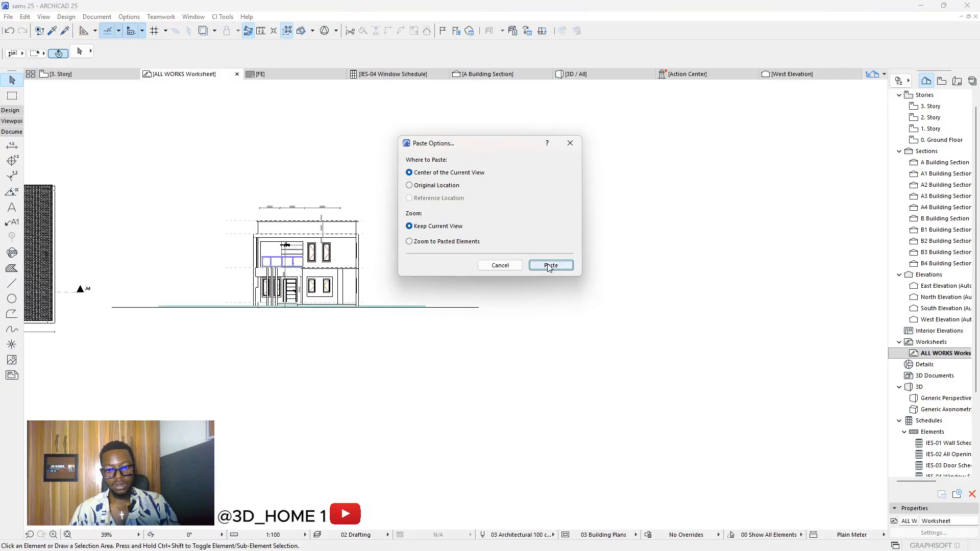
{"action": "left_click", "coordinate": [552, 266]}
{"action": "left_click_drag", "start_coordinate": [490, 250], "coordinate": [665, 225]}
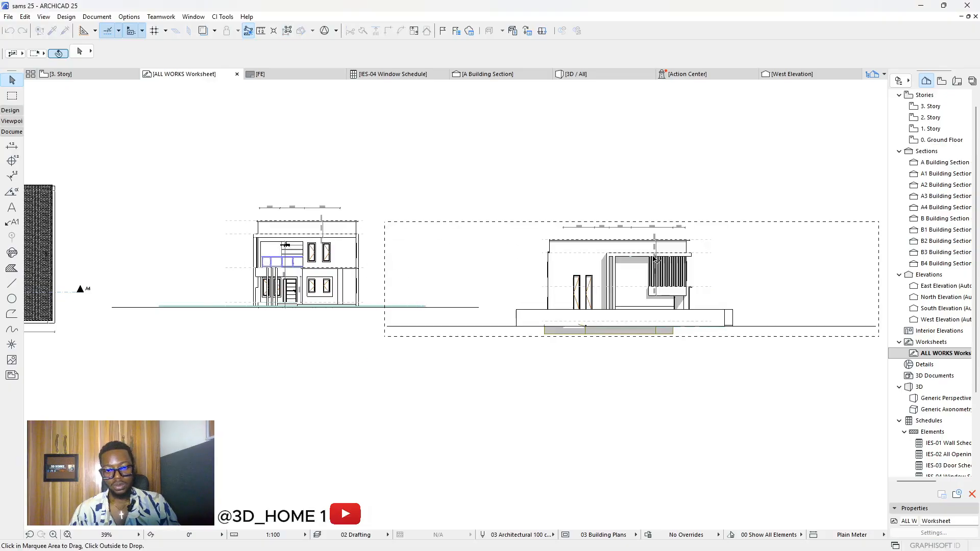
{"action": "left_click", "coordinate": [230, 290]}
Step: Nudge the pasted west elevation slightly higher and select its grey shadow fill
{"action": "scroll", "coordinate": [230, 290], "scroll_direction": "down", "scroll_amount": 3}
{"action": "scroll", "coordinate": [428, 300], "scroll_direction": "up", "scroll_amount": 2}
{"action": "left_click", "coordinate": [439, 295]}
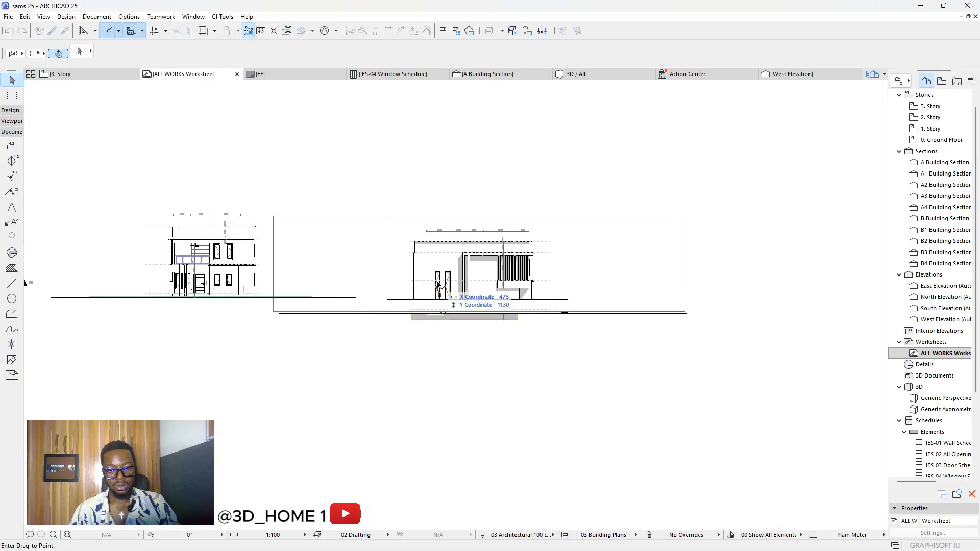
{"action": "left_click", "coordinate": [443, 276]}
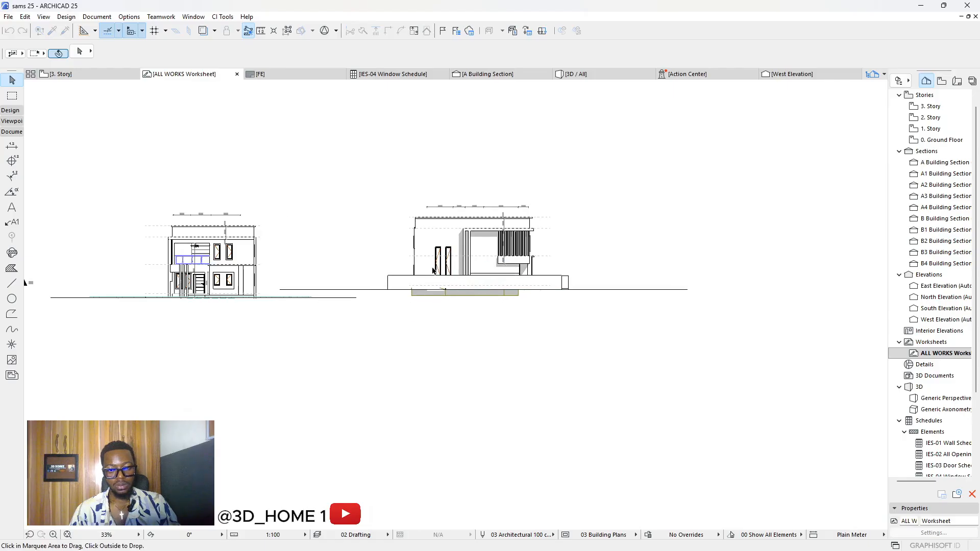
{"action": "scroll", "coordinate": [451, 232], "scroll_direction": "up", "scroll_amount": 4}
{"action": "left_click", "coordinate": [468, 243]}
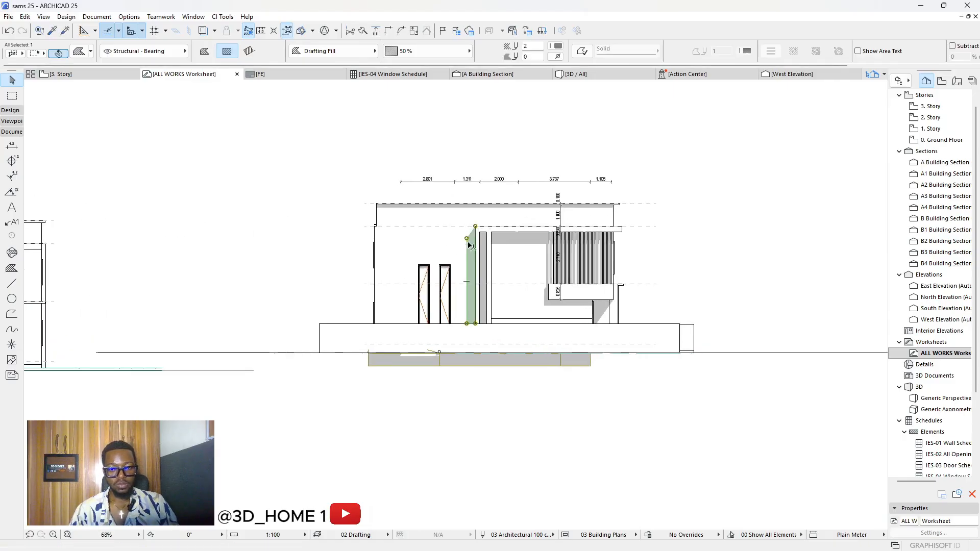
Step: Select the elevation's cover, left wall and parapet fills, then clear the selection
{"action": "scroll", "coordinate": [481, 245], "scroll_direction": "up", "scroll_amount": 3}
{"action": "left_click", "coordinate": [524, 256]}
{"action": "left_click", "coordinate": [405, 231]}
{"action": "left_click", "coordinate": [384, 207]}
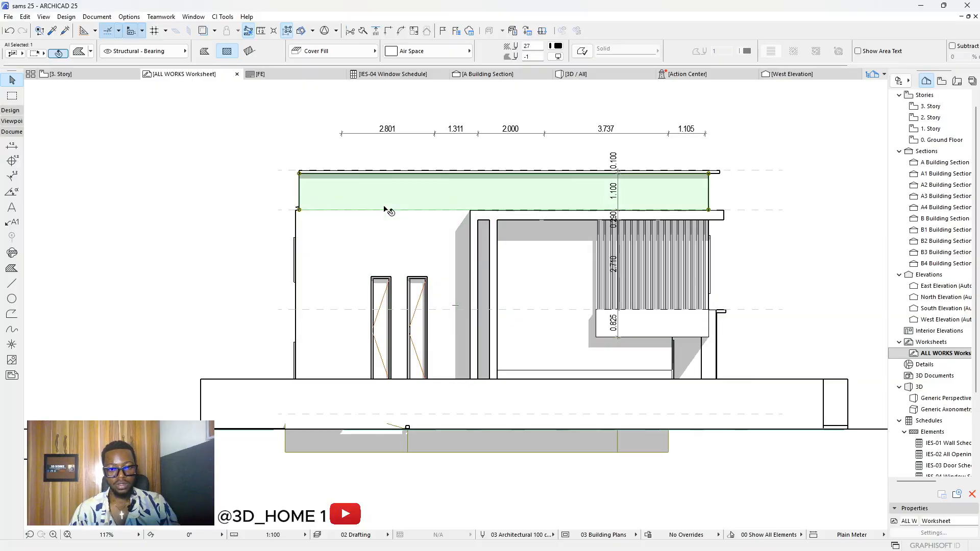
{"action": "scroll", "coordinate": [452, 240], "scroll_direction": "down", "scroll_amount": 4}
{"action": "key", "text": "Escape"}
{"action": "scroll", "coordinate": [72, 313], "scroll_direction": "down", "scroll_amount": 6}
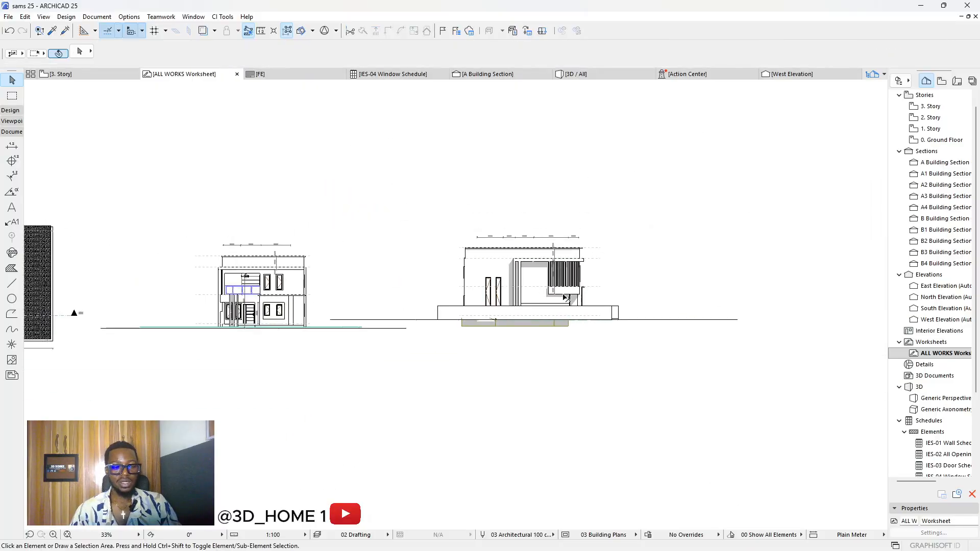
Step: Select all fills except the roof plan's hatch and delete them from the west elevation
{"action": "left_click", "coordinate": [11, 268]}
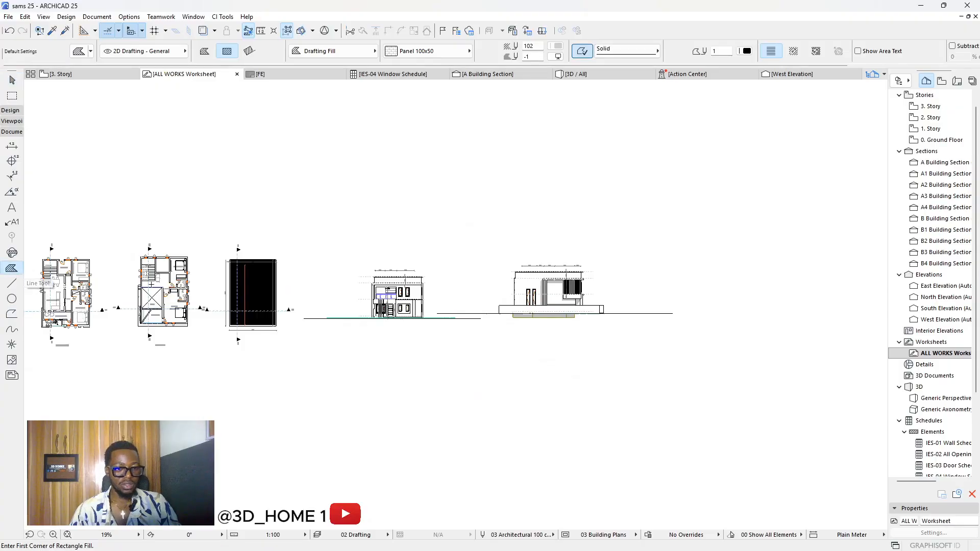
{"action": "scroll", "coordinate": [151, 284], "scroll_direction": "up", "scroll_amount": 3}
{"action": "scroll", "coordinate": [228, 302], "scroll_direction": "down", "scroll_amount": 3}
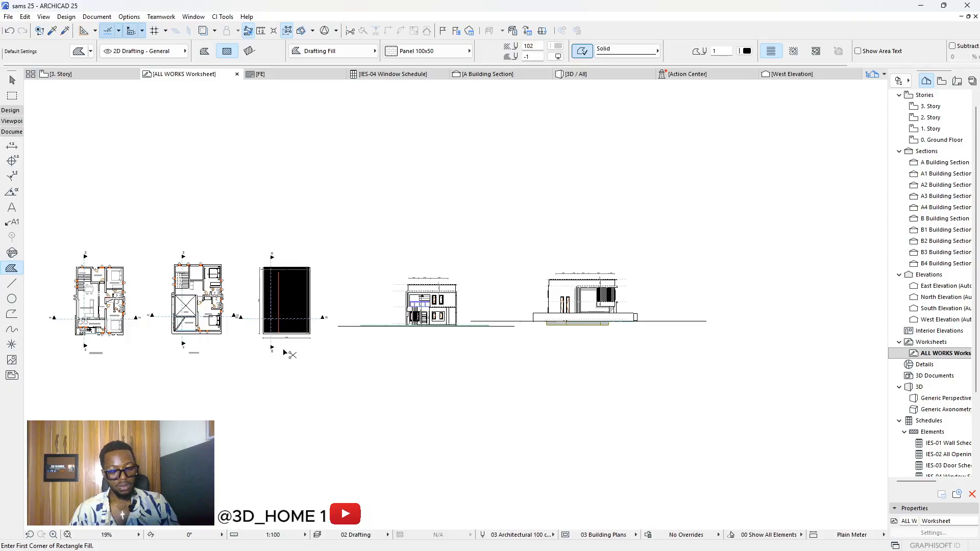
{"action": "key", "text": "ctrl+a"}
{"action": "scroll", "coordinate": [283, 306], "scroll_direction": "up", "scroll_amount": 5}
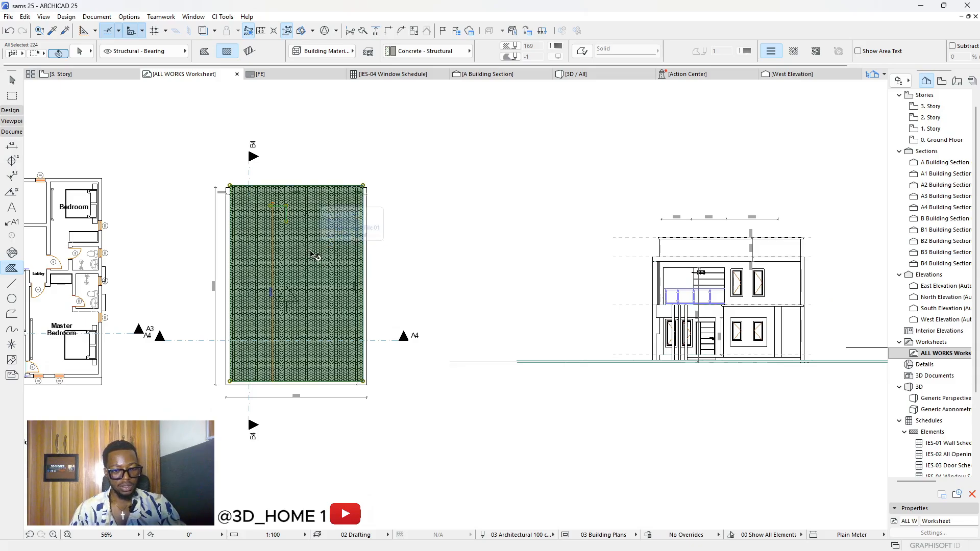
{"action": "left_click", "coordinate": [313, 255], "text": "shift"}
{"action": "scroll", "coordinate": [178, 281], "scroll_direction": "down", "scroll_amount": 5}
{"action": "scroll", "coordinate": [580, 270], "scroll_direction": "up", "scroll_amount": 3}
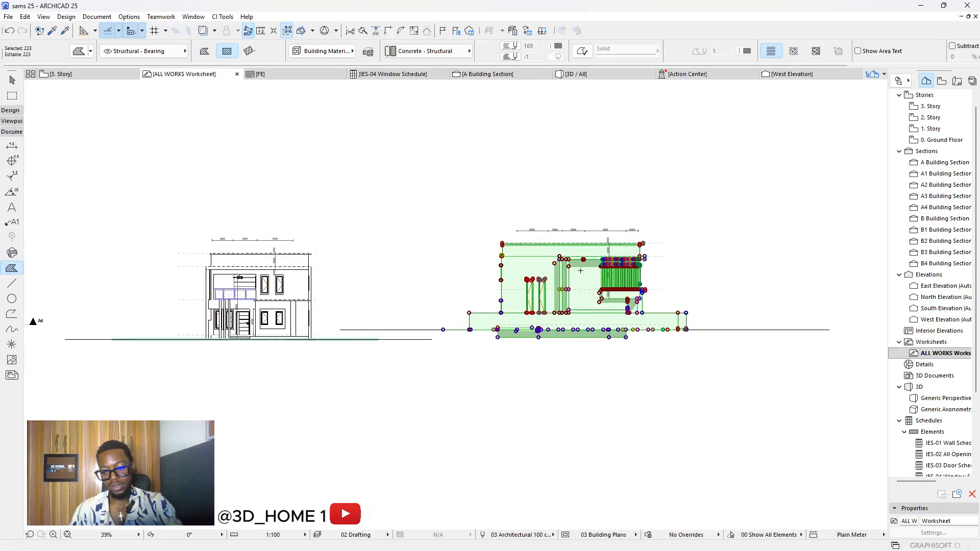
{"action": "key", "text": "Escape"}
{"action": "scroll", "coordinate": [585, 284], "scroll_direction": "up", "scroll_amount": 3}
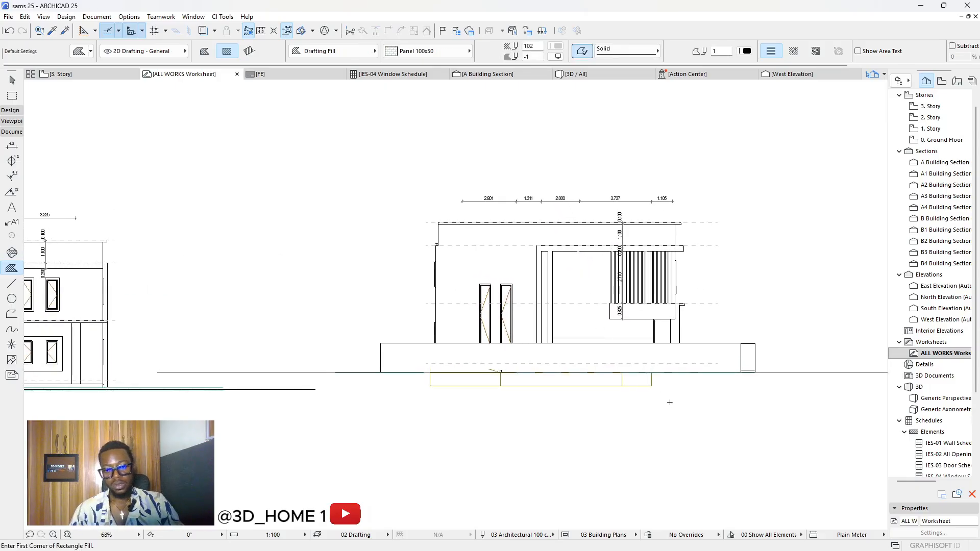
Step: Marquee-select and delete the lines below the west elevation's ground line
{"action": "key", "text": "Escape"}
{"action": "left_click_drag", "start_coordinate": [712, 417], "coordinate": [430, 379]}
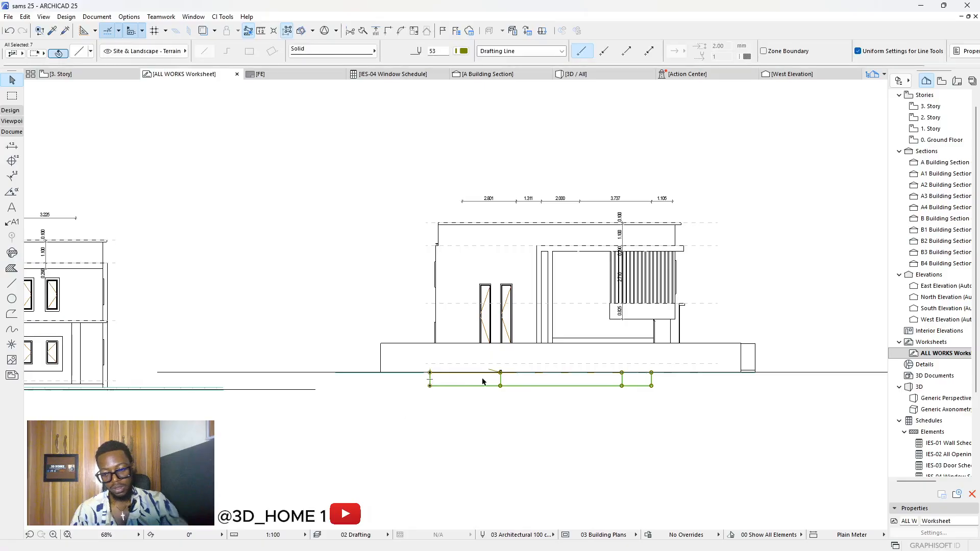
{"action": "scroll", "coordinate": [582, 389], "scroll_direction": "up", "scroll_amount": 3}
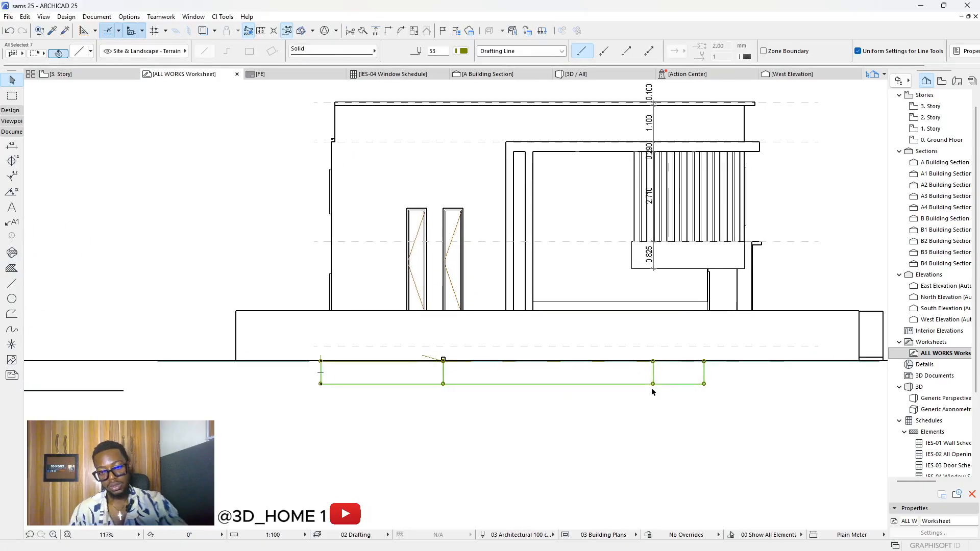
{"action": "key", "text": "Escape"}
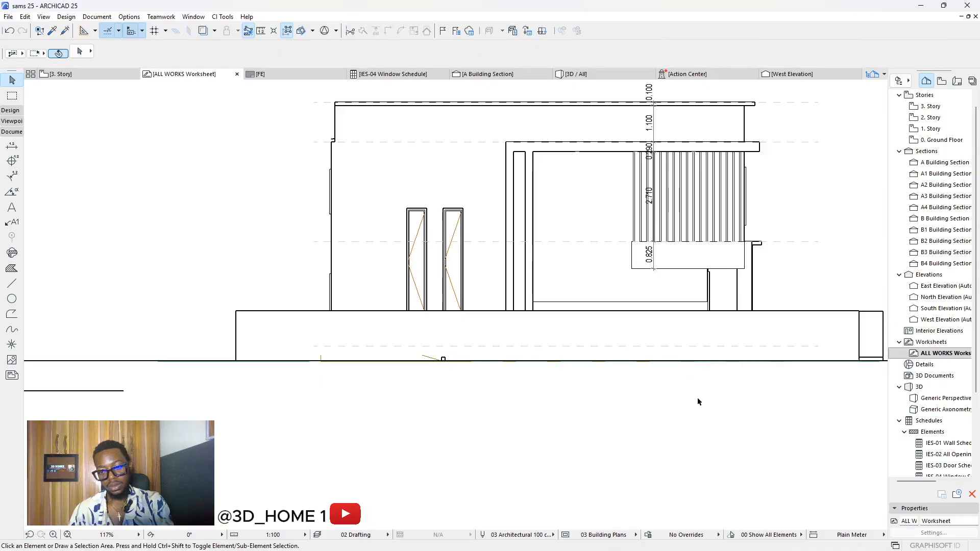
{"action": "scroll", "coordinate": [343, 313], "scroll_direction": "down", "scroll_amount": 5}
{"action": "scroll", "coordinate": [561, 255], "scroll_direction": "up", "scroll_amount": 3}
{"action": "scroll", "coordinate": [561, 255], "scroll_direction": "up", "scroll_amount": 2}
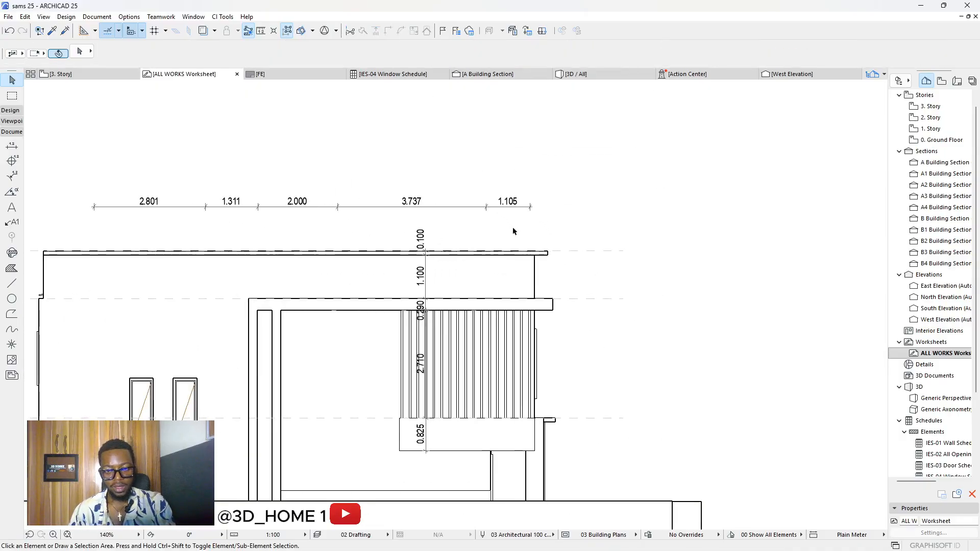
{"action": "scroll", "coordinate": [492, 245], "scroll_direction": "down", "scroll_amount": 5}
{"action": "scroll", "coordinate": [590, 275], "scroll_direction": "up", "scroll_amount": 4}
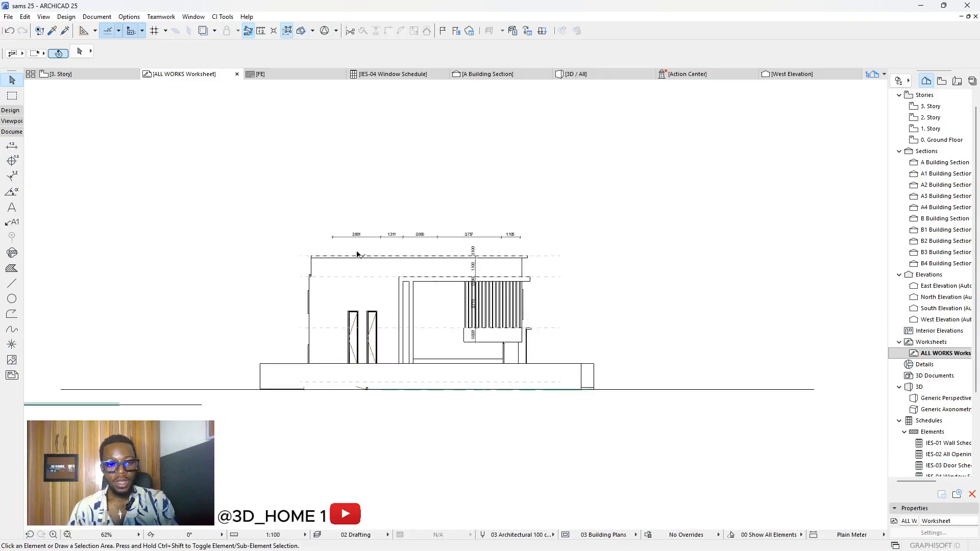
{"action": "scroll", "coordinate": [416, 262], "scroll_direction": "down", "scroll_amount": 1}
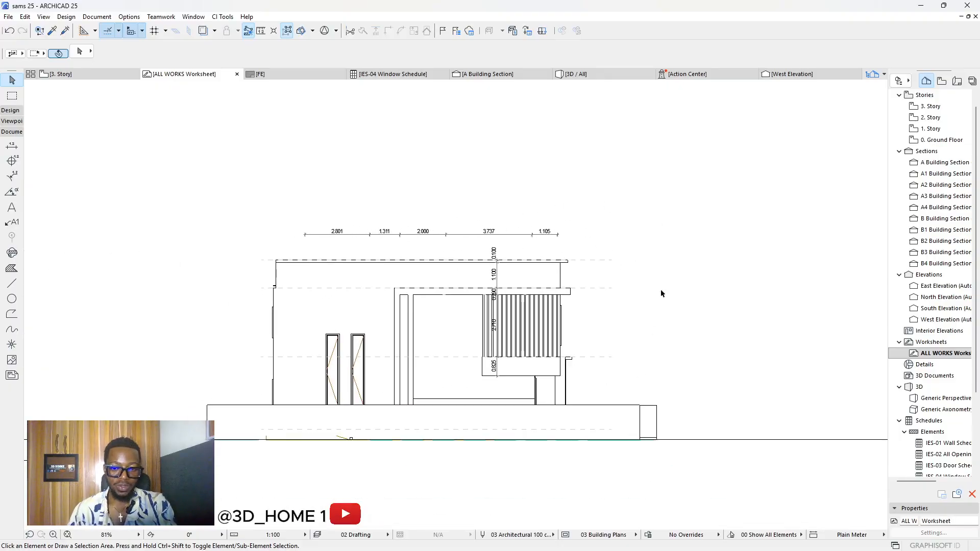
{"action": "scroll", "coordinate": [504, 270], "scroll_direction": "up", "scroll_amount": 3}
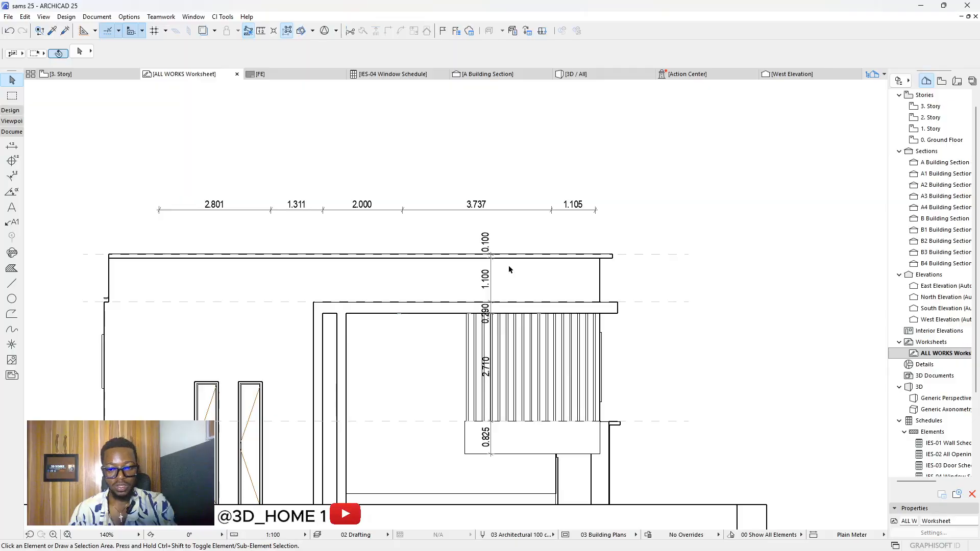
{"action": "scroll", "coordinate": [509, 243], "scroll_direction": "down", "scroll_amount": 3}
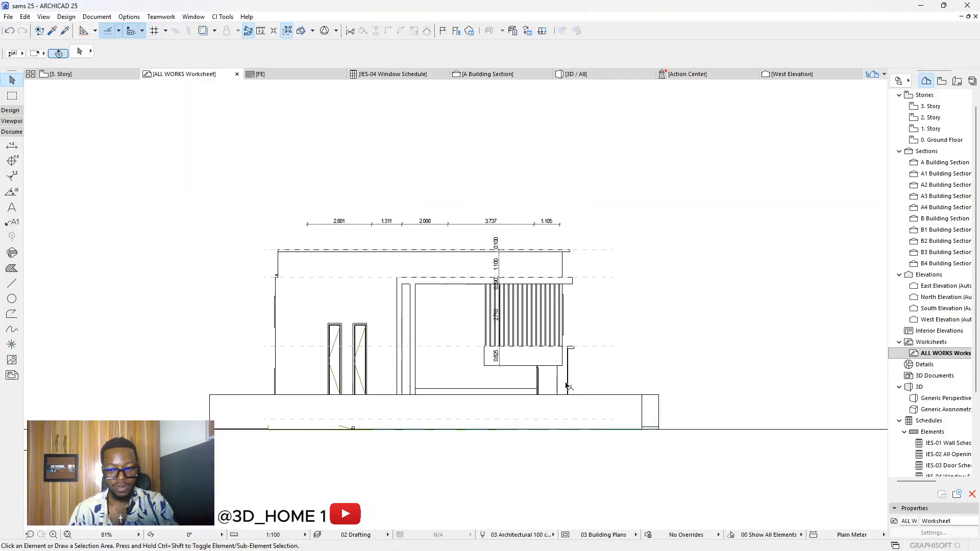
{"action": "scroll", "coordinate": [566, 386], "scroll_direction": "up", "scroll_amount": 3}
Step: Delete the horizontal plinth-top line as a test, then undo it
{"action": "scroll", "coordinate": [573, 384], "scroll_direction": "down", "scroll_amount": 1}
{"action": "left_click", "coordinate": [611, 392]}
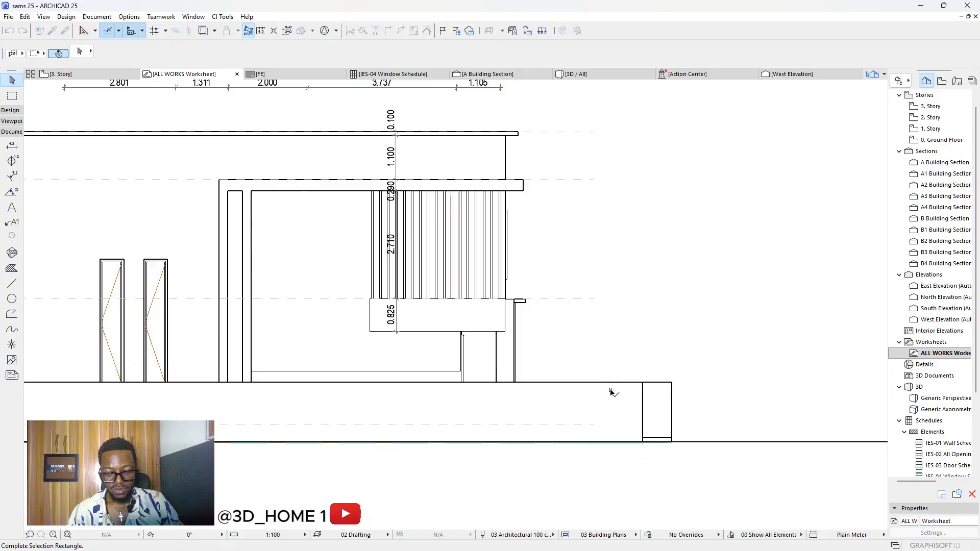
{"action": "left_click", "coordinate": [623, 368]}
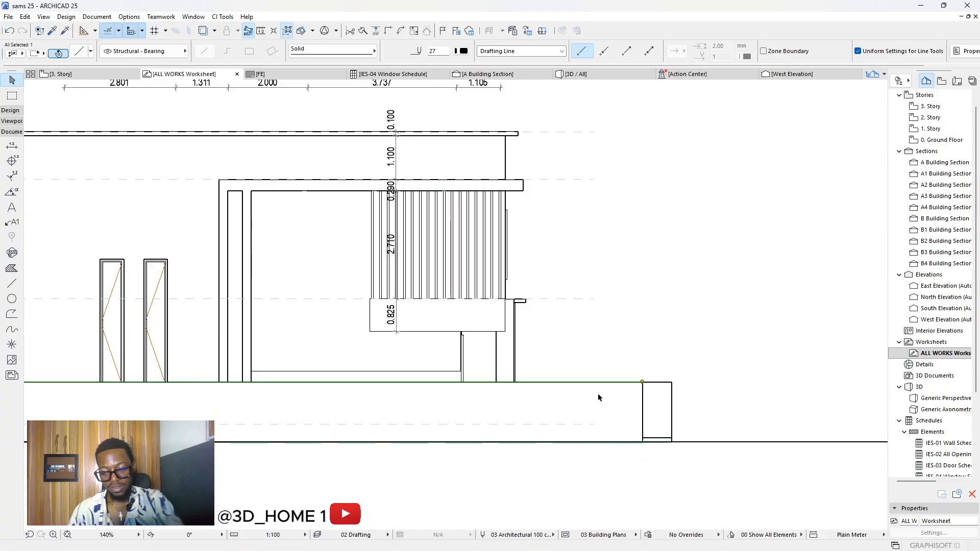
{"action": "key", "text": "Delete"}
{"action": "scroll", "coordinate": [647, 378], "scroll_direction": "down", "scroll_amount": 3}
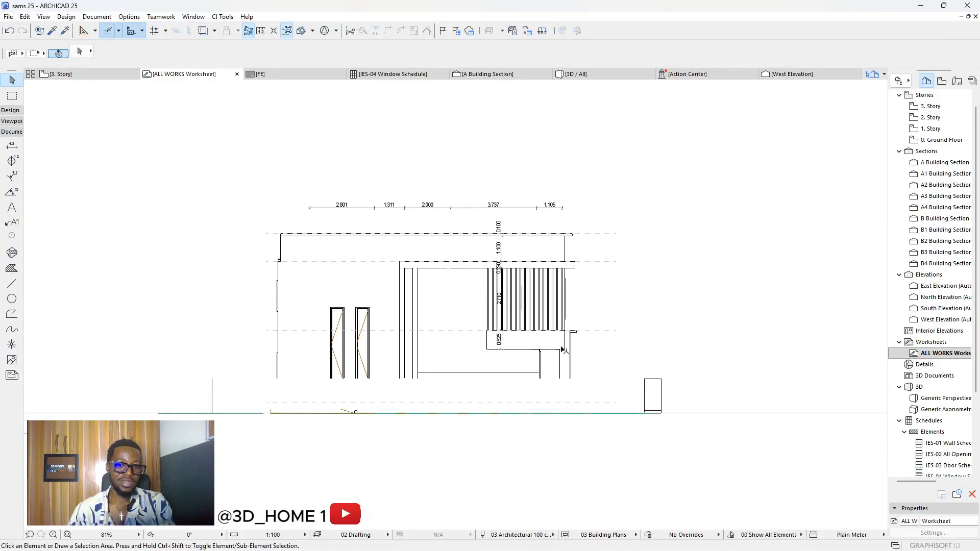
{"action": "key", "text": "ctrl+z"}
{"action": "left_click", "coordinate": [565, 368]}
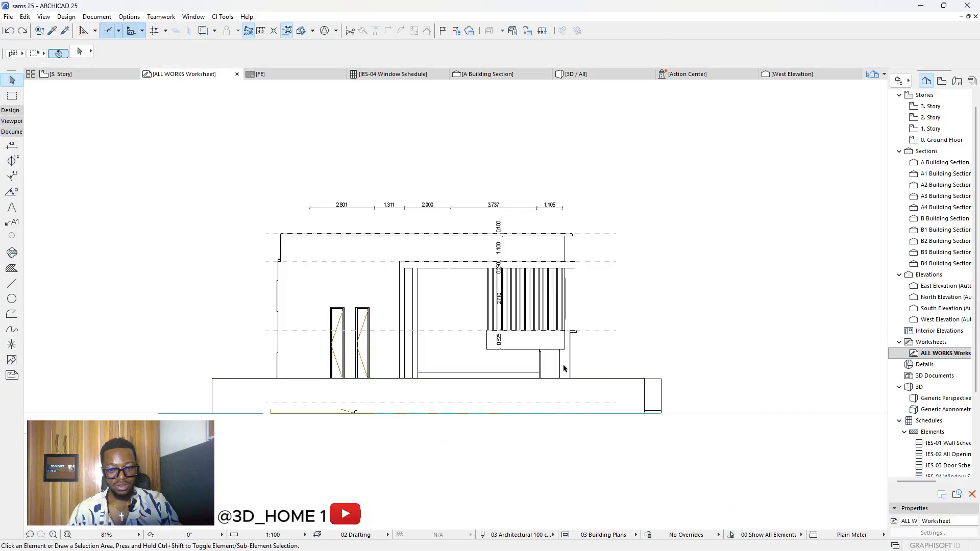
Step: Window-select the entire pasted west elevation and delete it
{"action": "mouse_move", "coordinate": [704, 466]}
{"action": "left_mouse_down"}
{"action": "mouse_move", "coordinate": [227, 142]}
{"action": "mouse_move", "coordinate": [241, 158]}
{"action": "left_mouse_up"}
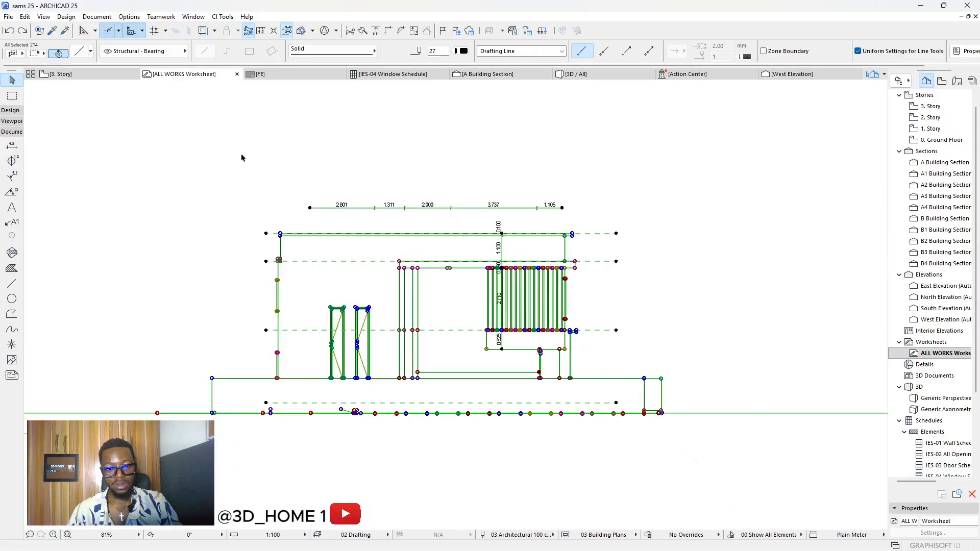
{"action": "key", "text": "Delete"}
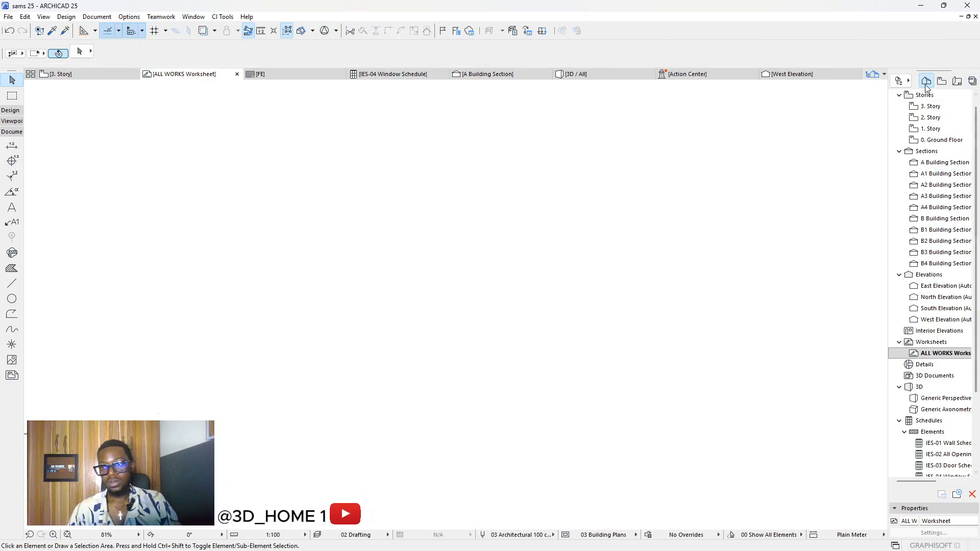
{"action": "scroll", "coordinate": [535, 240], "scroll_direction": "down", "scroll_amount": 2}
{"action": "scroll", "coordinate": [535, 240], "scroll_direction": "down", "scroll_amount": 1}
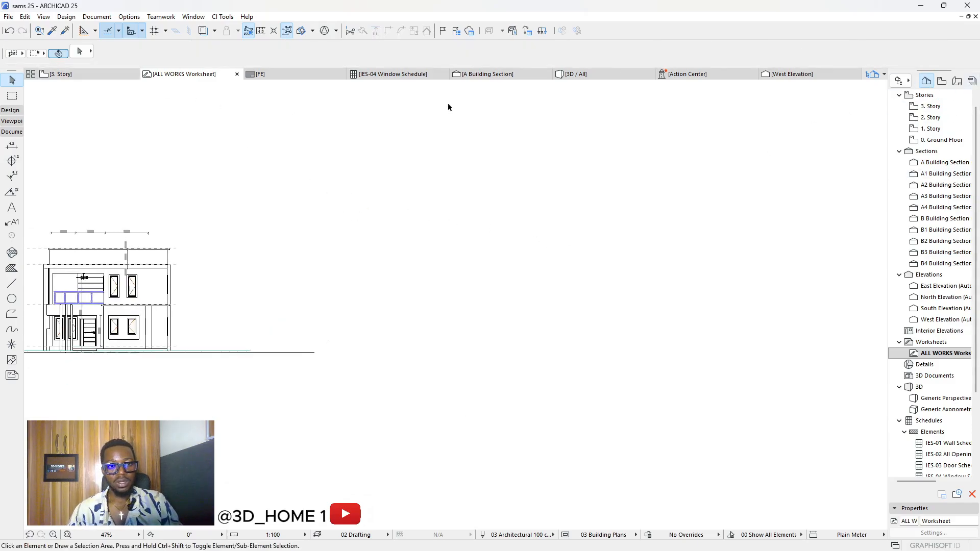
Step: In the West Elevation, delete the foreground wall, the terrain and the low site walls
{"action": "left_click", "coordinate": [940, 320]}
{"action": "double_click", "coordinate": [940, 320]}
{"action": "scroll", "coordinate": [562, 301], "scroll_direction": "up", "scroll_amount": 3}
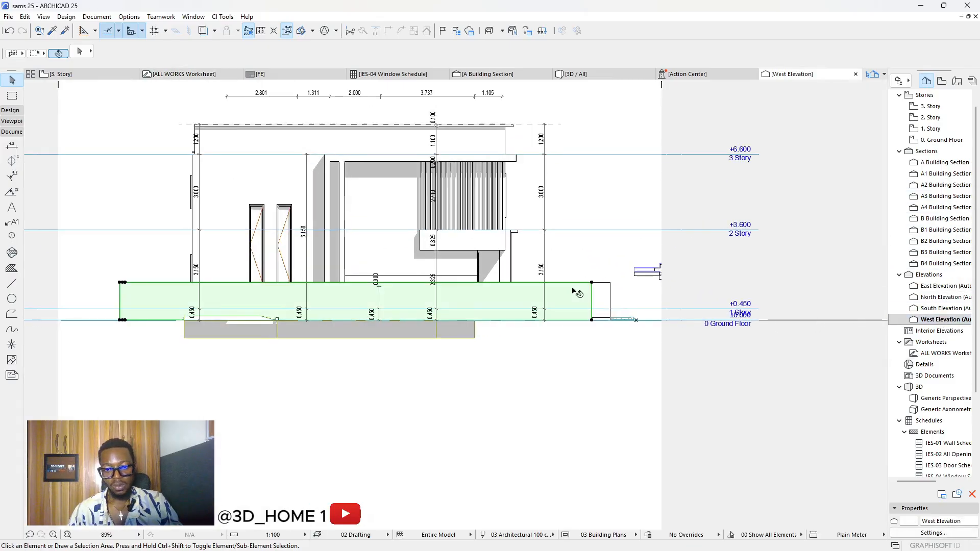
{"action": "left_click", "coordinate": [577, 292]}
{"action": "key", "text": "Escape"}
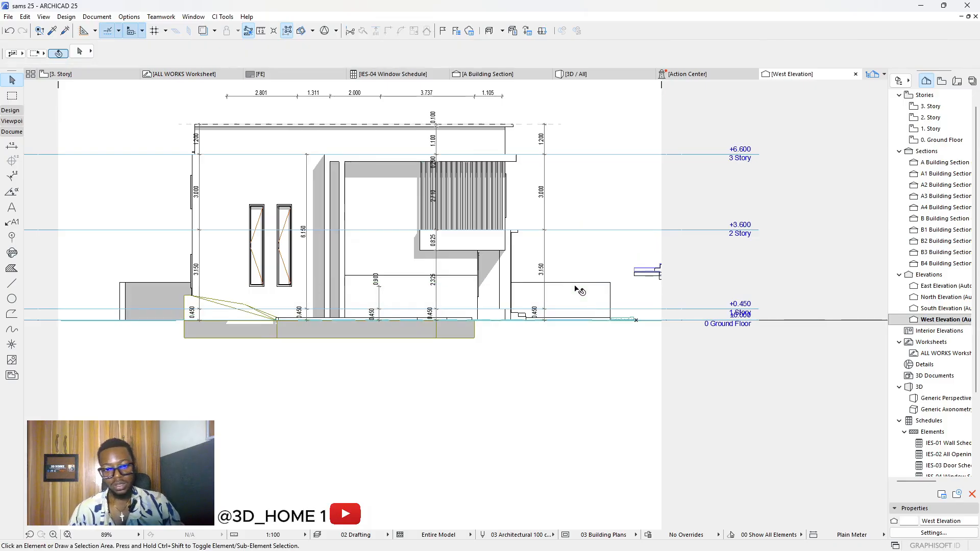
{"action": "left_click", "coordinate": [225, 307]}
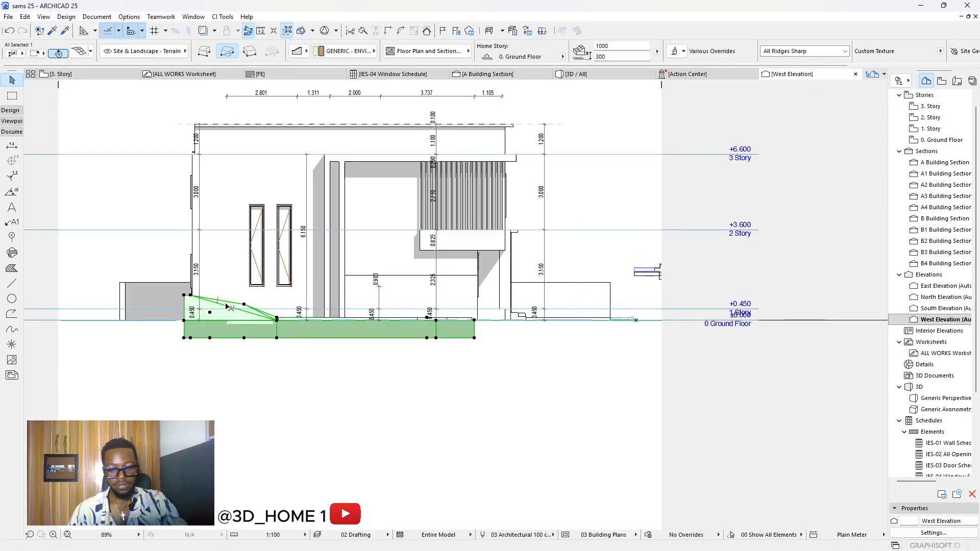
{"action": "key", "text": "Escape"}
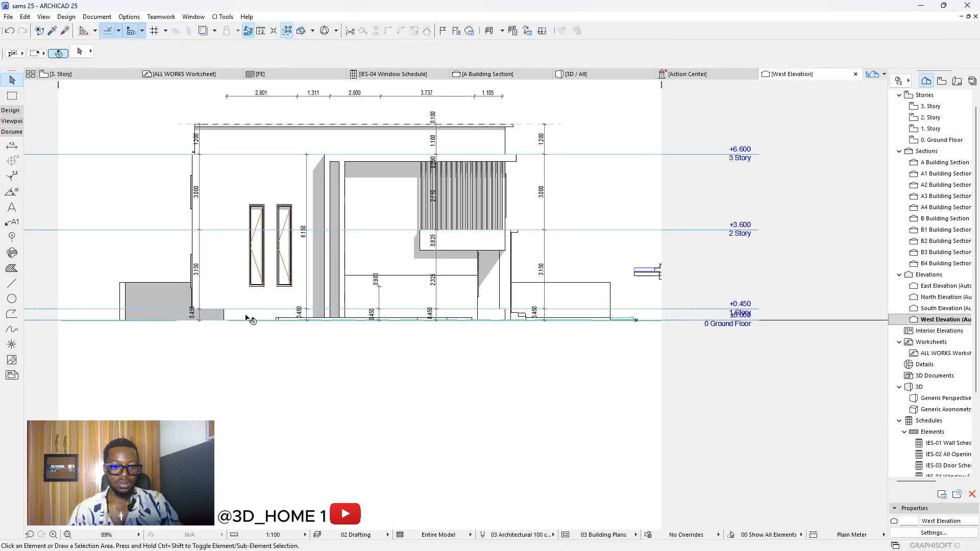
{"action": "scroll", "coordinate": [214, 319], "scroll_direction": "up", "scroll_amount": 2}
{"action": "scroll", "coordinate": [214, 319], "scroll_direction": "up", "scroll_amount": 1}
{"action": "left_click", "coordinate": [231, 315]}
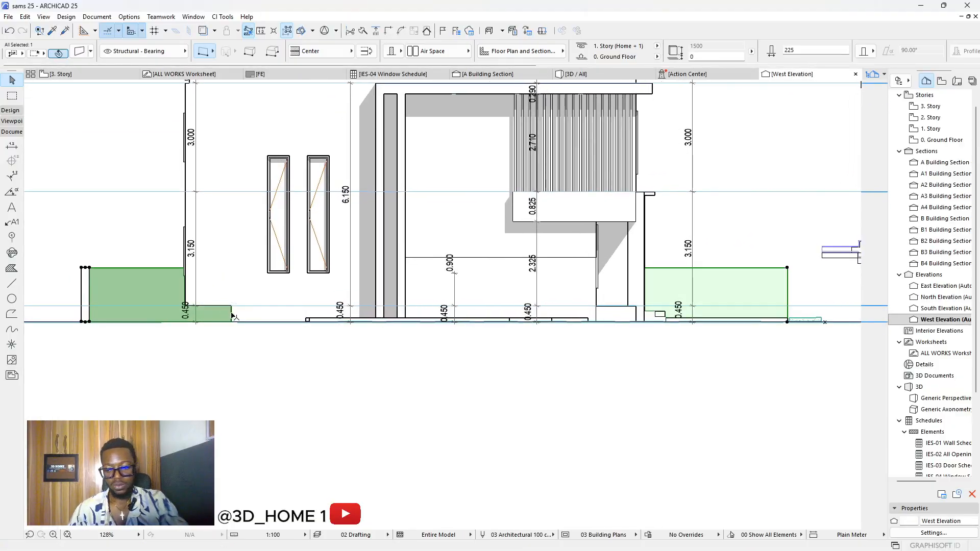
{"action": "key", "text": "Escape"}
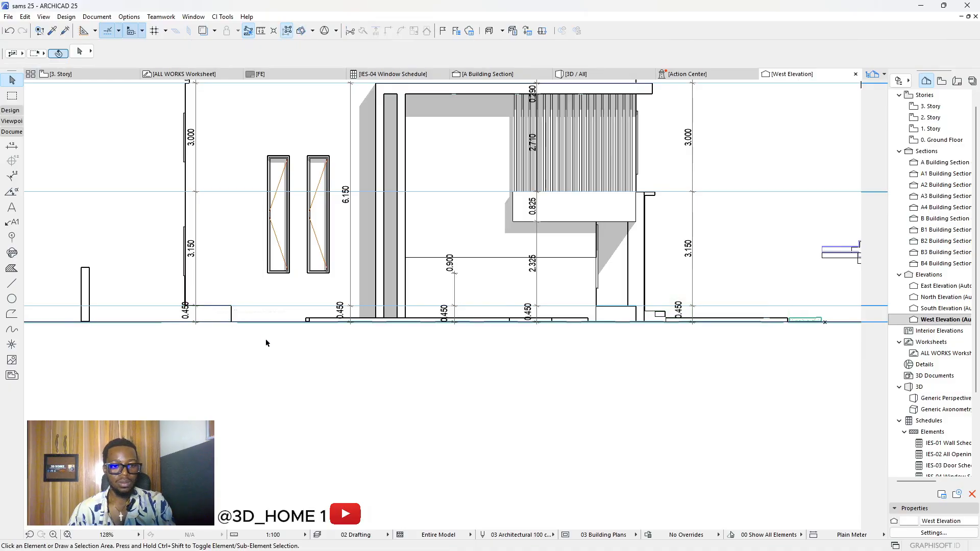
Step: Marquee-select the whole west elevation drawing, then switch the Navigator to Layouts and back to Project Map
{"action": "scroll", "coordinate": [430, 366], "scroll_direction": "down", "scroll_amount": 4}
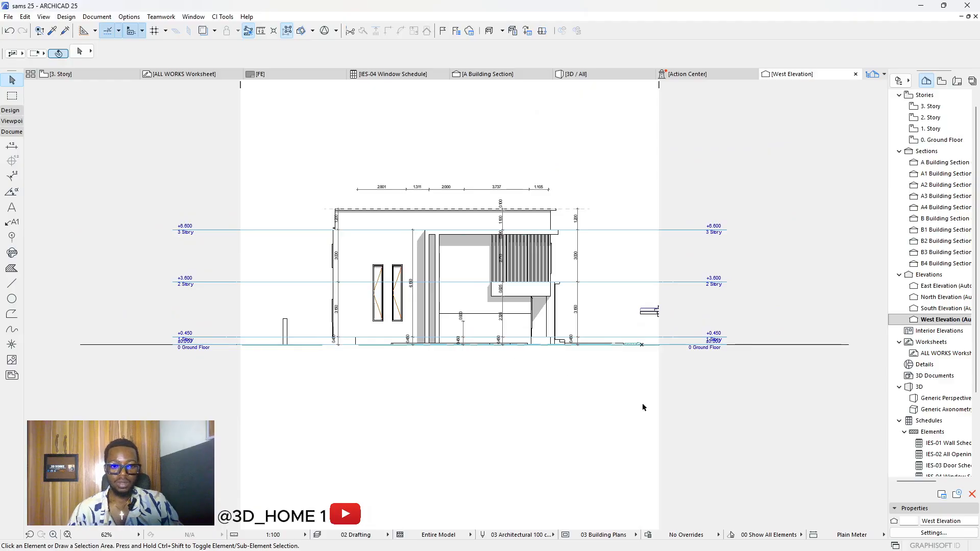
{"action": "left_click_drag", "start_coordinate": [641, 403], "coordinate": [273, 181]}
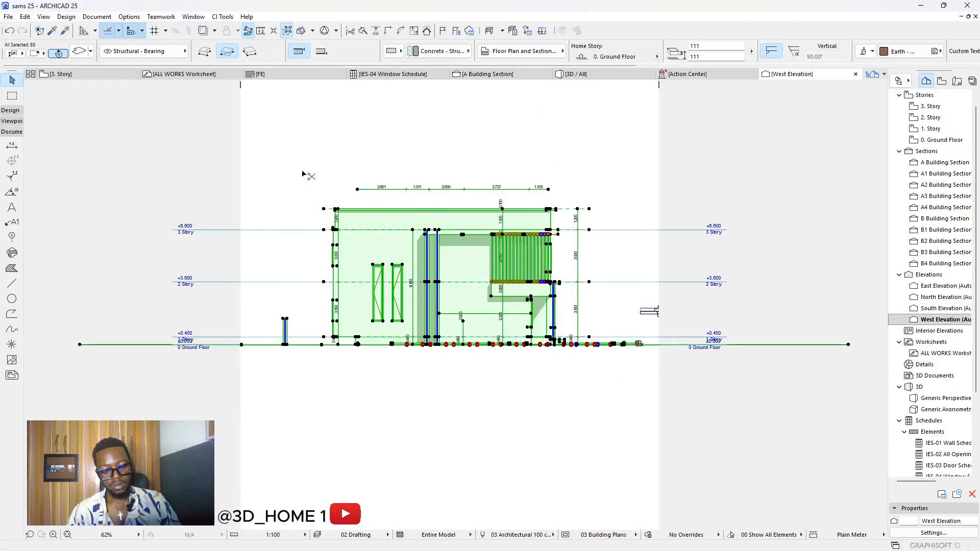
{"action": "left_click", "coordinate": [473, 157]}
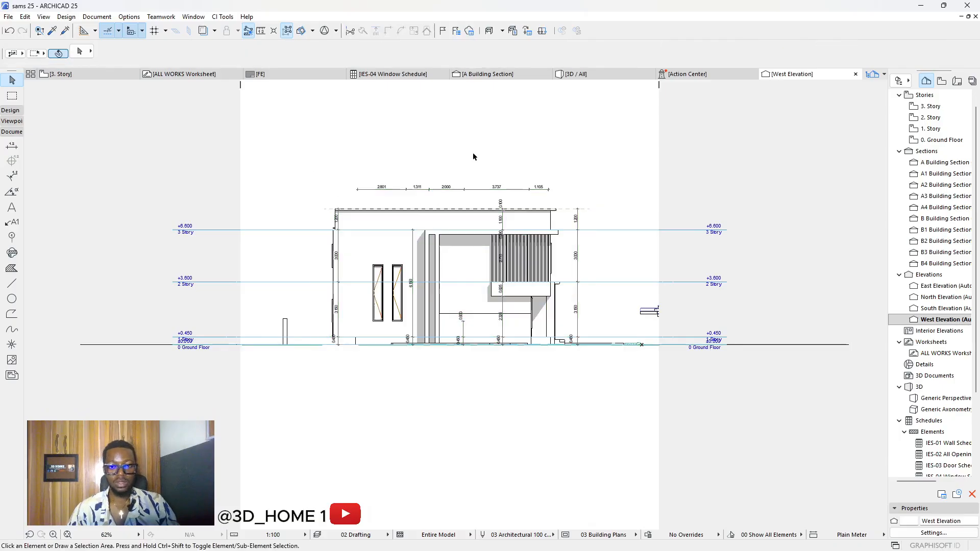
{"action": "left_click", "coordinate": [956, 81]}
{"action": "left_click", "coordinate": [941, 81]}
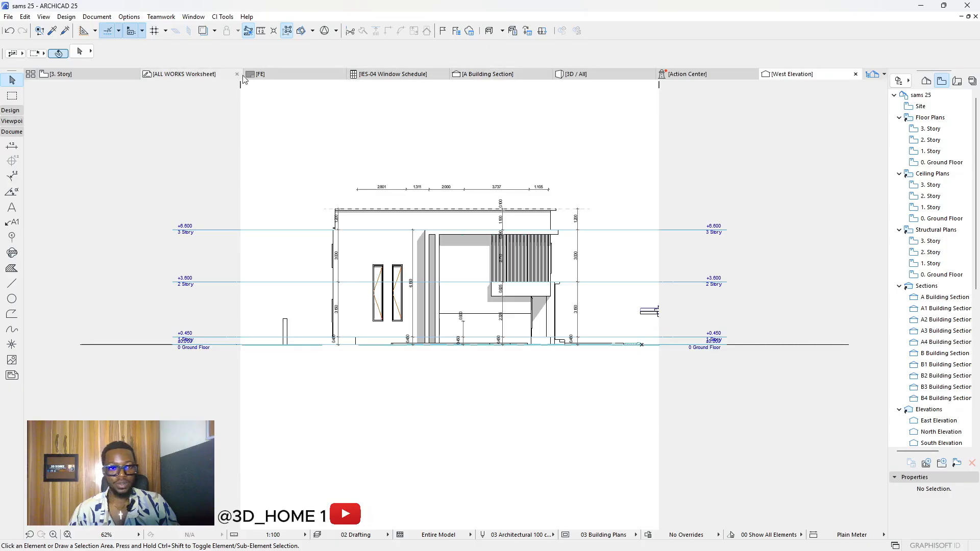
Step: Paste the cleaned West Elevation into the ALL WORKS worksheet beside the South Elevation
{"action": "left_click", "coordinate": [210, 74]}
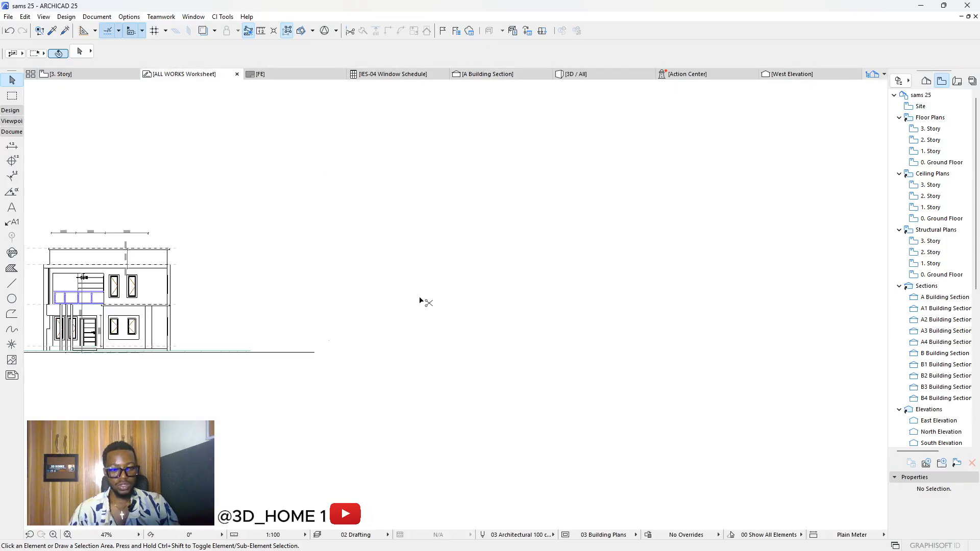
{"action": "key", "text": "ctrl+v"}
{"action": "left_click", "coordinate": [551, 266]}
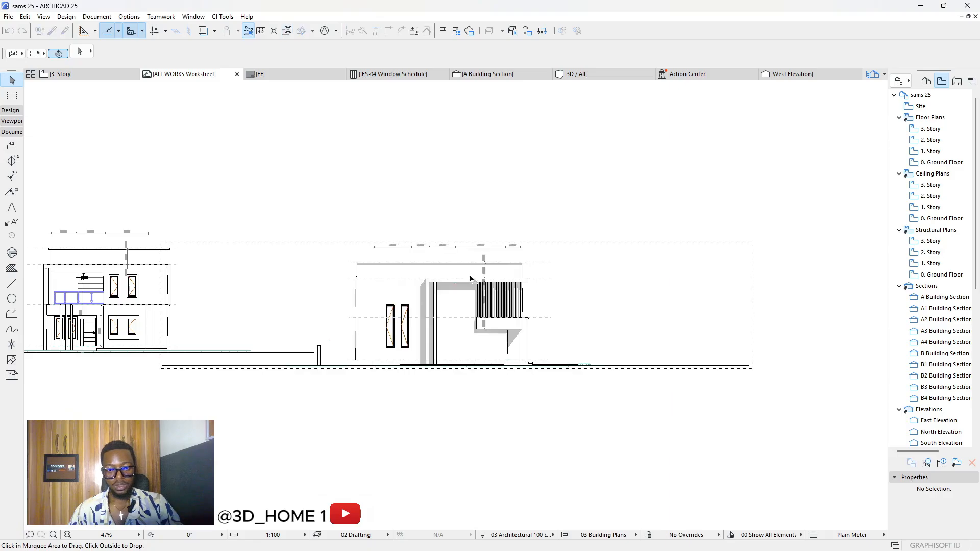
{"action": "left_click", "coordinate": [547, 332]}
{"action": "left_click", "coordinate": [601, 325]}
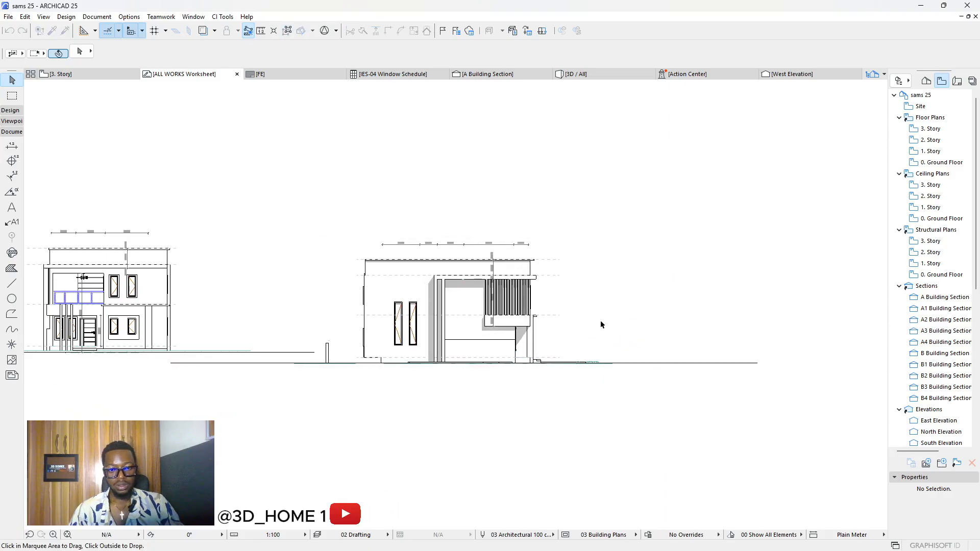
Step: Select everything on the worksheet except the roof fill, then clear the selection
{"action": "left_click", "coordinate": [12, 269]}
{"action": "scroll", "coordinate": [476, 319], "scroll_direction": "down", "scroll_amount": 5}
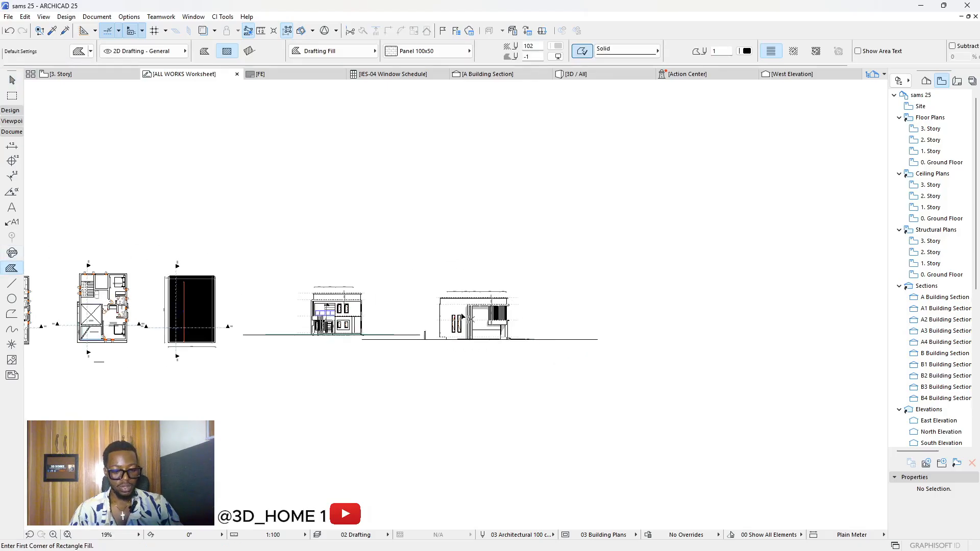
{"action": "key", "text": "ctrl+a"}
{"action": "scroll", "coordinate": [196, 307], "scroll_direction": "up", "scroll_amount": 7}
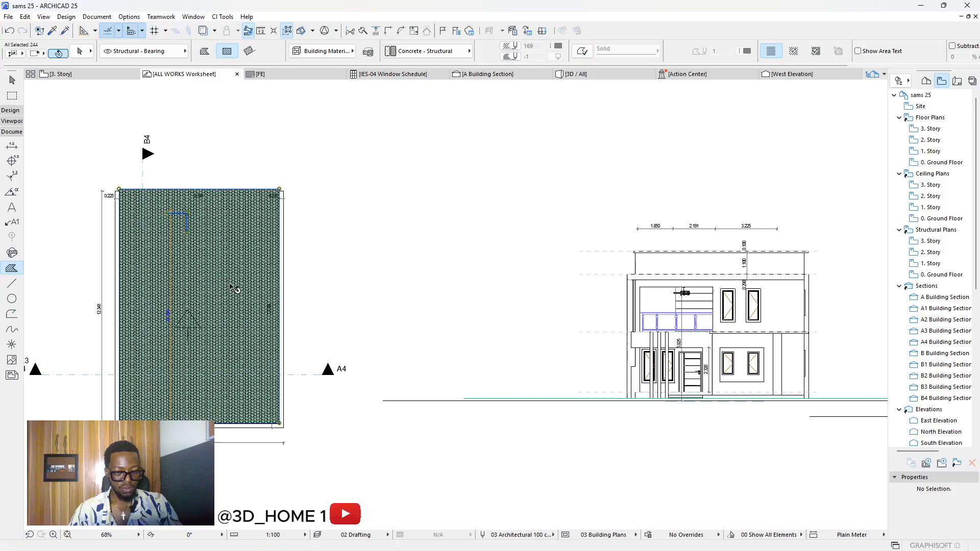
{"action": "left_click", "coordinate": [235, 288], "text": "shift"}
{"action": "scroll", "coordinate": [259, 312], "scroll_direction": "down", "scroll_amount": 5}
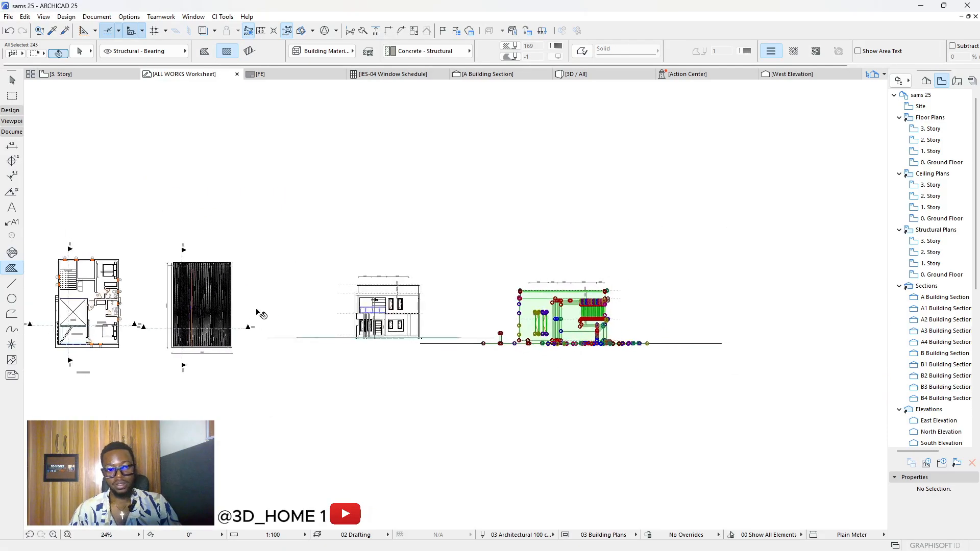
{"action": "scroll", "coordinate": [480, 298], "scroll_direction": "up", "scroll_amount": 7}
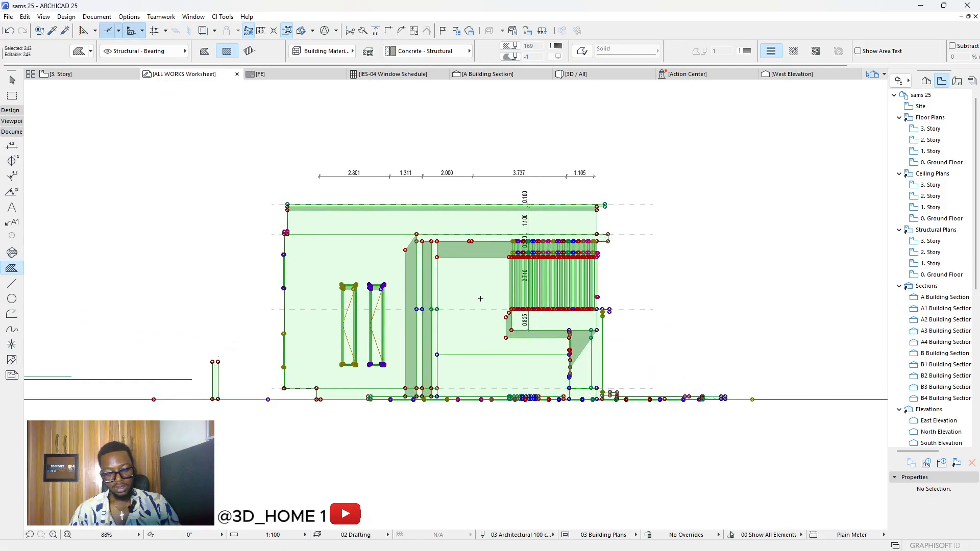
{"action": "key", "text": "Escape"}
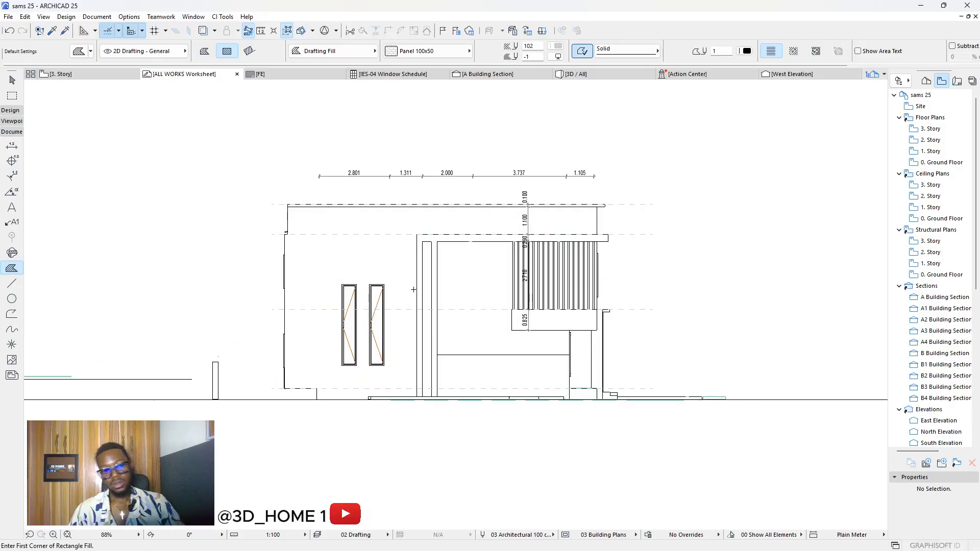
Step: Extend the West Elevation's left edge line down to the ground line
{"action": "key", "text": "Escape"}
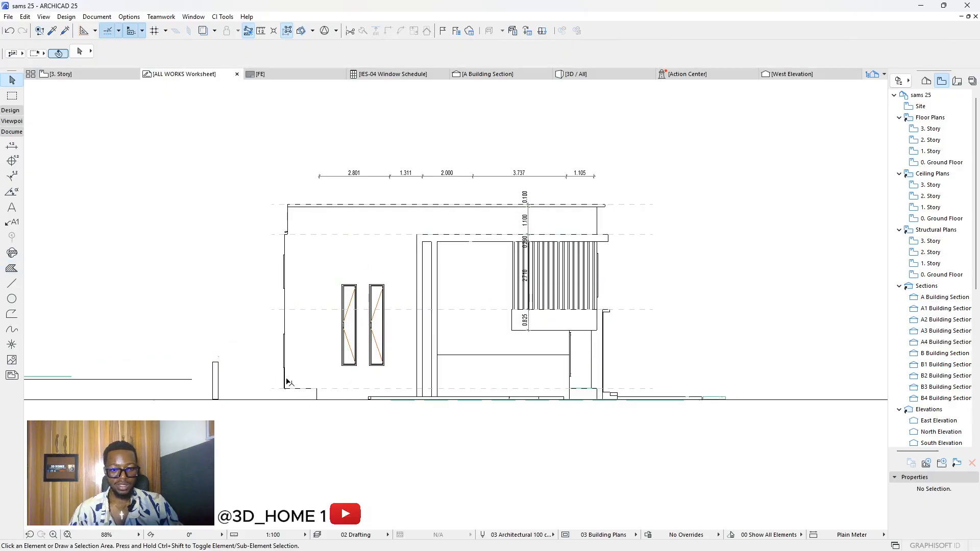
{"action": "left_click", "coordinate": [287, 381]}
{"action": "scroll", "coordinate": [288, 385], "scroll_direction": "up", "scroll_amount": 5}
{"action": "left_click", "coordinate": [293, 391]}
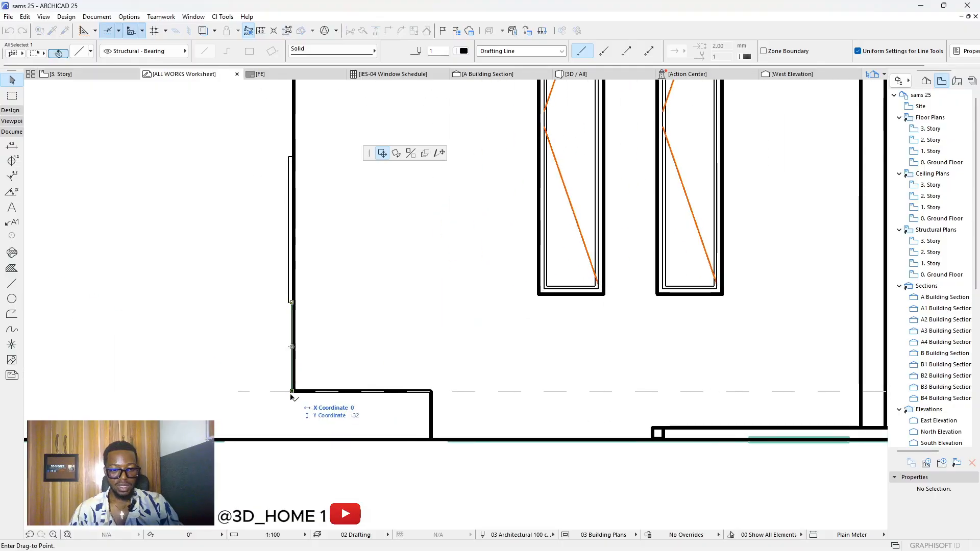
{"action": "left_click", "coordinate": [295, 438]}
{"action": "scroll", "coordinate": [285, 360], "scroll_direction": "down", "scroll_amount": 5}
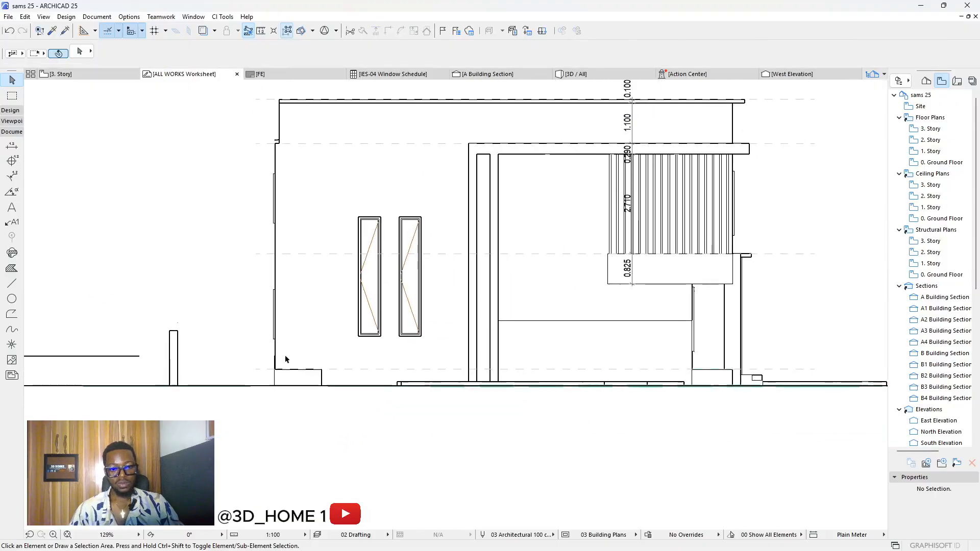
{"action": "scroll", "coordinate": [439, 398], "scroll_direction": "down", "scroll_amount": 5}
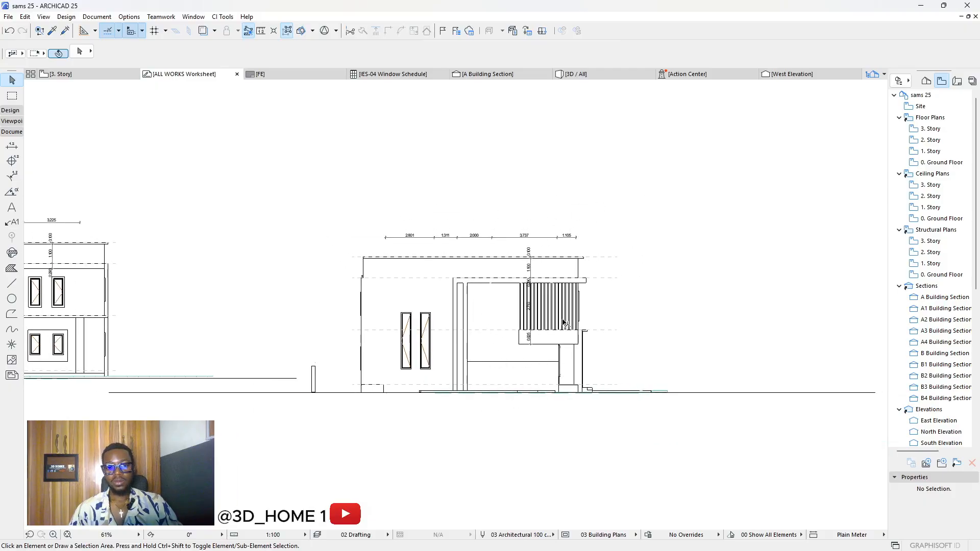
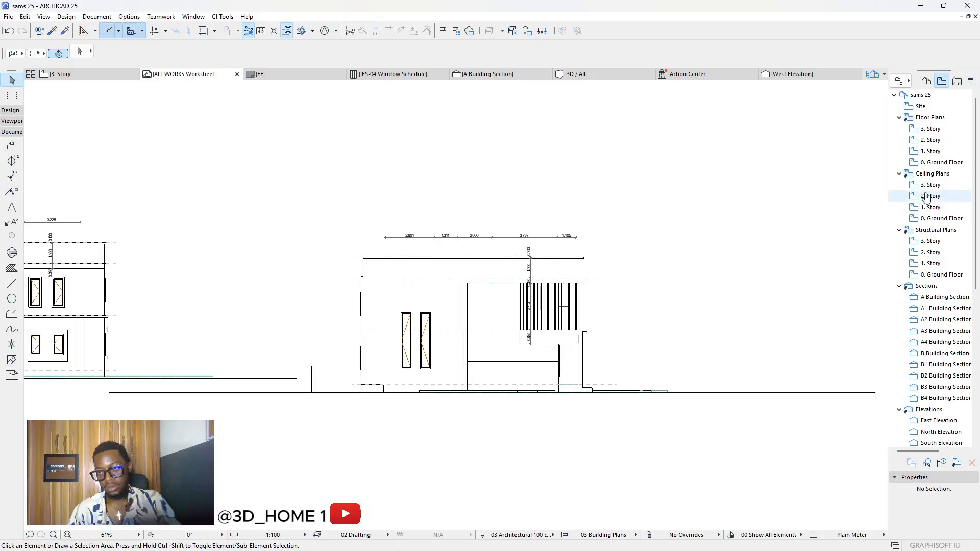
Step: Open the East Elevation from the Project Map, copy its drawing, and return to ALL WORKS
{"action": "left_click", "coordinate": [926, 81]}
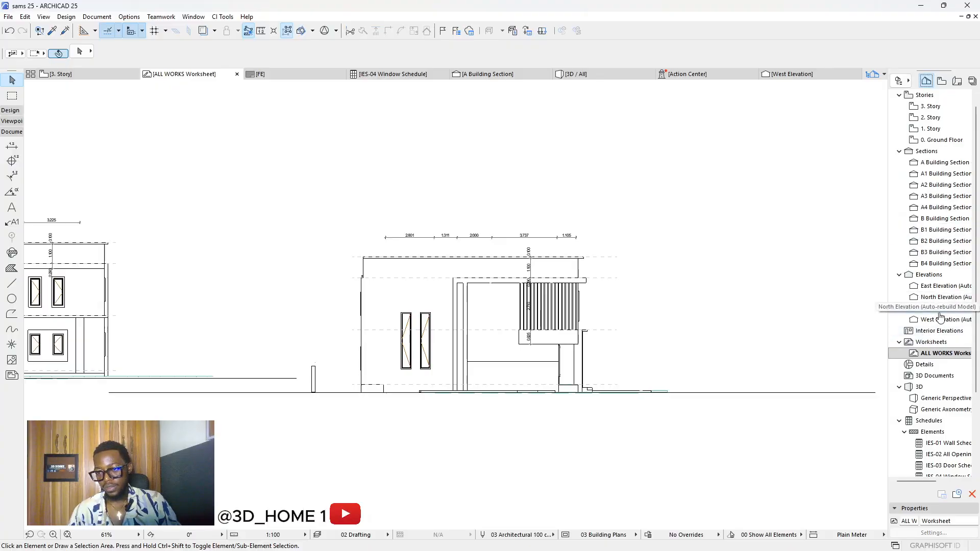
{"action": "double_click", "coordinate": [941, 286]}
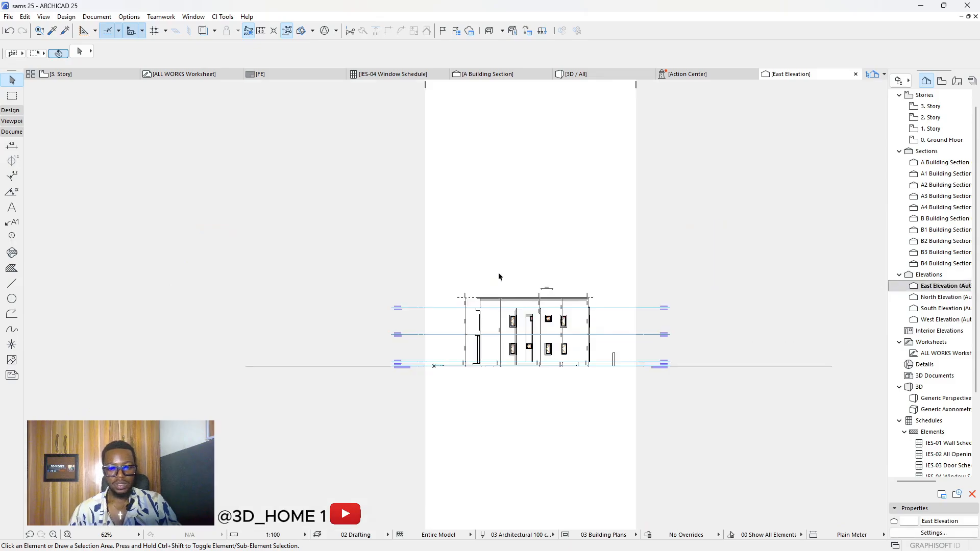
{"action": "scroll", "coordinate": [549, 347], "scroll_direction": "up", "scroll_amount": 5}
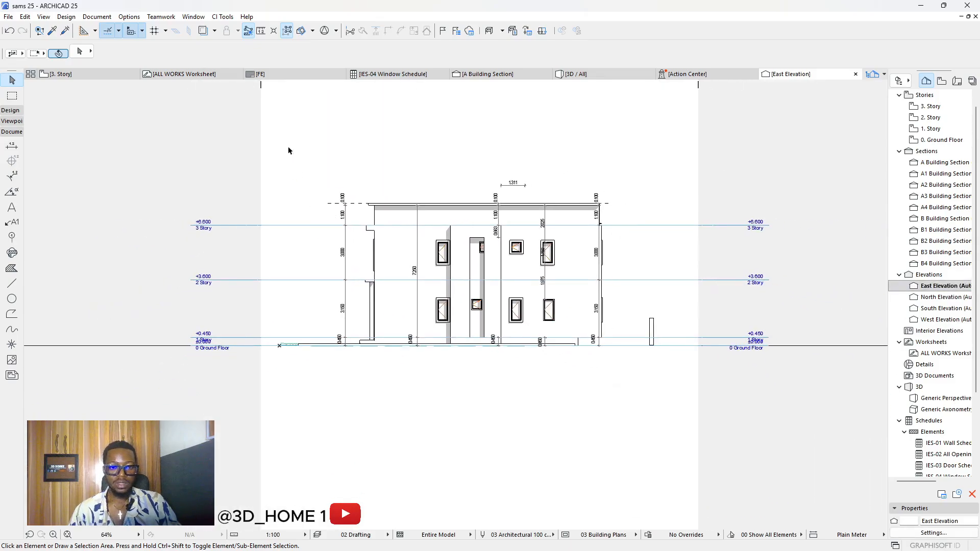
{"action": "left_click_drag", "start_coordinate": [309, 151], "coordinate": [623, 416]}
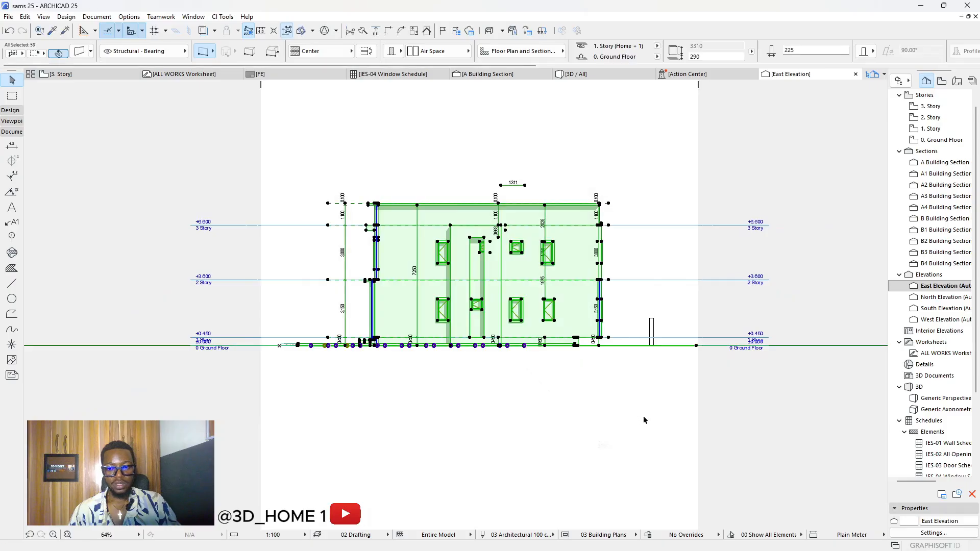
{"action": "left_click", "coordinate": [561, 403]}
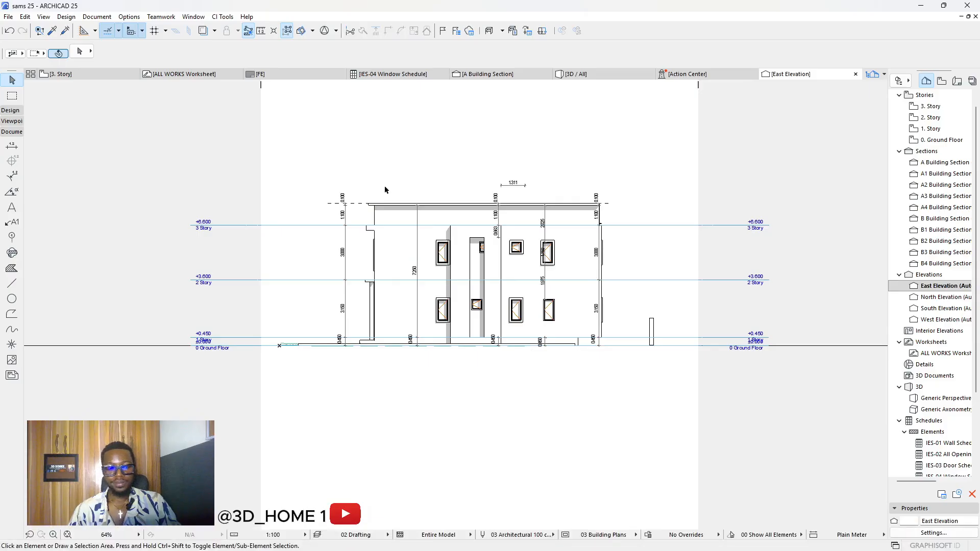
{"action": "left_click", "coordinate": [195, 76]}
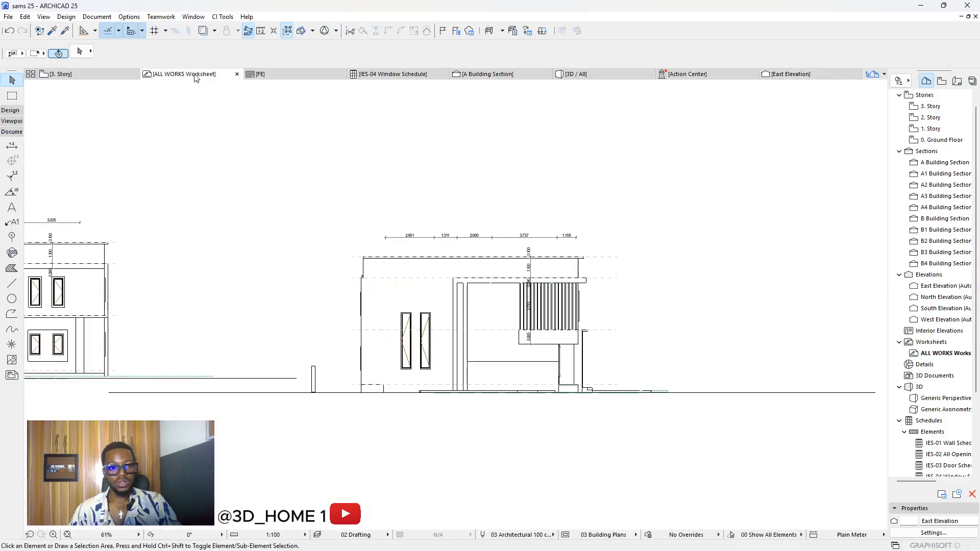
Step: Paste the East Elevation into the worksheet, placed to the right of the existing elevations
{"action": "scroll", "coordinate": [280, 238], "scroll_direction": "down", "scroll_amount": 5}
{"action": "scroll", "coordinate": [508, 271], "scroll_direction": "up", "scroll_amount": 2}
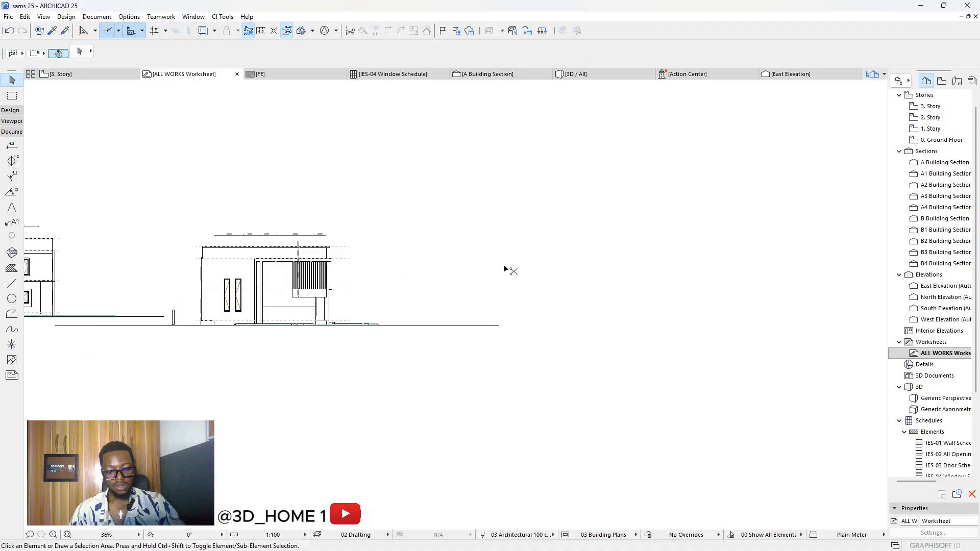
{"action": "key", "text": "ctrl+v"}
{"action": "left_click", "coordinate": [533, 267]}
{"action": "left_click", "coordinate": [484, 296]}
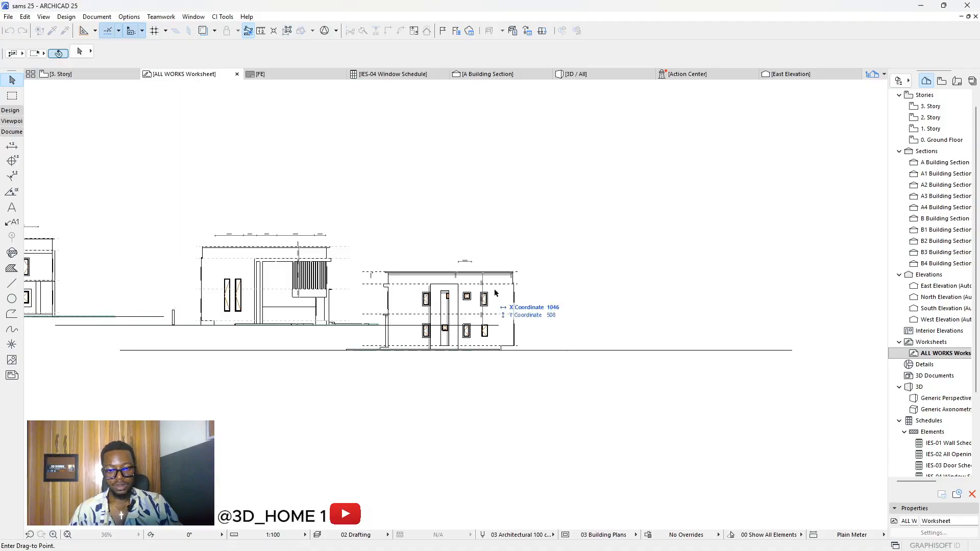
{"action": "left_click", "coordinate": [618, 267]}
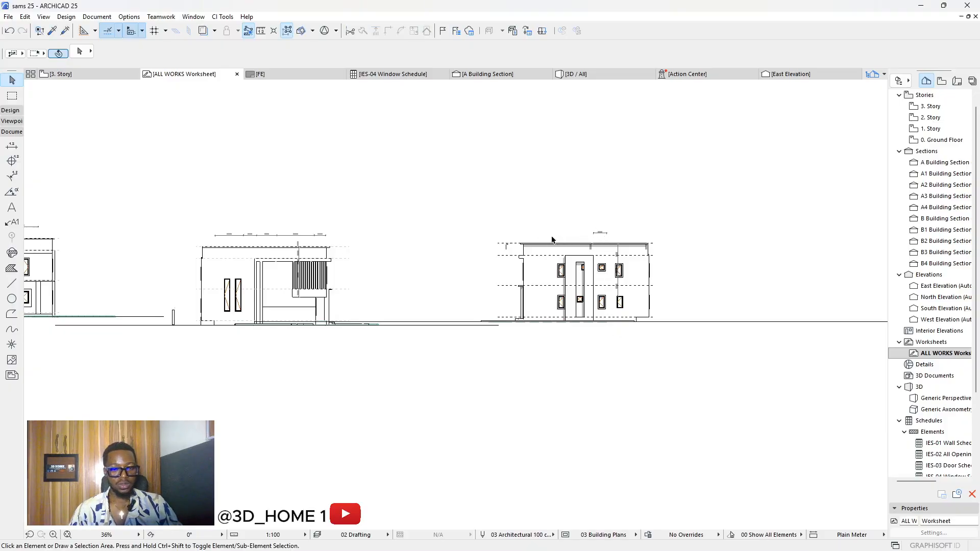
{"action": "scroll", "coordinate": [571, 244], "scroll_direction": "up", "scroll_amount": 2}
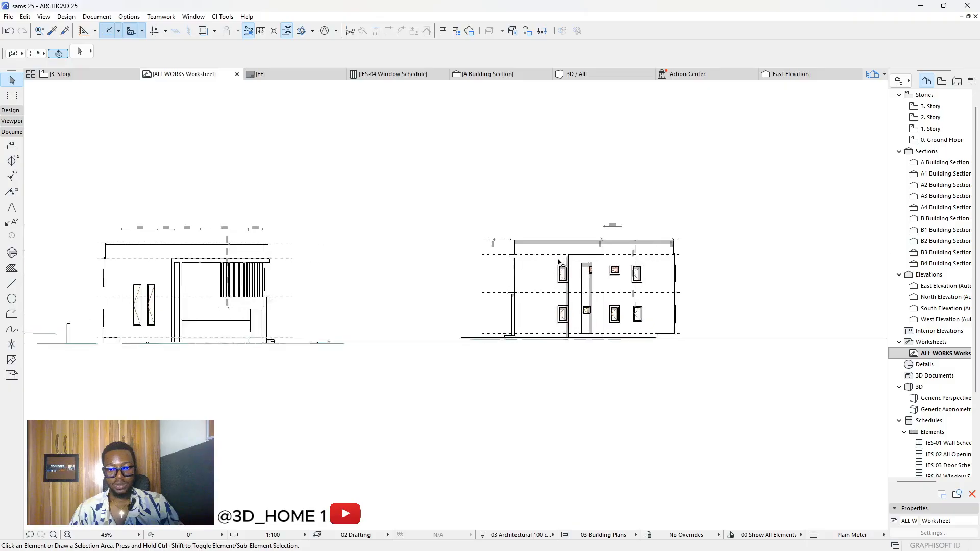
{"action": "scroll", "coordinate": [479, 238], "scroll_direction": "up", "scroll_amount": 3}
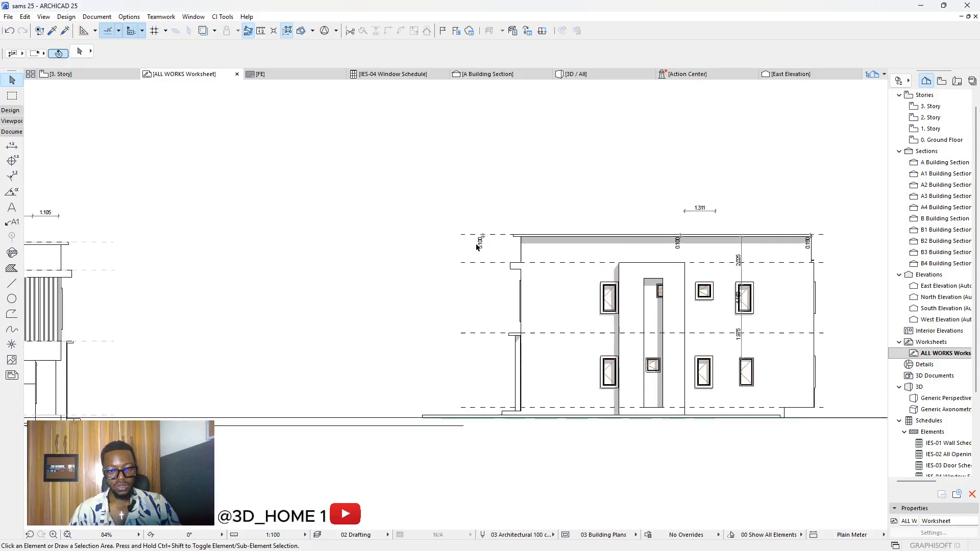
{"action": "scroll", "coordinate": [379, 240], "scroll_direction": "down", "scroll_amount": 5}
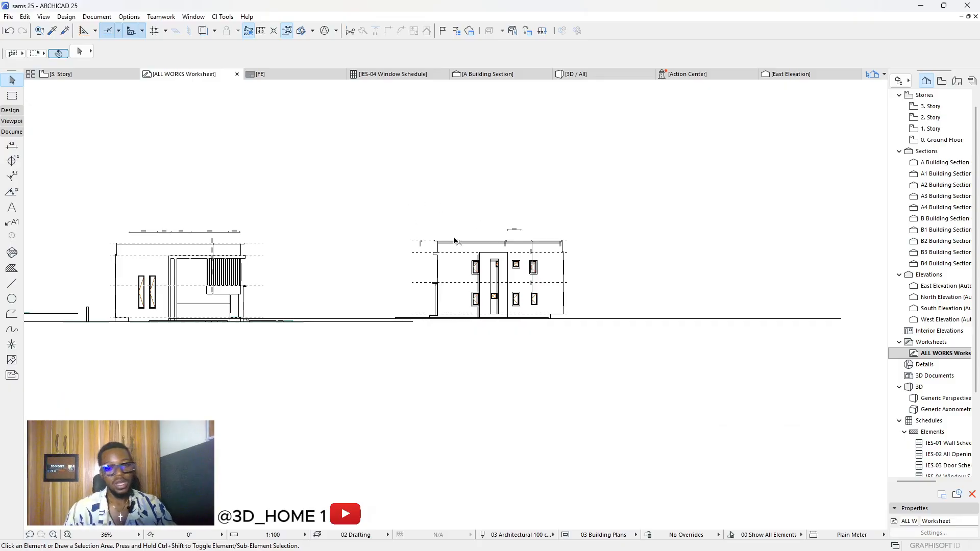
{"action": "scroll", "coordinate": [422, 243], "scroll_direction": "up", "scroll_amount": 2}
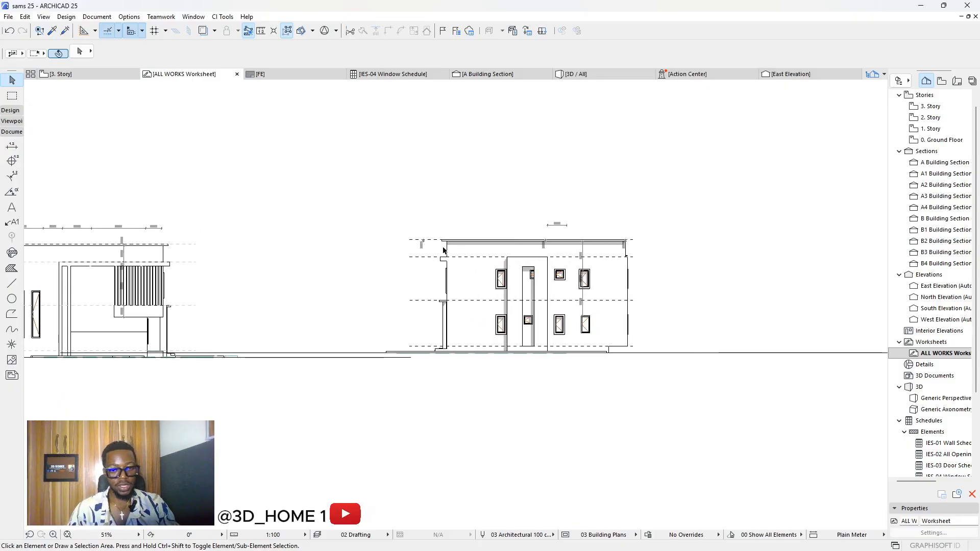
{"action": "scroll", "coordinate": [443, 250], "scroll_direction": "down", "scroll_amount": 4}
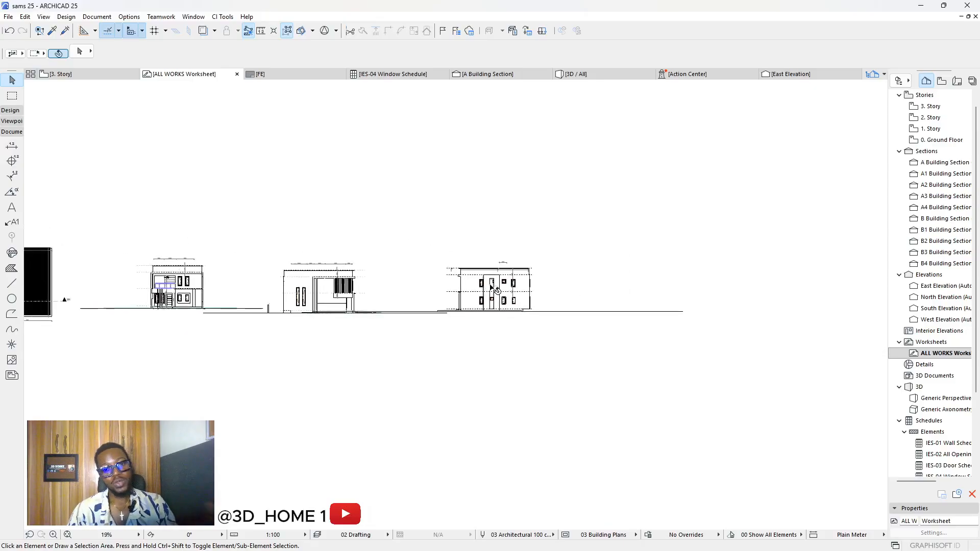
{"action": "scroll", "coordinate": [235, 289], "scroll_direction": "up", "scroll_amount": 2}
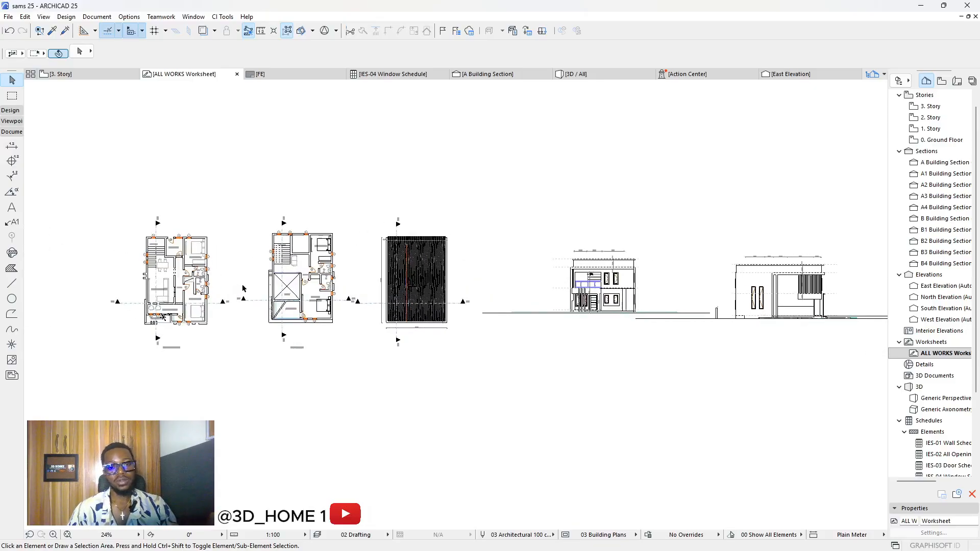
{"action": "scroll", "coordinate": [236, 289], "scroll_direction": "down", "scroll_amount": 3}
{"action": "scroll", "coordinate": [602, 288], "scroll_direction": "up", "scroll_amount": 6}
{"action": "scroll", "coordinate": [606, 292], "scroll_direction": "up", "scroll_amount": 4}
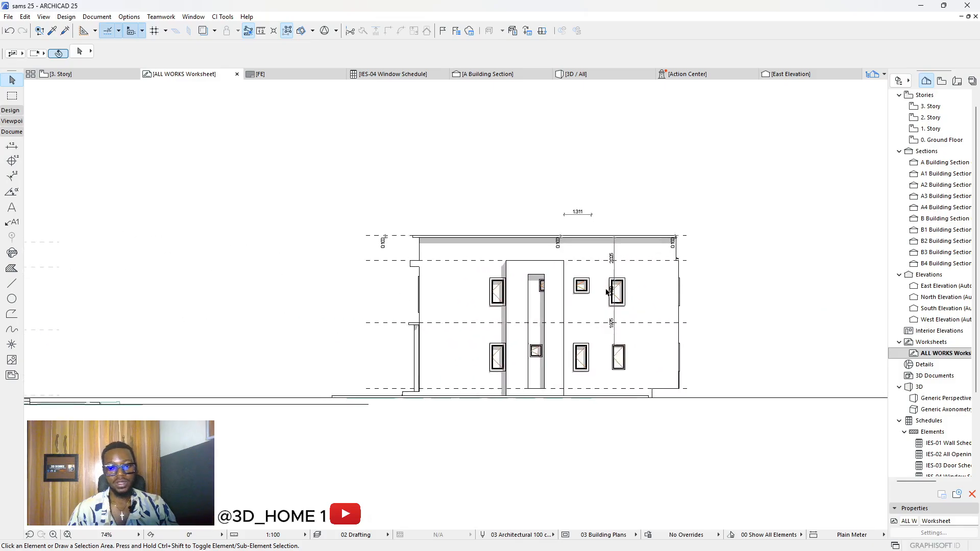
{"action": "scroll", "coordinate": [356, 298], "scroll_direction": "down", "scroll_amount": 4}
{"action": "scroll", "coordinate": [541, 292], "scroll_direction": "up", "scroll_amount": 2}
{"action": "scroll", "coordinate": [540, 292], "scroll_direction": "up", "scroll_amount": 2}
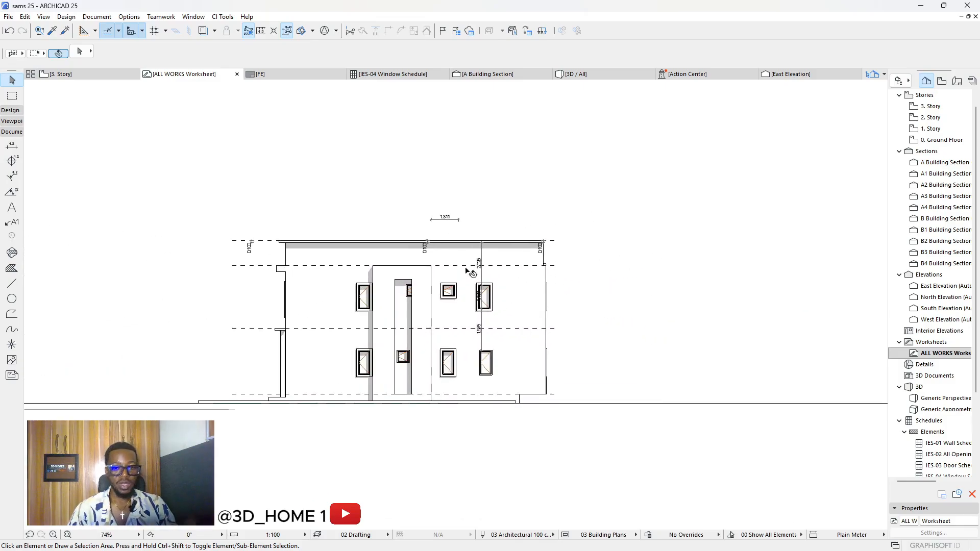
{"action": "scroll", "coordinate": [458, 235], "scroll_direction": "up", "scroll_amount": 2}
{"action": "scroll", "coordinate": [492, 276], "scroll_direction": "down", "scroll_amount": 4}
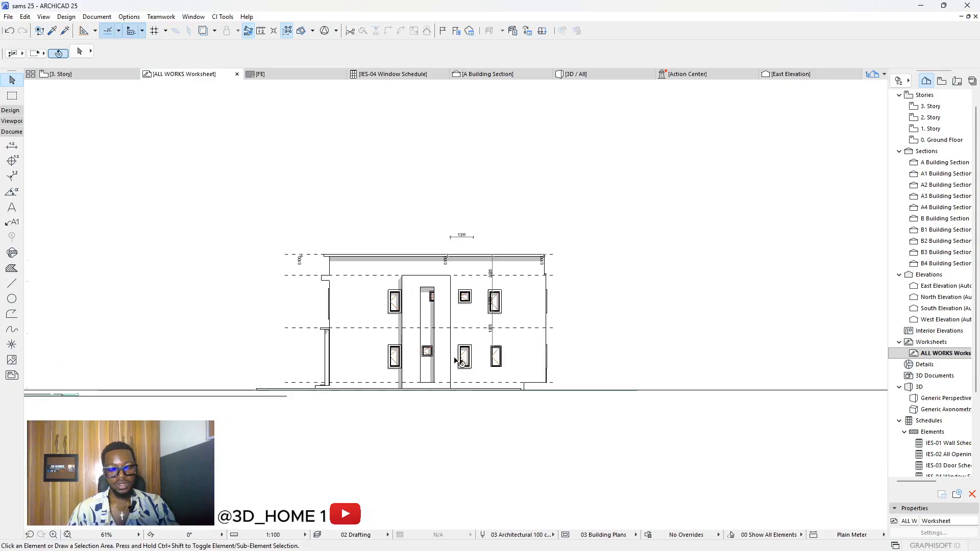
{"action": "scroll", "coordinate": [456, 360], "scroll_direction": "up", "scroll_amount": 2}
{"action": "scroll", "coordinate": [306, 234], "scroll_direction": "up", "scroll_amount": 2}
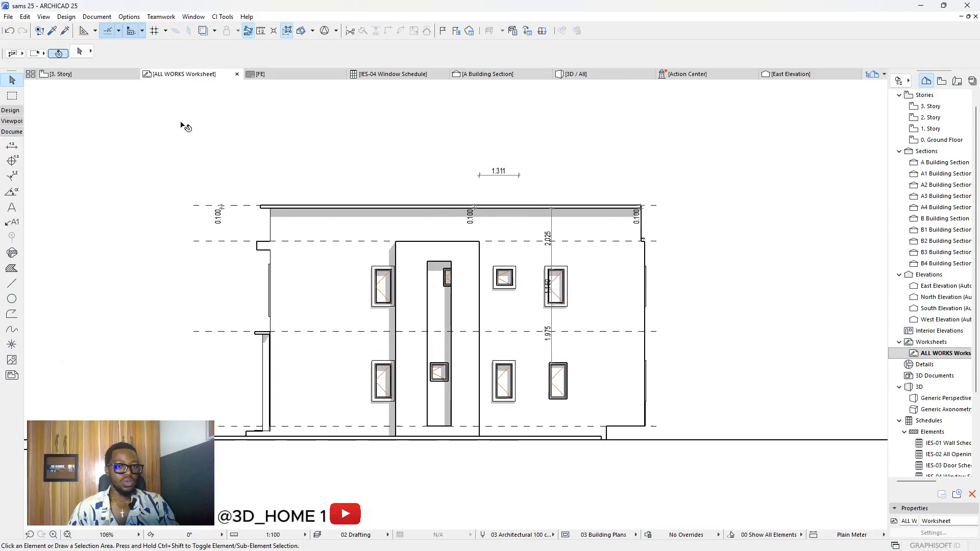
{"action": "left_click", "coordinate": [12, 268]}
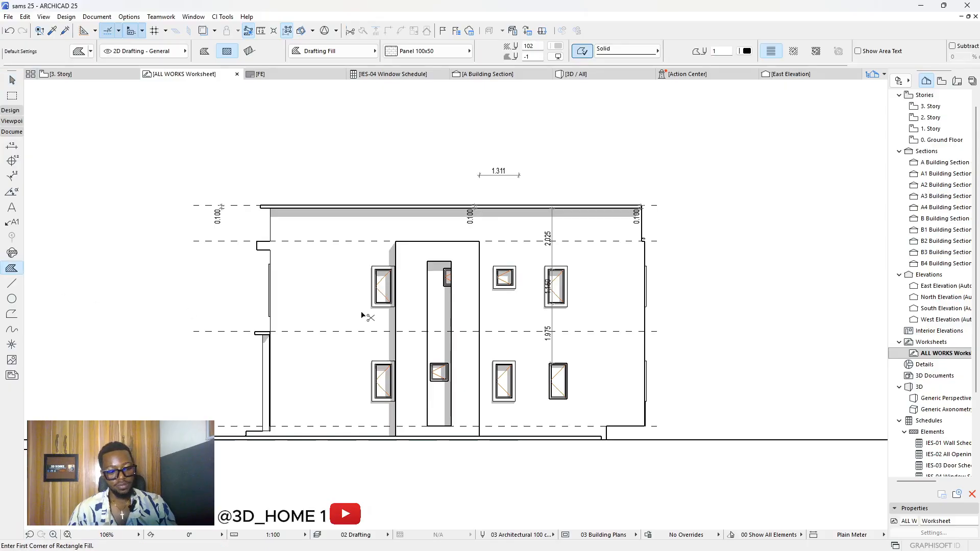
{"action": "key", "text": "ctrl+a"}
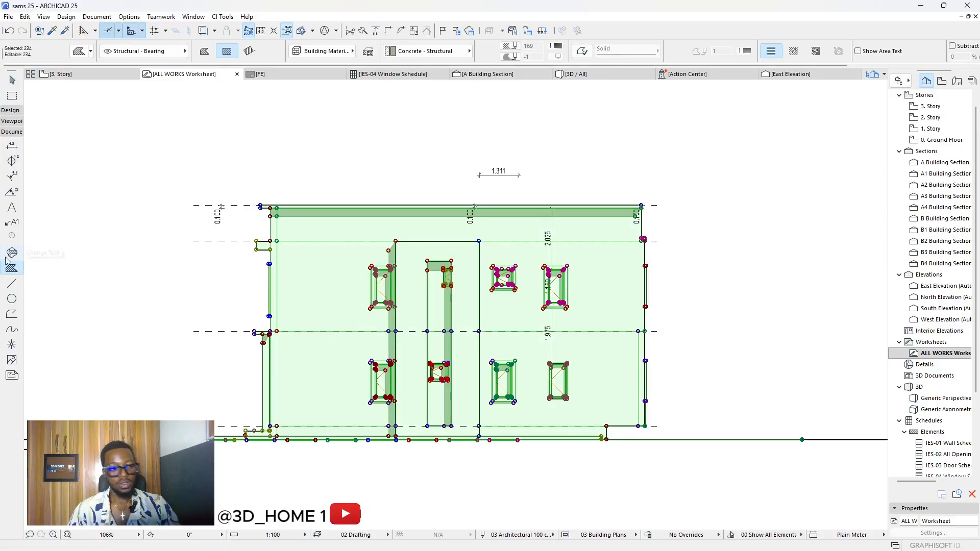
{"action": "scroll", "coordinate": [573, 282], "scroll_direction": "down", "scroll_amount": 10}
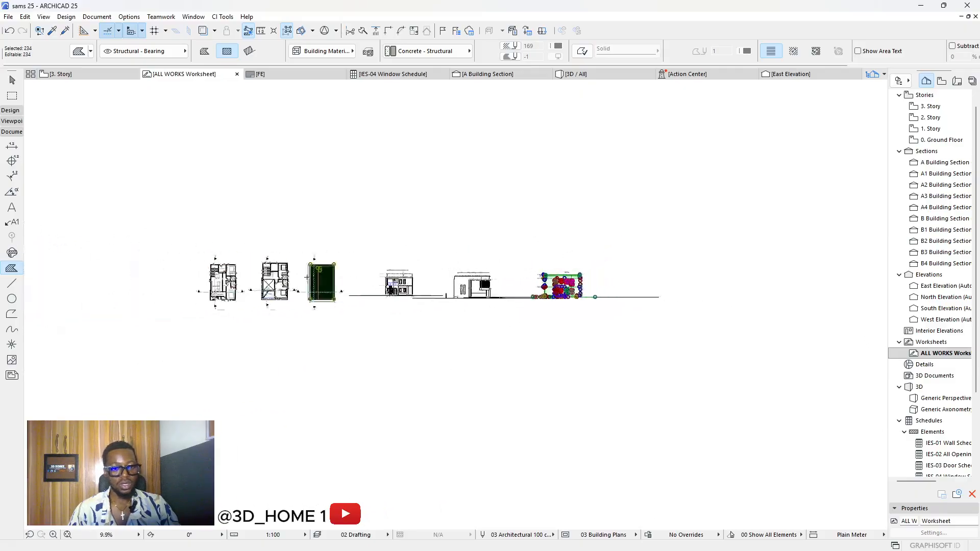
{"action": "scroll", "coordinate": [307, 277], "scroll_direction": "up", "scroll_amount": 10}
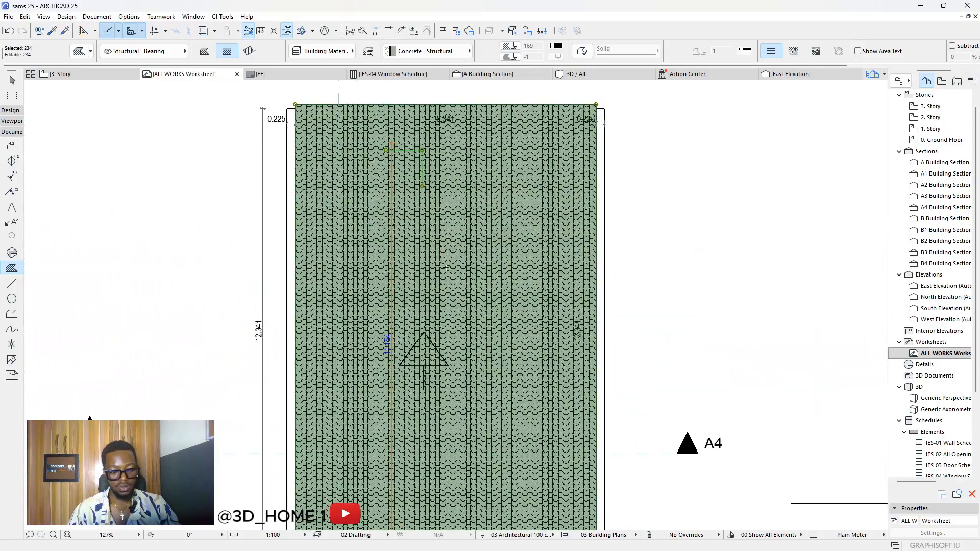
{"action": "left_click", "coordinate": [474, 251]}
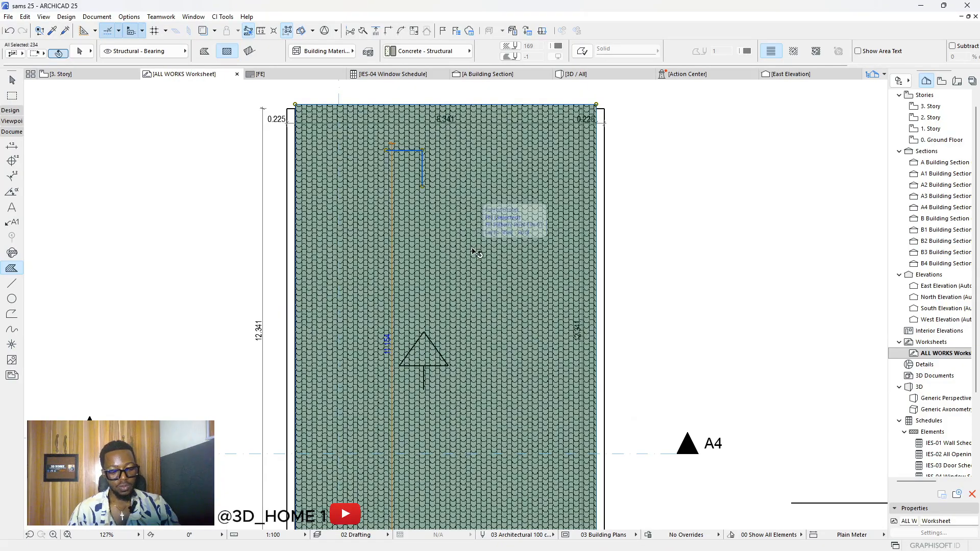
{"action": "left_click", "coordinate": [479, 262], "text": "shift"}
{"action": "scroll", "coordinate": [219, 273], "scroll_direction": "down", "scroll_amount": 9}
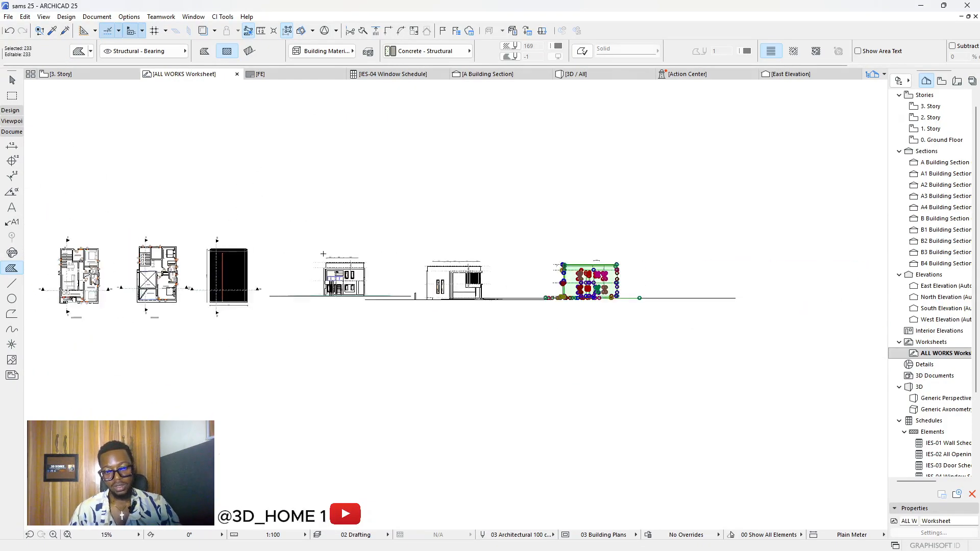
{"action": "scroll", "coordinate": [579, 271], "scroll_direction": "up", "scroll_amount": 6}
{"action": "key", "text": "Escape"}
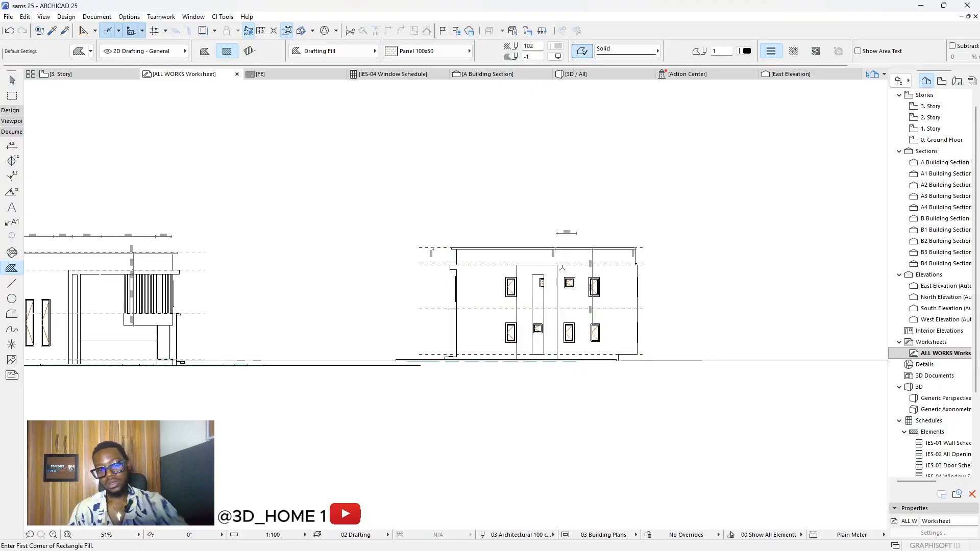
{"action": "scroll", "coordinate": [571, 277], "scroll_direction": "down", "scroll_amount": 2}
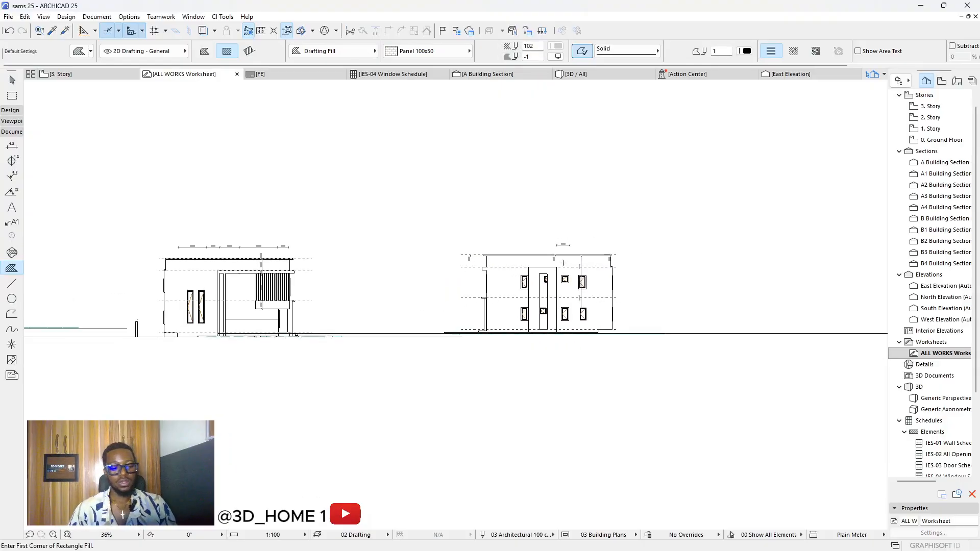
{"action": "scroll", "coordinate": [574, 245], "scroll_direction": "down", "scroll_amount": 8}
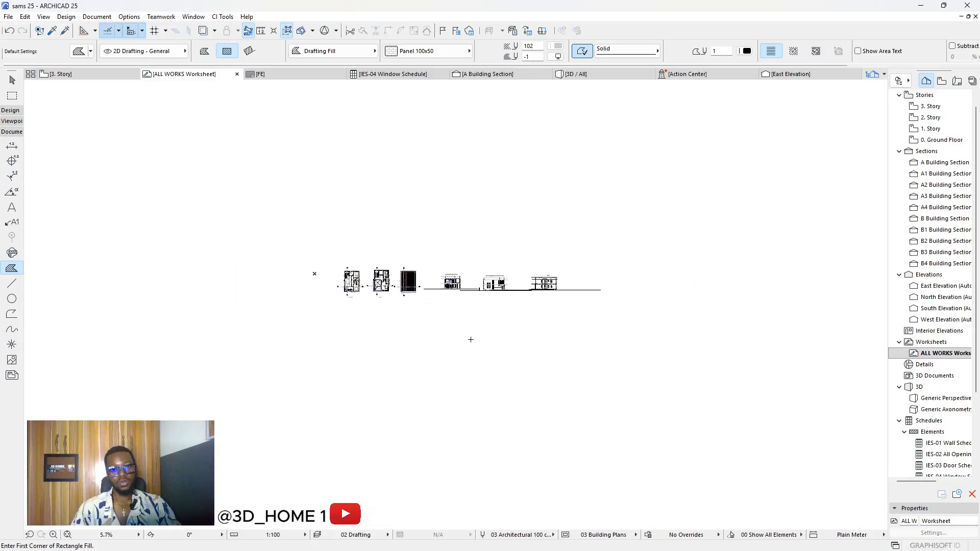
{"action": "key", "text": "Escape"}
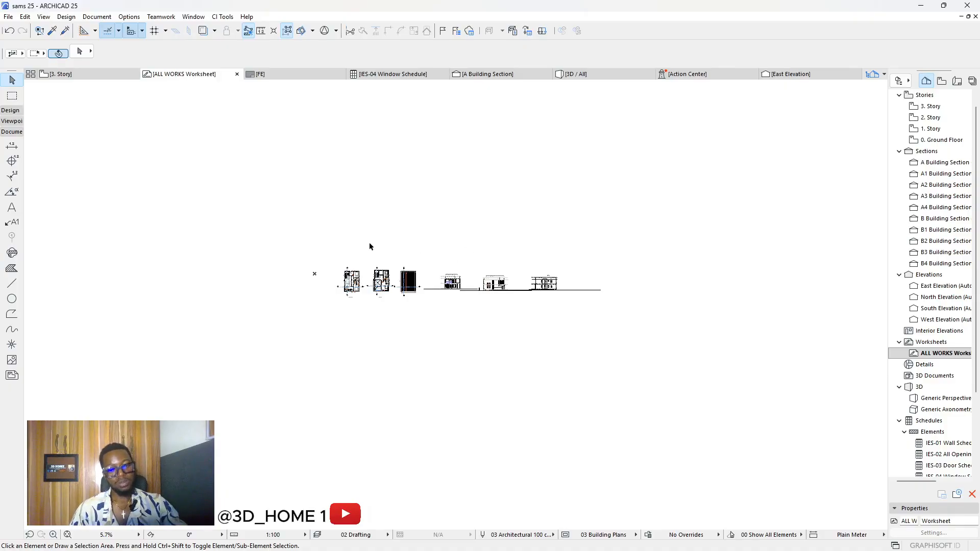
{"action": "left_click", "coordinate": [9, 17]}
{"action": "left_click", "coordinate": [31, 96]}
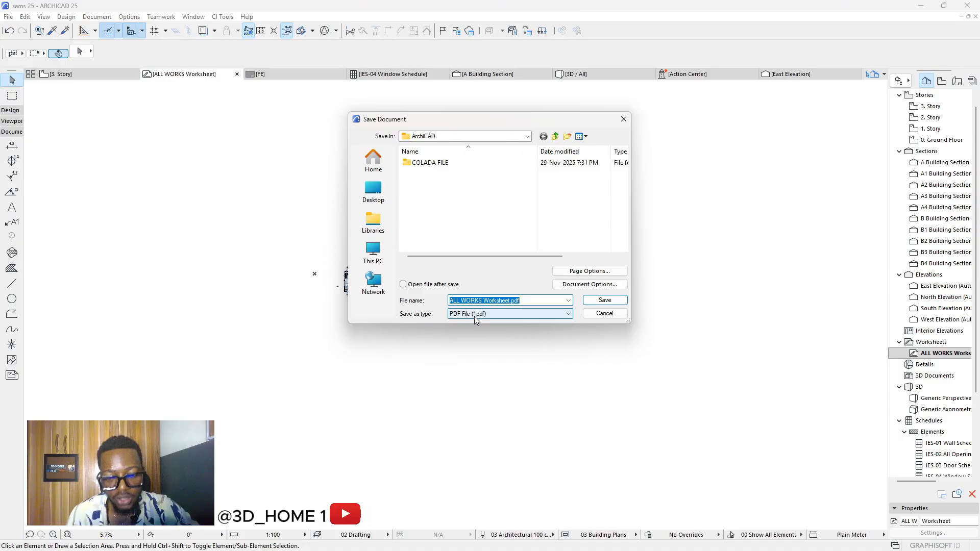
{"action": "left_click", "coordinate": [489, 315]}
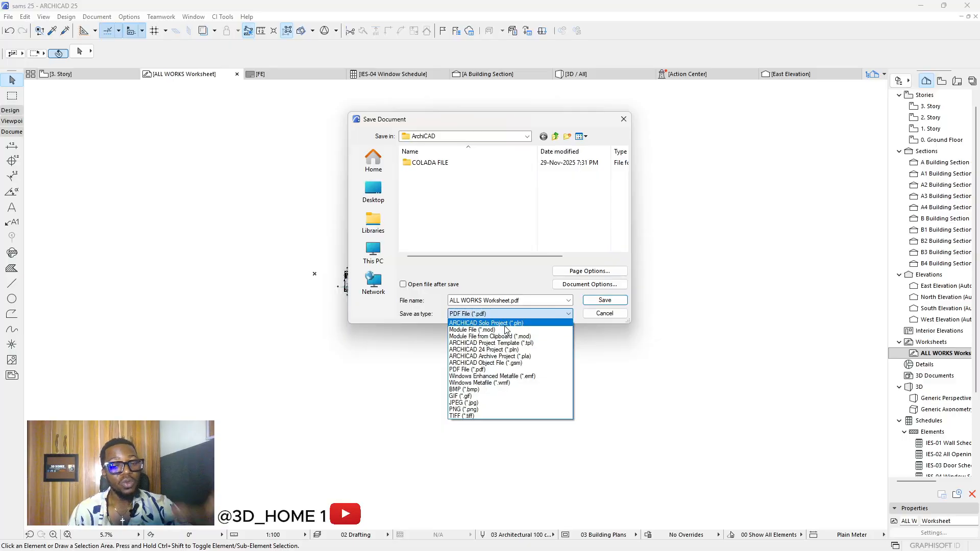
{"action": "left_click", "coordinate": [606, 305]}
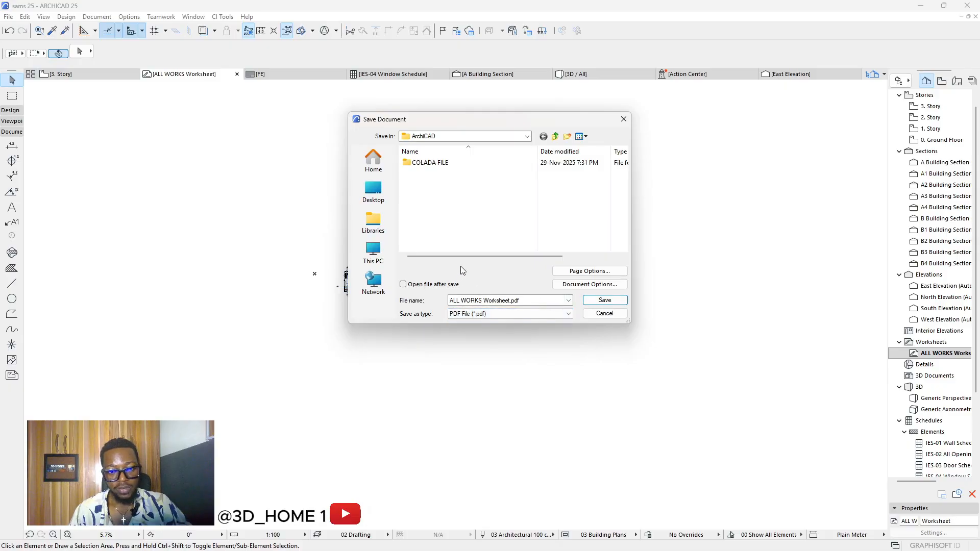
{"action": "key", "text": "Return"}
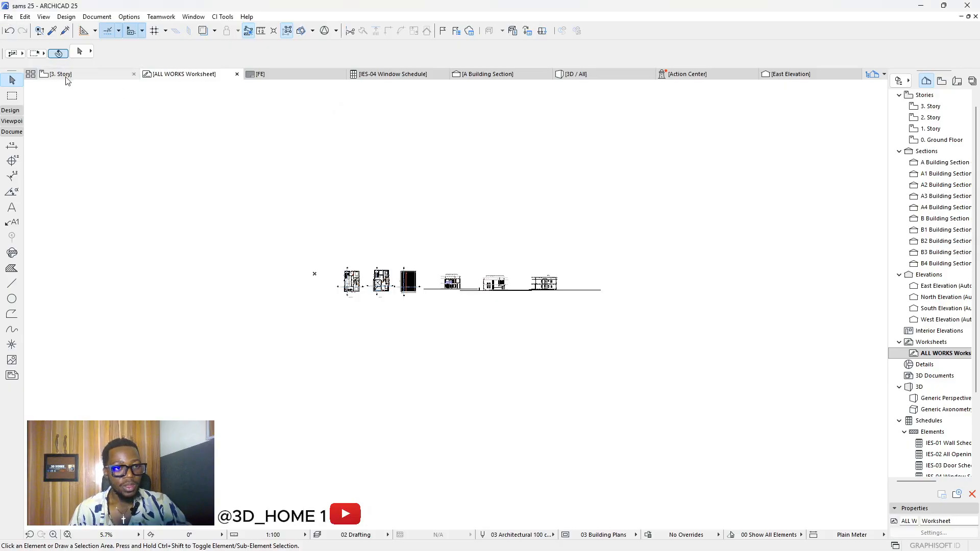
Step: Save the project as '24 PROJECT' in ARCHICAD 24 Project (.pln) format, accepting the older-version warning
{"action": "left_click", "coordinate": [8, 17]}
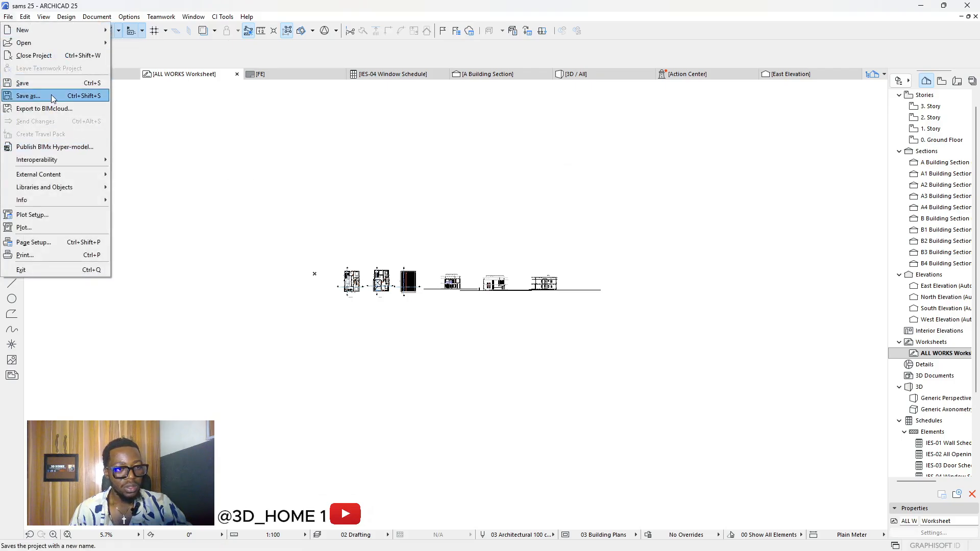
{"action": "left_click", "coordinate": [51, 96]}
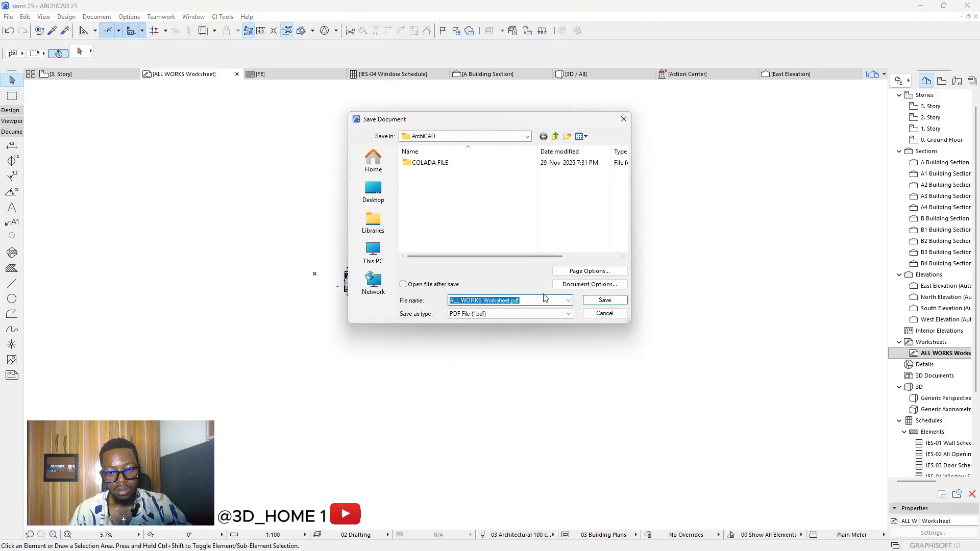
{"action": "left_click", "coordinate": [545, 314]}
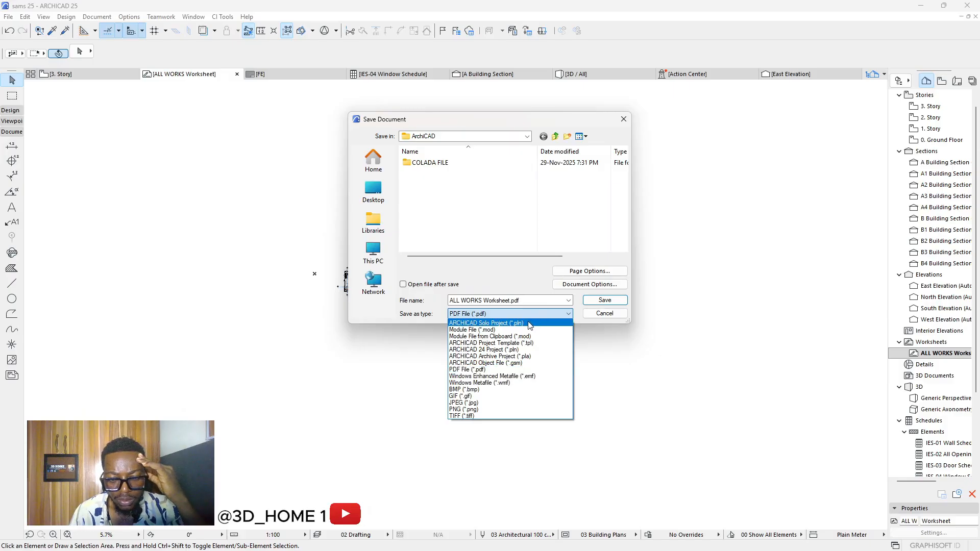
{"action": "left_click", "coordinate": [493, 350]}
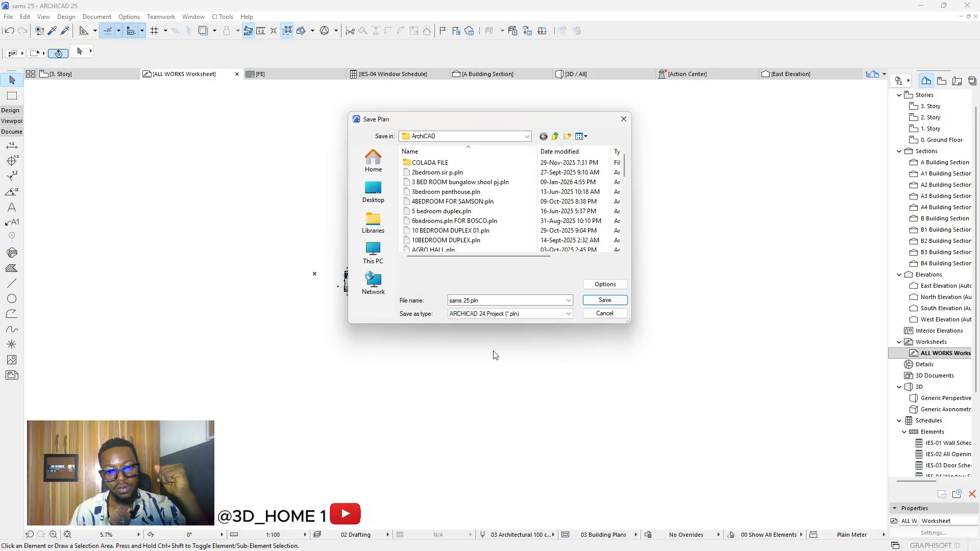
{"action": "left_click", "coordinate": [494, 300]}
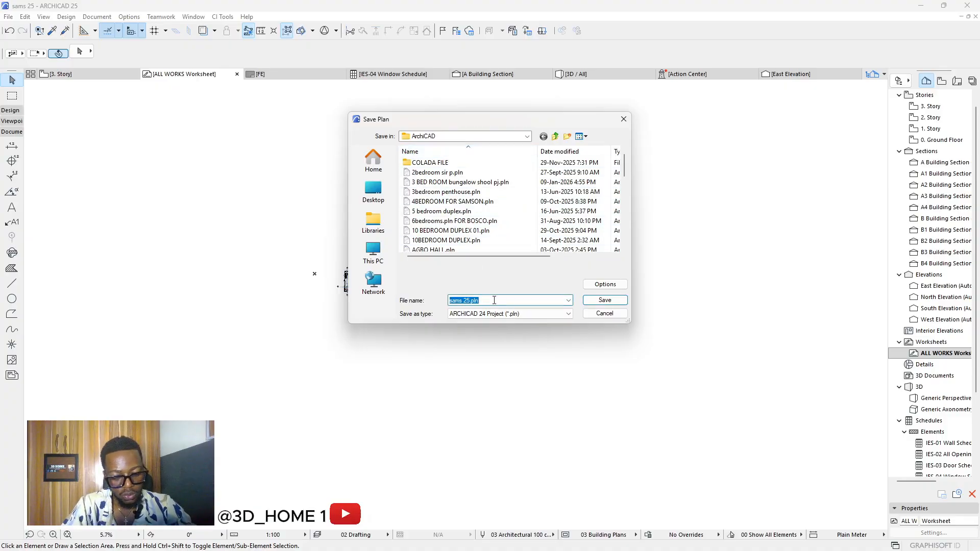
{"action": "type", "text": "24 PROJECT"}
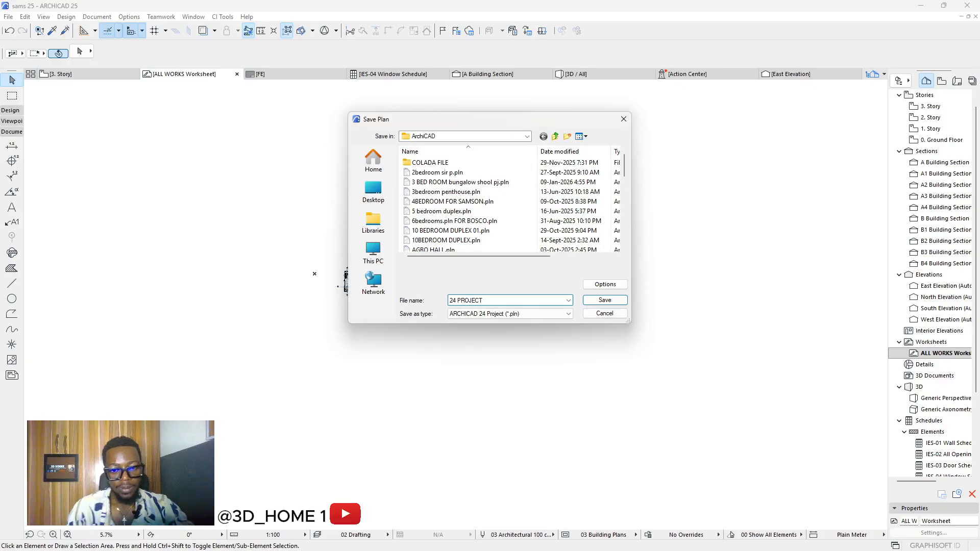
{"action": "left_click", "coordinate": [611, 304]}
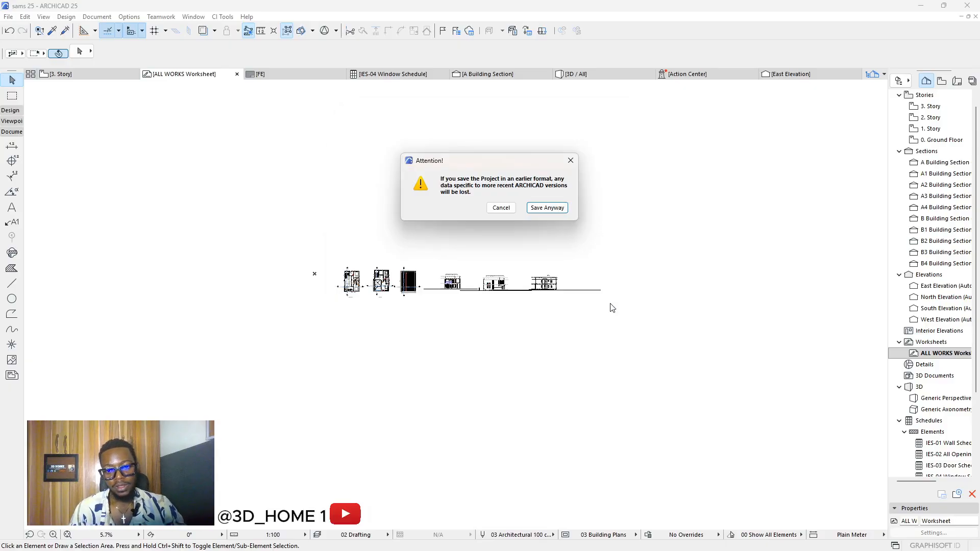
{"action": "left_click", "coordinate": [538, 209]}
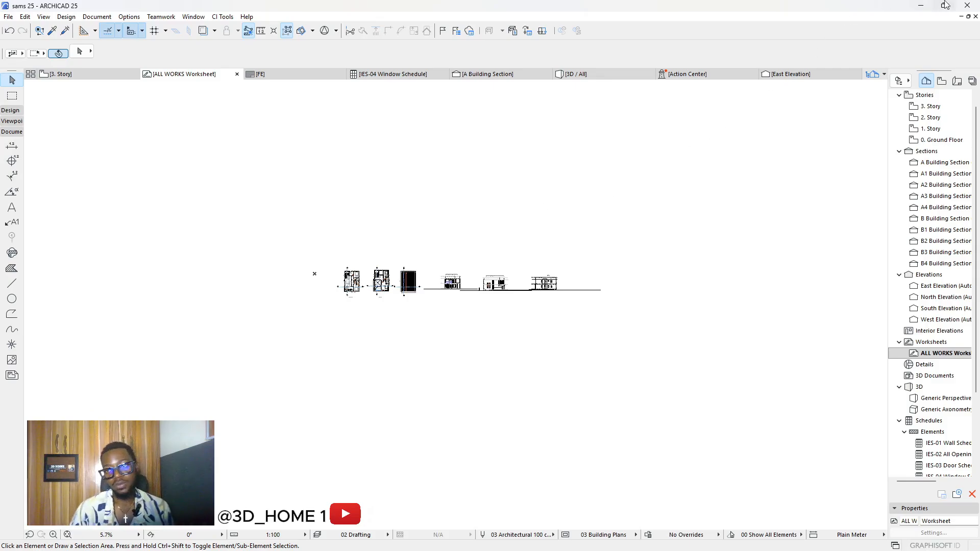
Step: In File Explorer, go to Documents > DOCUMENT > ALL > ArchiCAD and select 24 PROJECT.pln
{"action": "left_click", "coordinate": [921, 5]}
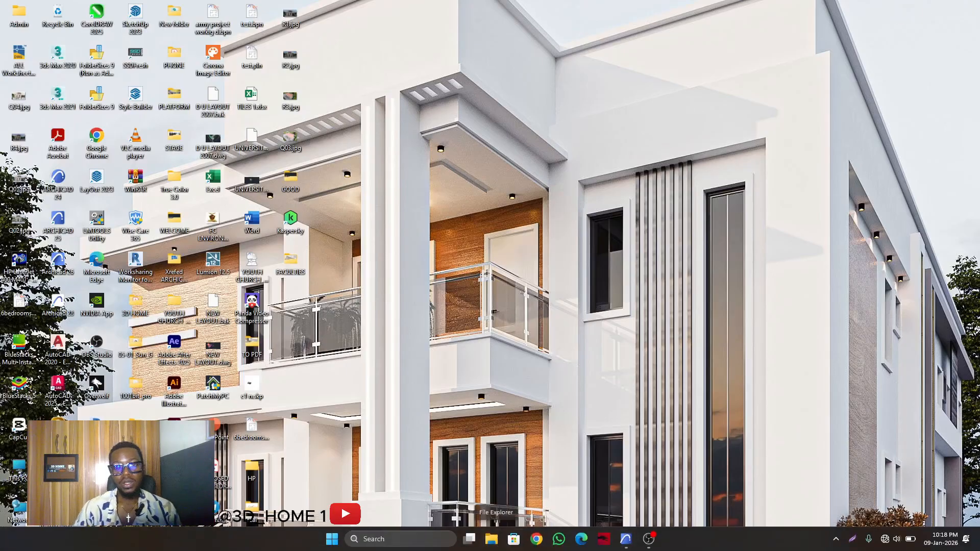
{"action": "left_click", "coordinate": [491, 538]}
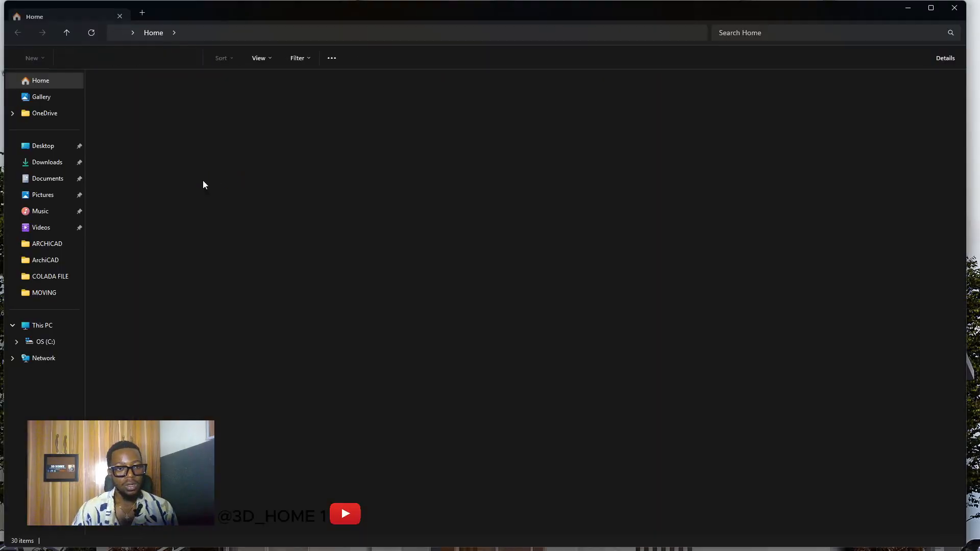
{"action": "double_click", "coordinate": [461, 115]}
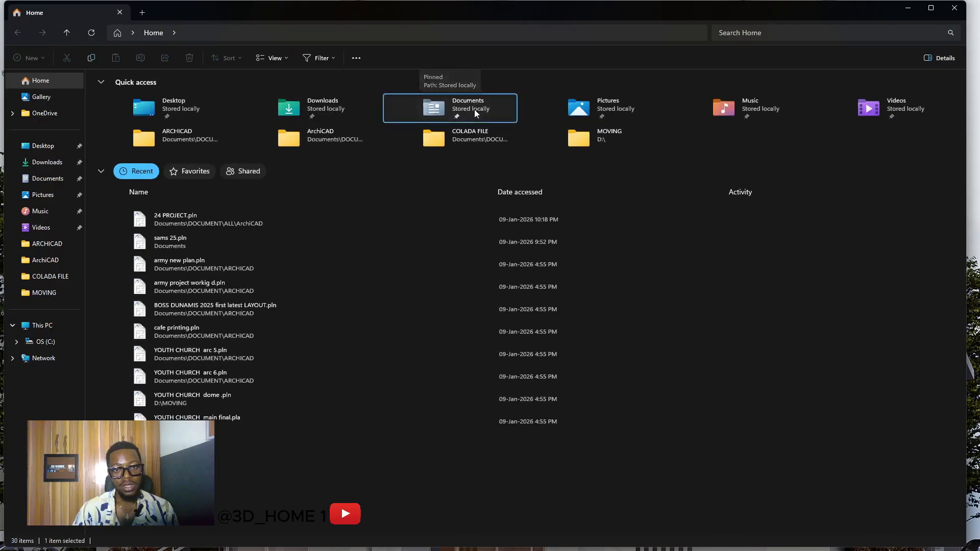
{"action": "left_click", "coordinate": [124, 206]}
{"action": "double_click", "coordinate": [124, 206]}
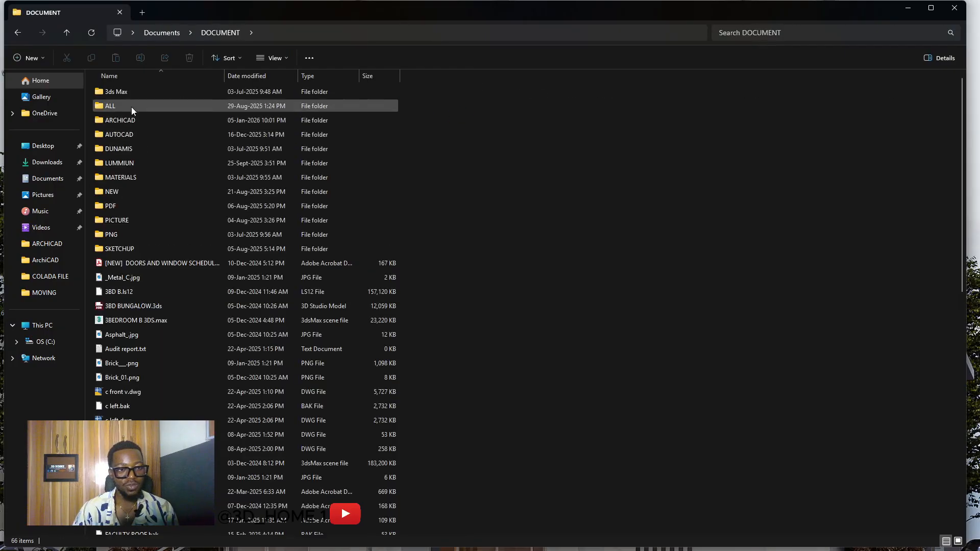
{"action": "double_click", "coordinate": [131, 106]}
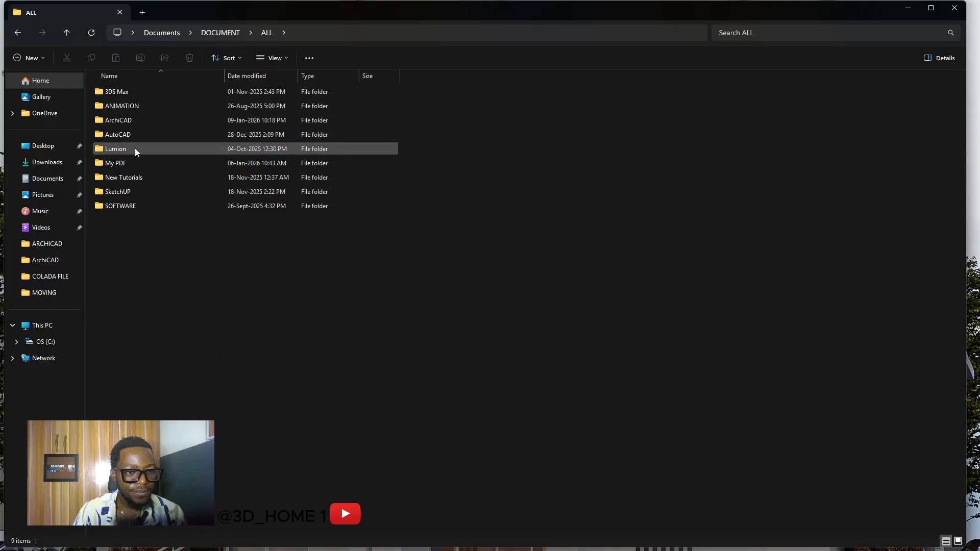
{"action": "double_click", "coordinate": [131, 120]}
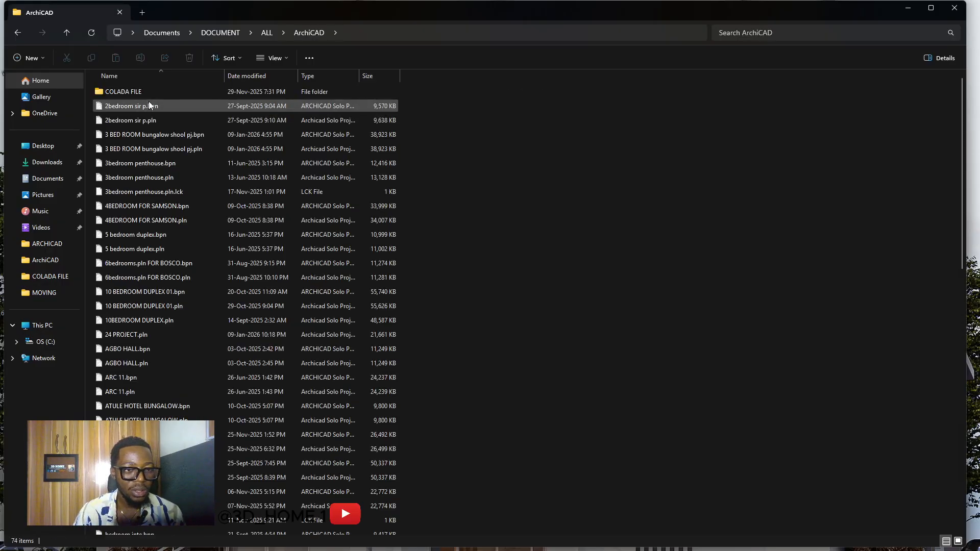
{"action": "left_click", "coordinate": [142, 123]}
Step: Open 24 PROJECT.pln with ARCHICAD 24.0 INT Component via its context menu
{"action": "key", "text": "2"}
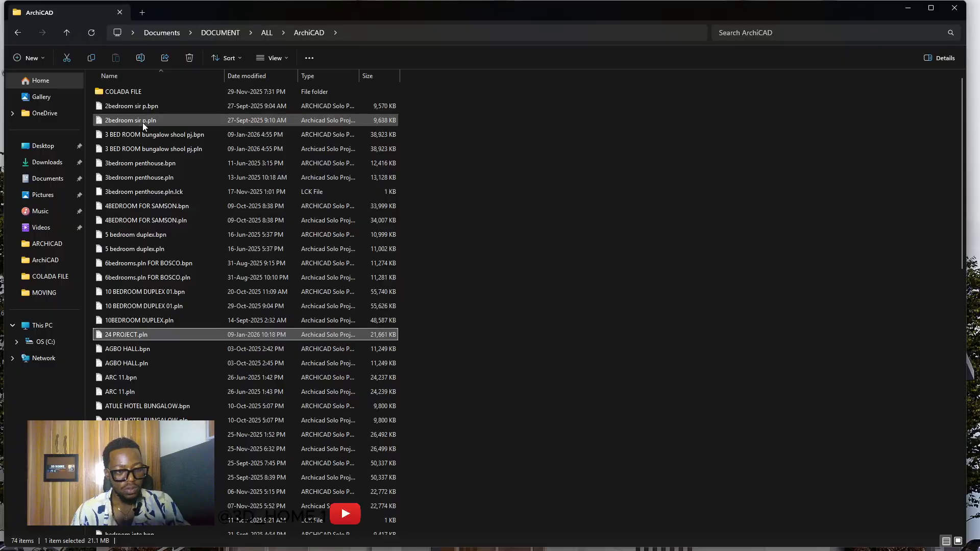
{"action": "right_click", "coordinate": [138, 335]}
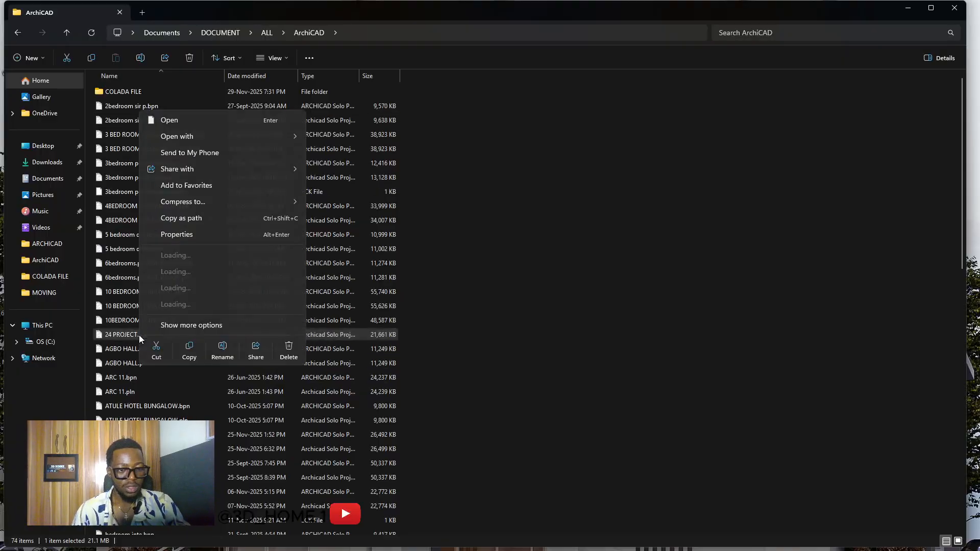
{"action": "mouse_move", "coordinate": [216, 136]}
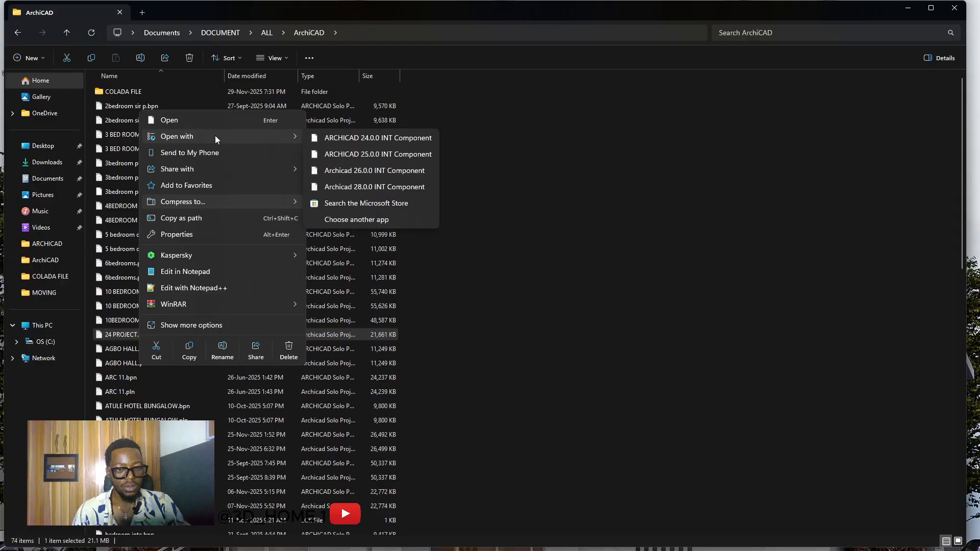
{"action": "left_click", "coordinate": [381, 141]}
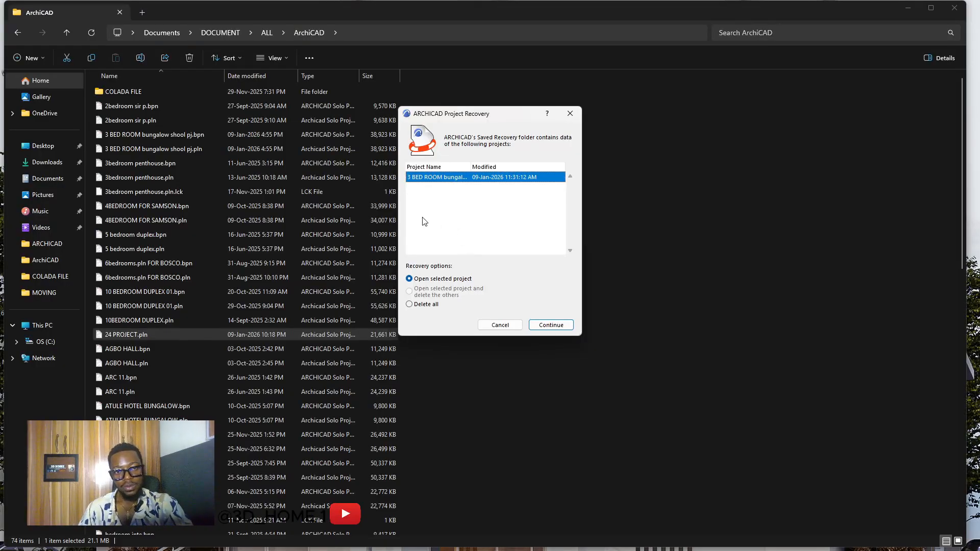
Step: Skip project recovery, dismiss both CI Tools warnings, and keep all missing add-on data
{"action": "left_click", "coordinate": [507, 325]}
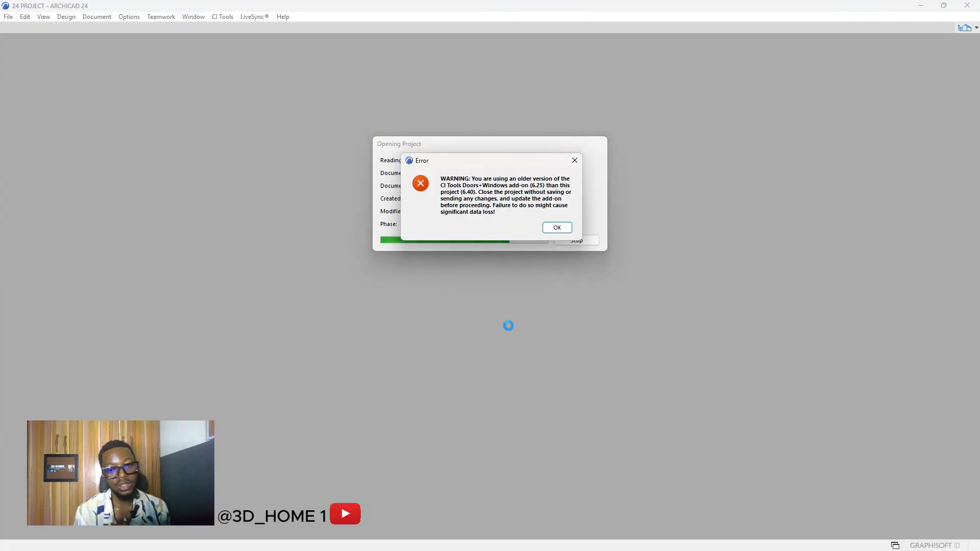
{"action": "left_click", "coordinate": [556, 228]}
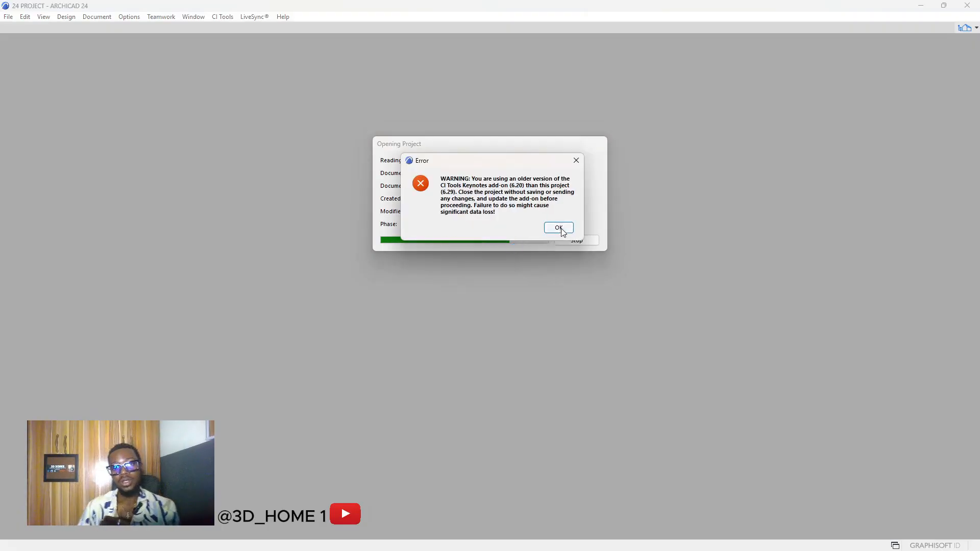
{"action": "left_click", "coordinate": [559, 228]}
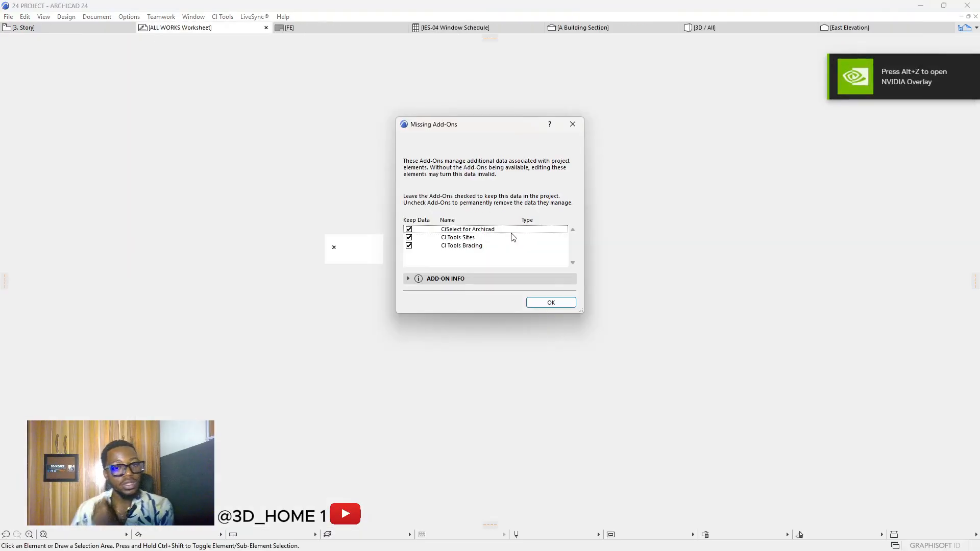
{"action": "left_click", "coordinate": [556, 307]}
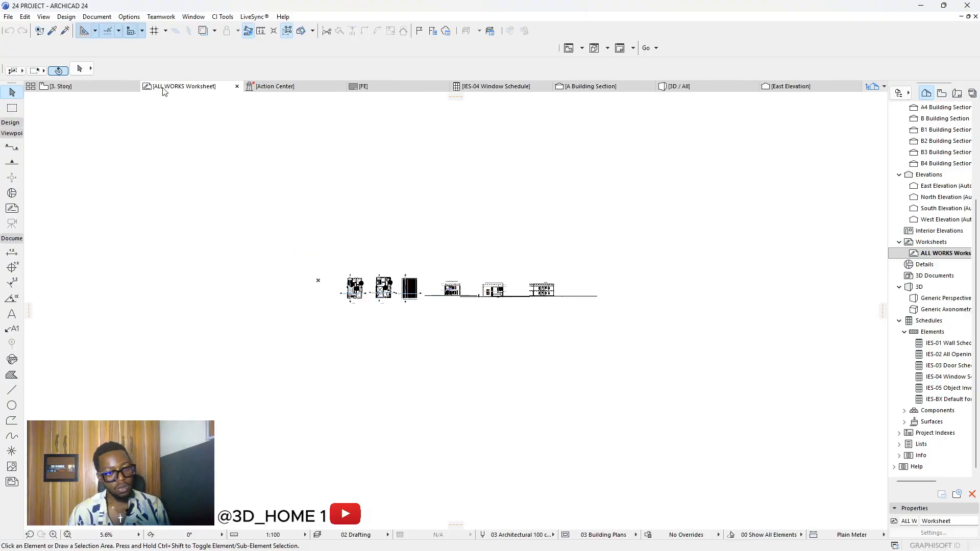
{"action": "scroll", "coordinate": [360, 293], "scroll_direction": "up", "scroll_amount": 8}
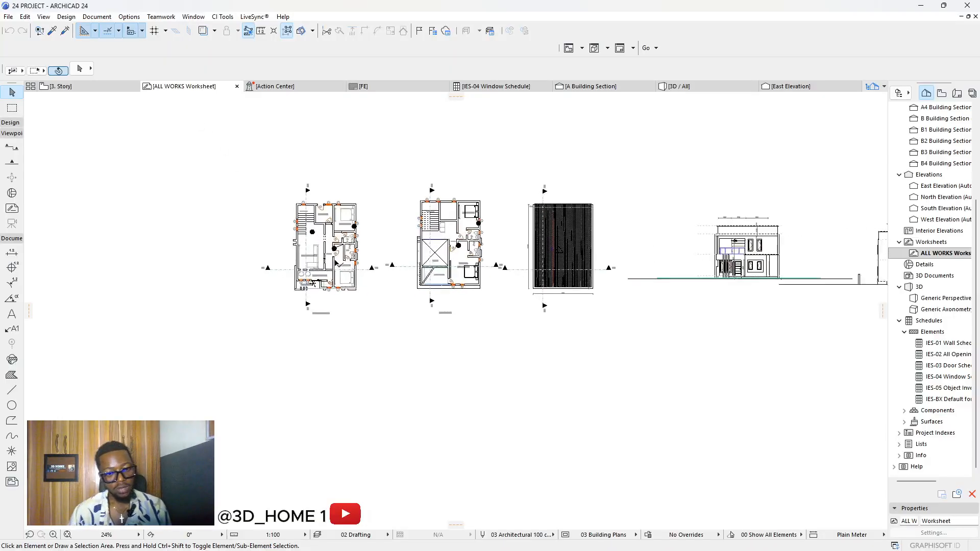
{"action": "scroll", "coordinate": [335, 258], "scroll_direction": "up", "scroll_amount": 3}
{"action": "scroll", "coordinate": [249, 242], "scroll_direction": "down", "scroll_amount": 5}
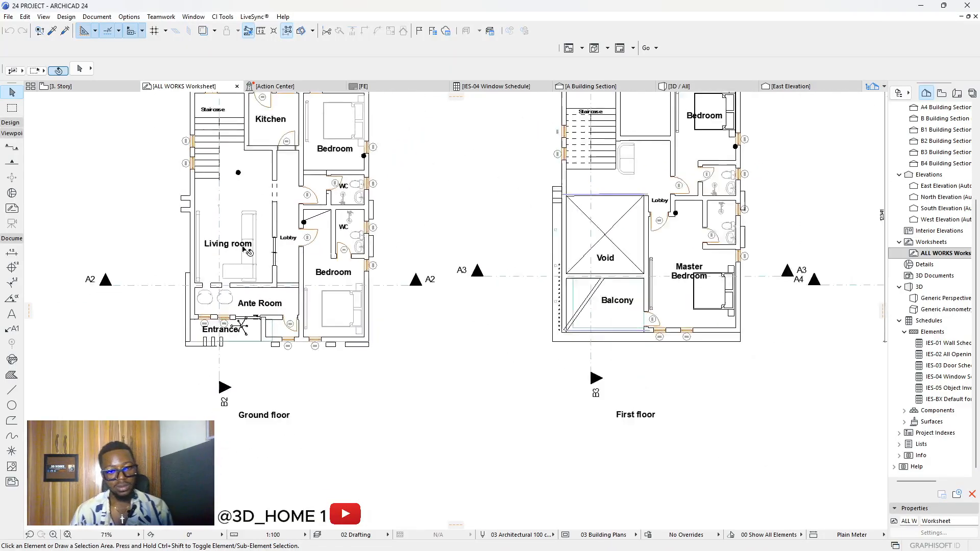
{"action": "scroll", "coordinate": [529, 244], "scroll_direction": "up", "scroll_amount": 10}
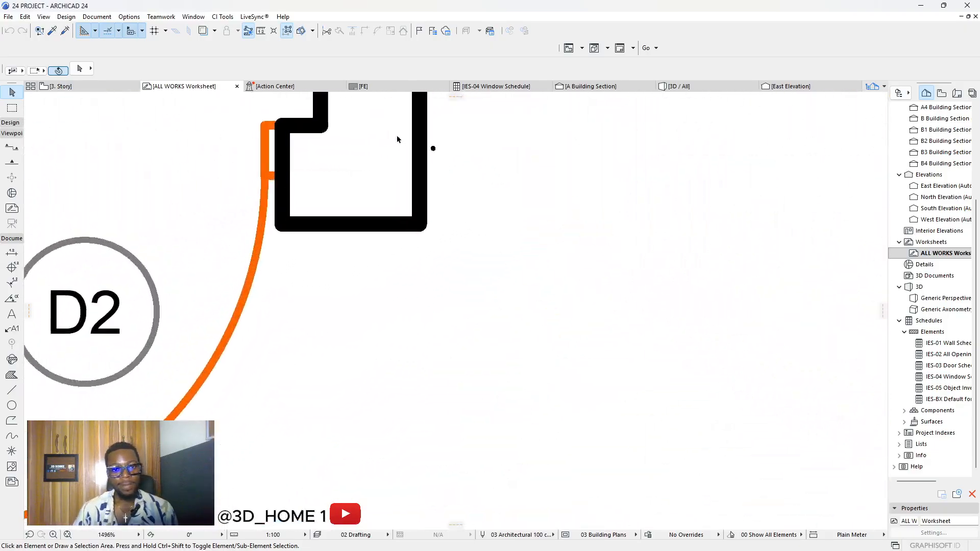
{"action": "left_click", "coordinate": [433, 151]}
{"action": "scroll", "coordinate": [432, 153], "scroll_direction": "down", "scroll_amount": 10}
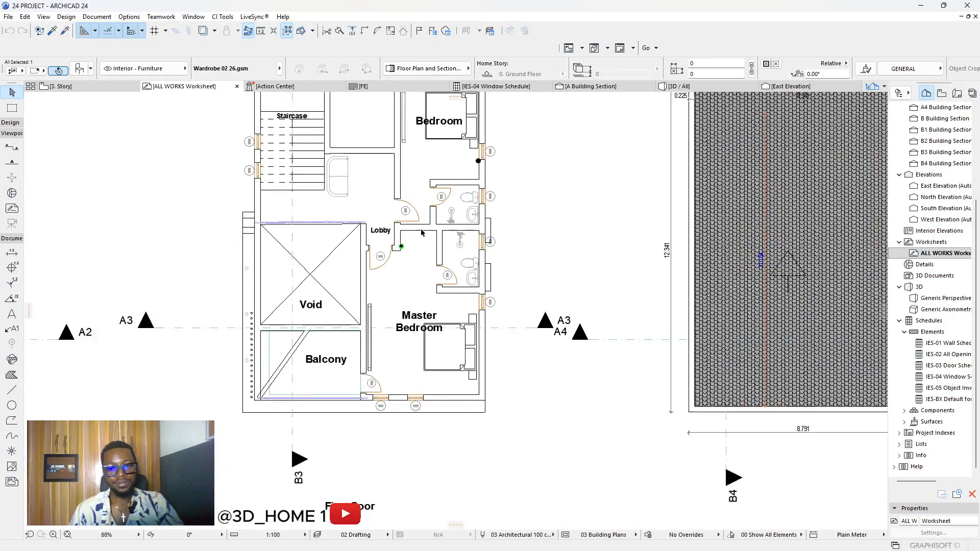
{"action": "scroll", "coordinate": [359, 240], "scroll_direction": "down", "scroll_amount": 5}
{"action": "scroll", "coordinate": [614, 239], "scroll_direction": "up", "scroll_amount": 6}
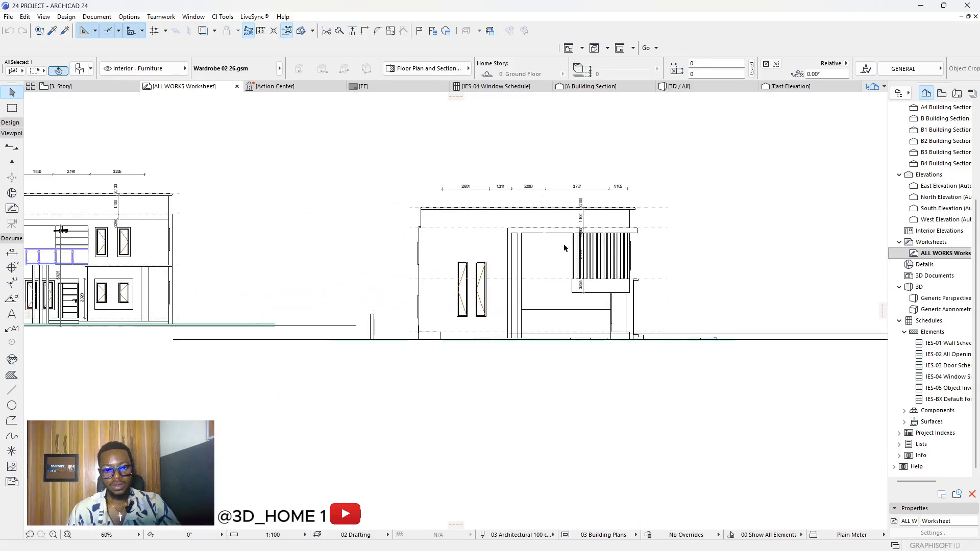
{"action": "scroll", "coordinate": [559, 252], "scroll_direction": "down", "scroll_amount": 4}
{"action": "scroll", "coordinate": [551, 259], "scroll_direction": "up", "scroll_amount": 4}
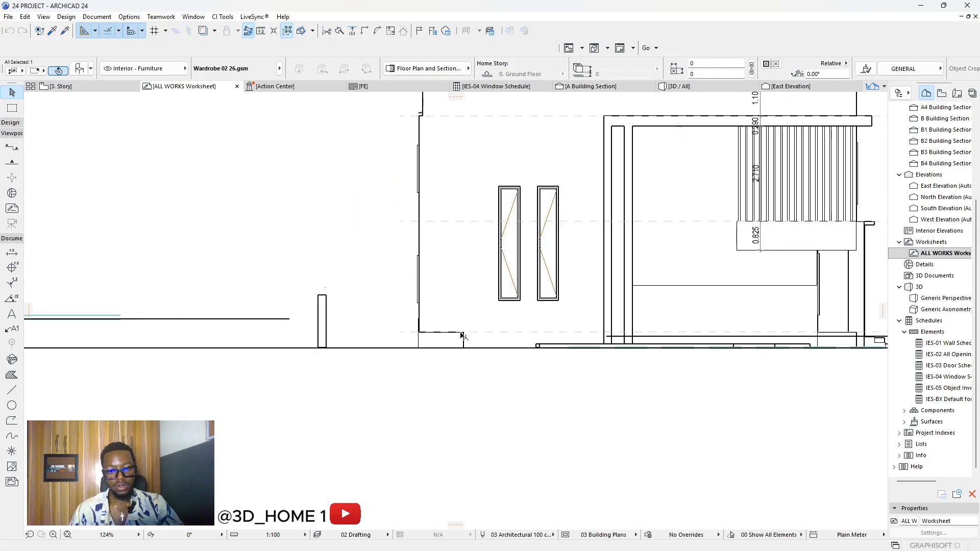
{"action": "scroll", "coordinate": [462, 332], "scroll_direction": "down", "scroll_amount": 5}
{"action": "scroll", "coordinate": [492, 349], "scroll_direction": "down", "scroll_amount": 6}
{"action": "scroll", "coordinate": [356, 307], "scroll_direction": "up", "scroll_amount": 2}
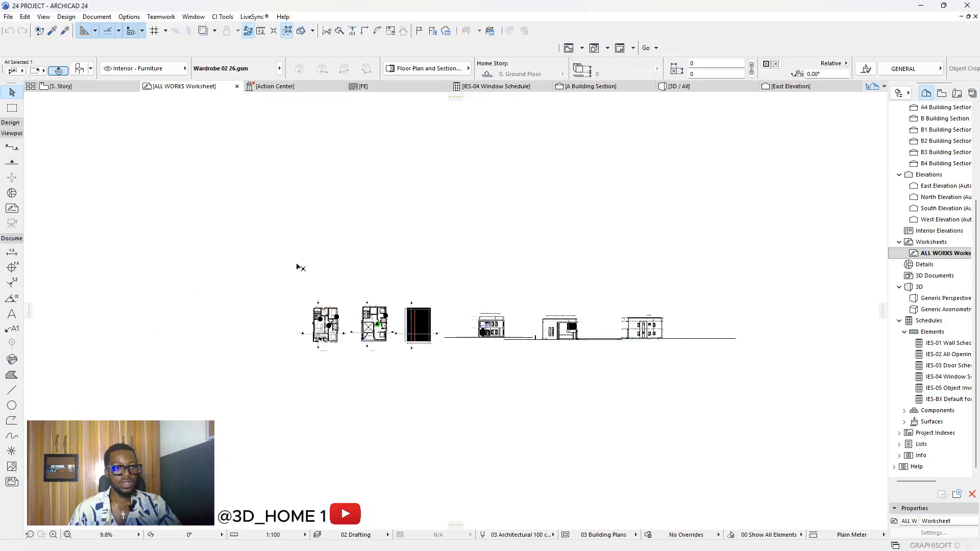
{"action": "left_click", "coordinate": [300, 267]}
{"action": "left_click", "coordinate": [9, 16]}
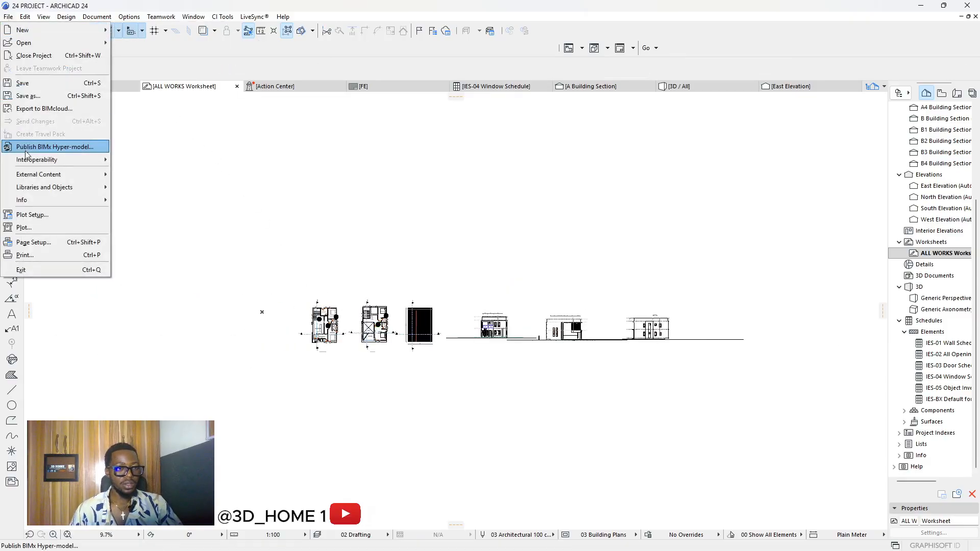
Step: Save the worksheet to the Desktop as a DWG file named 'MR E'
{"action": "left_click", "coordinate": [36, 96]}
{"action": "left_click", "coordinate": [475, 305]}
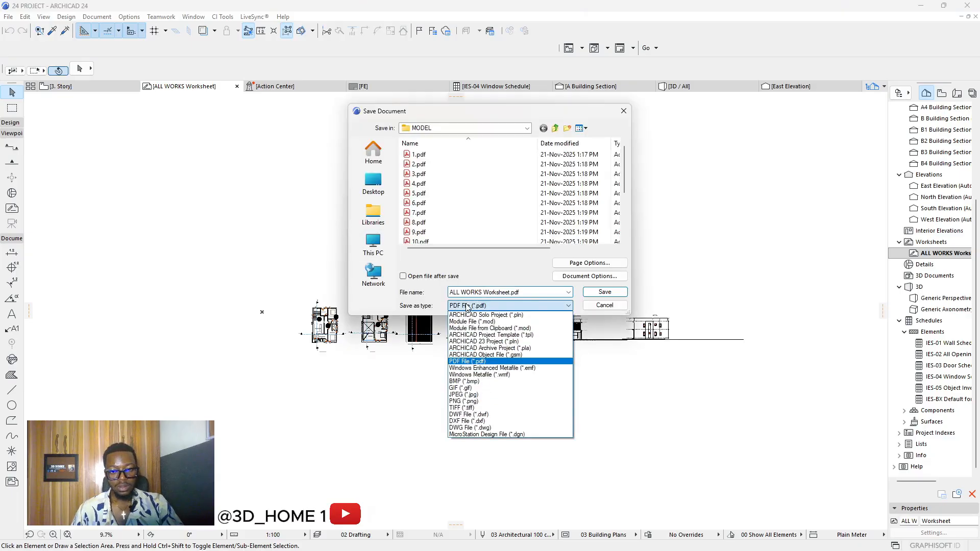
{"action": "left_click", "coordinate": [469, 428]}
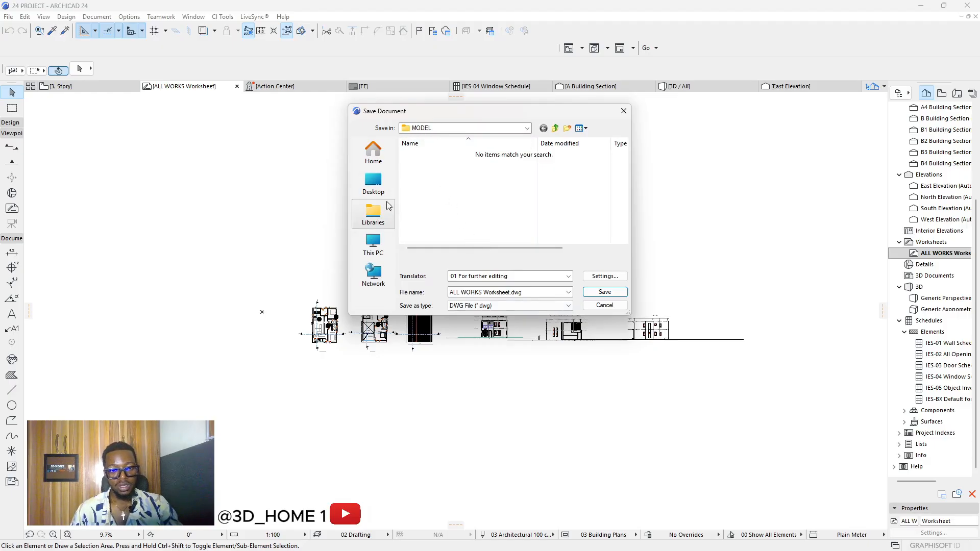
{"action": "left_click", "coordinate": [373, 183]}
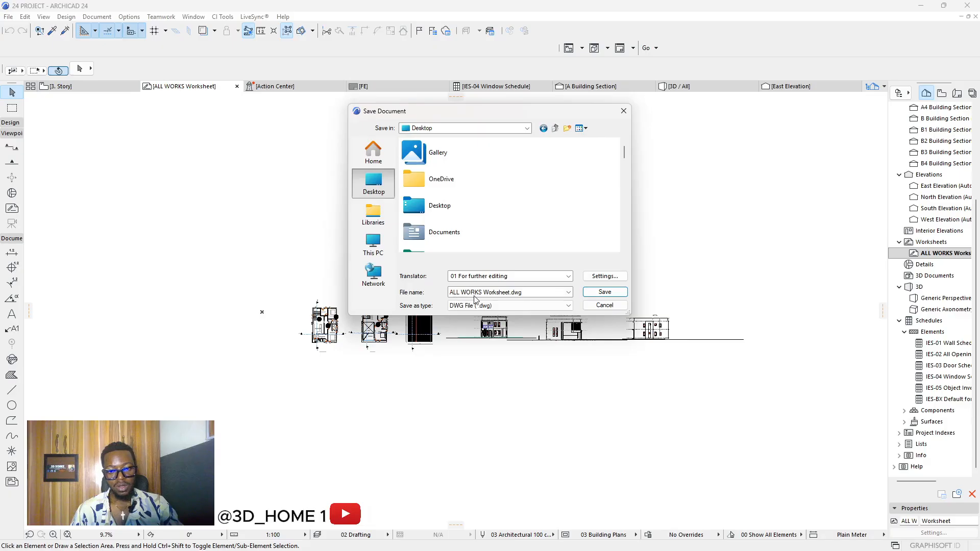
{"action": "left_click", "coordinate": [525, 293]}
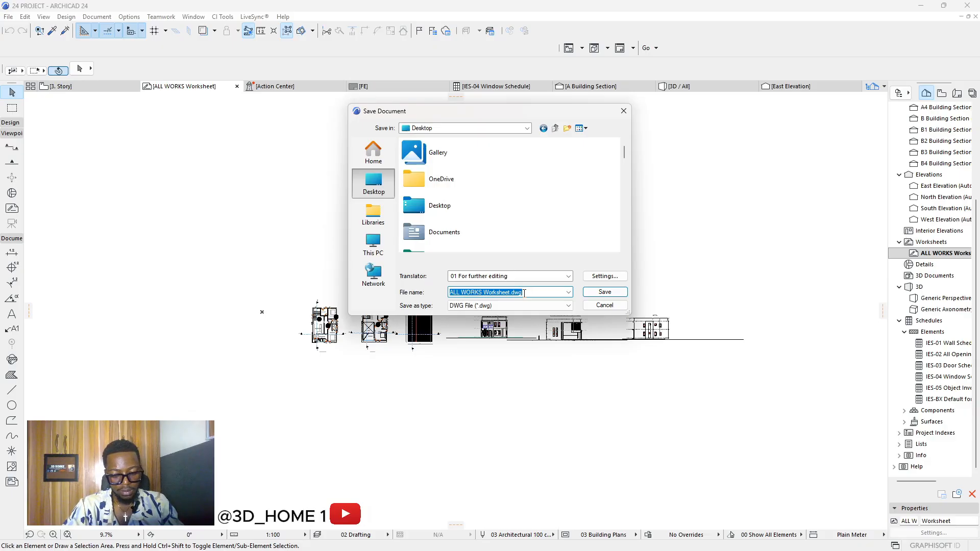
{"action": "type", "text": "MR "}
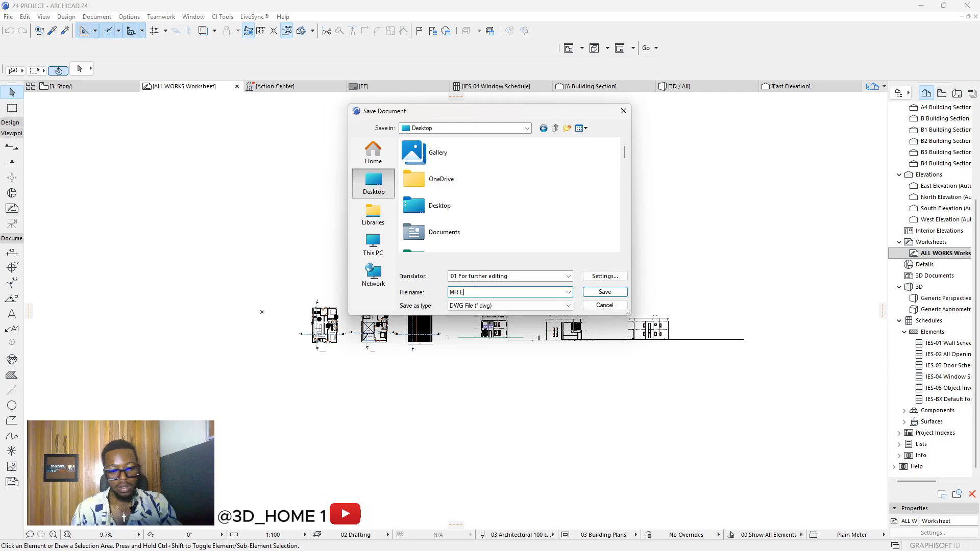
{"action": "type", "text": "E"}
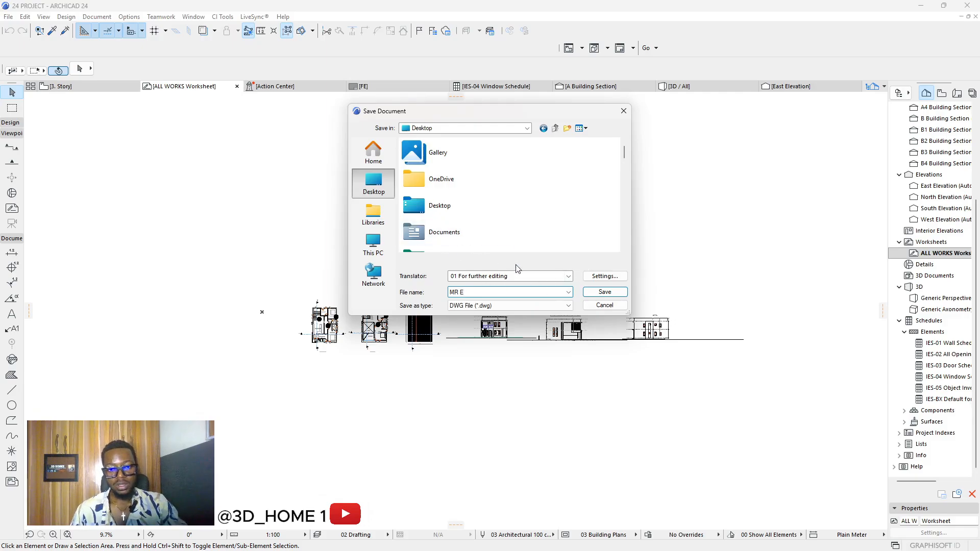
{"action": "left_click", "coordinate": [603, 294]}
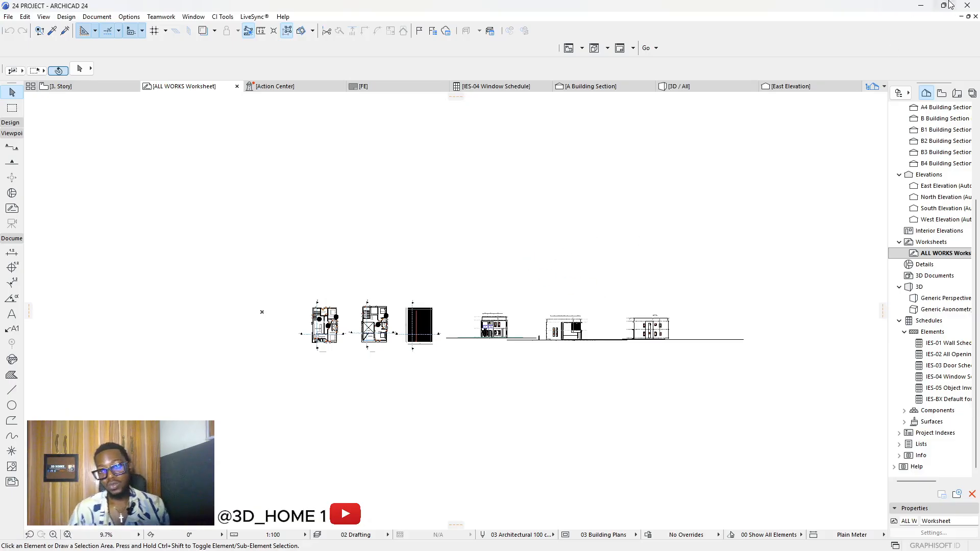
{"action": "left_click", "coordinate": [923, 4]}
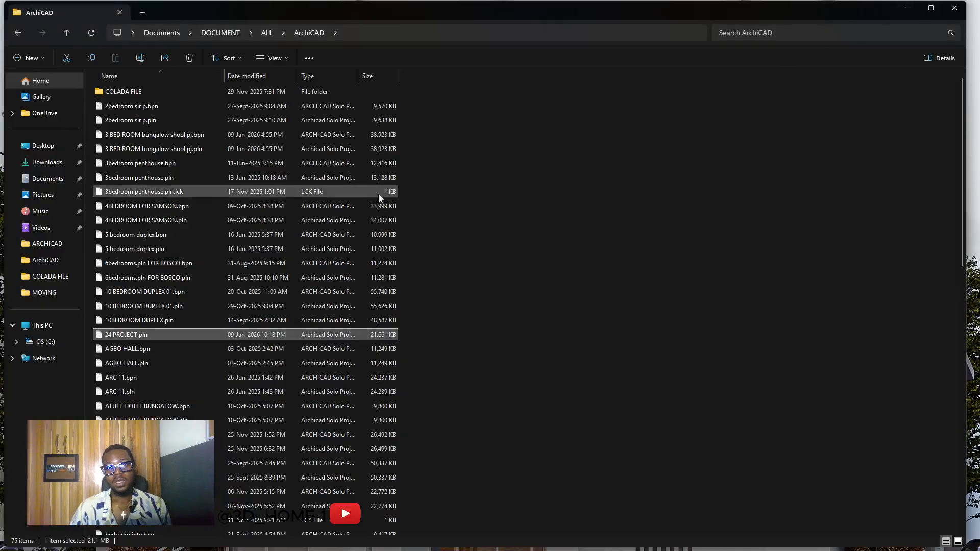
Step: Close the ArchiCAD folder window in File Explorer
{"action": "left_click", "coordinate": [950, 9]}
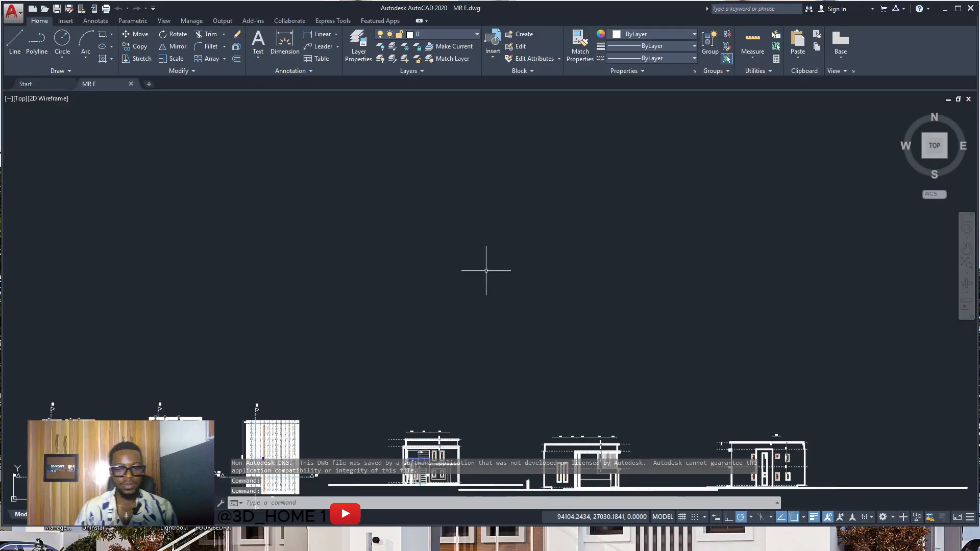
{"action": "scroll", "coordinate": [481, 270], "scroll_direction": "down", "scroll_amount": 2}
{"action": "scroll", "coordinate": [393, 405], "scroll_direction": "up", "scroll_amount": 2}
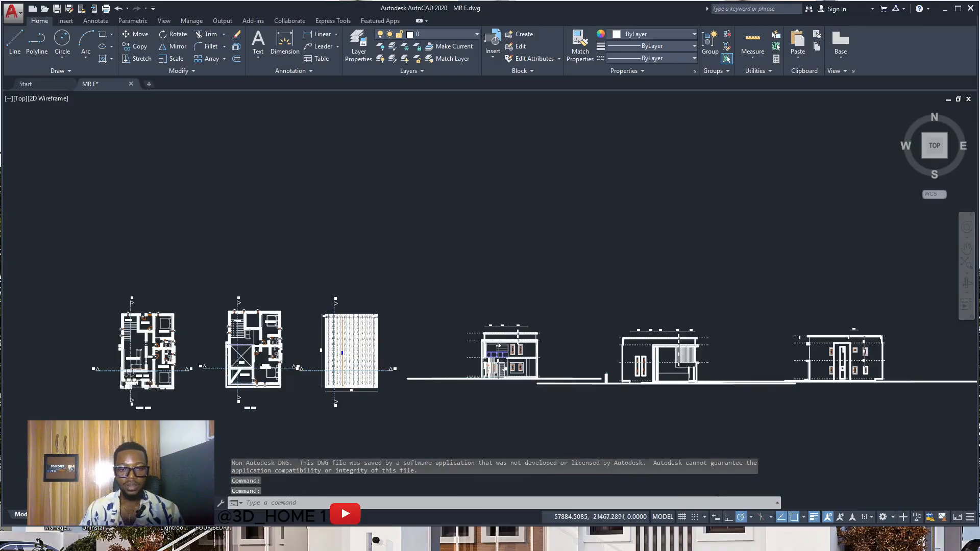
{"action": "scroll", "coordinate": [449, 331], "scroll_direction": "up", "scroll_amount": 2}
{"action": "scroll", "coordinate": [490, 302], "scroll_direction": "down", "scroll_amount": 2}
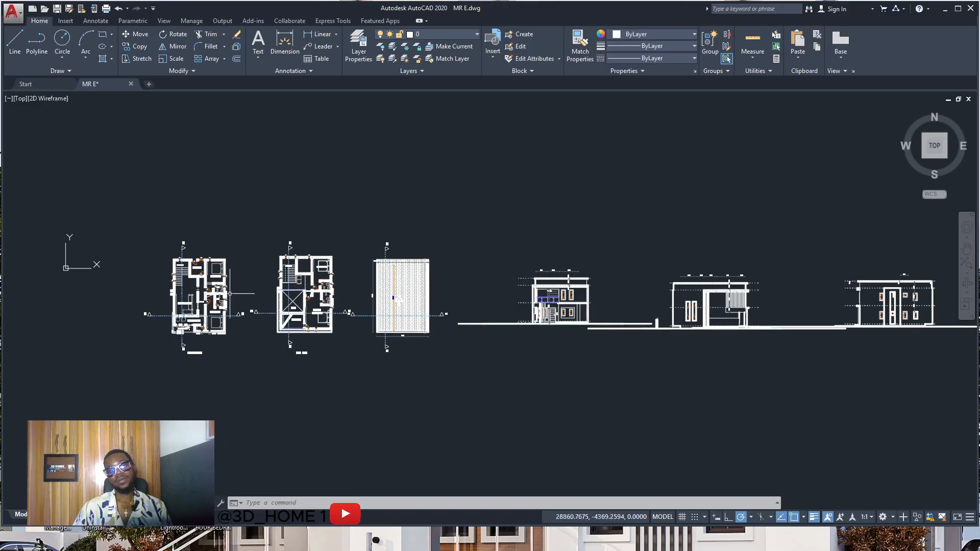
{"action": "scroll", "coordinate": [184, 296], "scroll_direction": "up", "scroll_amount": 4}
{"action": "scroll", "coordinate": [181, 294], "scroll_direction": "up", "scroll_amount": 2}
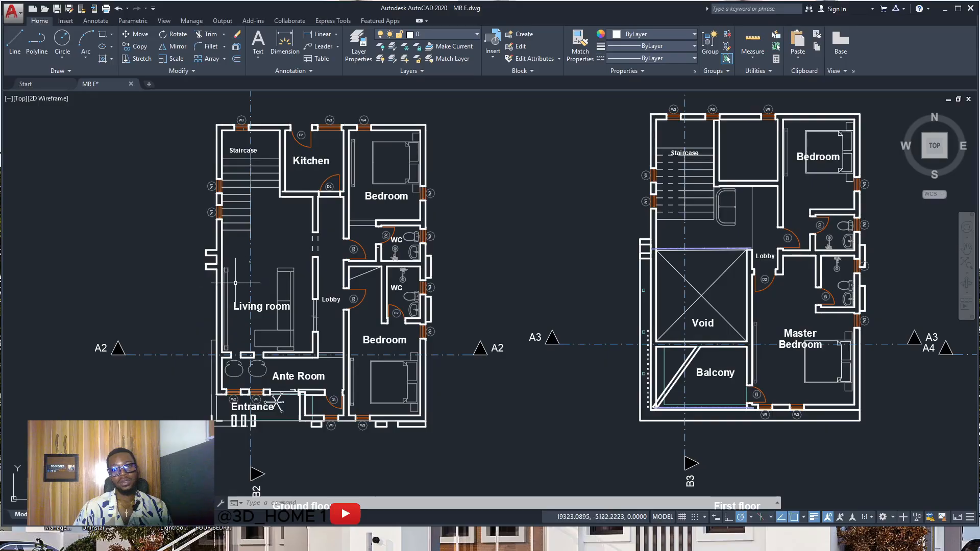
{"action": "scroll", "coordinate": [245, 281], "scroll_direction": "down", "scroll_amount": 2}
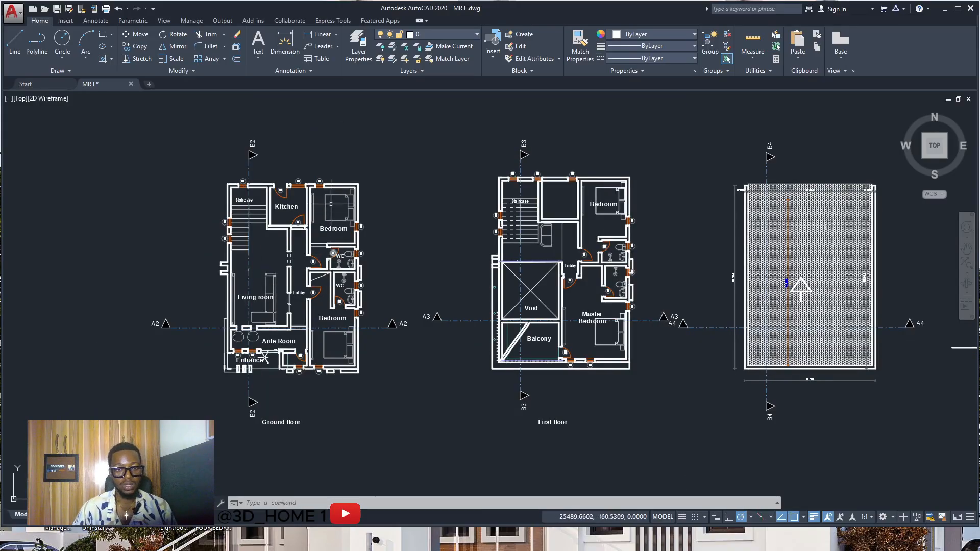
{"action": "scroll", "coordinate": [330, 196], "scroll_direction": "up", "scroll_amount": 2}
{"action": "scroll", "coordinate": [361, 172], "scroll_direction": "up", "scroll_amount": 6}
{"action": "left_click", "coordinate": [417, 186]}
{"action": "left_click", "coordinate": [389, 218]}
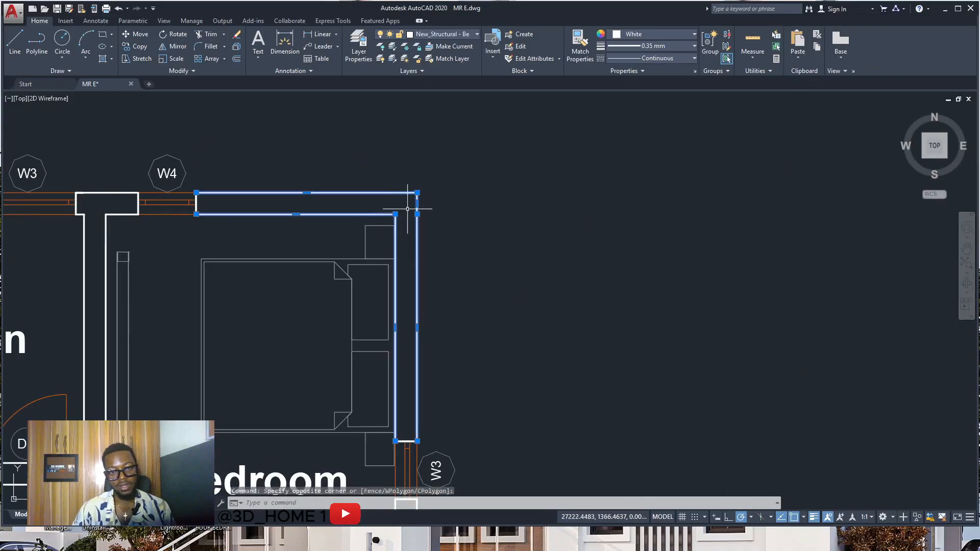
{"action": "key", "text": "Escape"}
{"action": "left_click", "coordinate": [360, 202]}
{"action": "left_click", "coordinate": [361, 173]}
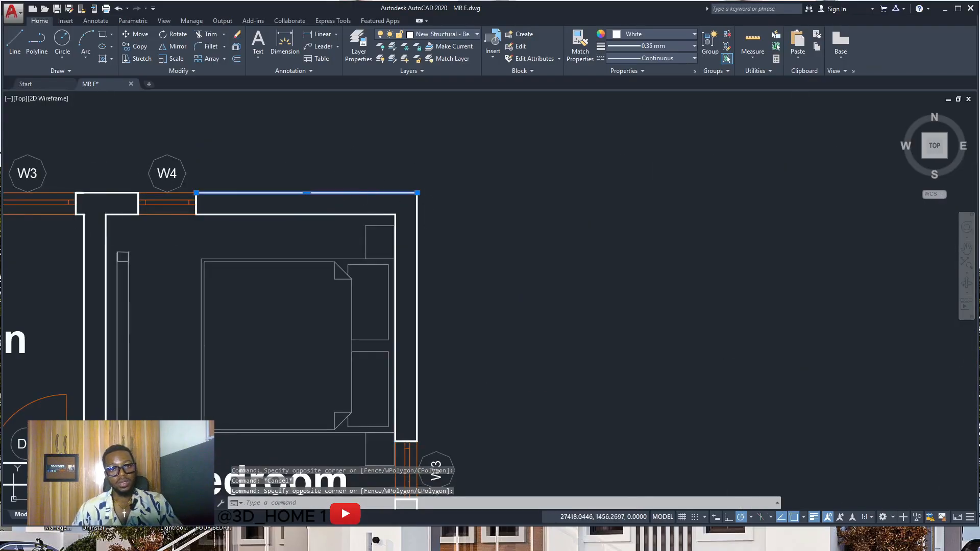
{"action": "key", "text": "Escape"}
{"action": "left_click", "coordinate": [429, 213]}
{"action": "left_click", "coordinate": [398, 233]}
{"action": "key", "text": "Escape"}
{"action": "left_click", "coordinate": [361, 214]}
{"action": "key", "text": "Escape"}
{"action": "key", "text": "Escape"}
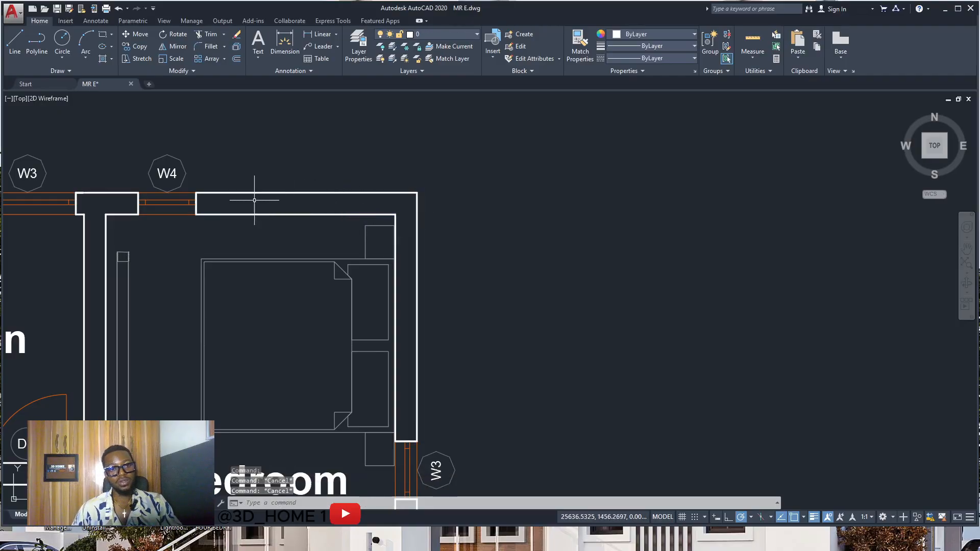
{"action": "scroll", "coordinate": [254, 200], "scroll_direction": "down", "scroll_amount": 6}
{"action": "key", "text": "Escape"}
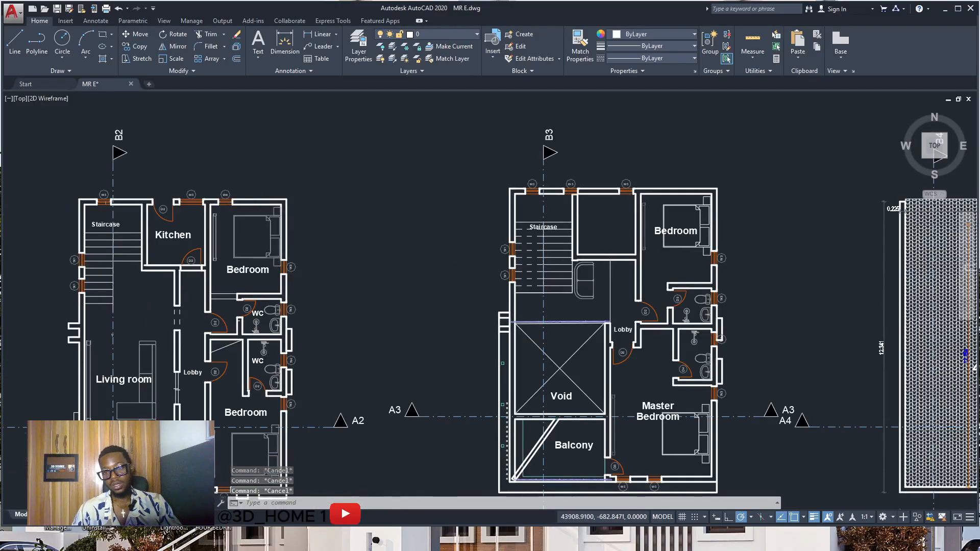
{"action": "scroll", "coordinate": [677, 252], "scroll_direction": "up", "scroll_amount": 2}
{"action": "scroll", "coordinate": [286, 254], "scroll_direction": "down", "scroll_amount": 2}
{"action": "scroll", "coordinate": [414, 242], "scroll_direction": "down", "scroll_amount": 4}
{"action": "scroll", "coordinate": [691, 263], "scroll_direction": "up", "scroll_amount": 4}
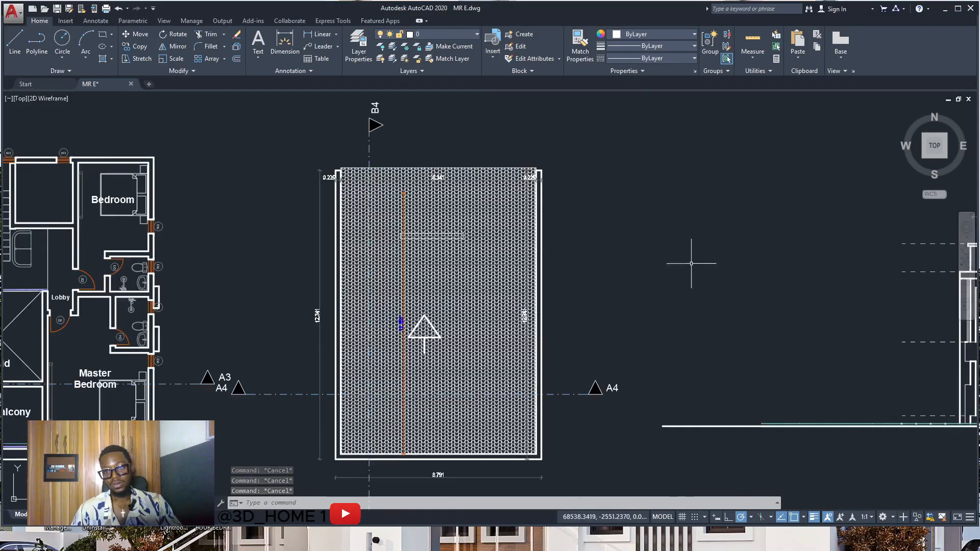
{"action": "scroll", "coordinate": [421, 232], "scroll_direction": "up", "scroll_amount": 6}
{"action": "scroll", "coordinate": [575, 280], "scroll_direction": "down", "scroll_amount": 10}
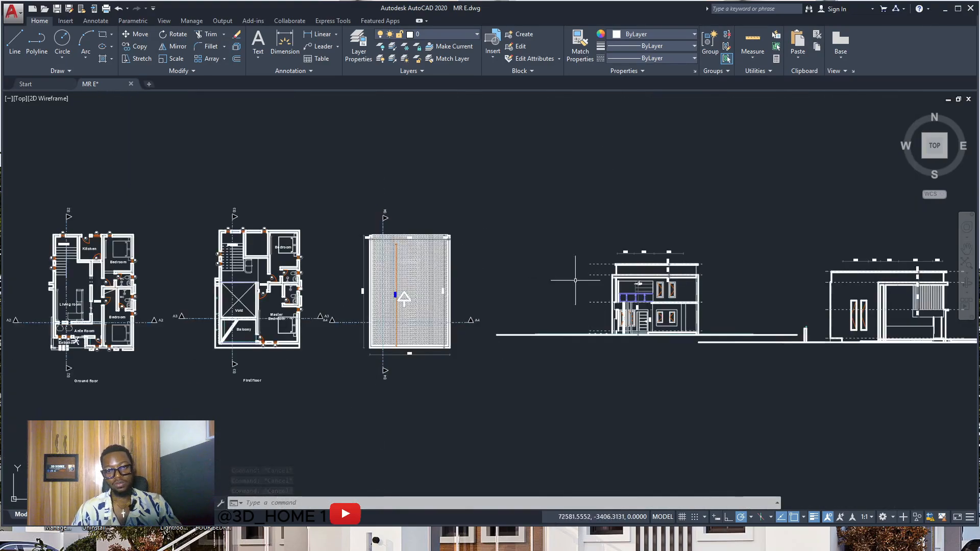
{"action": "scroll", "coordinate": [655, 287], "scroll_direction": "up", "scroll_amount": 6}
{"action": "scroll", "coordinate": [361, 274], "scroll_direction": "down", "scroll_amount": 6}
{"action": "scroll", "coordinate": [400, 268], "scroll_direction": "up", "scroll_amount": 3}
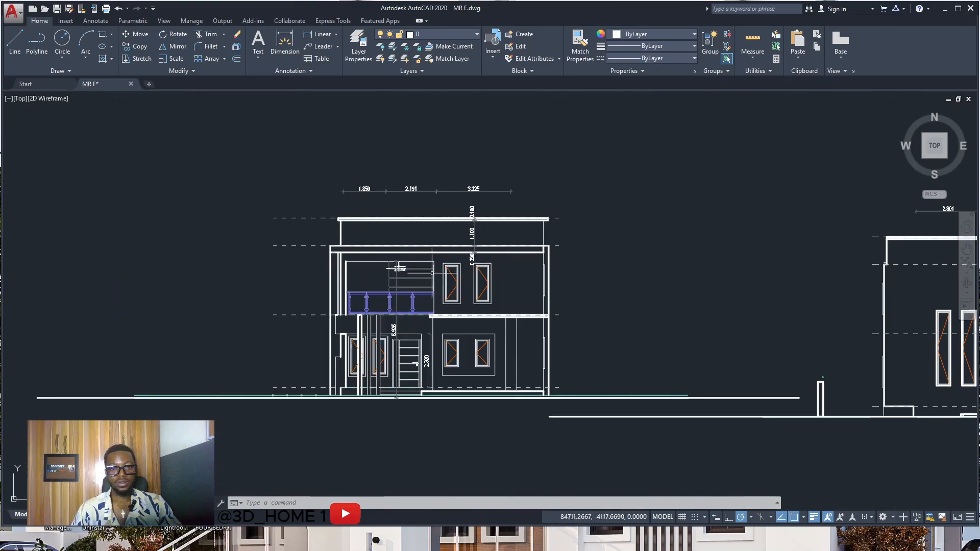
{"action": "scroll", "coordinate": [399, 268], "scroll_direction": "down", "scroll_amount": 4}
{"action": "scroll", "coordinate": [602, 284], "scroll_direction": "up", "scroll_amount": 6}
{"action": "scroll", "coordinate": [535, 301], "scroll_direction": "down", "scroll_amount": 4}
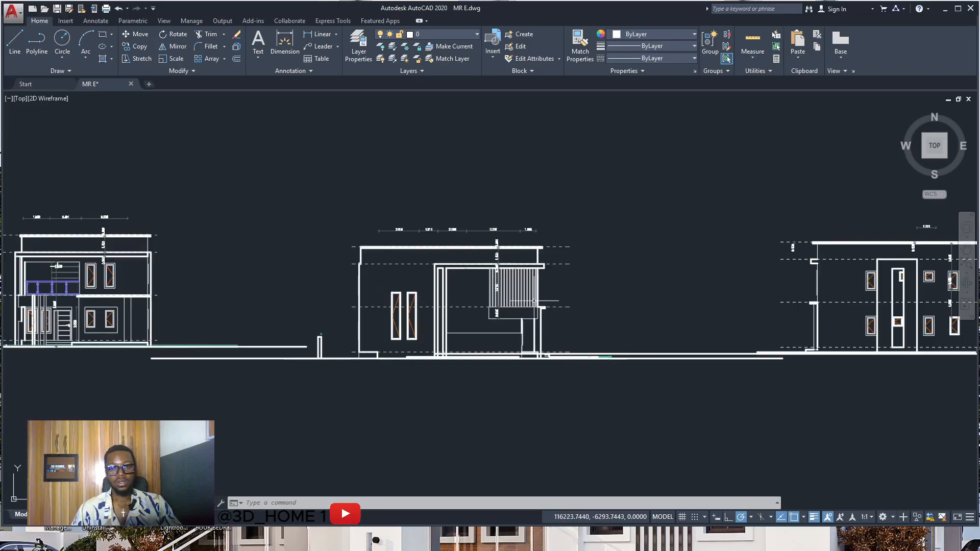
{"action": "scroll", "coordinate": [534, 301], "scroll_direction": "down", "scroll_amount": 2}
{"action": "scroll", "coordinate": [713, 313], "scroll_direction": "up", "scroll_amount": 4}
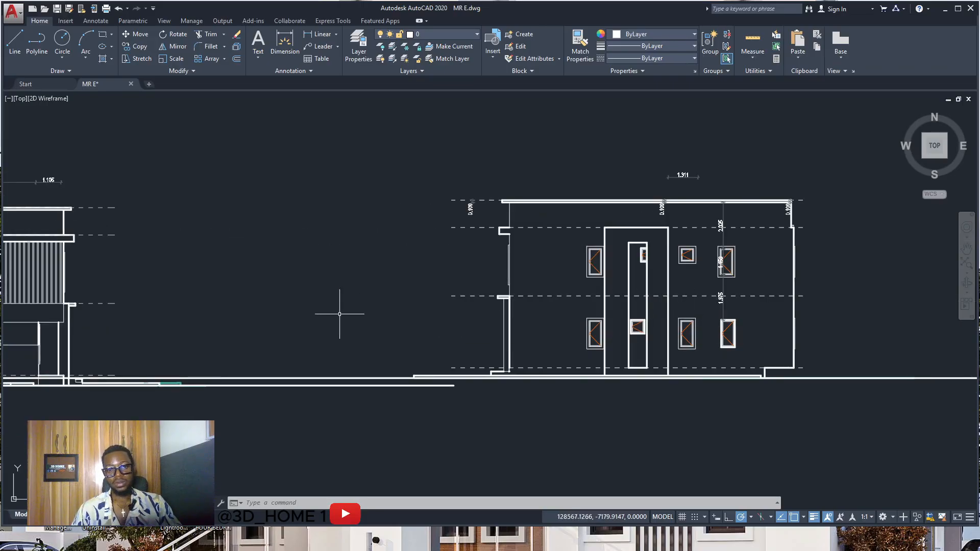
{"action": "scroll", "coordinate": [339, 314], "scroll_direction": "down", "scroll_amount": 5}
{"action": "scroll", "coordinate": [537, 304], "scroll_direction": "down", "scroll_amount": 3}
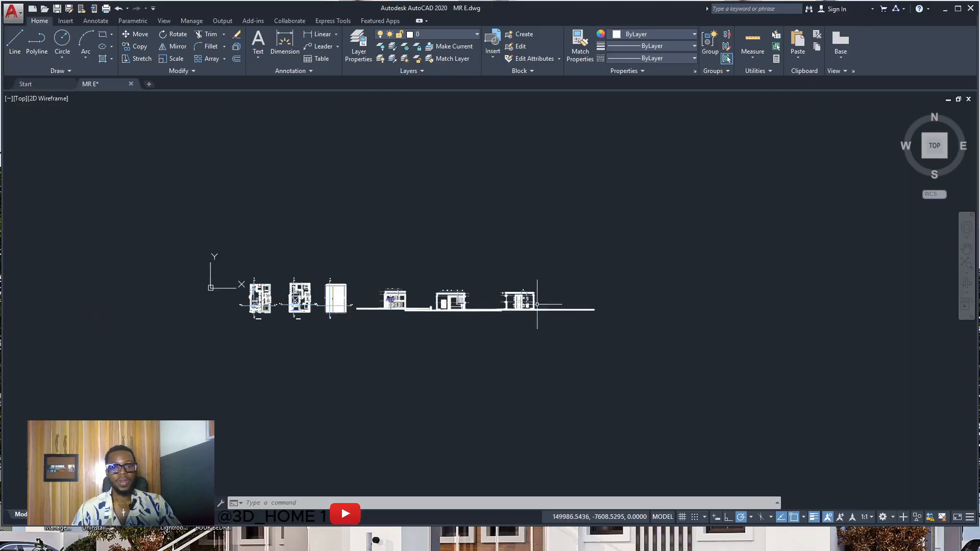
{"action": "scroll", "coordinate": [459, 307], "scroll_direction": "up", "scroll_amount": 4}
{"action": "scroll", "coordinate": [573, 293], "scroll_direction": "up", "scroll_amount": 2}
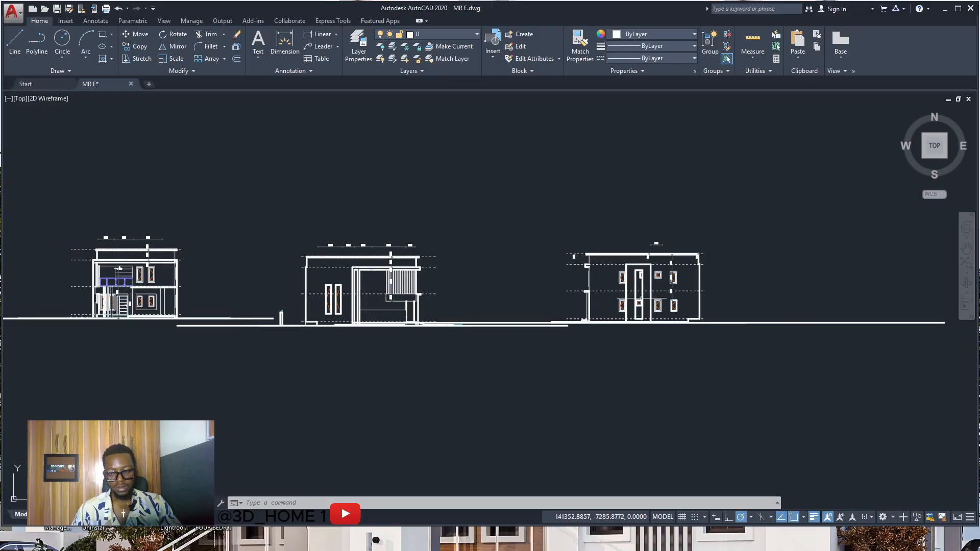
{"action": "scroll", "coordinate": [669, 296], "scroll_direction": "up", "scroll_amount": 2}
{"action": "scroll", "coordinate": [669, 296], "scroll_direction": "down", "scroll_amount": 5}
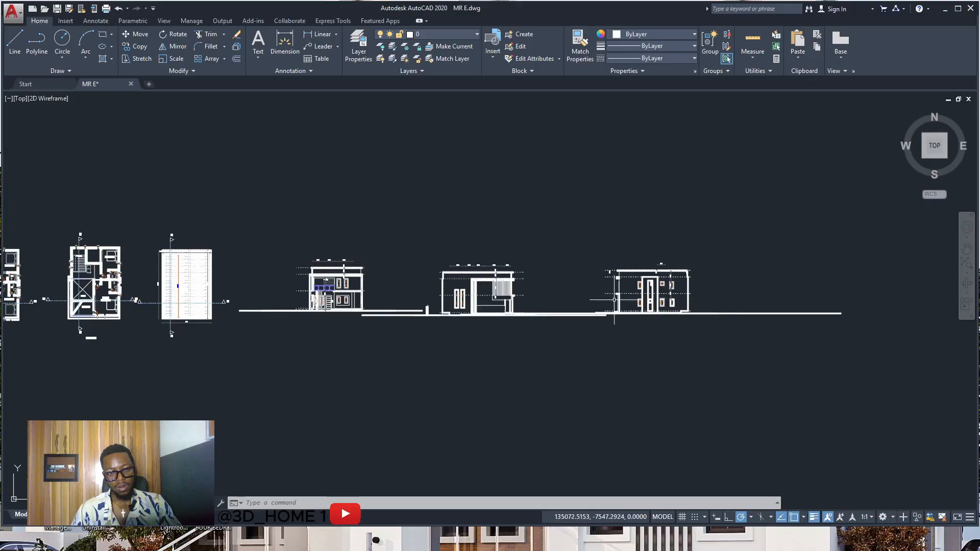
{"action": "scroll", "coordinate": [390, 299], "scroll_direction": "up", "scroll_amount": 3}
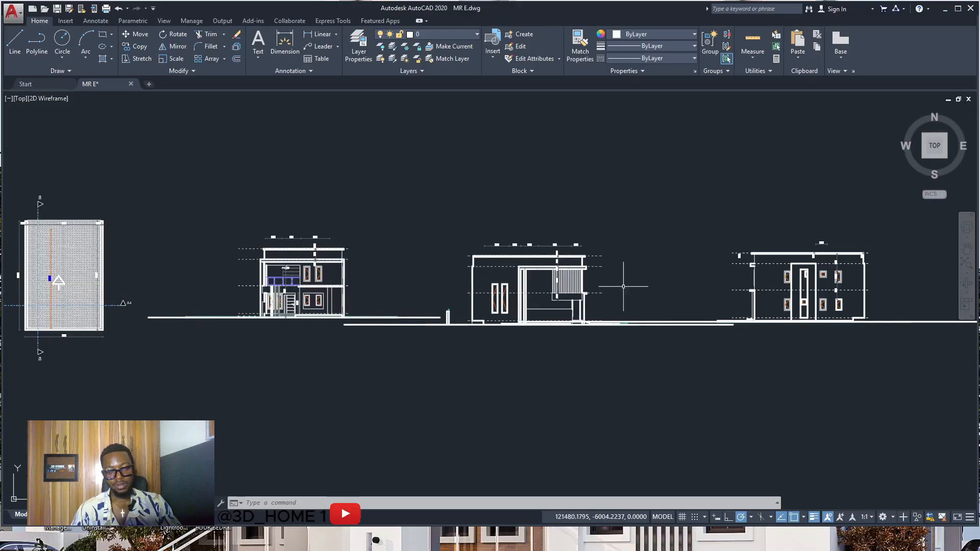
{"action": "scroll", "coordinate": [626, 278], "scroll_direction": "down", "scroll_amount": 4}
{"action": "scroll", "coordinate": [276, 281], "scroll_direction": "up", "scroll_amount": 2}
{"action": "scroll", "coordinate": [245, 280], "scroll_direction": "up", "scroll_amount": 4}
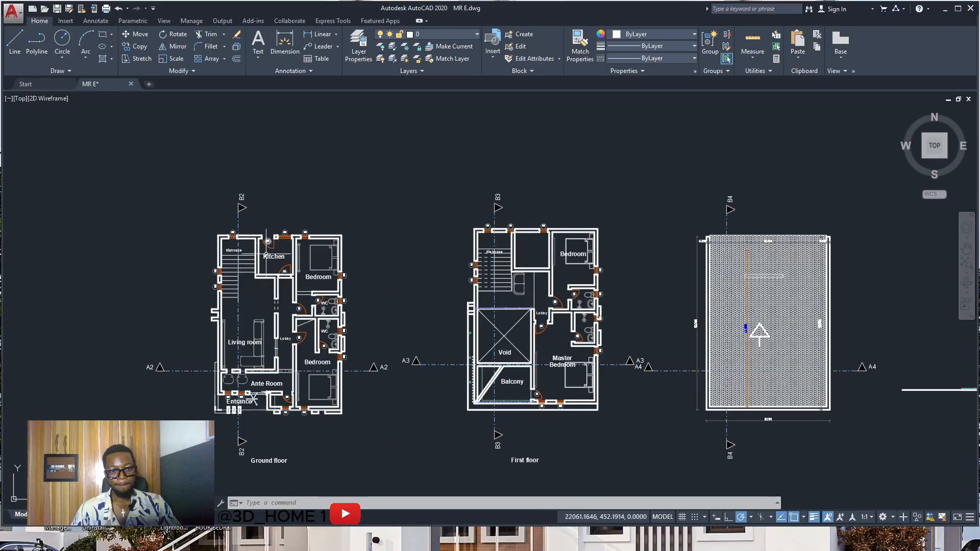
{"action": "scroll", "coordinate": [265, 271], "scroll_direction": "down", "scroll_amount": 6}
{"action": "scroll", "coordinate": [684, 282], "scroll_direction": "up", "scroll_amount": 2}
{"action": "scroll", "coordinate": [692, 281], "scroll_direction": "up", "scroll_amount": 2}
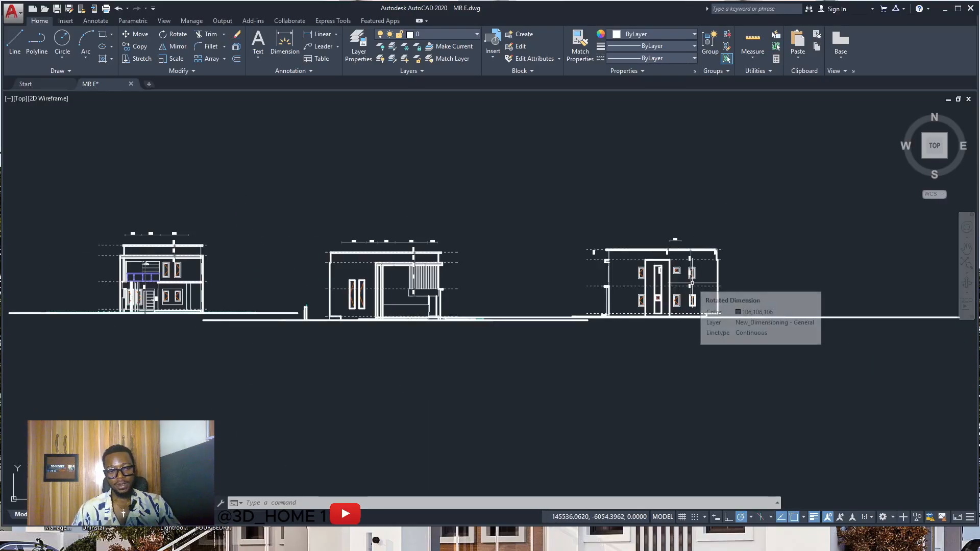
{"action": "scroll", "coordinate": [657, 280], "scroll_direction": "down", "scroll_amount": 5}
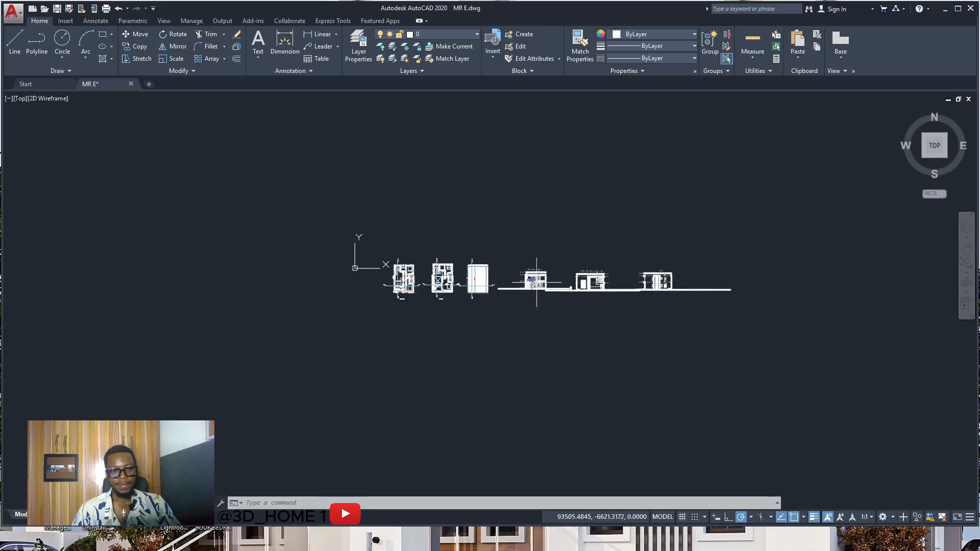
{"action": "scroll", "coordinate": [414, 256], "scroll_direction": "up", "scroll_amount": 4}
{"action": "scroll", "coordinate": [414, 256], "scroll_direction": "down", "scroll_amount": 5}
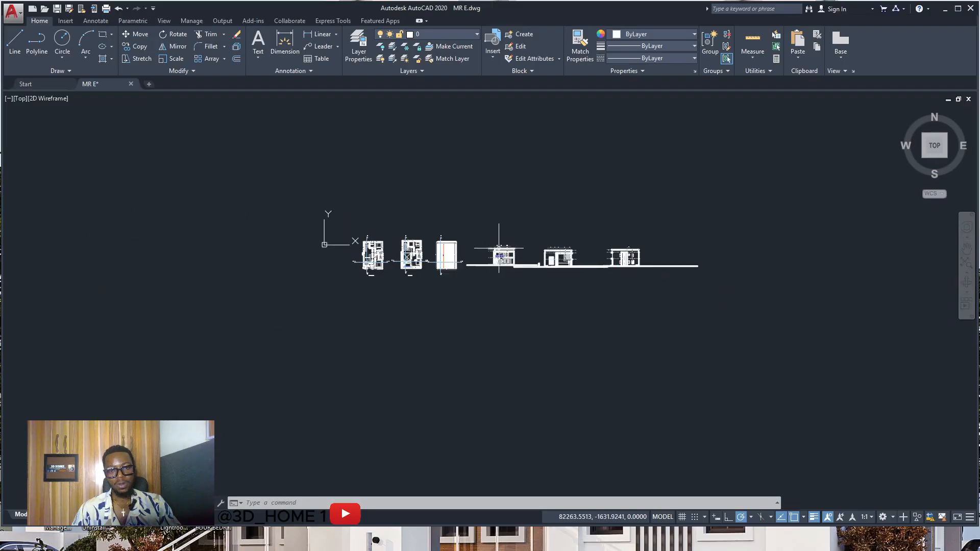
{"action": "scroll", "coordinate": [445, 253], "scroll_direction": "up", "scroll_amount": 1}
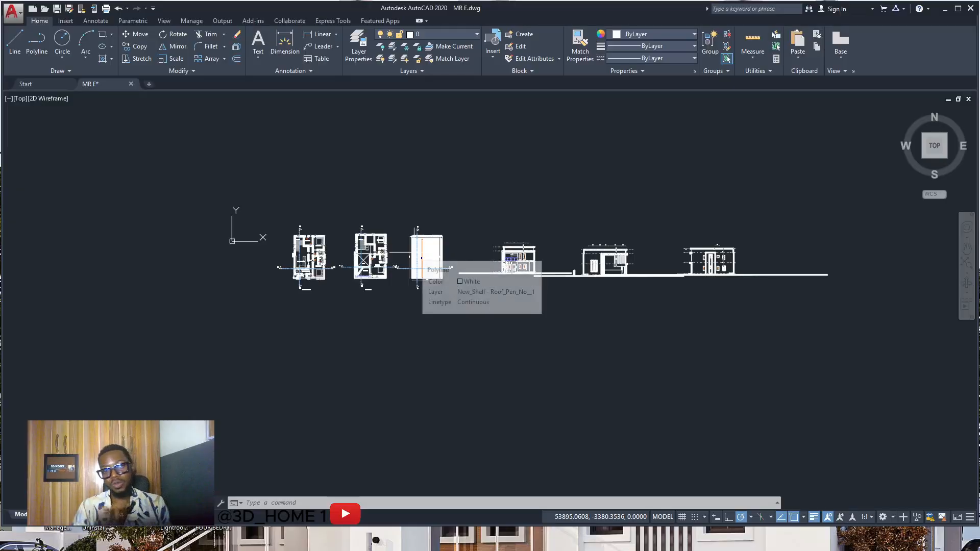